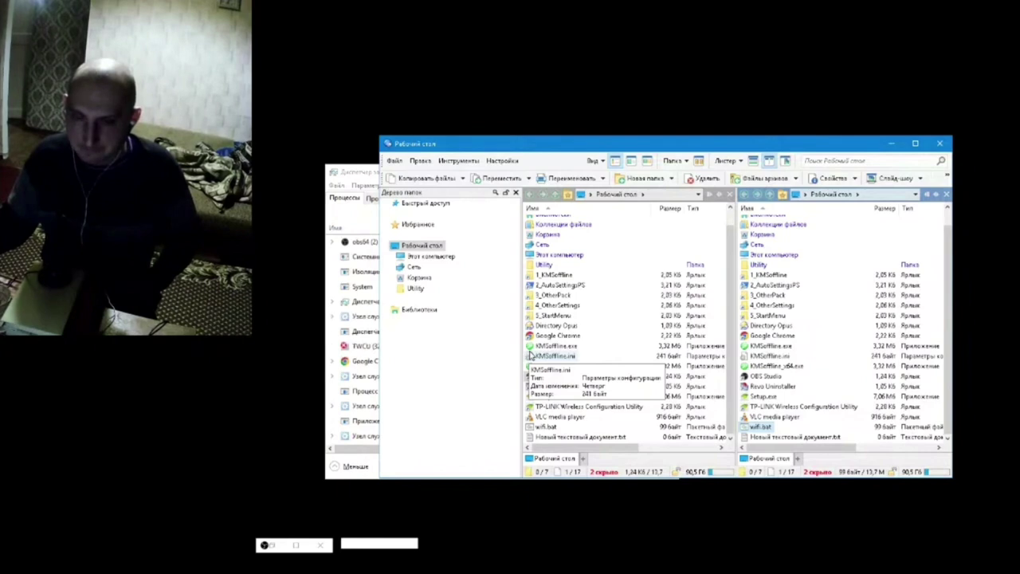
Bring Task Manager to the front, look over the running processes and their resource usage, and minimize it
click(373, 180)
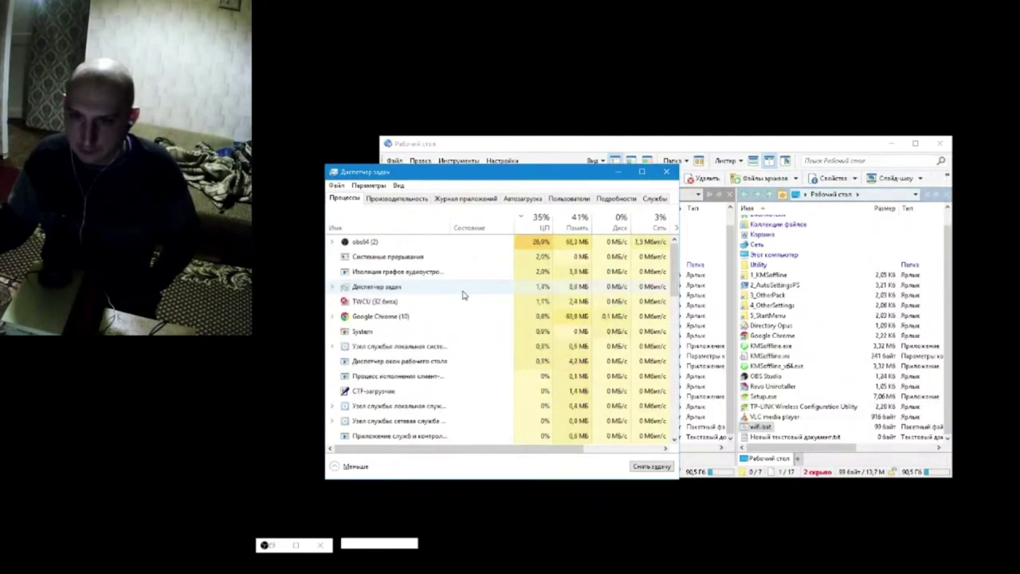
scroll(517, 387, down, 1)
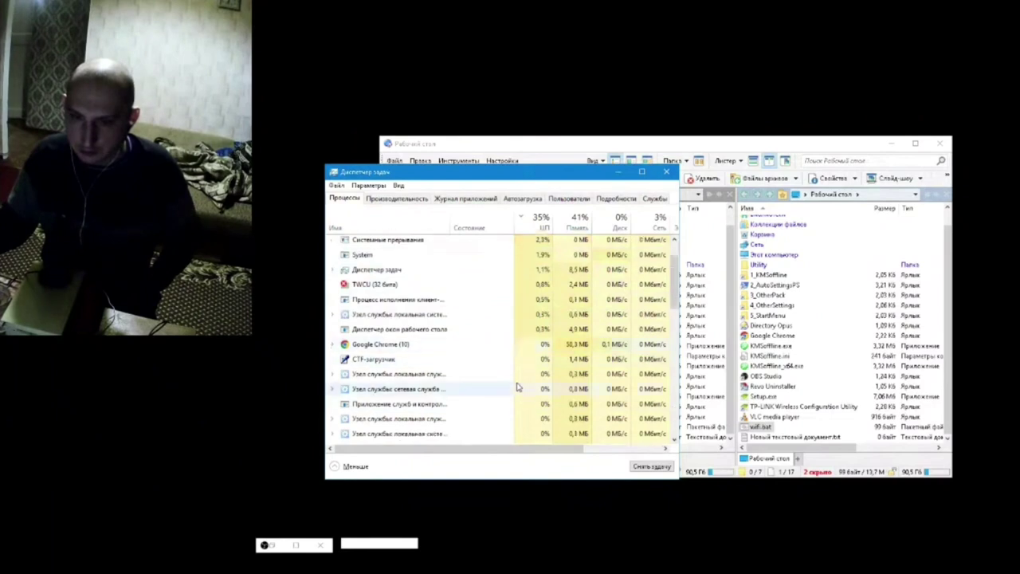
scroll(518, 384, up, 1)
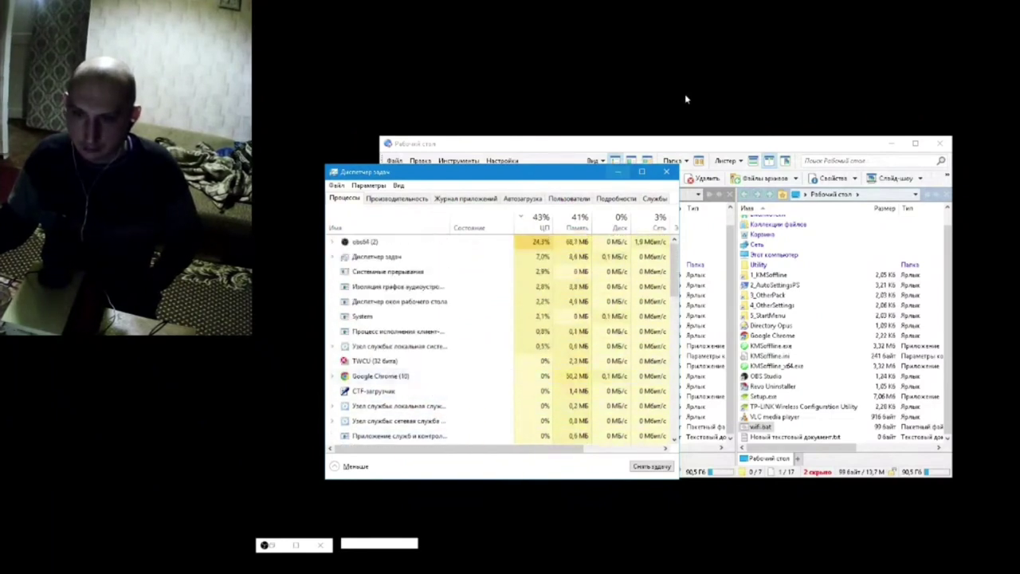
click(618, 173)
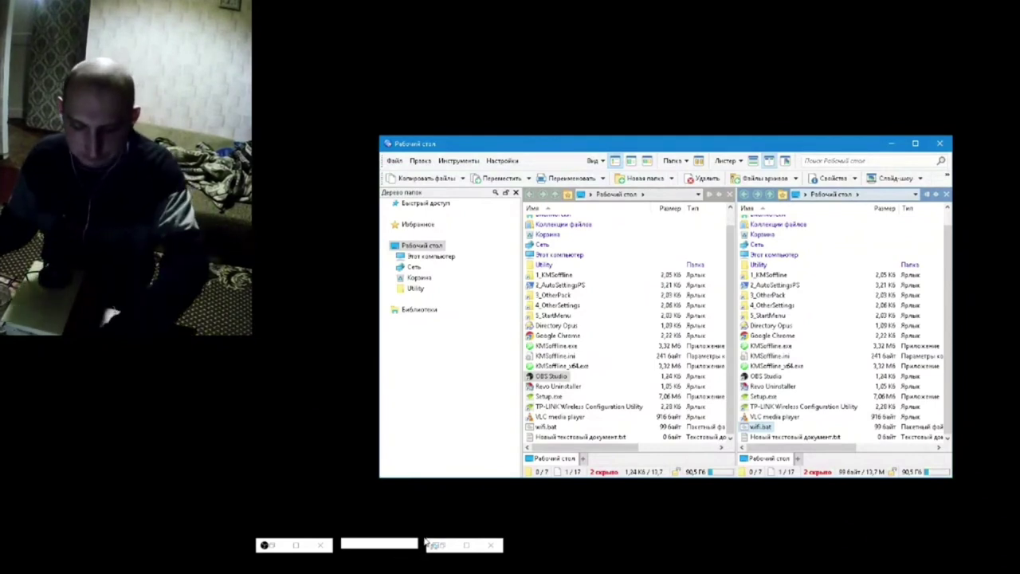
Switch to Google Chrome, restore its maximized window to a smaller size, and move it toward the middle of the desktop
key(alt+Tab)
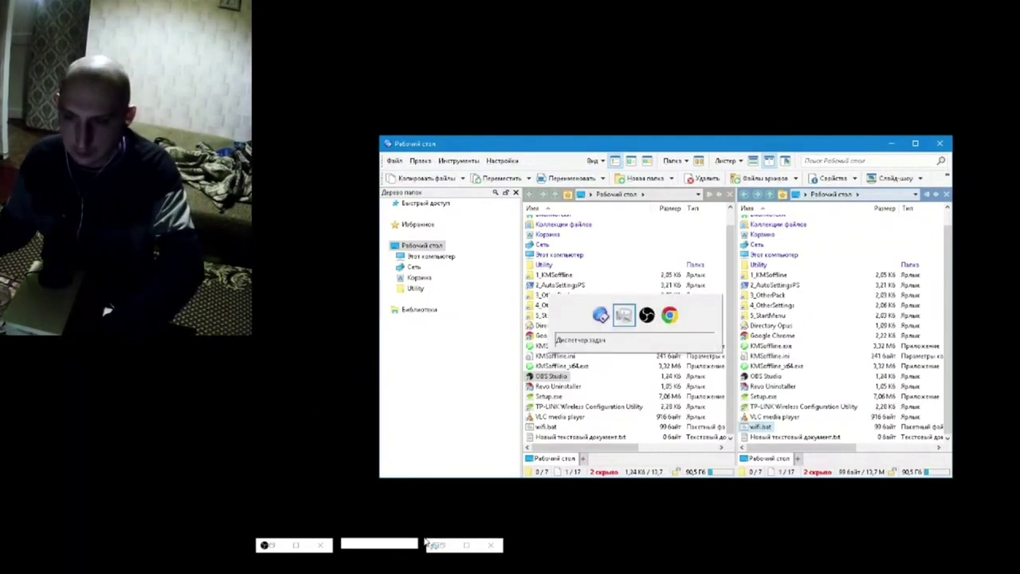
key(alt+Tab)
key(alt+Tab)
key(alt+Tab)
key(alt+Tab)
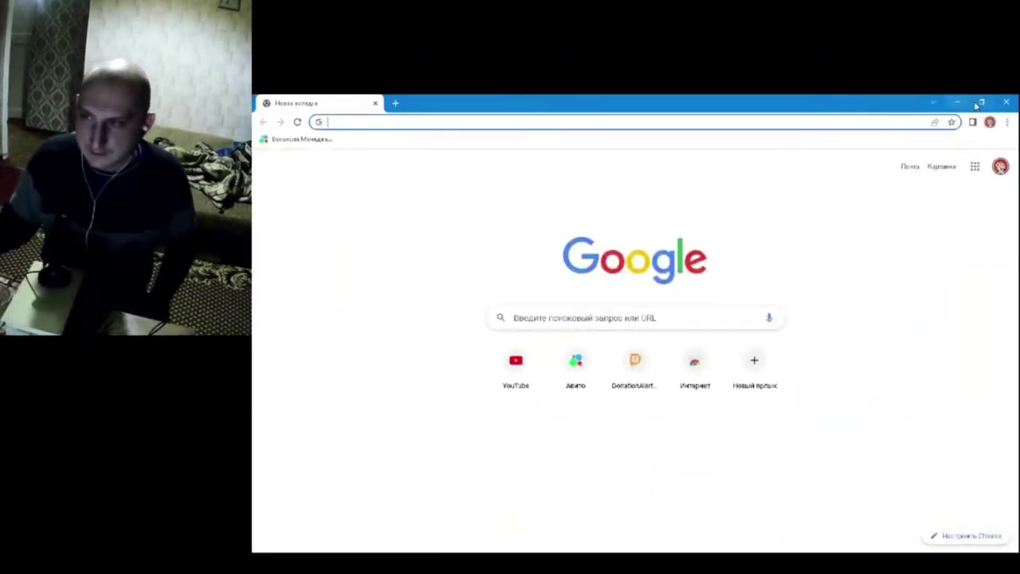
click(981, 102)
drag(578, 165, 629, 142)
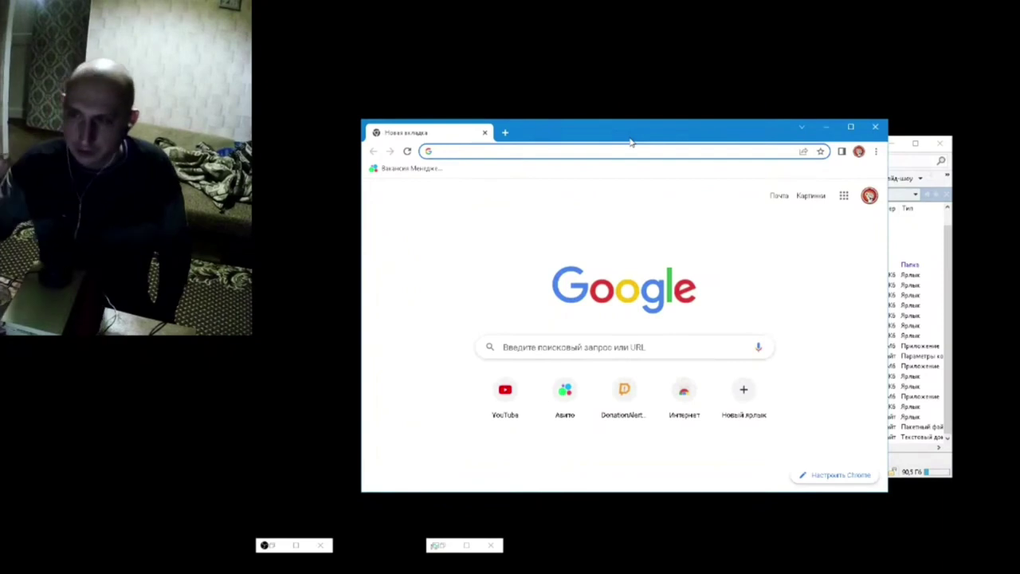
Bring the Directory Opus file manager showing the desktop to the front and shift its window so the browser's upper part is uncovered
click(937, 235)
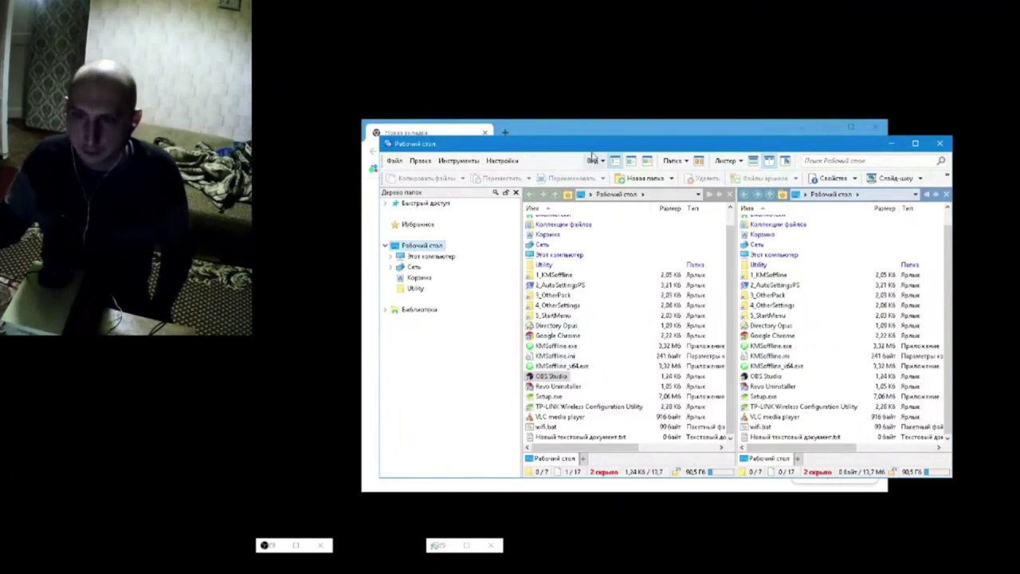
drag(581, 138, 345, 166)
drag(546, 180, 433, 192)
right_click(448, 297)
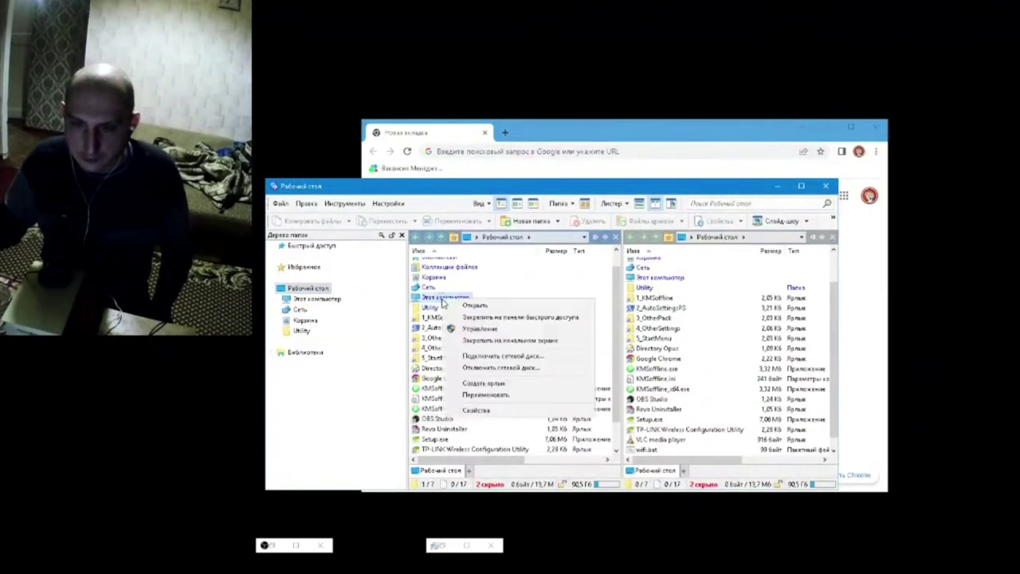
click(434, 317)
right_click(434, 317)
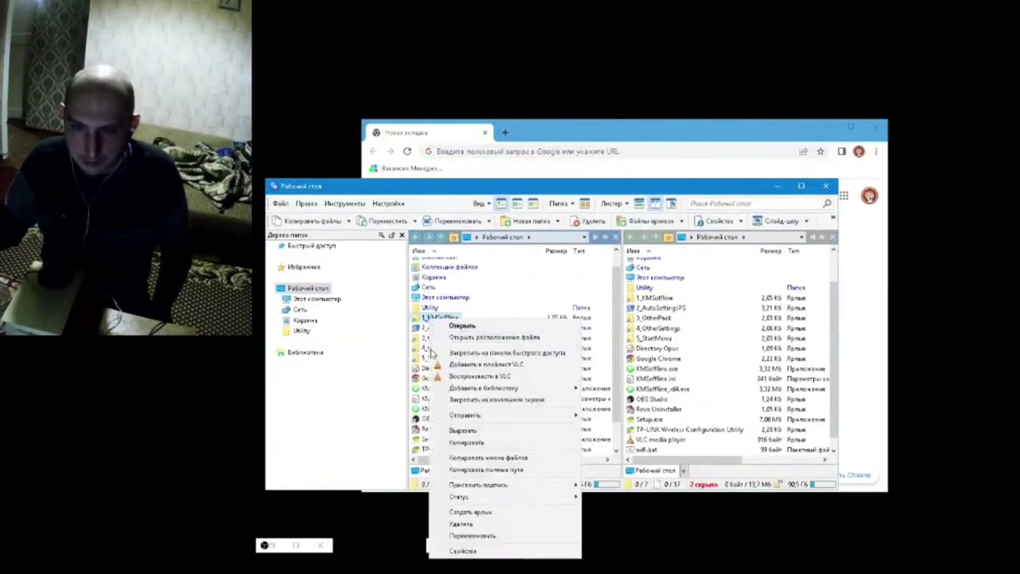
right_click(419, 377)
click(528, 404)
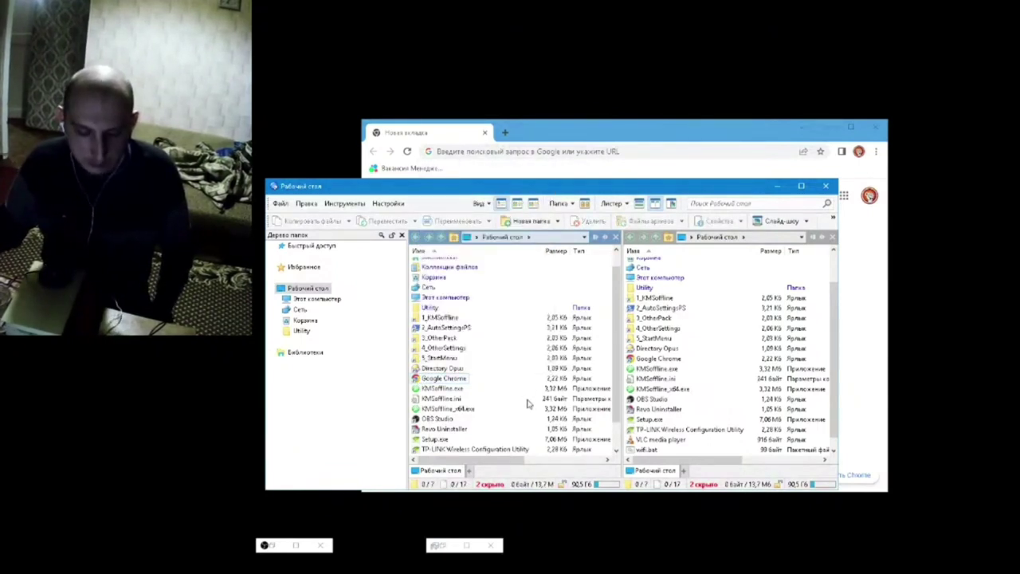
Move the file manager window up toward the browser's right side, browse the desktop file list, and select the TP-LINK Wireless Configuration Utility shortcut
drag(531, 188, 663, 153)
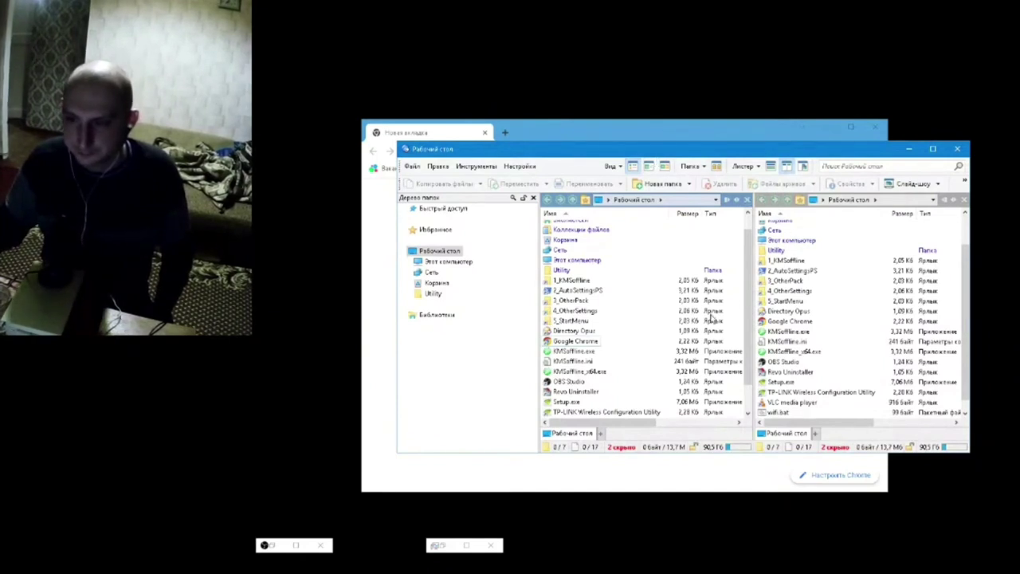
scroll(711, 318, down, 1)
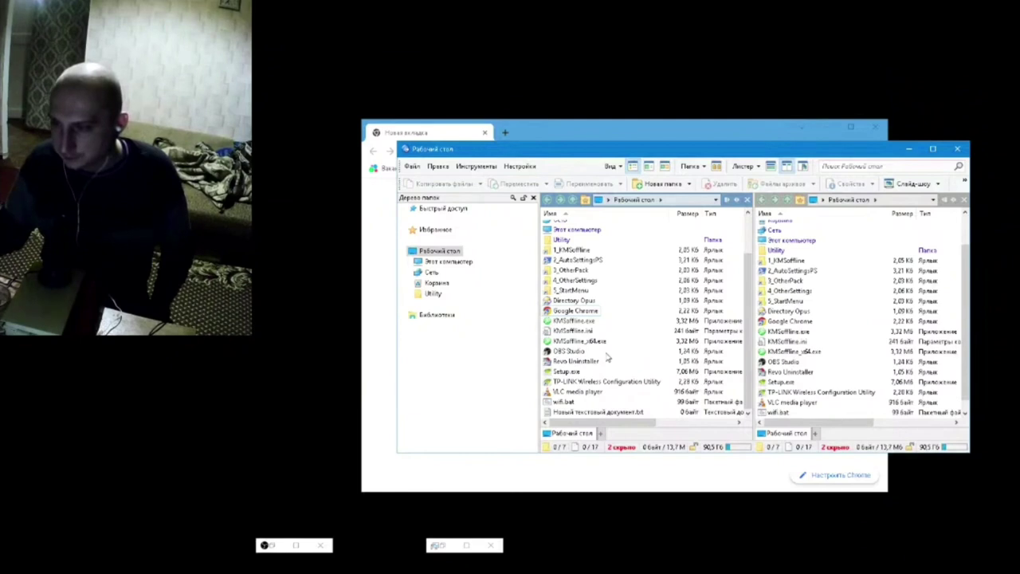
scroll(618, 347, up, 2)
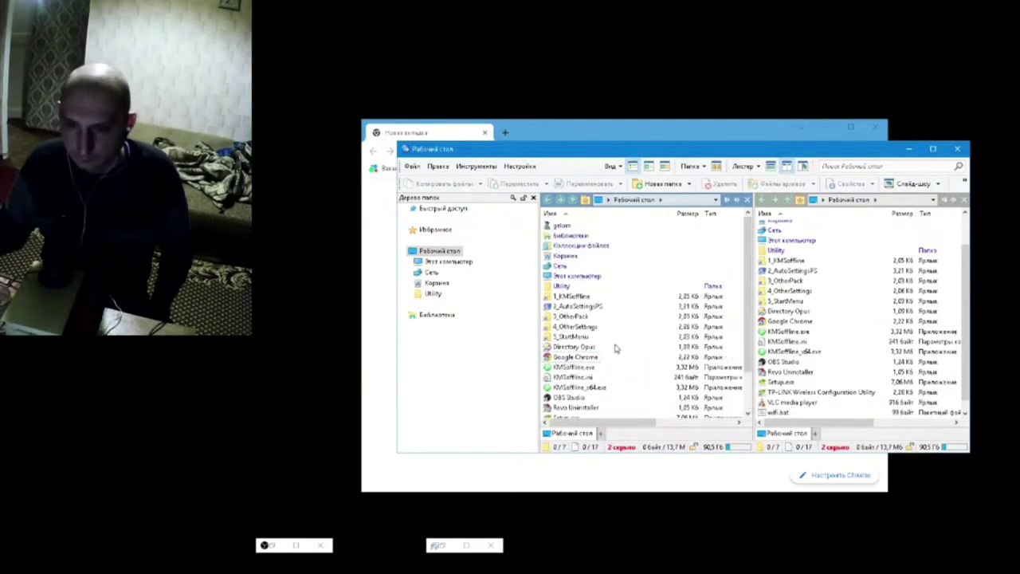
scroll(614, 347, down, 2)
scroll(615, 348, up, 2)
scroll(612, 346, down, 2)
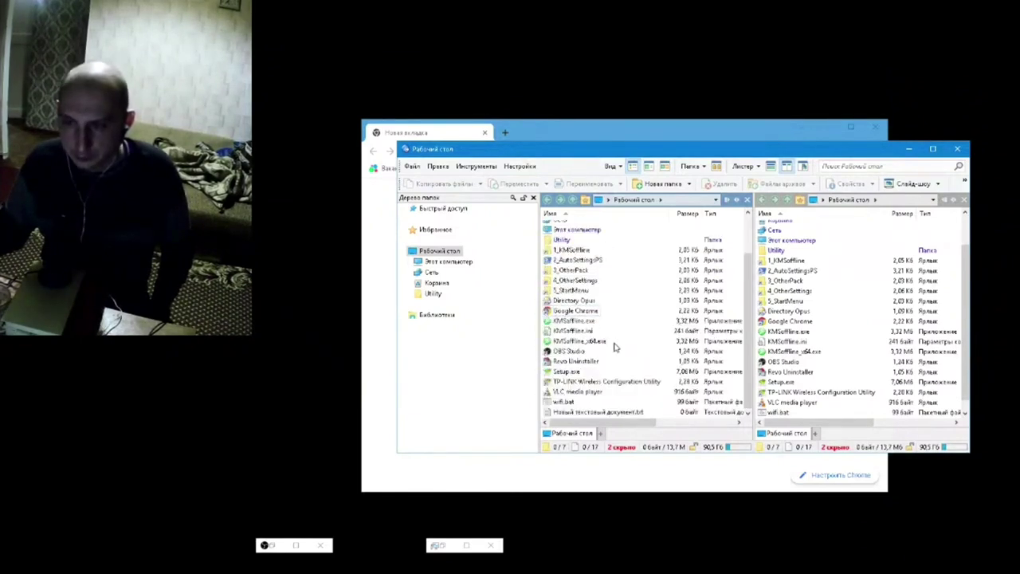
click(566, 135)
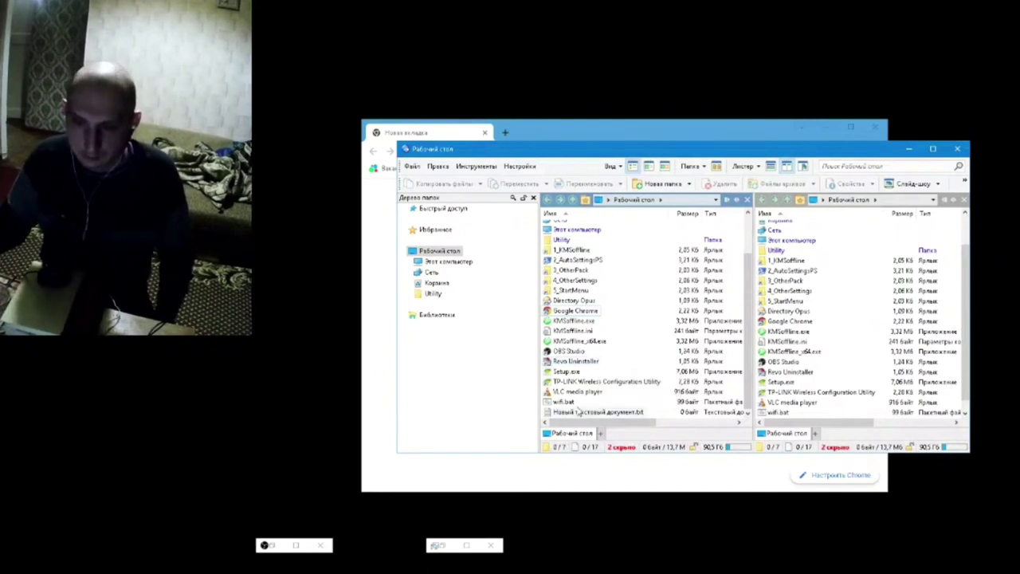
click(602, 383)
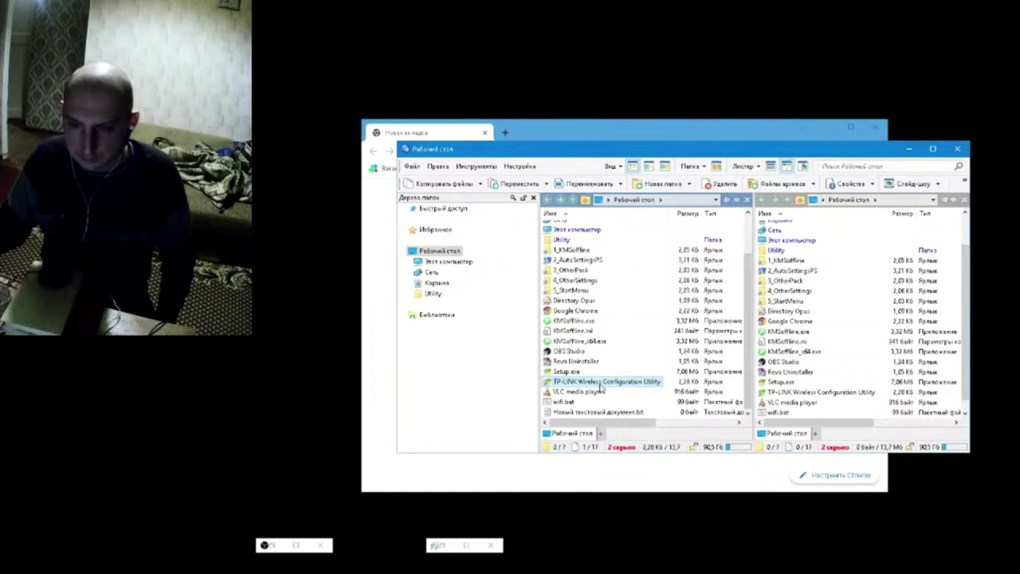
click(436, 134)
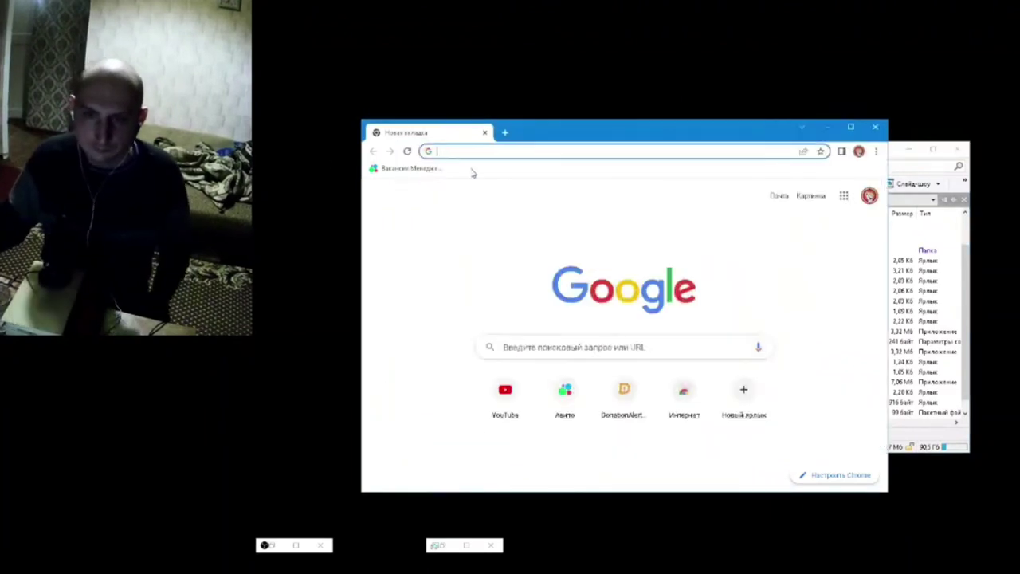
click(468, 152)
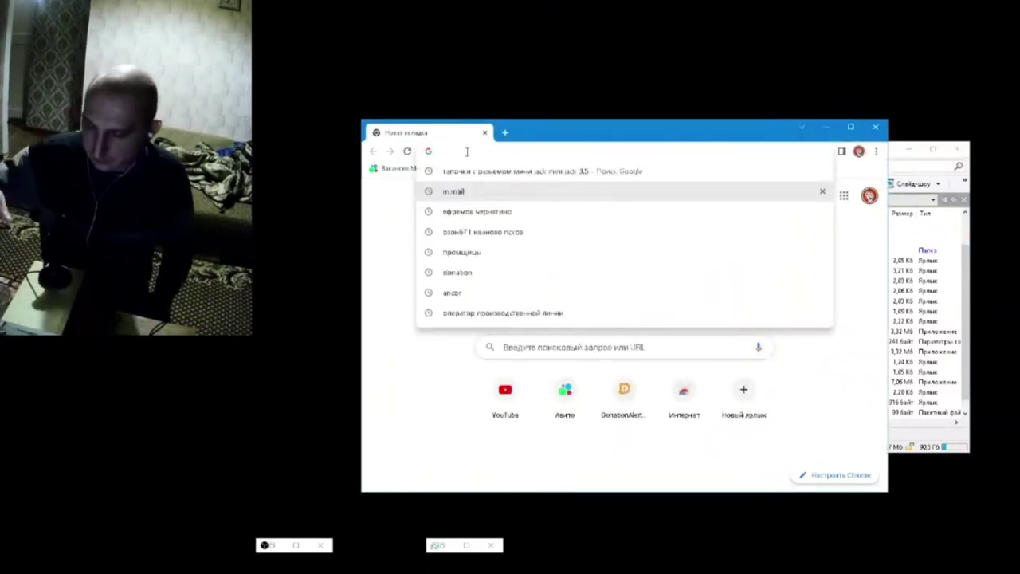
text(s)
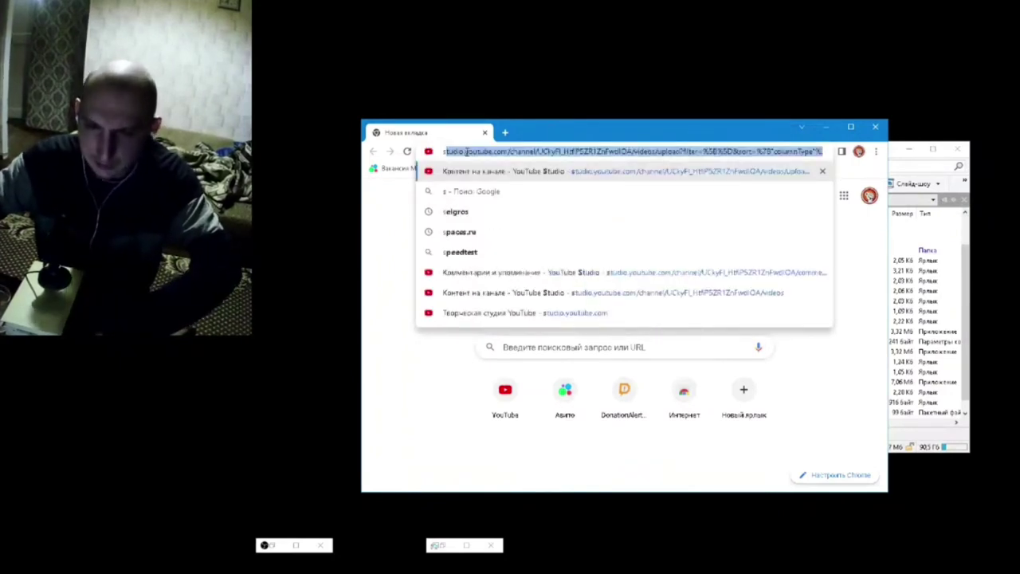
key(Return)
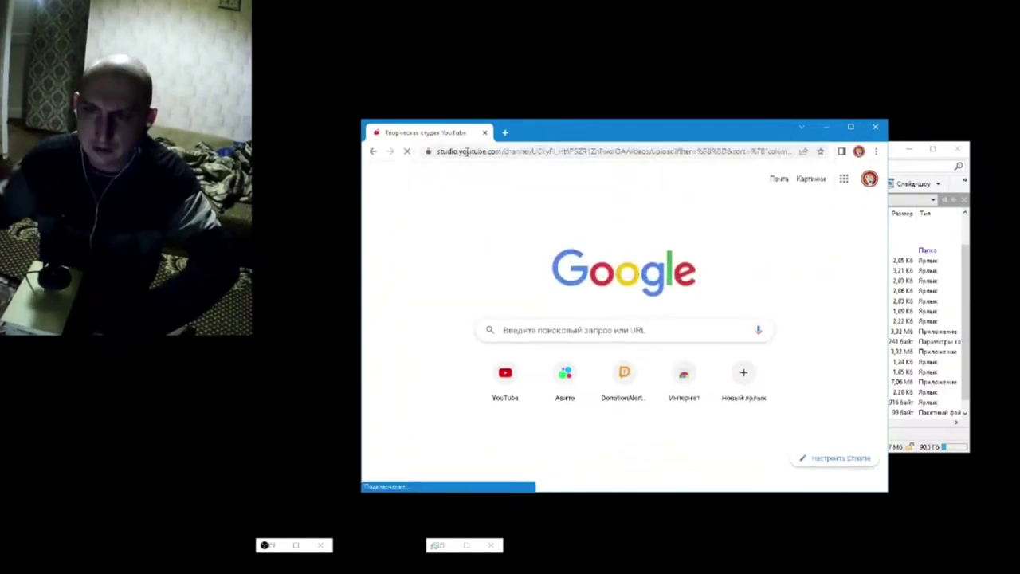
click(505, 134)
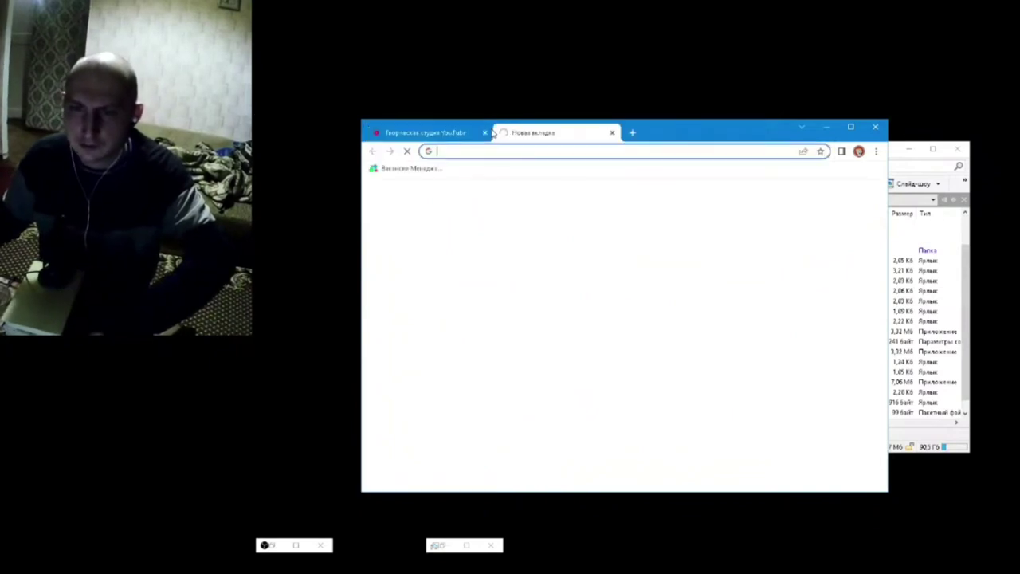
click(482, 132)
click(454, 152)
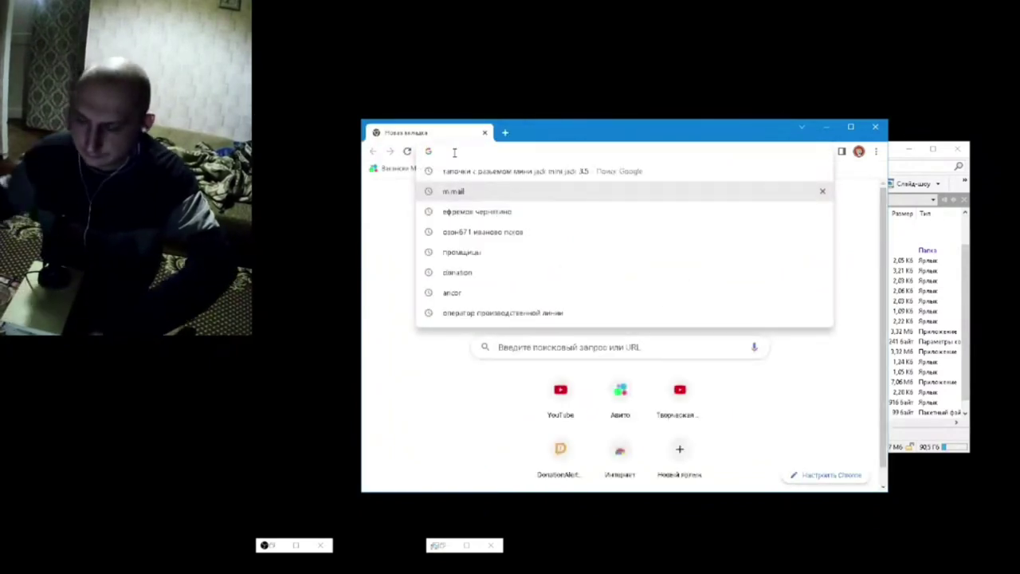
text(steambalance.ru)
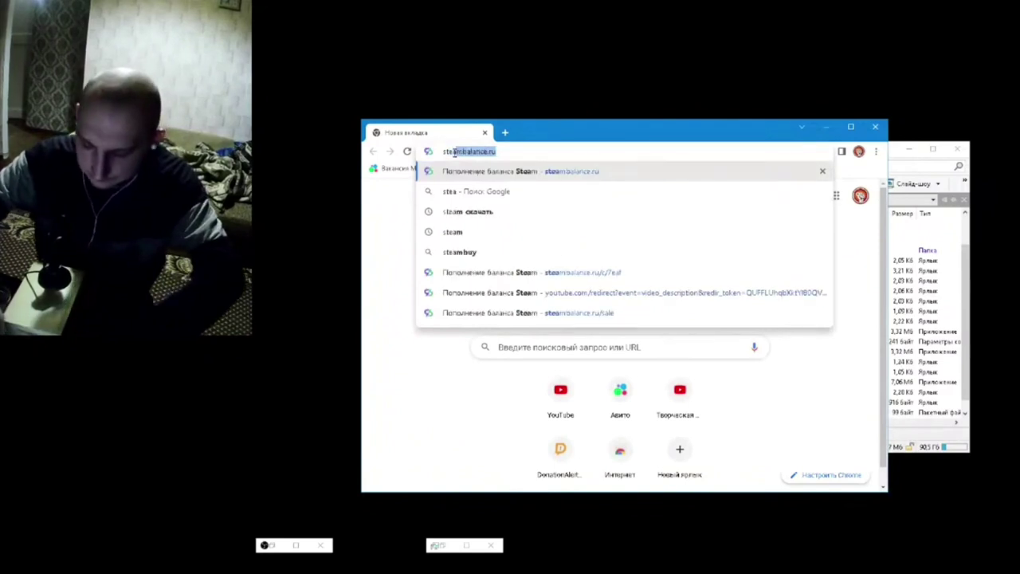
key(Return)
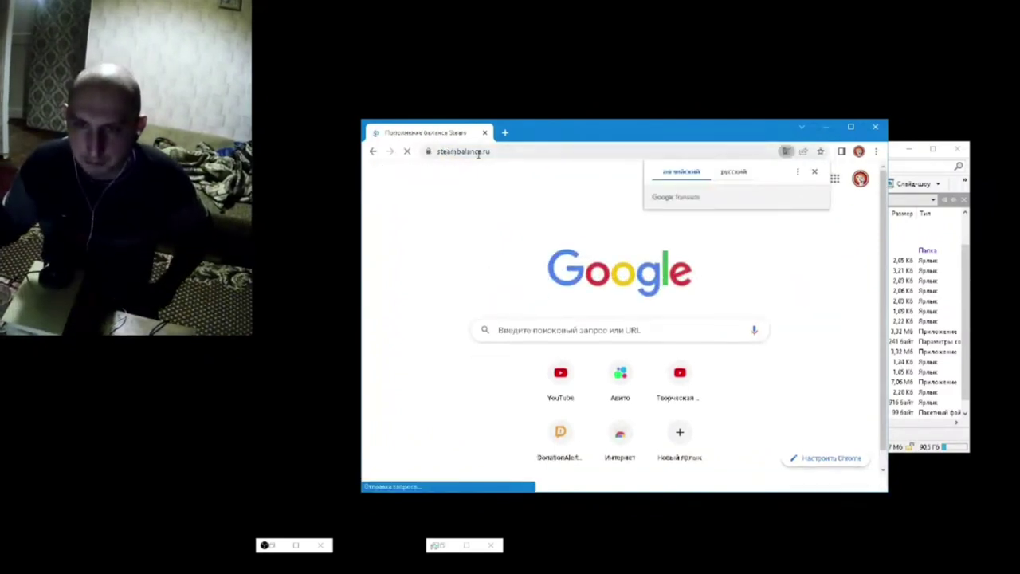
Search Google for "steam" in Chrome, without accepting the suggested steambalance.ru address
click(478, 152)
text(s)
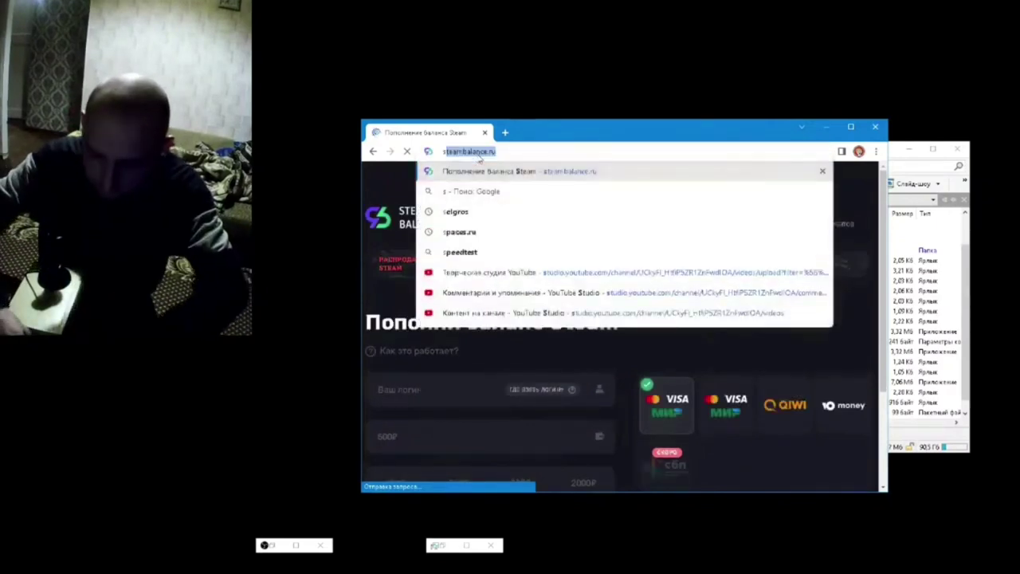
text(team)
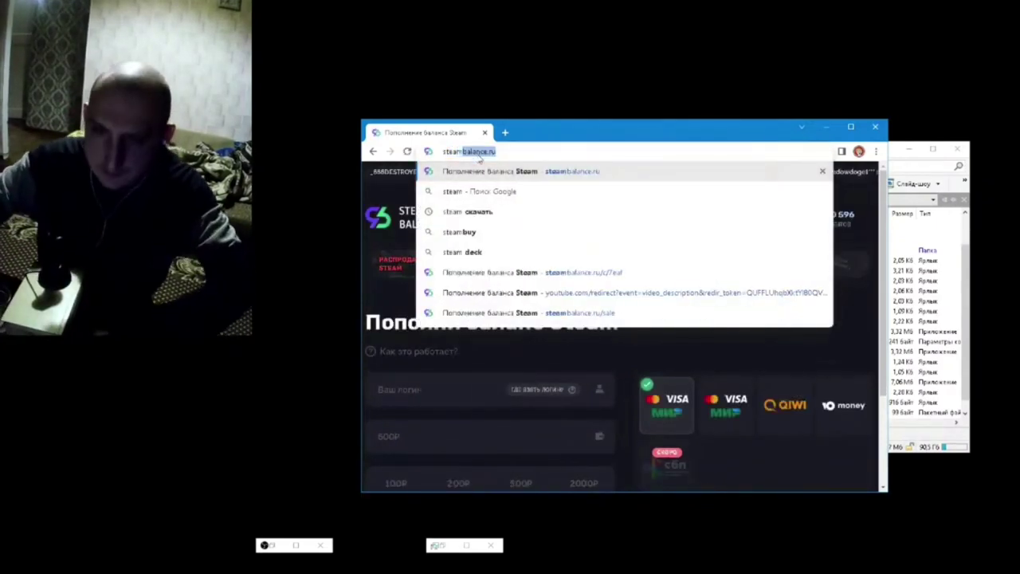
key(Delete)
key(Return)
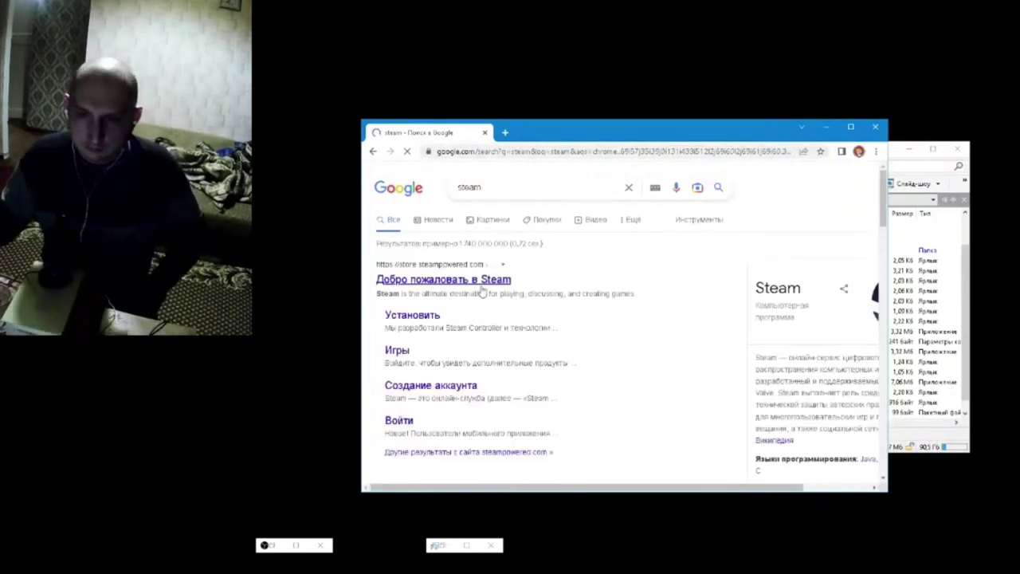
Open the official Steam store from the search results and download the Windows installer from its Steam installation page
click(481, 290)
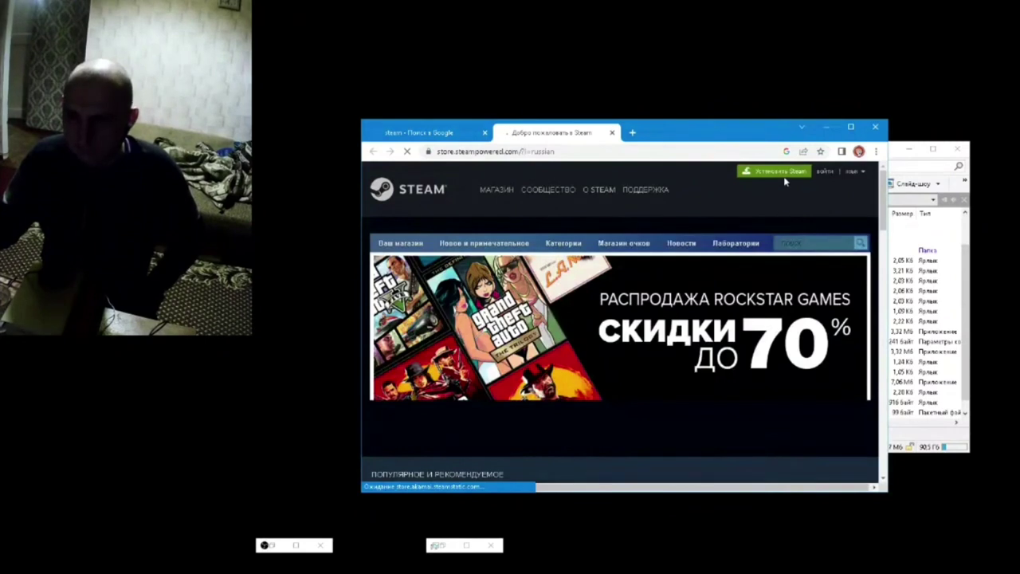
click(770, 177)
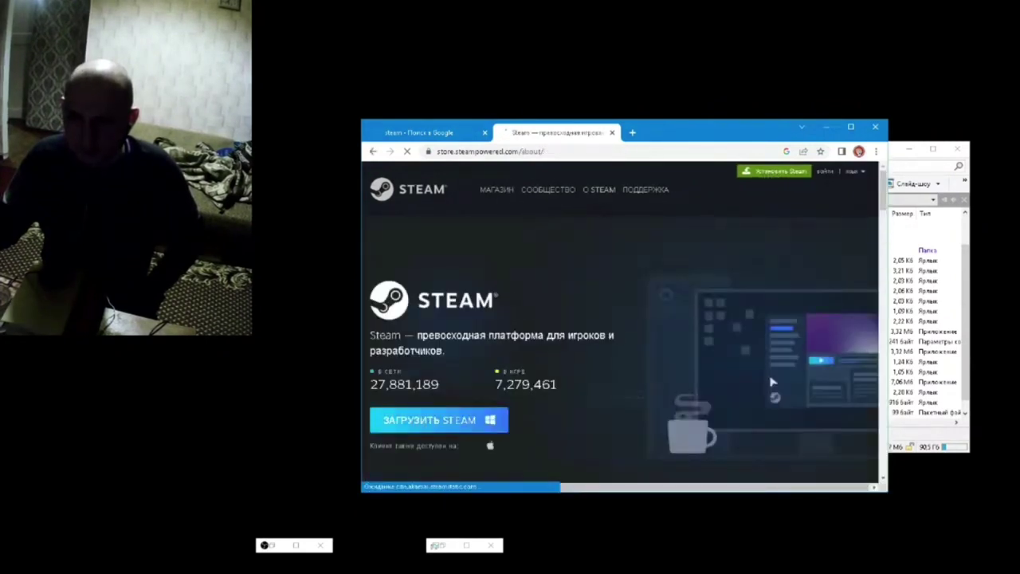
click(470, 426)
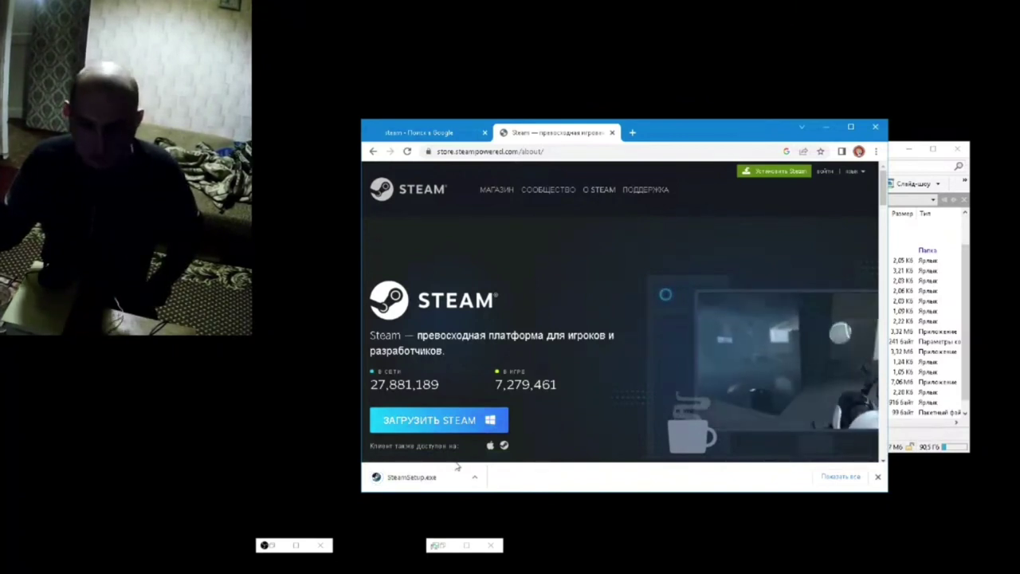
Launch the downloaded SteamSetup.exe, accepting the file security warning and allowing the installer to make changes
click(470, 484)
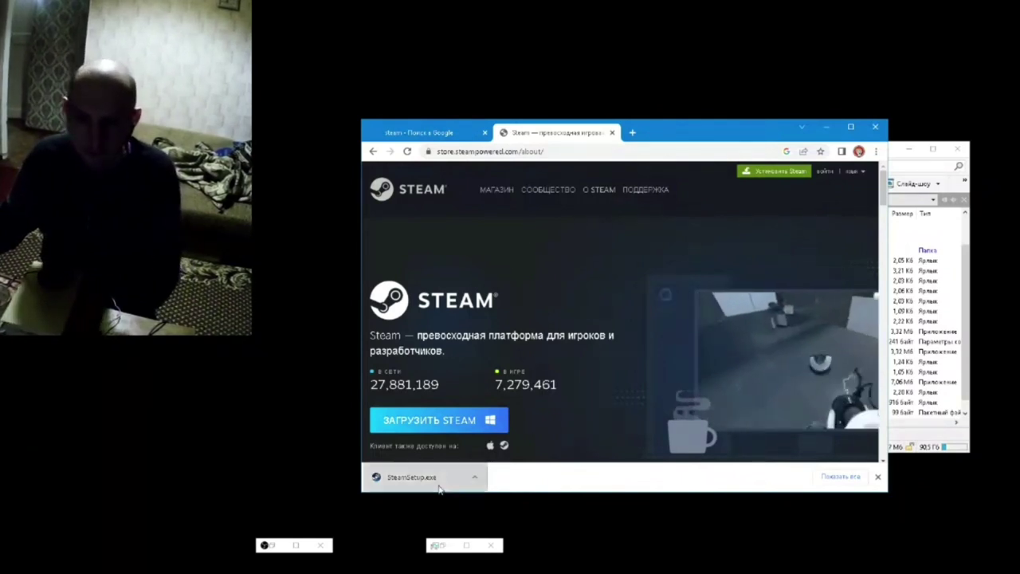
click(411, 477)
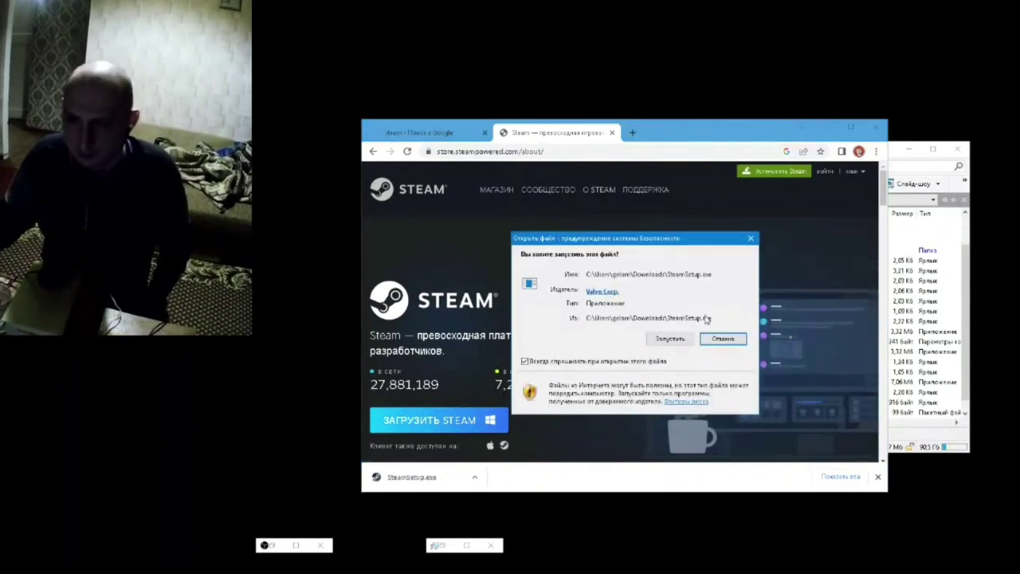
click(669, 339)
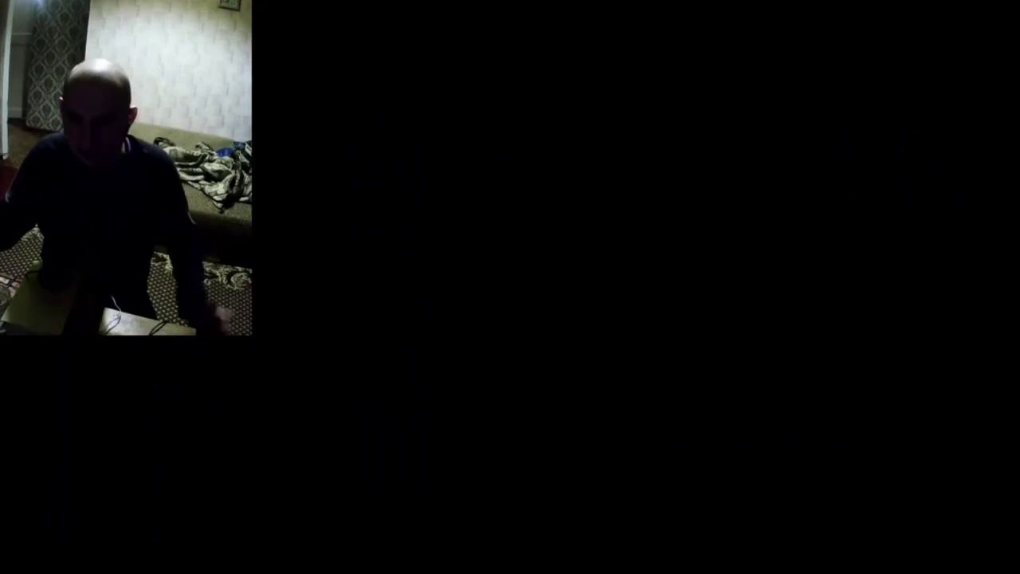
click(634, 368)
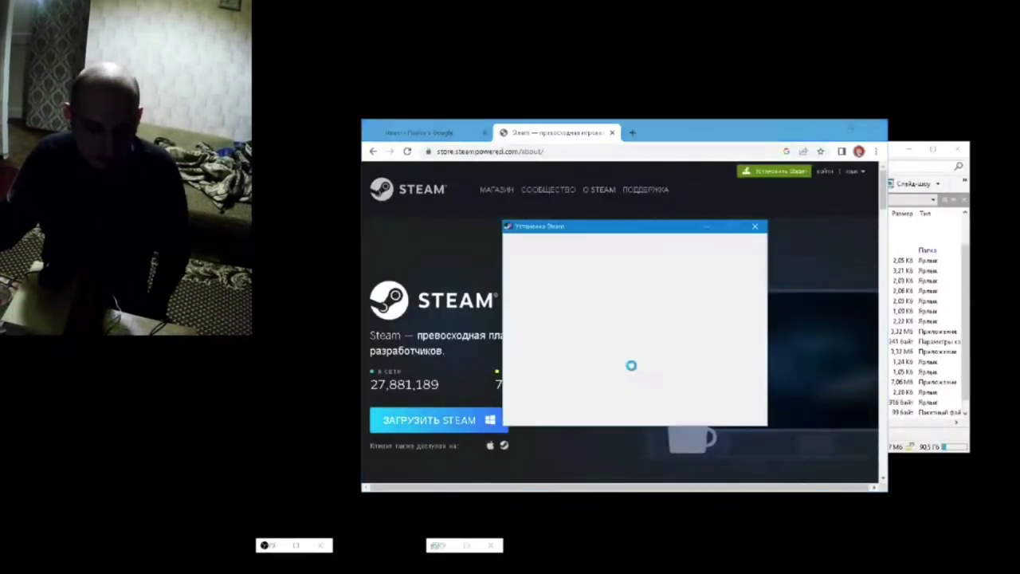
Install Steam in Russian to C:\Program Files (x86)\Steam and finish the setup with launching Steam enabled
click(702, 415)
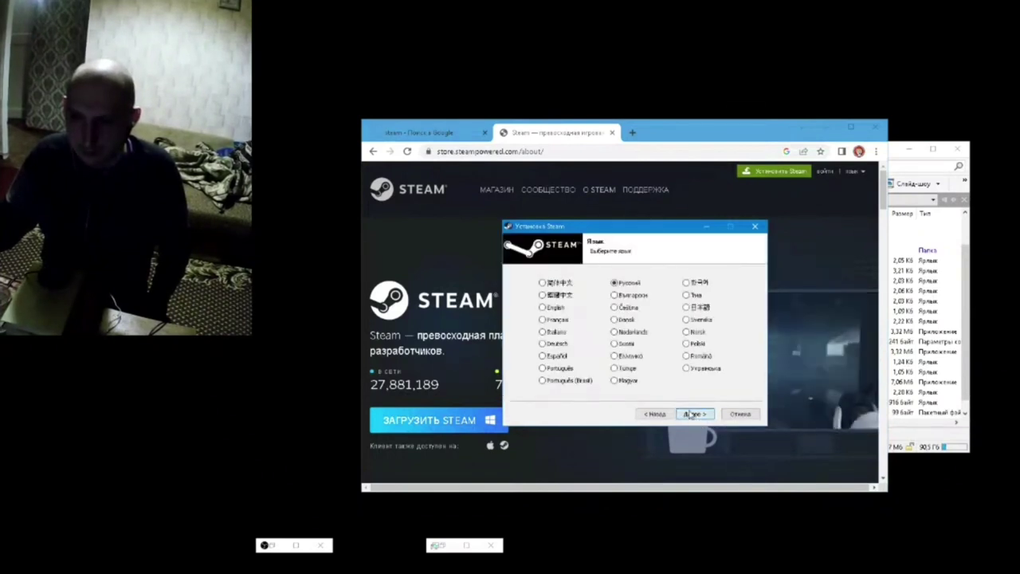
click(697, 416)
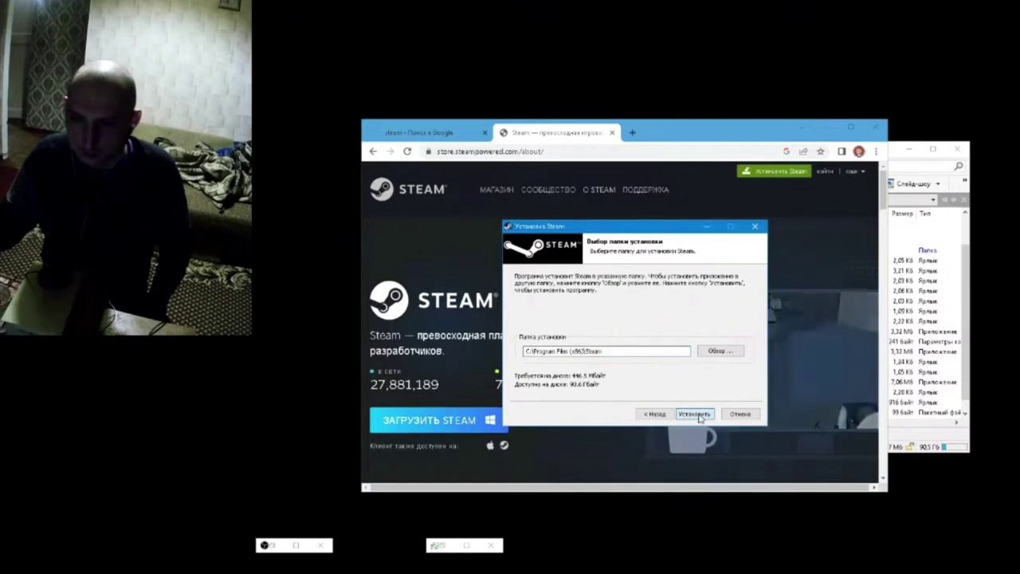
click(698, 415)
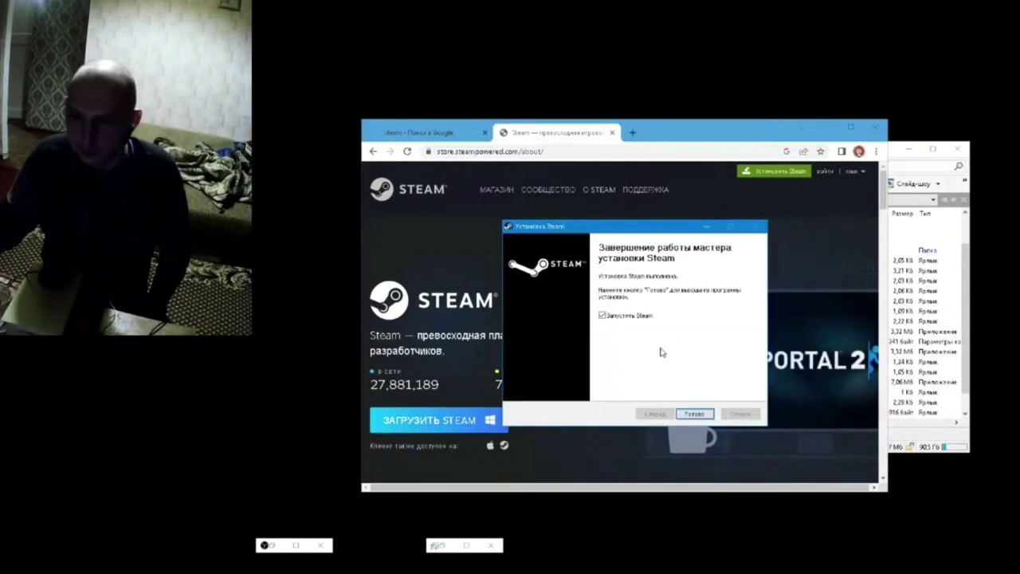
click(689, 412)
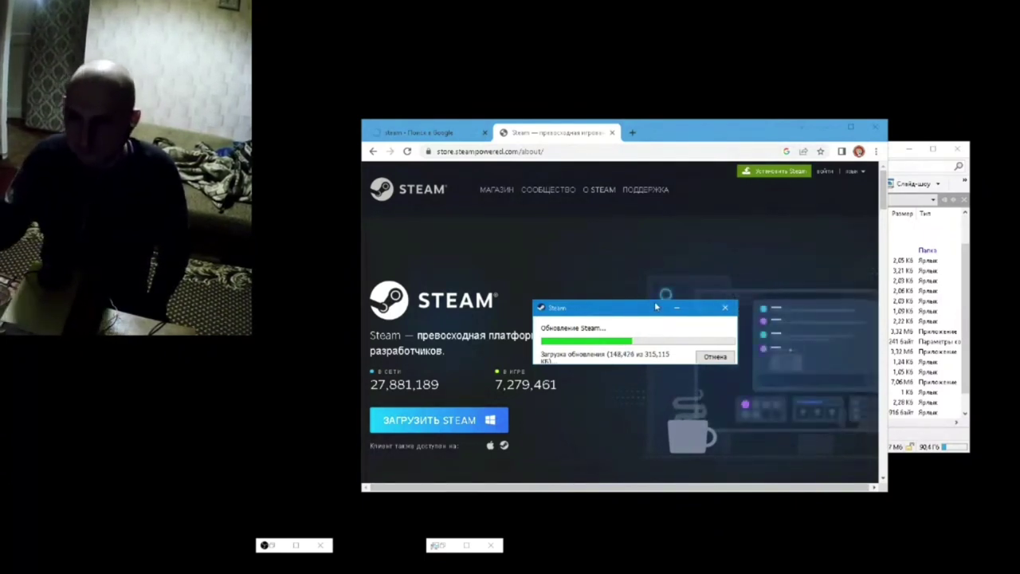
Move the Steam update window slightly and shift the browser window aside to uncover the desktop file list
drag(655, 307, 637, 277)
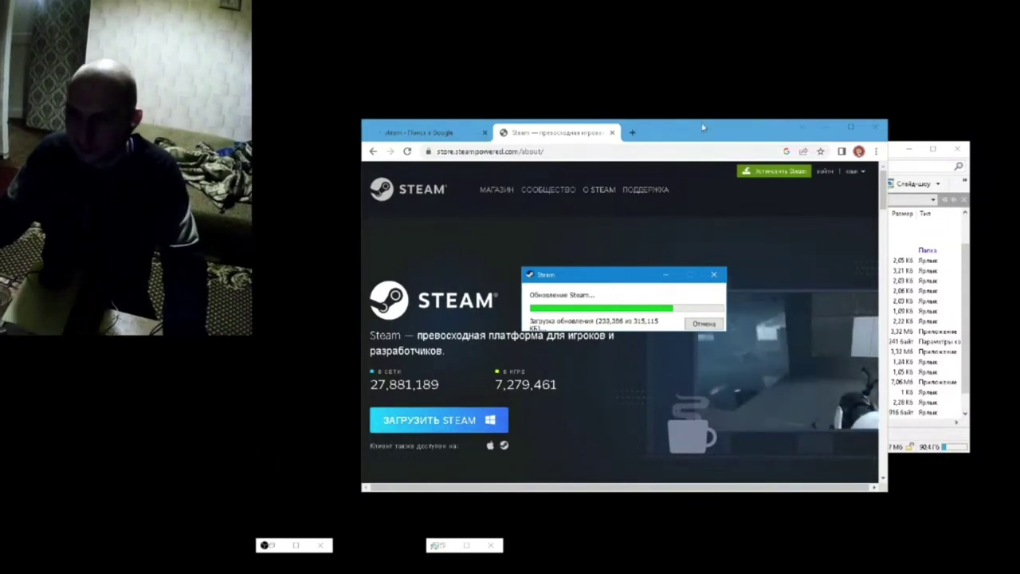
drag(701, 123, 537, 161)
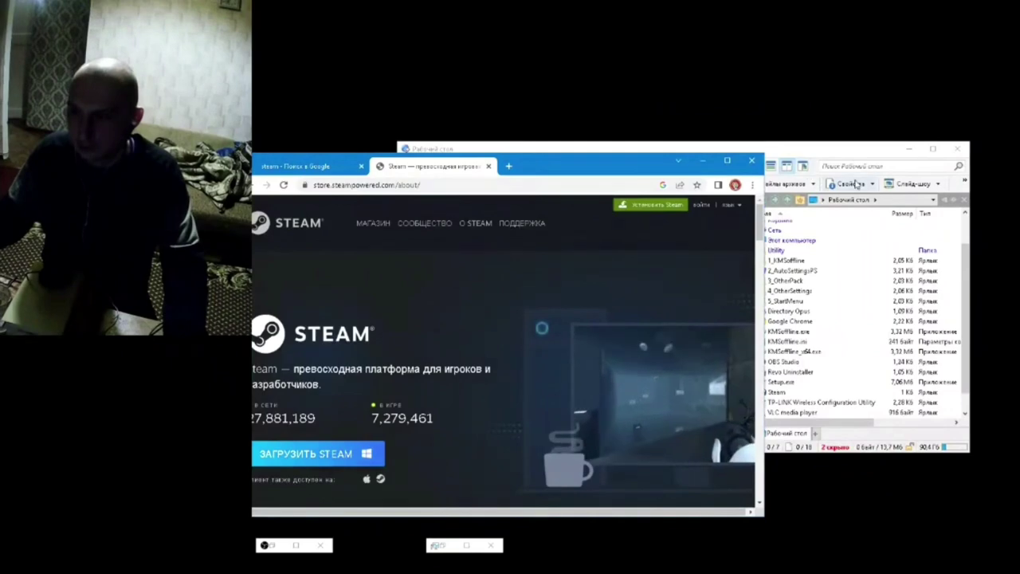
drag(620, 171, 676, 185)
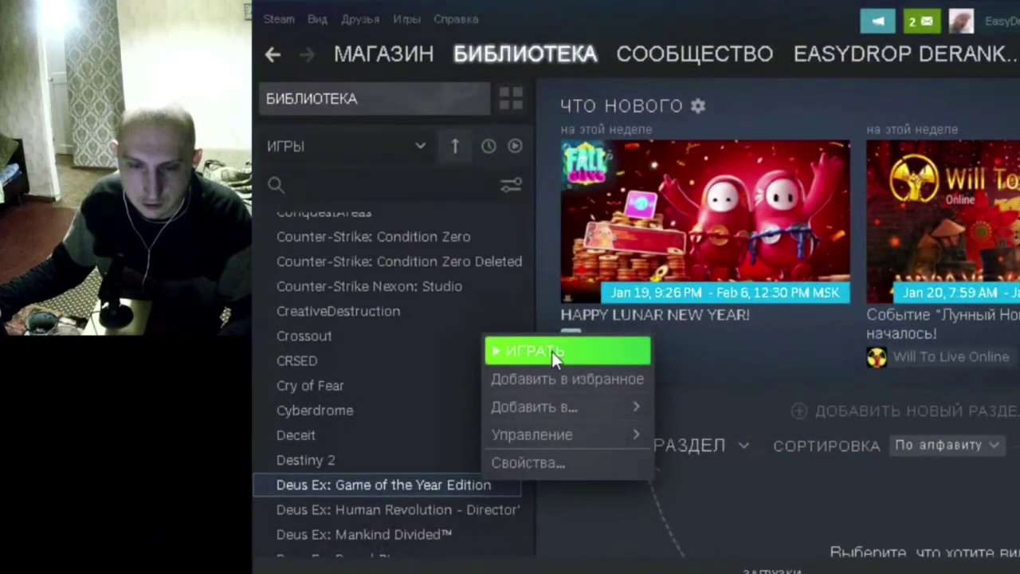
Launch Deus Ex: Game of the Year Edition from the Steam library, skip its intro and bring up the game's main menu
click(553, 350)
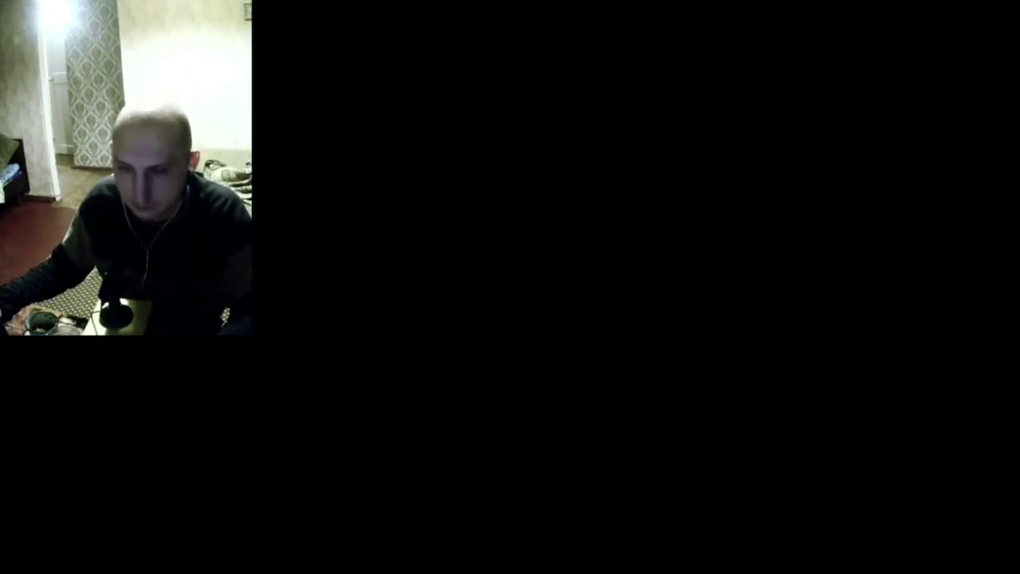
click(579, 242)
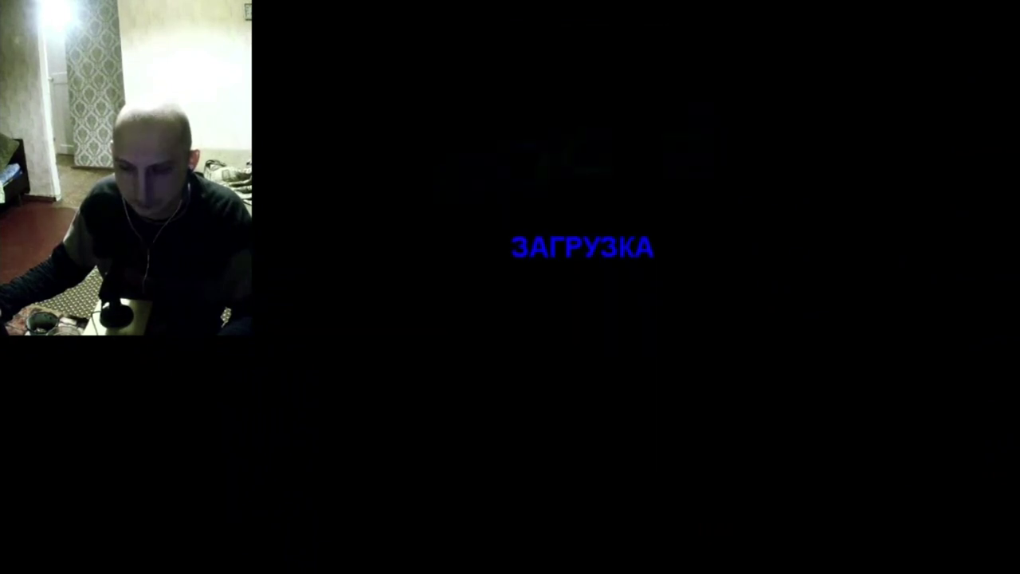
key(Escape)
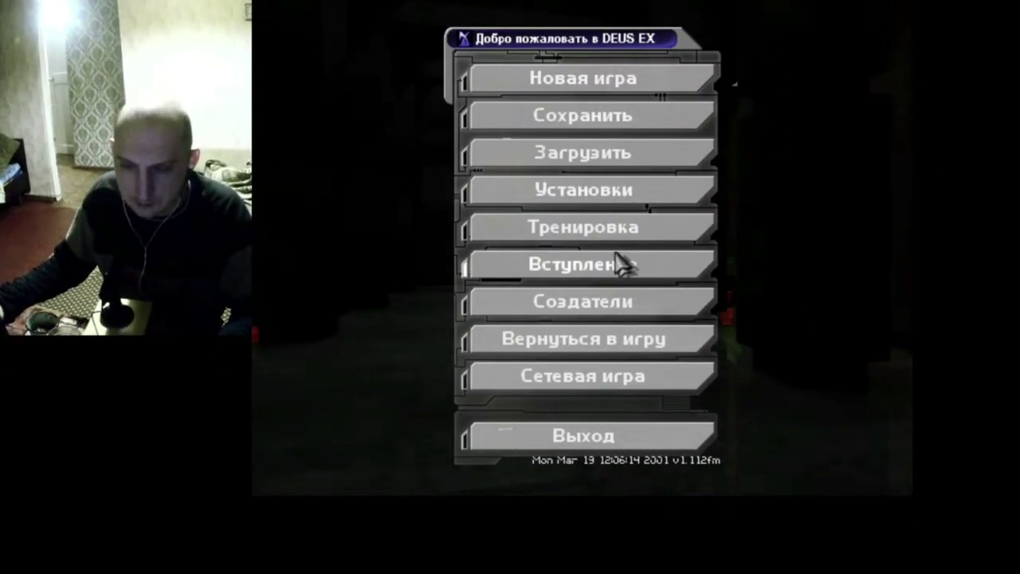
Set the game's display brightness to 1.00, accept the display settings and return to the game
click(619, 191)
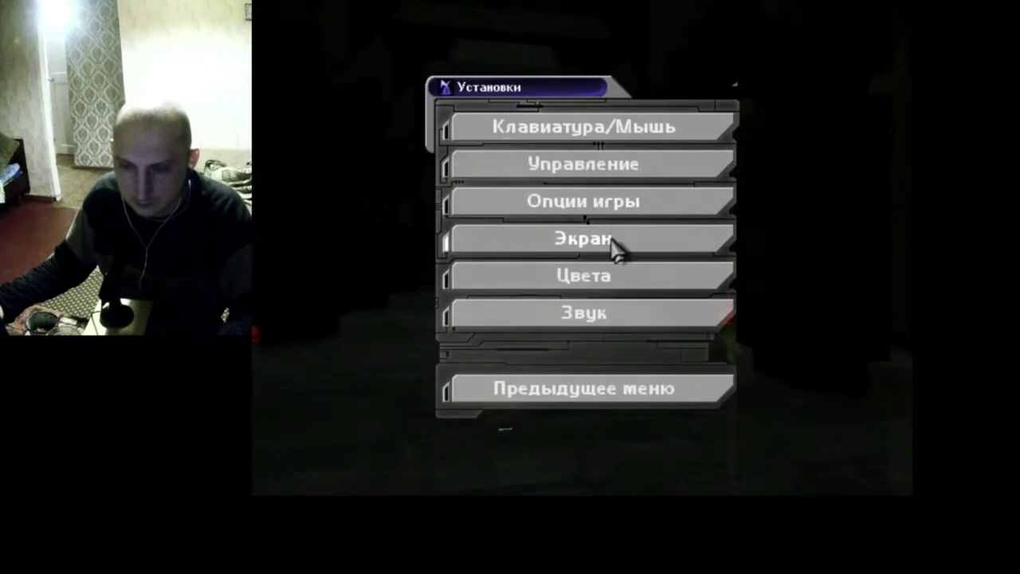
click(614, 243)
click(539, 75)
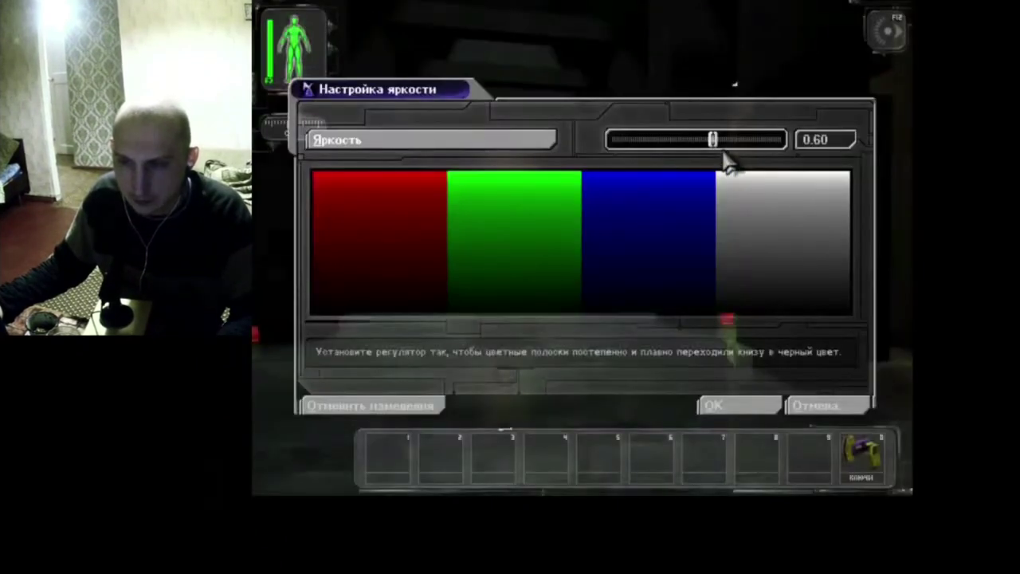
drag(721, 151, 779, 147)
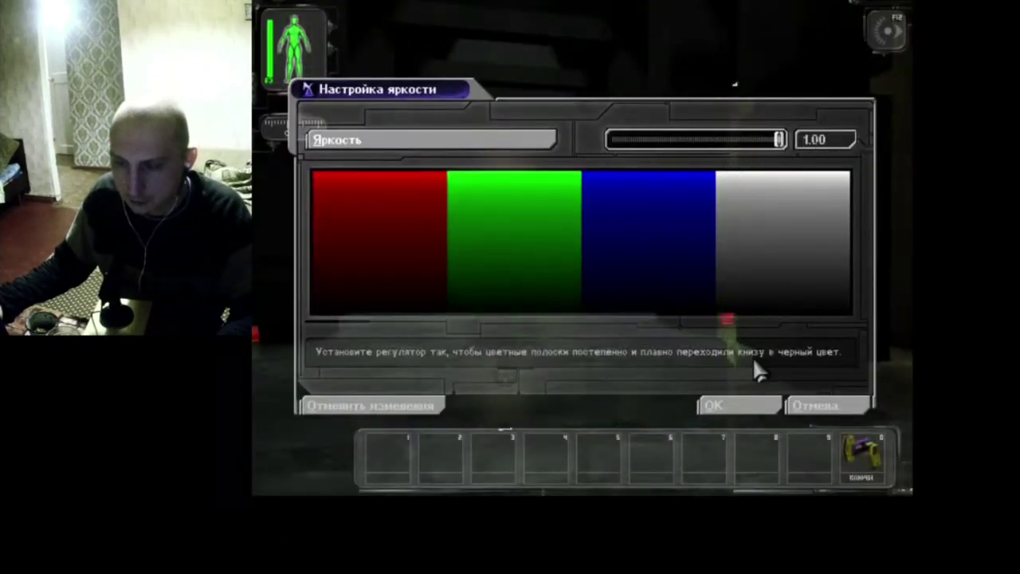
click(749, 408)
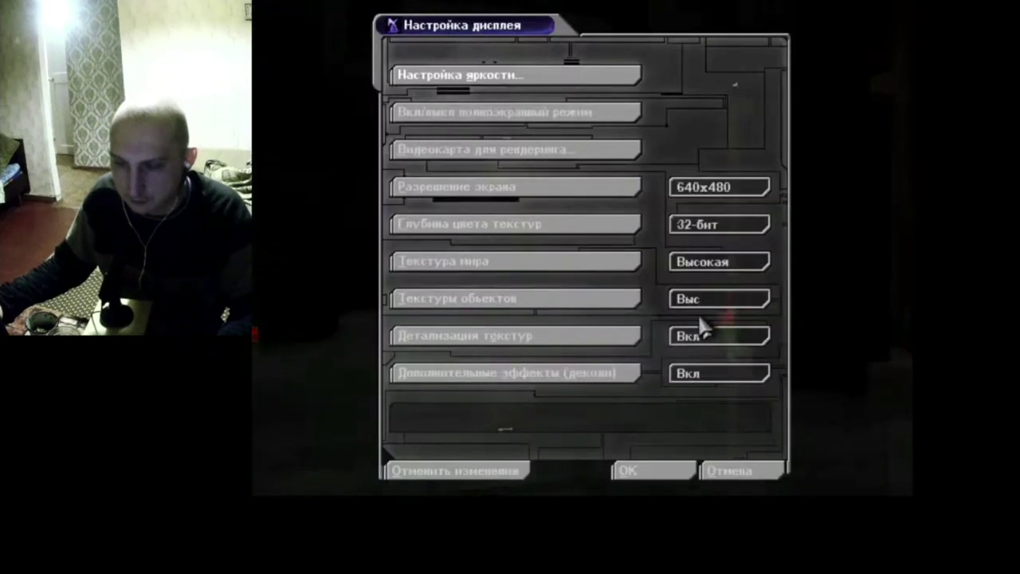
click(659, 470)
key(Escape)
key(Escape)
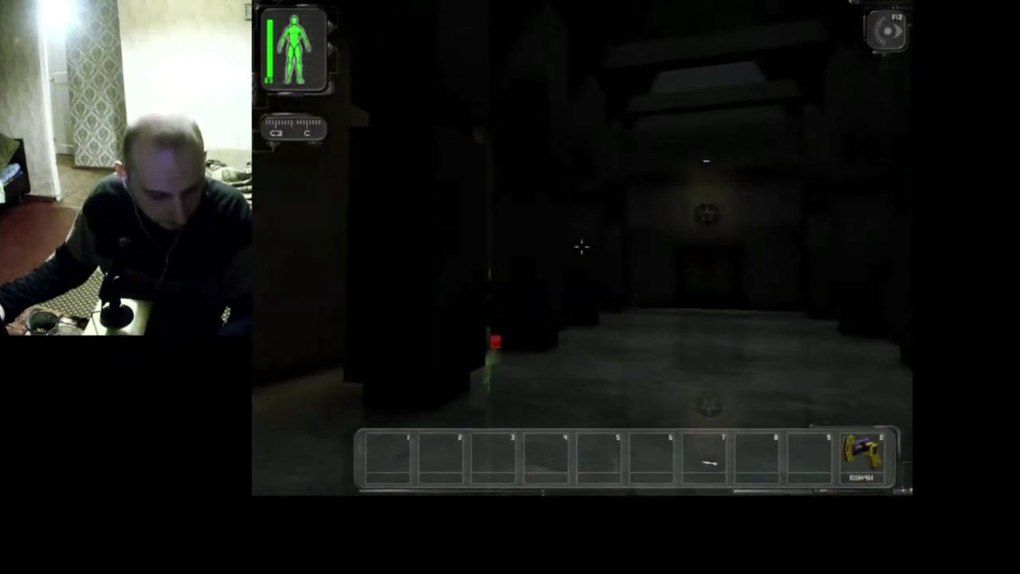
Reopen the display settings from the paused game and set the brightness to 0.90
key(Escape)
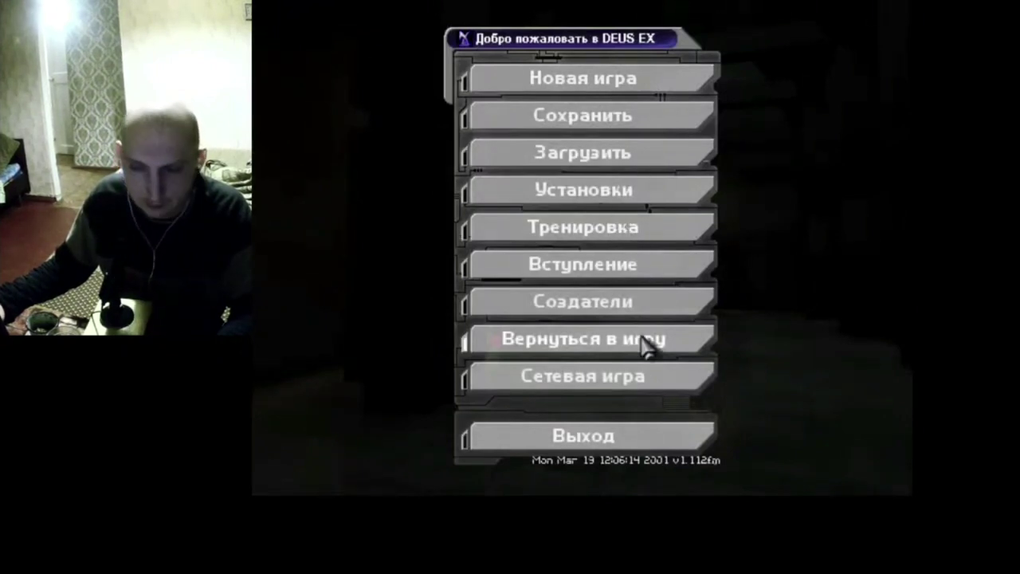
click(590, 205)
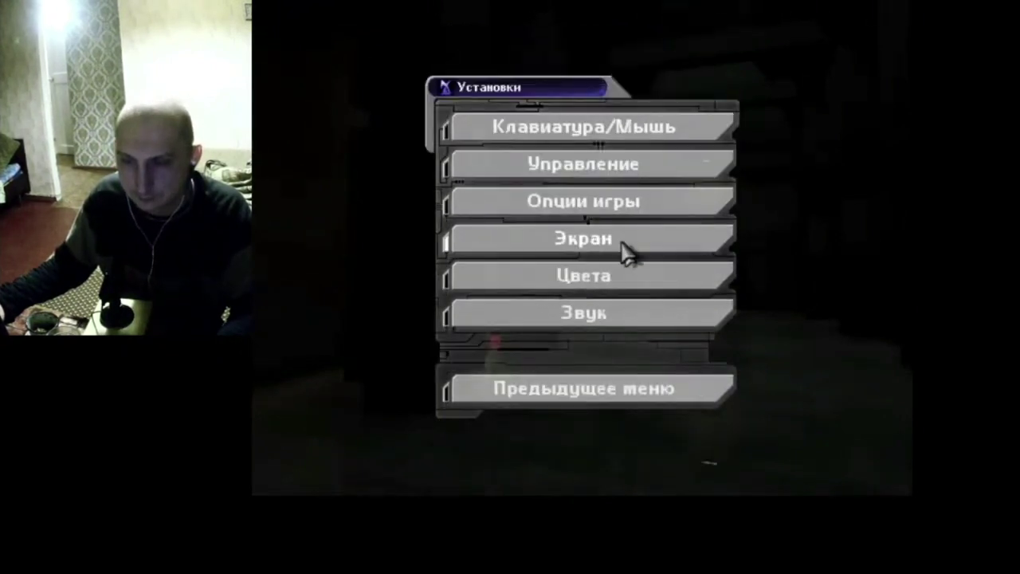
click(623, 243)
click(527, 93)
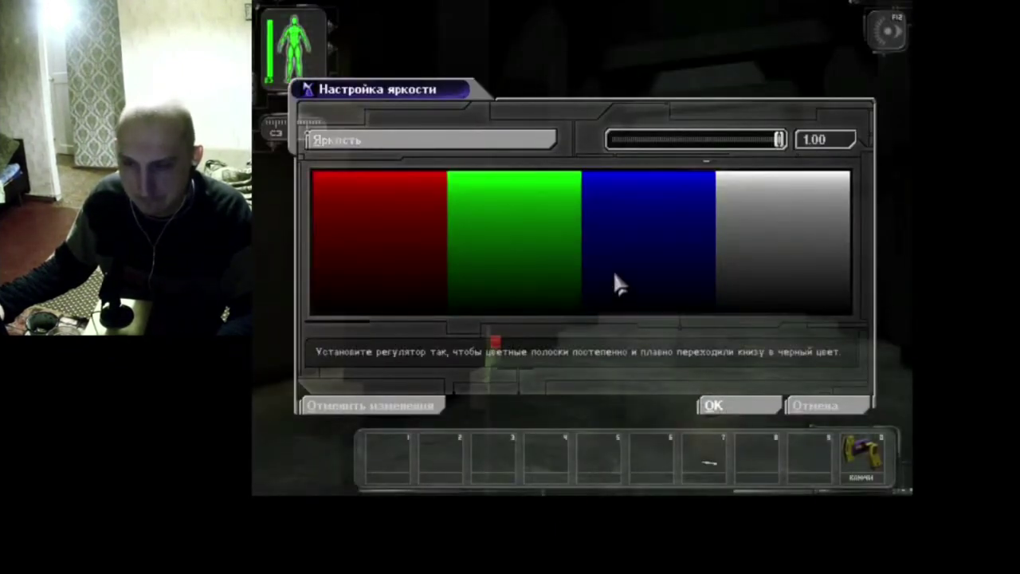
click(430, 136)
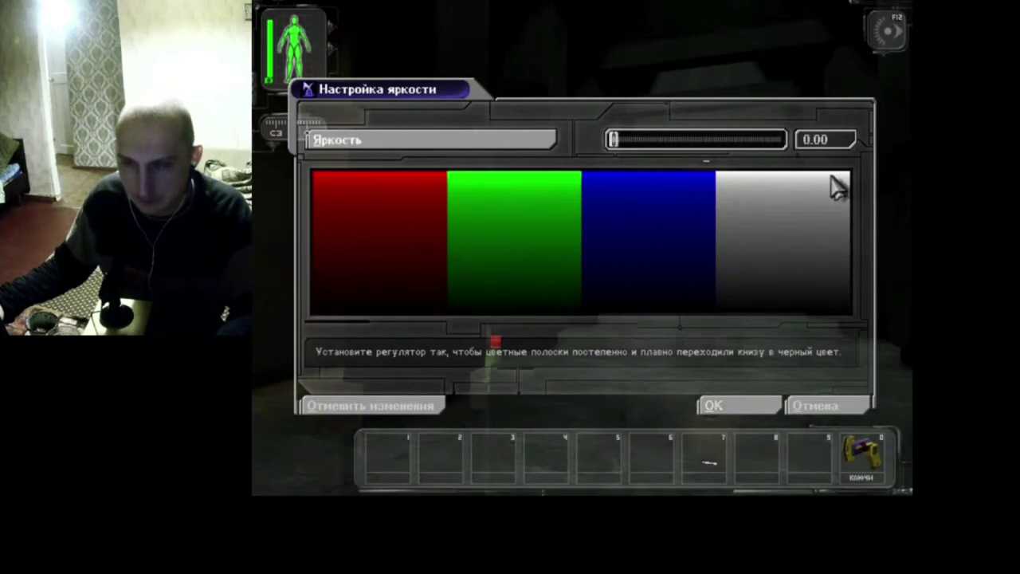
drag(692, 143, 765, 148)
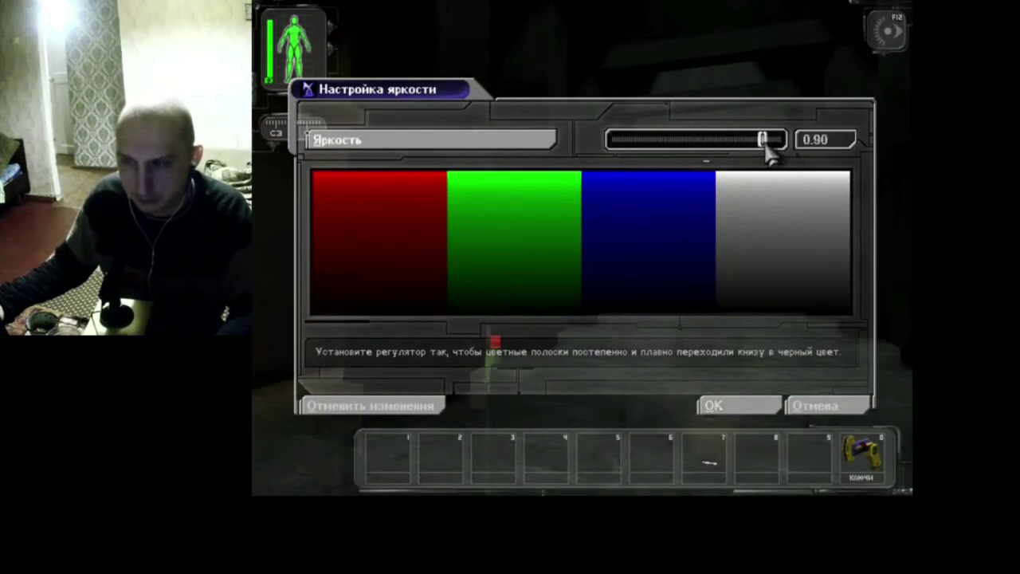
click(714, 406)
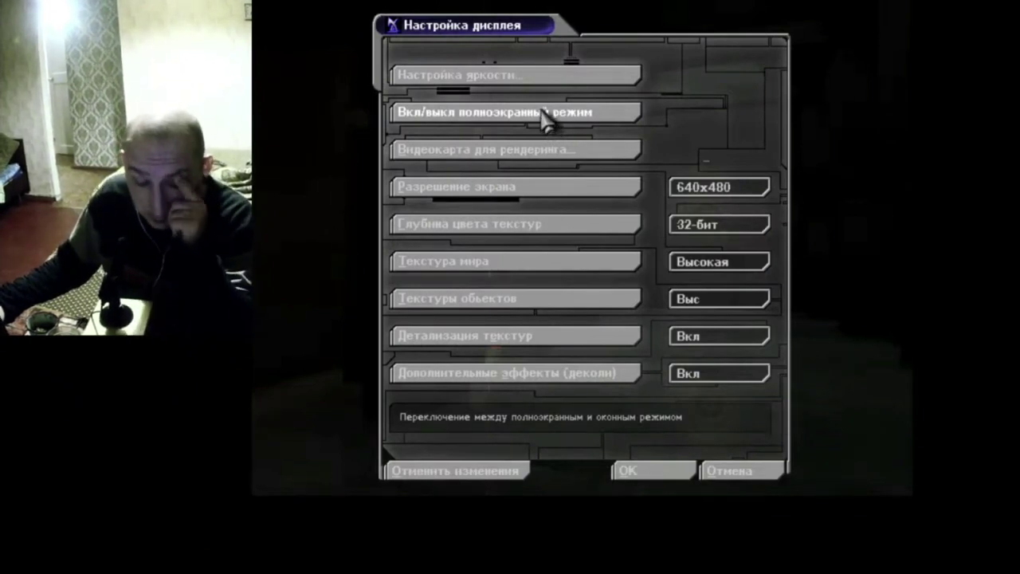
Switch the game to windowed mode, check the brightness setting and return to the game
click(546, 118)
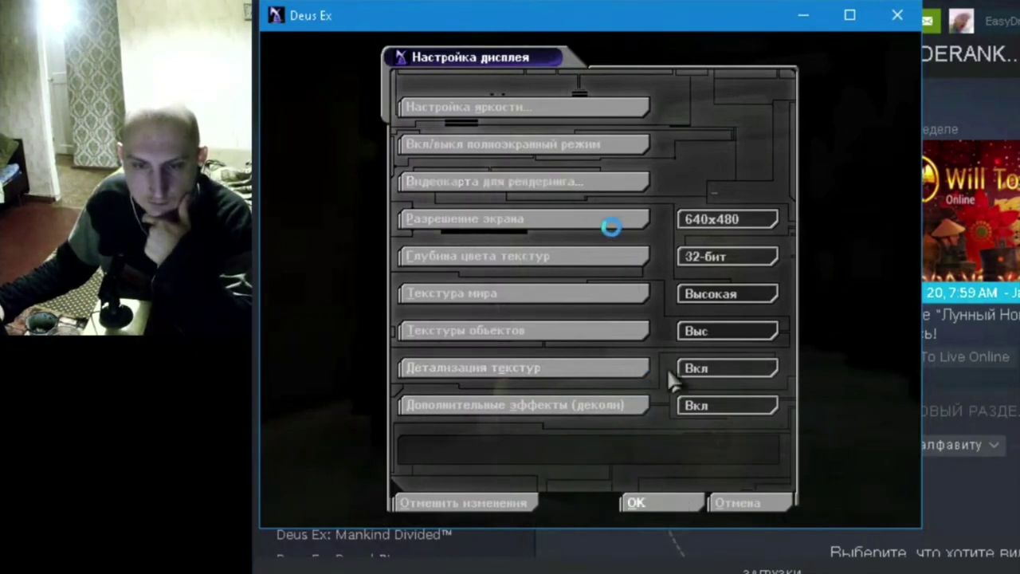
click(505, 105)
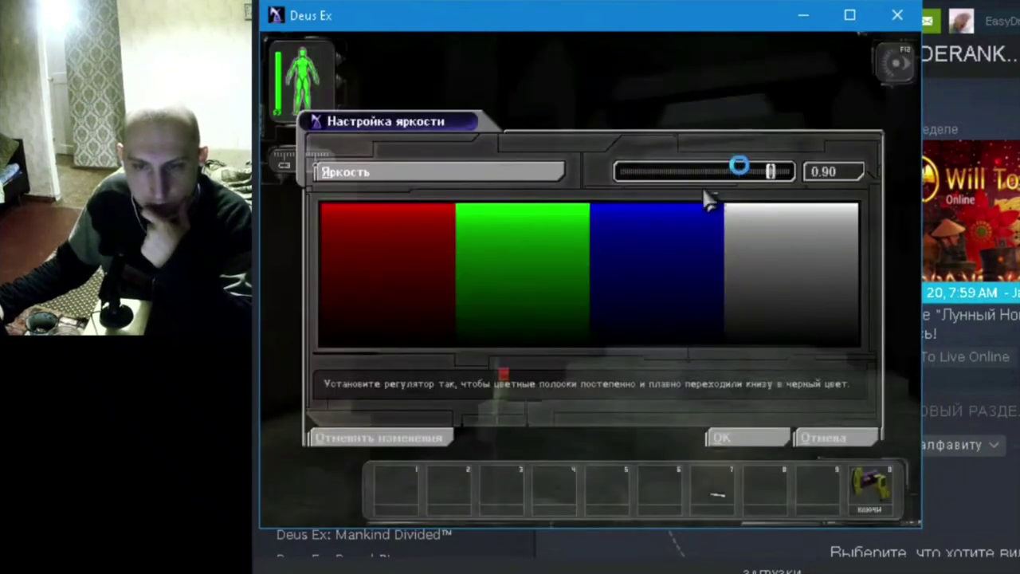
click(752, 437)
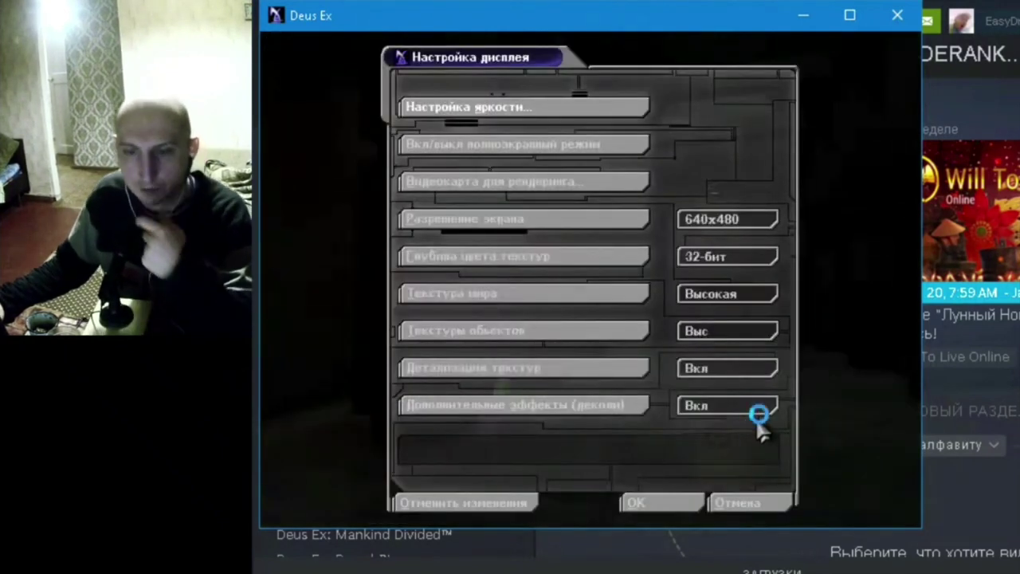
key(Escape)
key(Escape)
key(Escape)
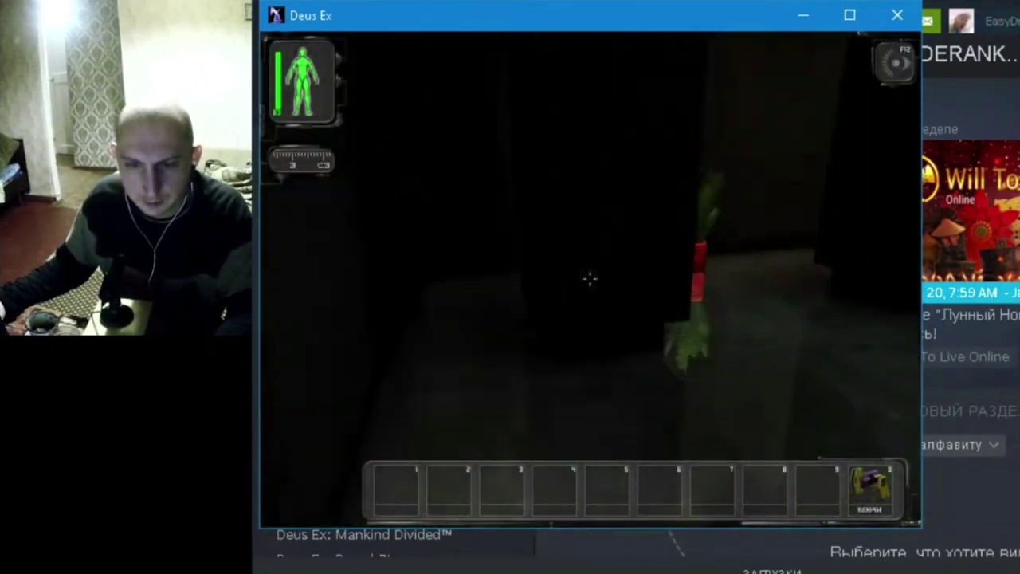
Review the game options page in the settings without changing anything
key(Escape)
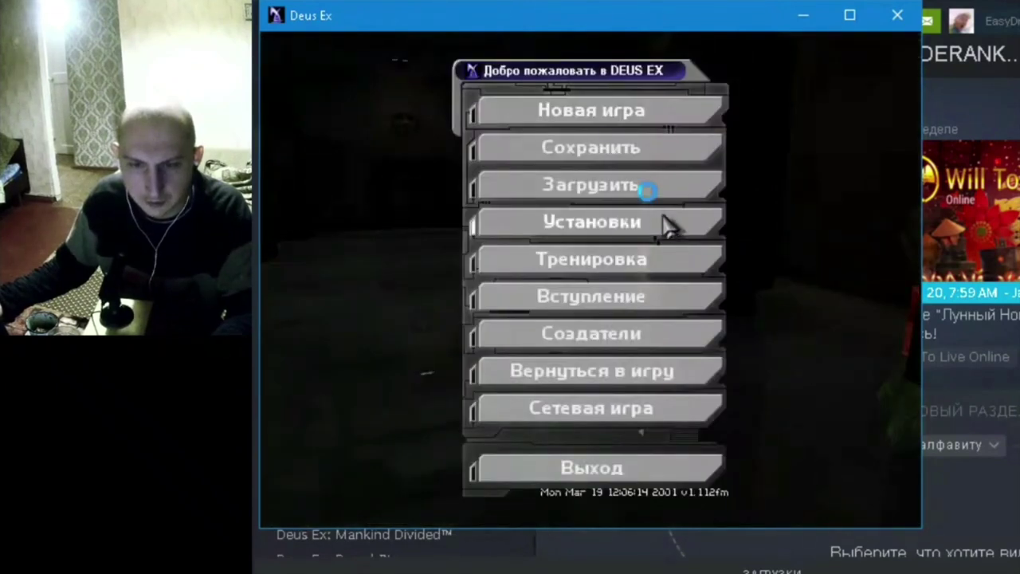
click(634, 226)
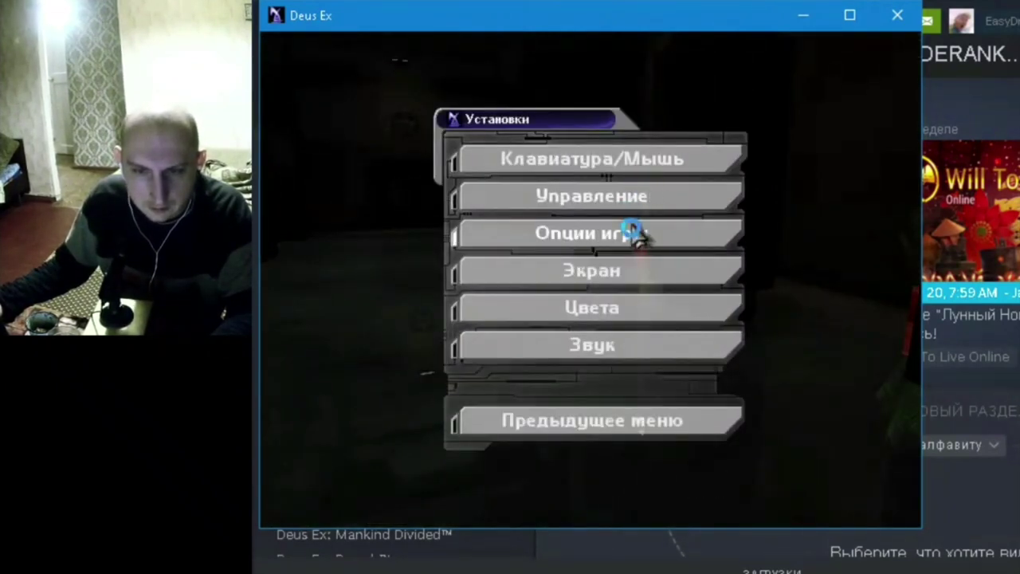
click(632, 232)
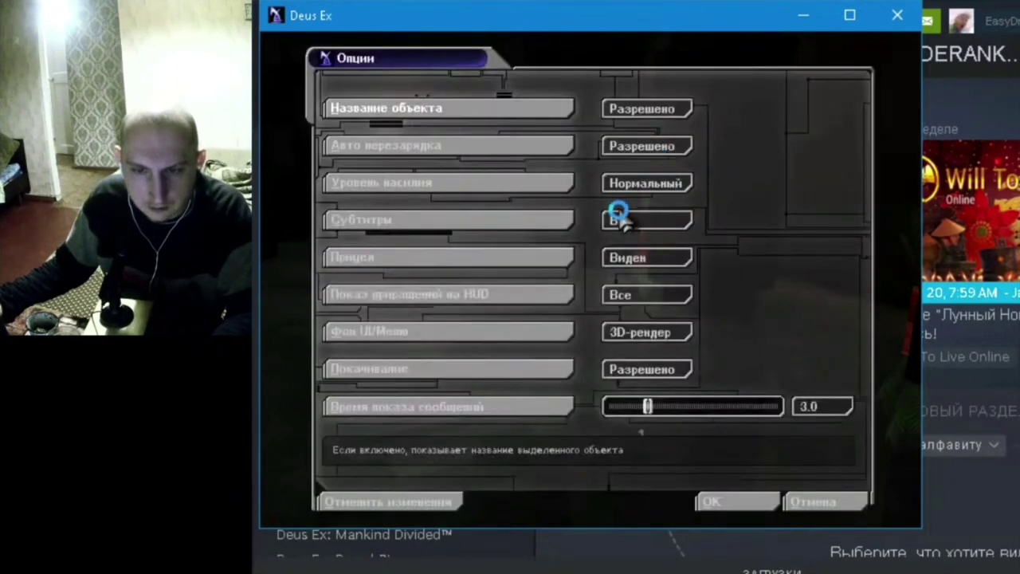
key(Escape)
click(632, 233)
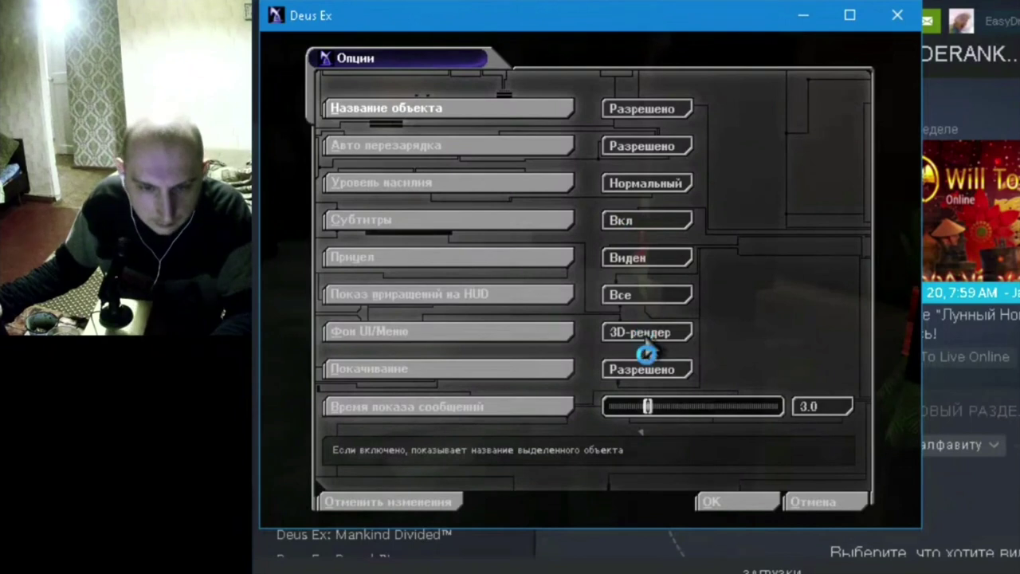
key(Escape)
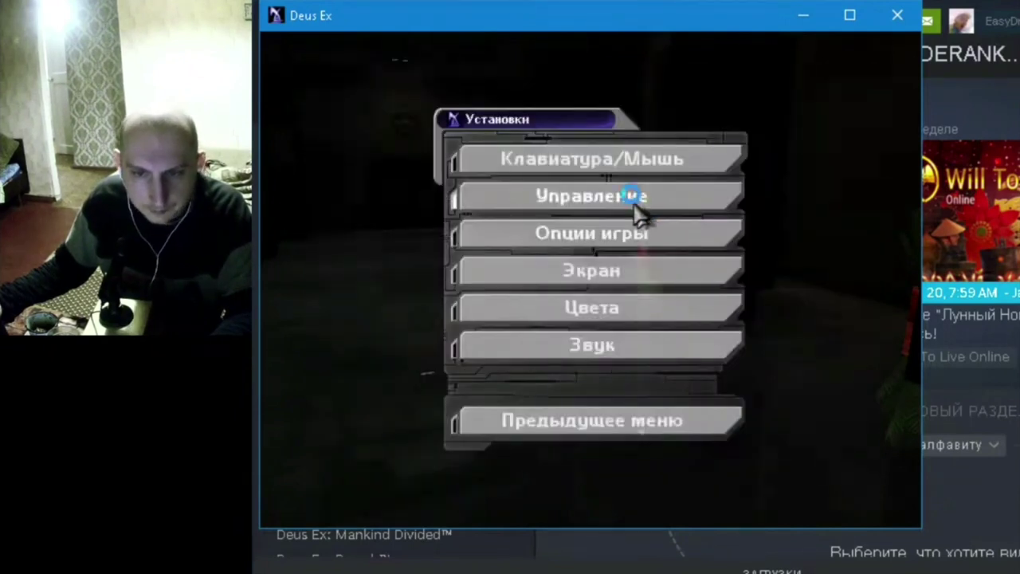
Switch the game back to full-screen mode from the display settings, resume play and walk forward
click(630, 272)
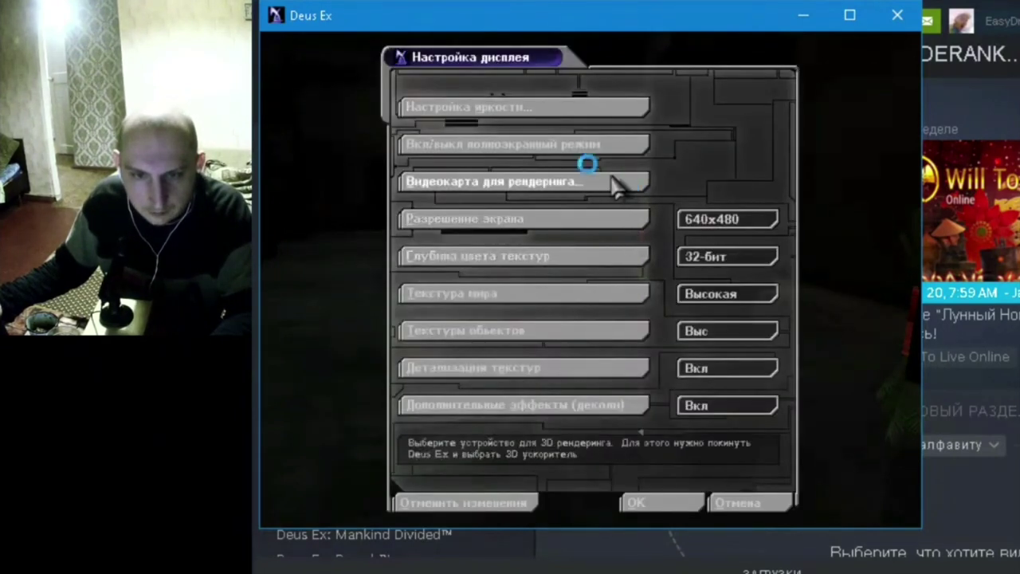
click(577, 153)
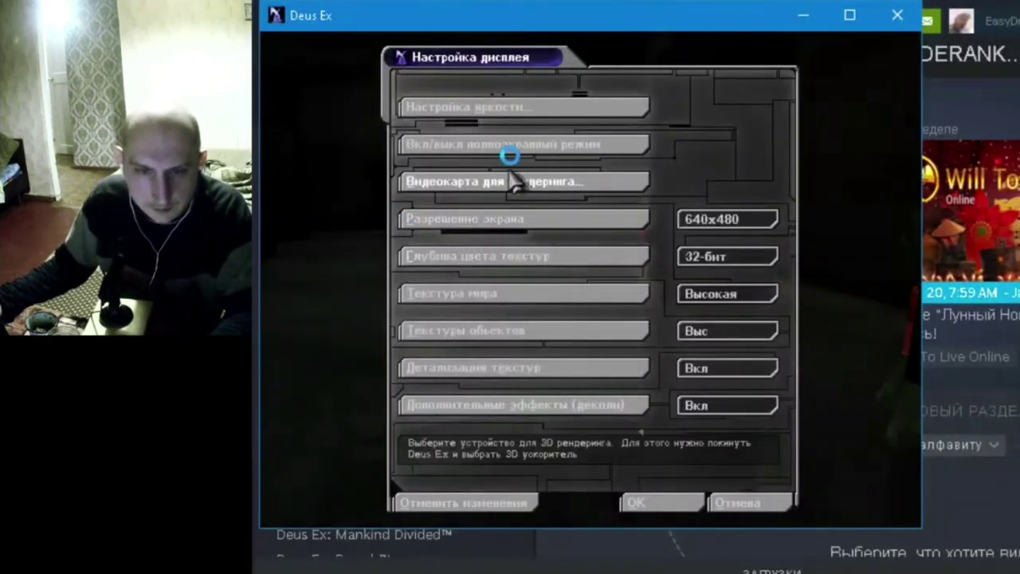
click(487, 143)
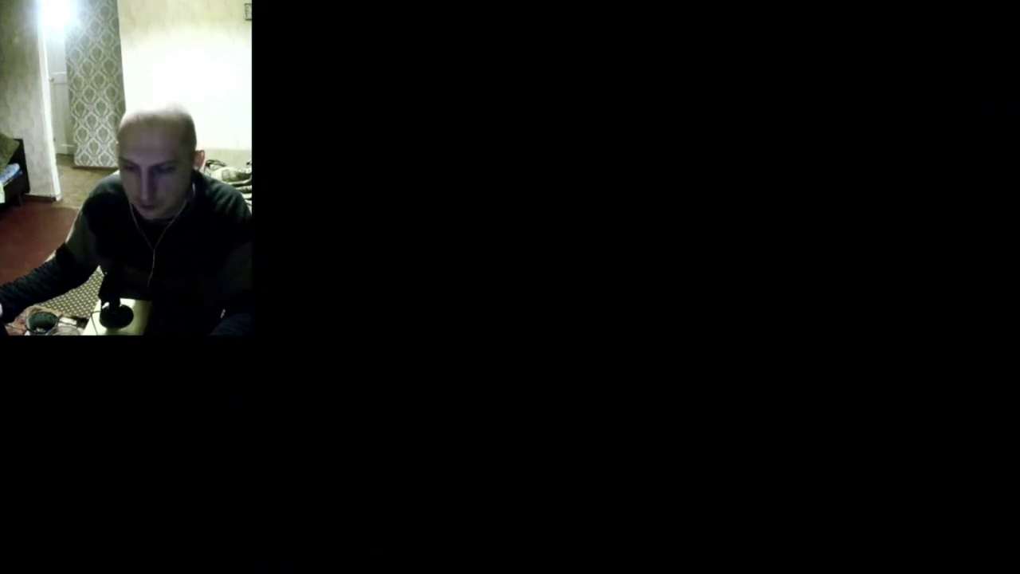
key(Escape)
key(Escape)
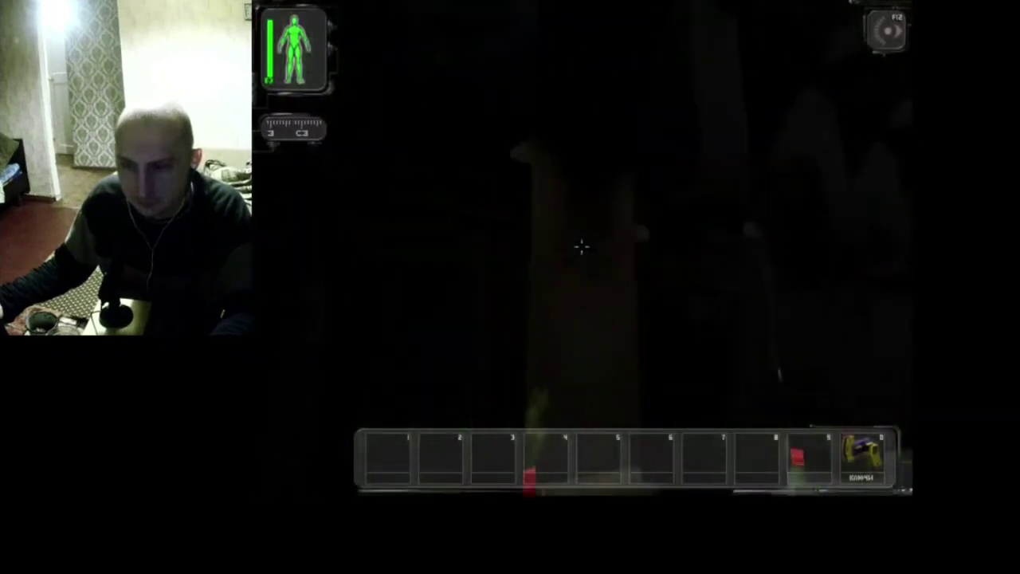
key(w)
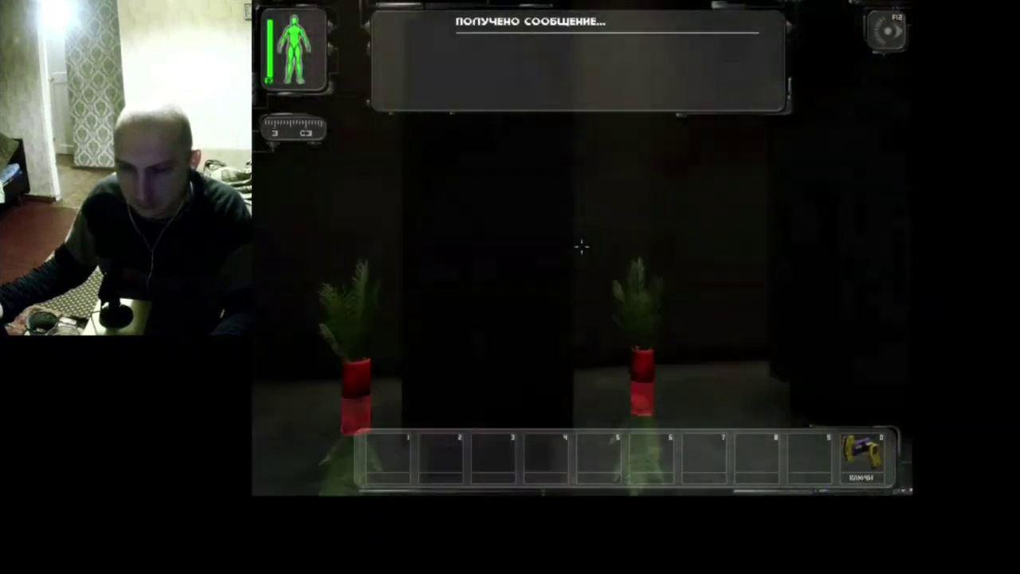
Walk forward briefly in the level, pause, then exit Deus Ex and confirm leaving the game
key(w)
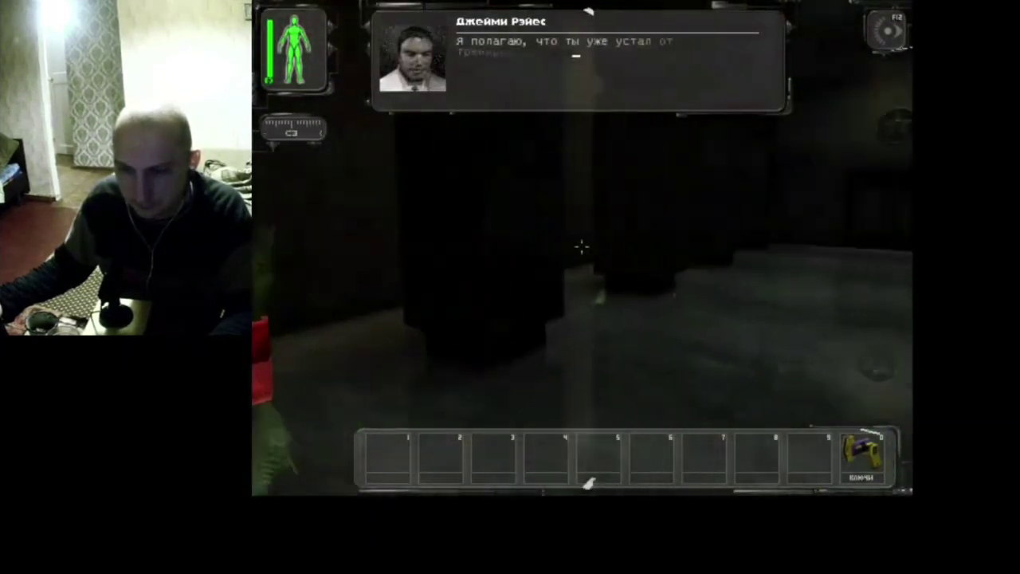
key(Escape)
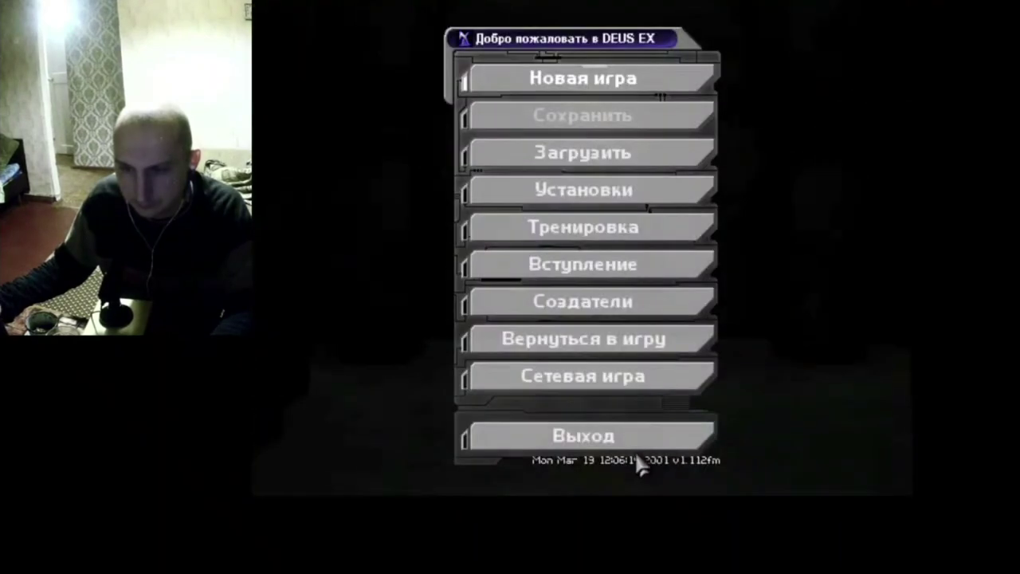
click(660, 440)
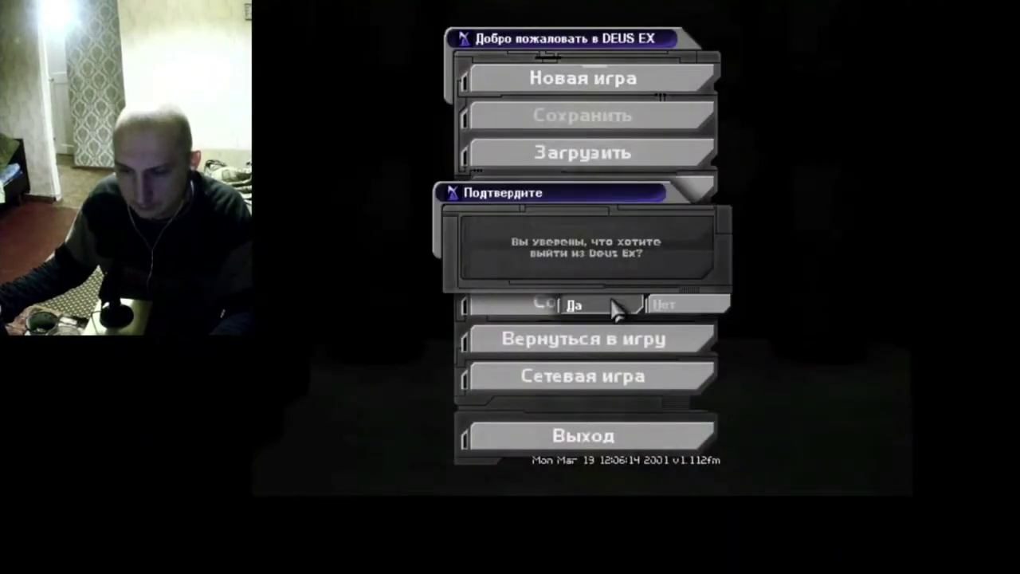
click(614, 303)
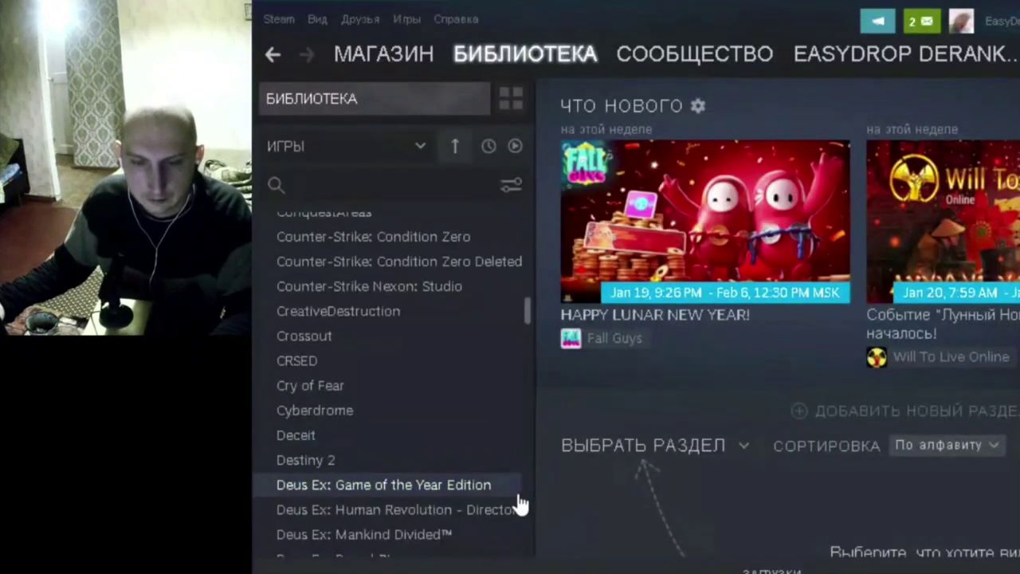
Relaunch Deus Ex: Game of the Year Edition and try restarting it from the display settings to choose the rendering video card
right_click(485, 480)
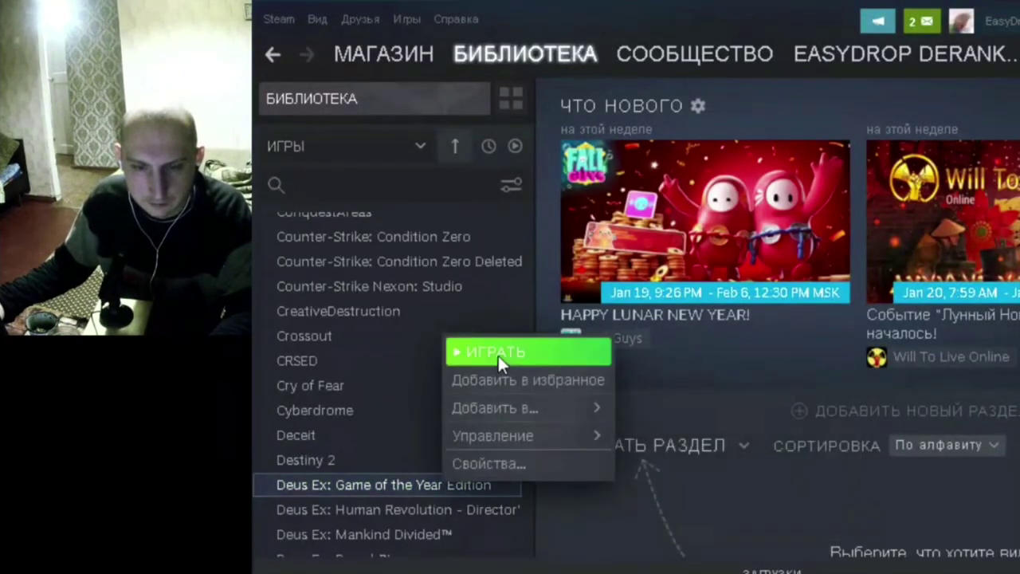
click(498, 355)
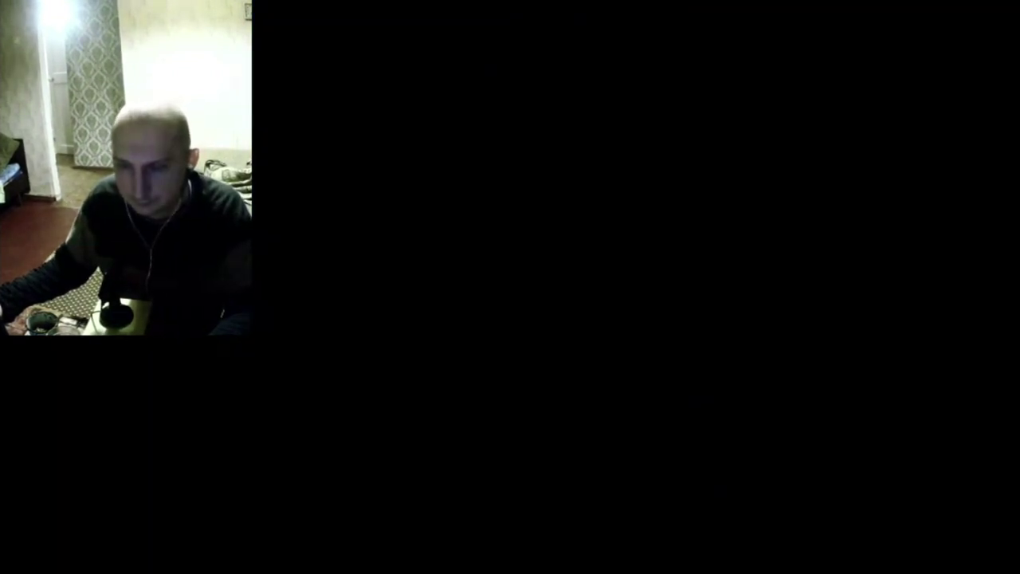
click(614, 198)
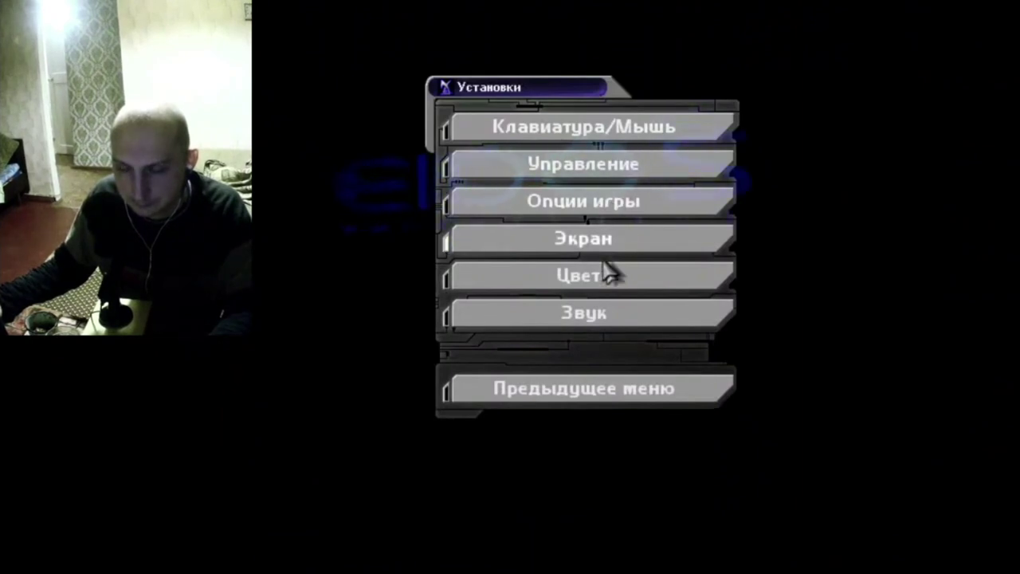
click(603, 247)
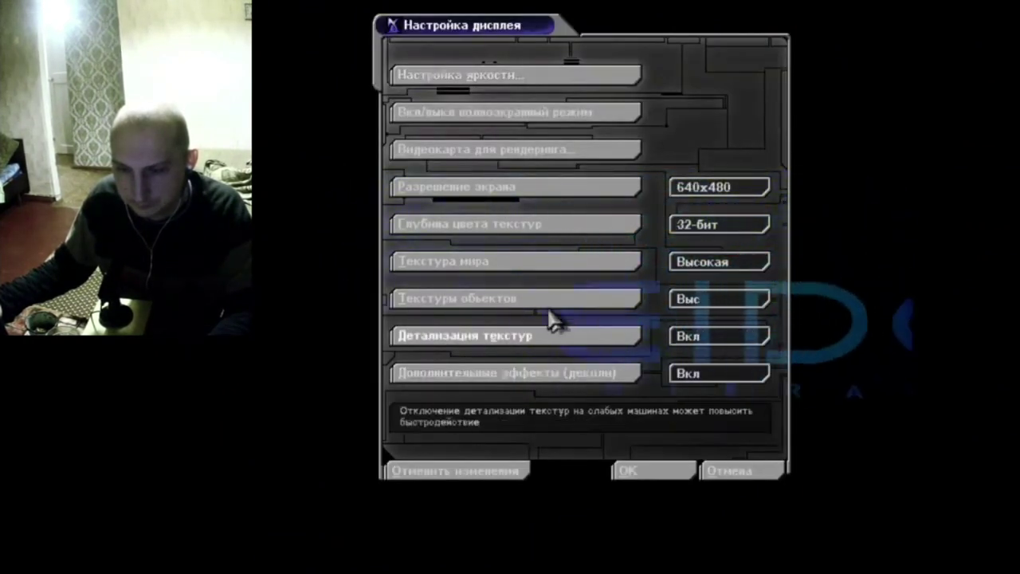
click(490, 152)
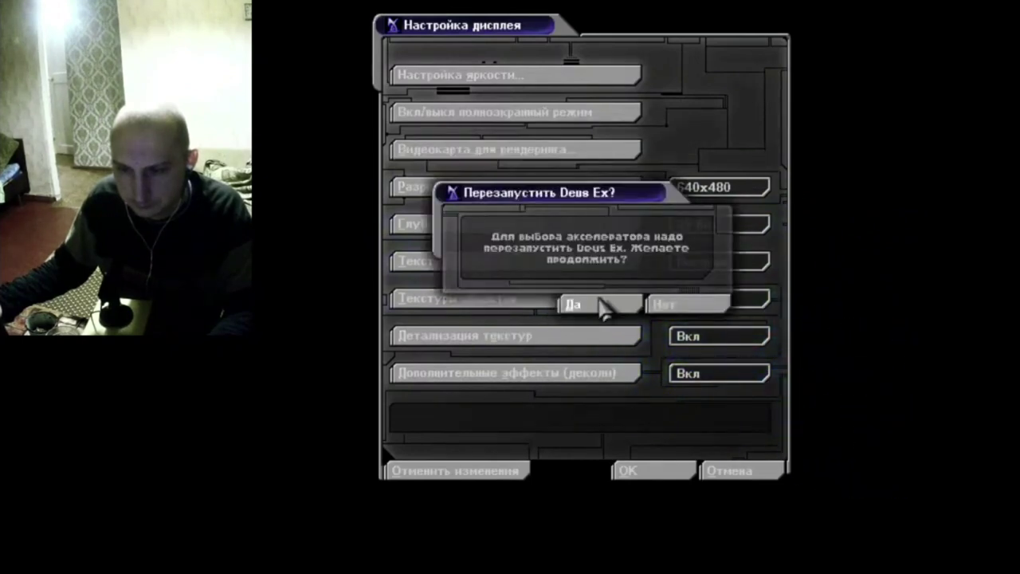
click(575, 304)
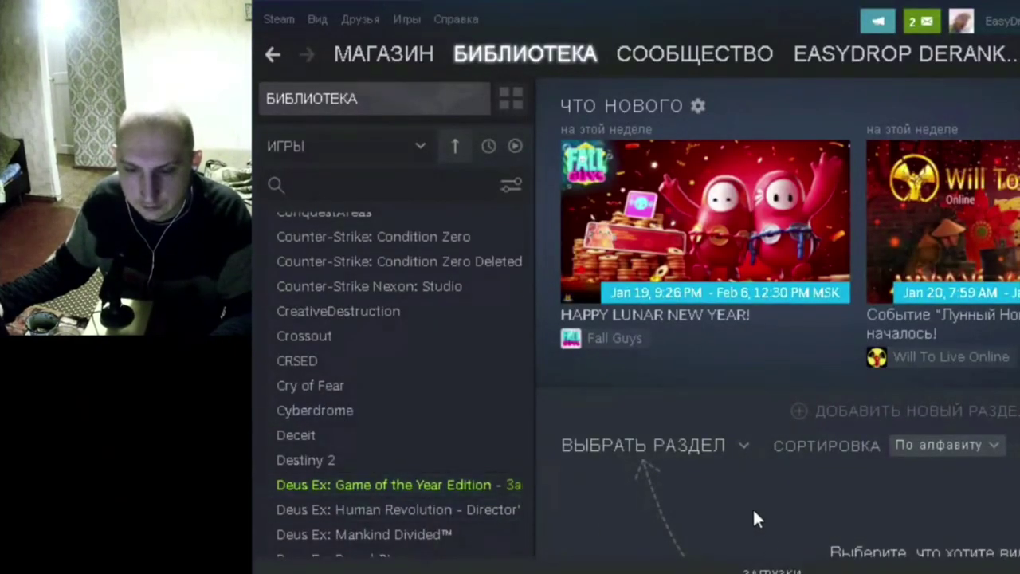
Close the running Deus Ex: Game of the Year Edition from the Steam library, confirming the exit
right_click(446, 490)
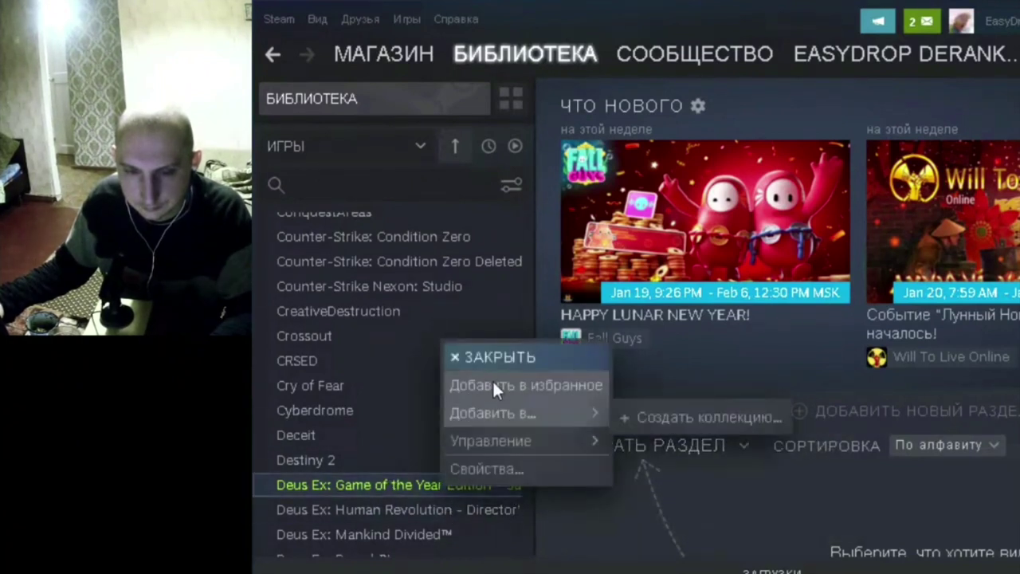
click(501, 357)
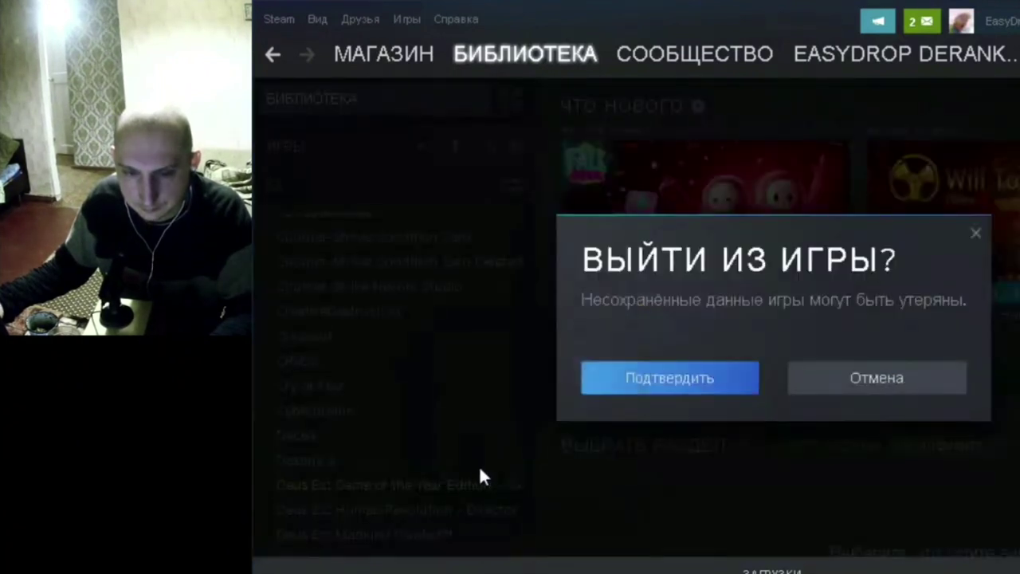
click(715, 380)
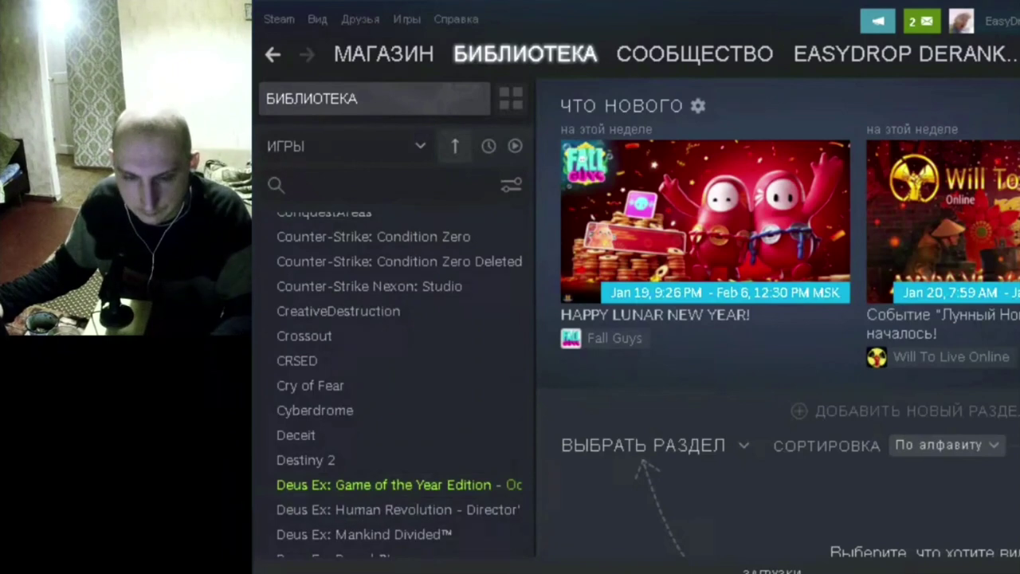
Switch to Task Manager, end the DeusEx.exe process, check the remaining processes and return to Steam
key(alt+Tab)
key(alt+Tab)
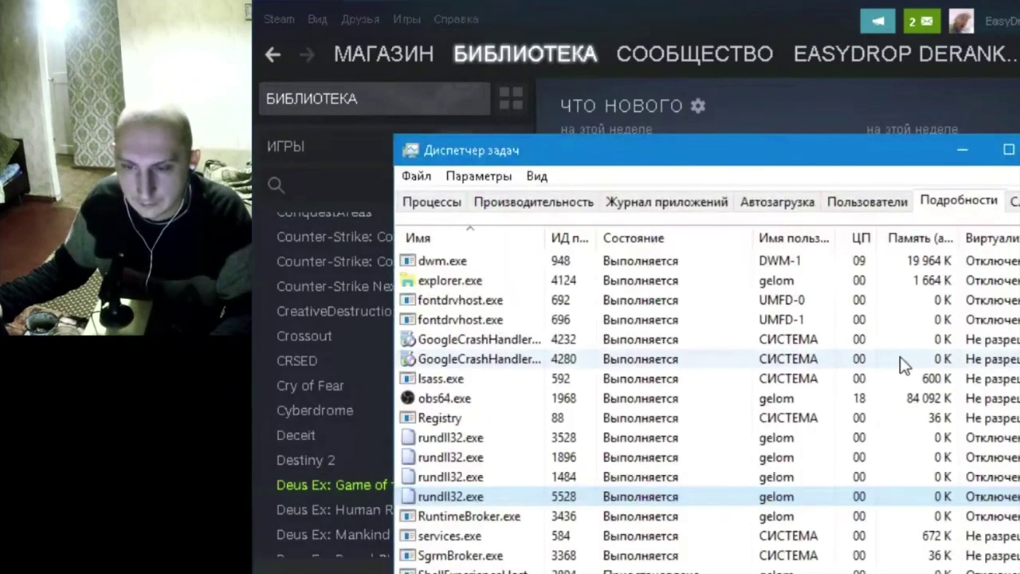
scroll(510, 446, up, 3)
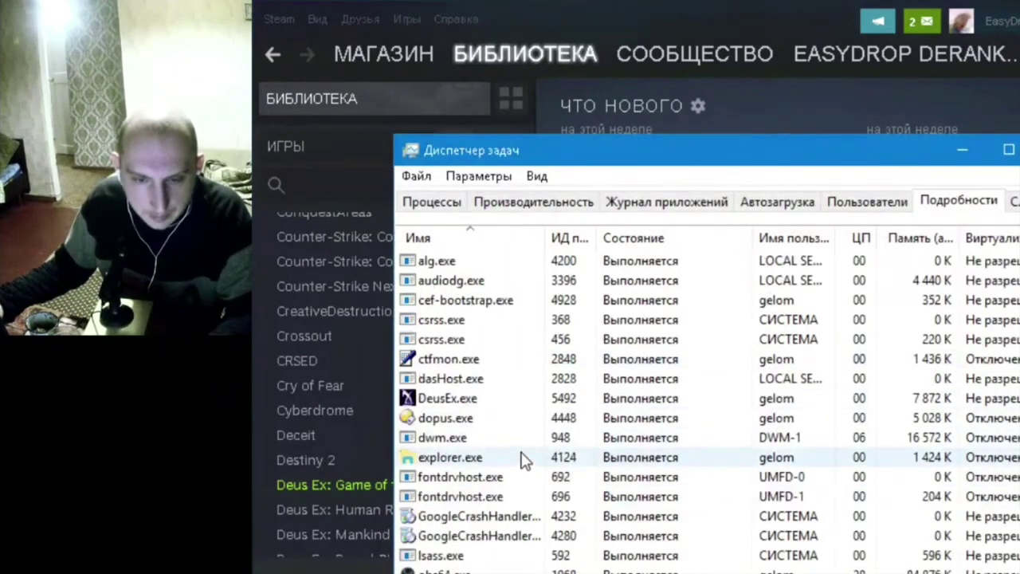
click(446, 398)
right_click(447, 402)
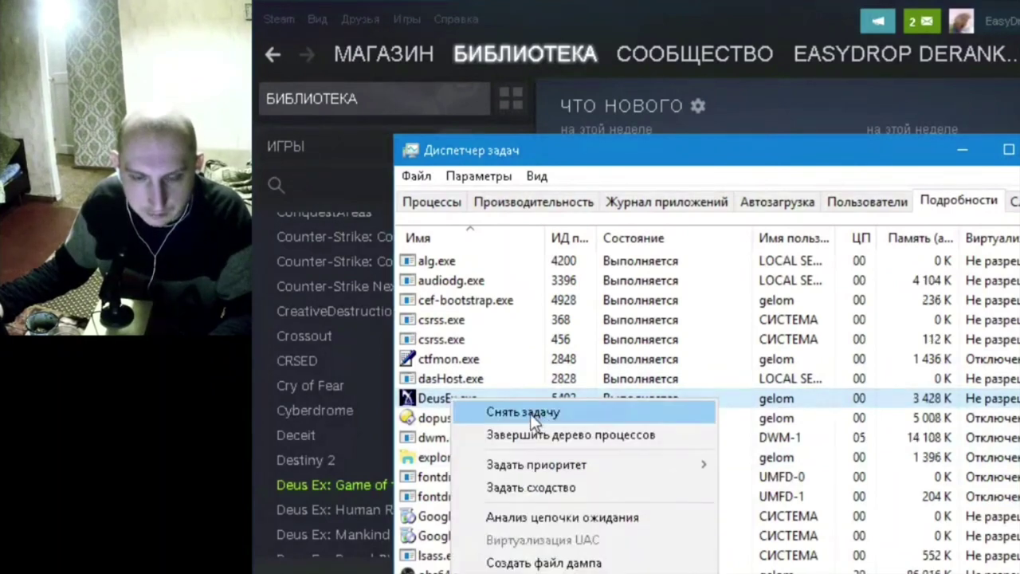
click(534, 413)
click(968, 498)
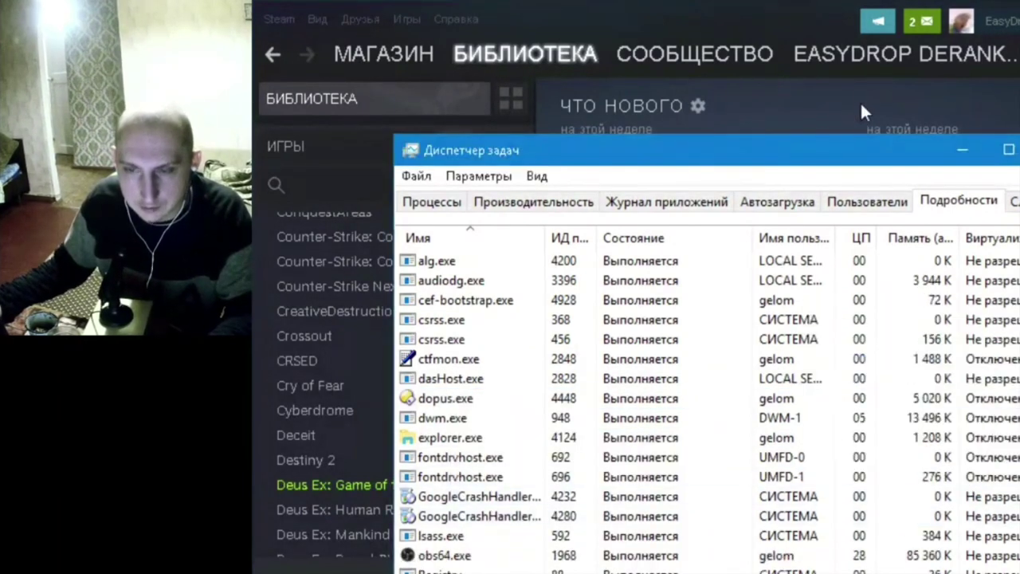
scroll(498, 358, down, 4)
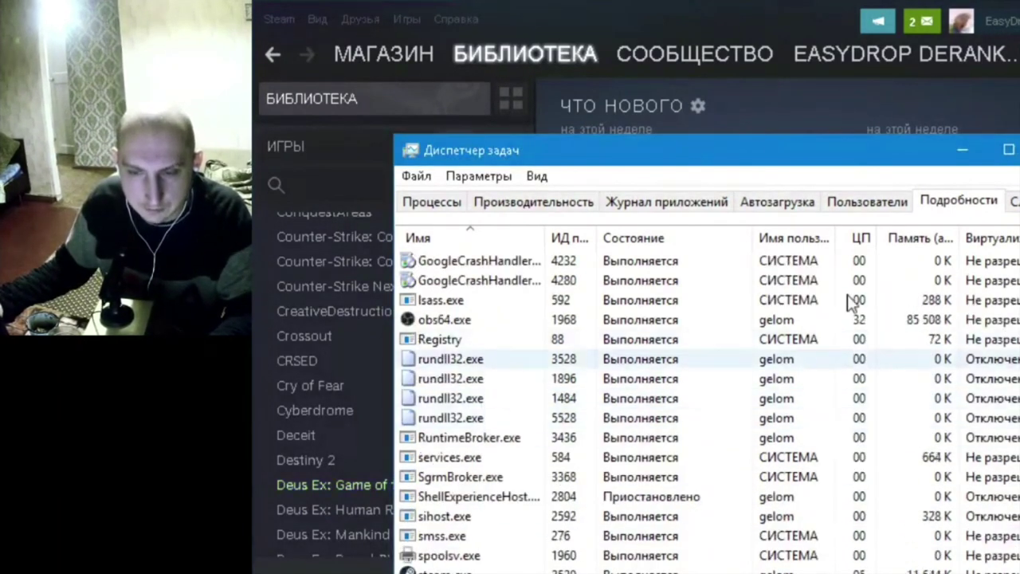
click(963, 152)
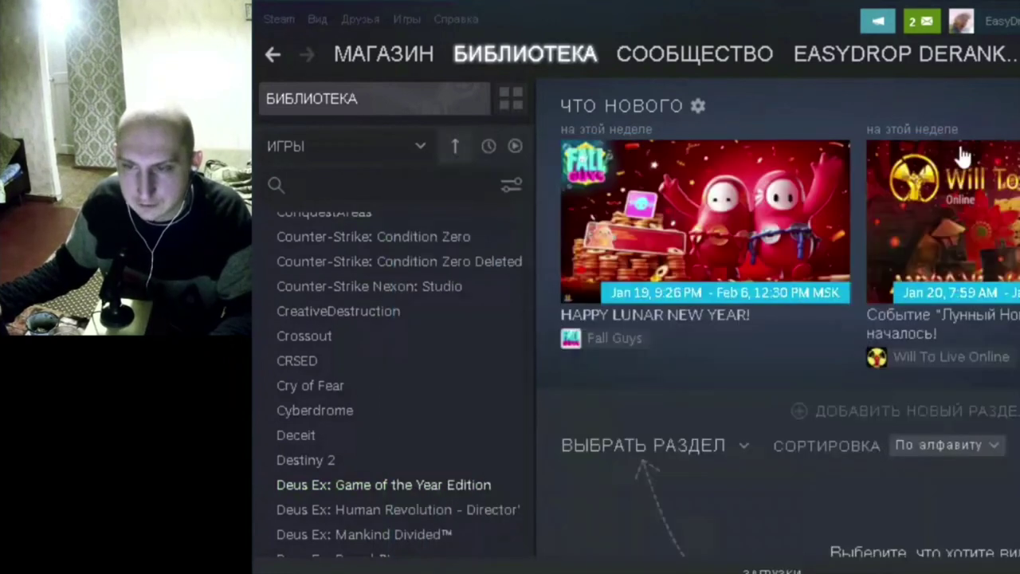
Launch Deus Ex: Game of the Year Edition again and accept the restart for choosing the rendering video card in the display settings
right_click(462, 494)
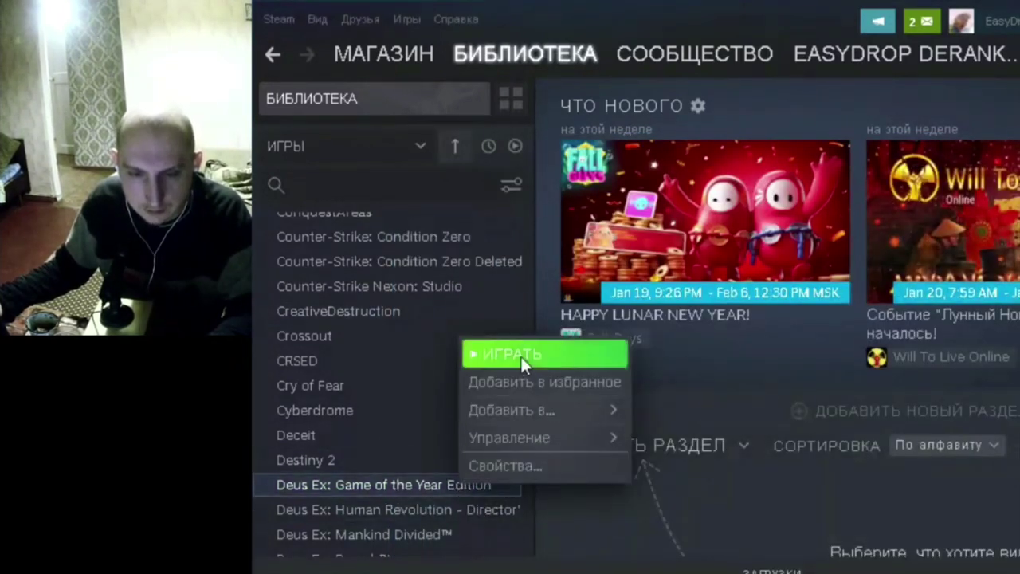
click(521, 356)
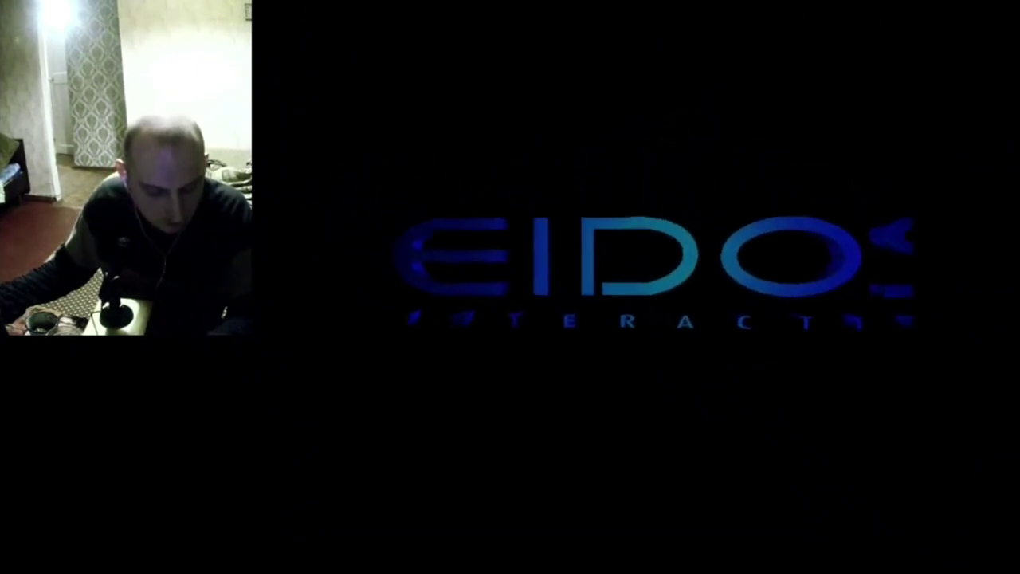
key(Escape)
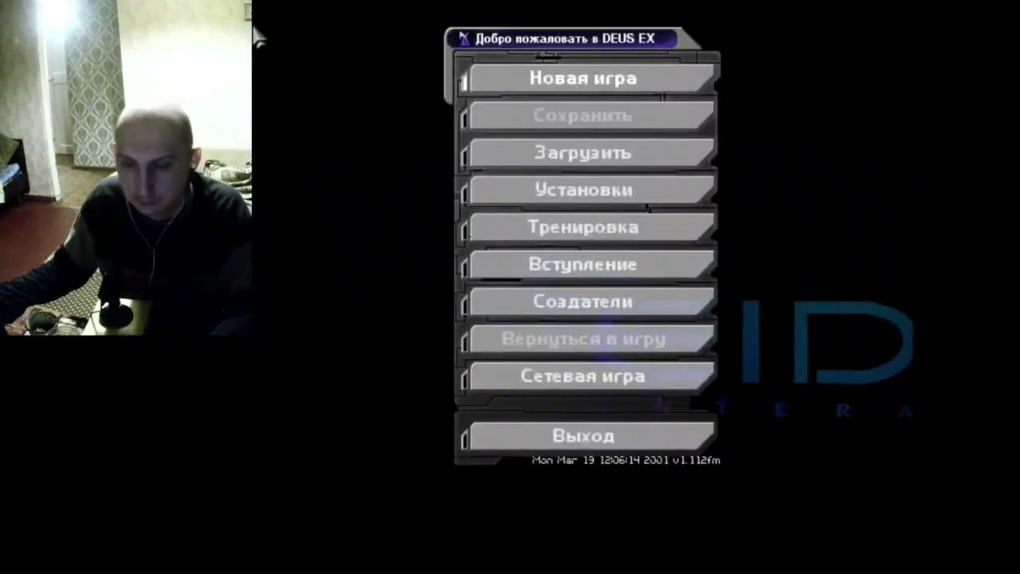
click(539, 194)
click(578, 243)
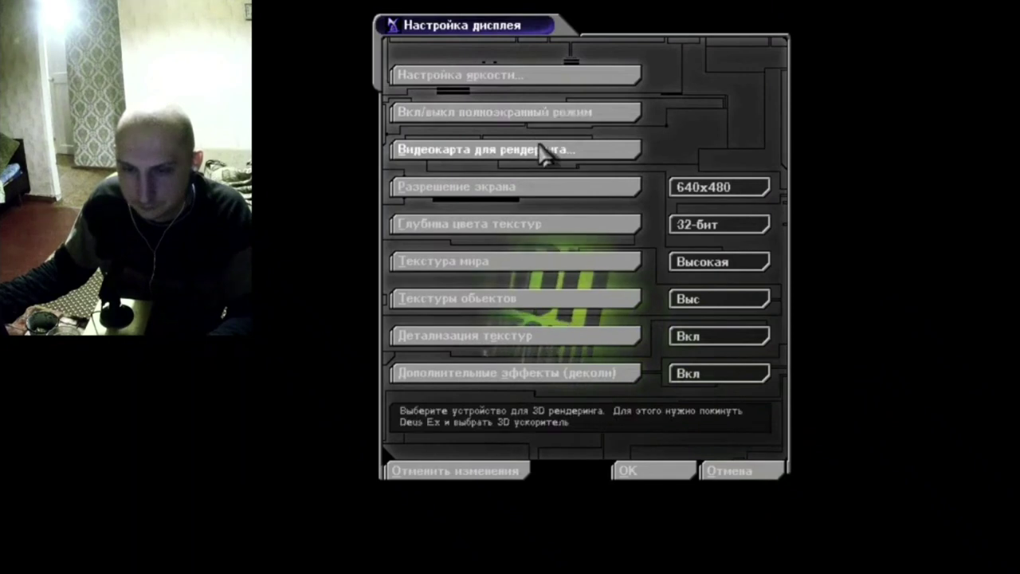
click(538, 158)
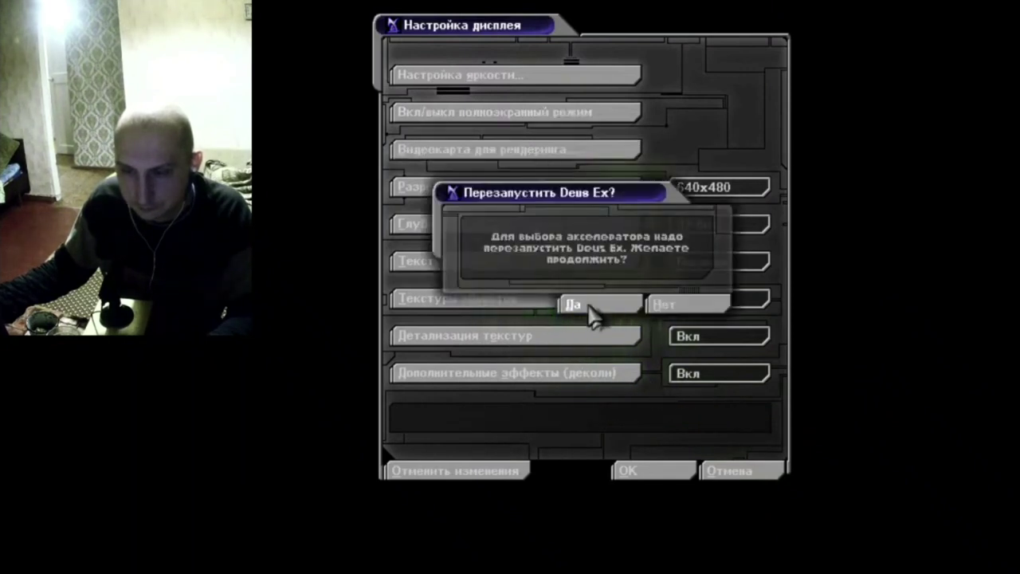
click(590, 311)
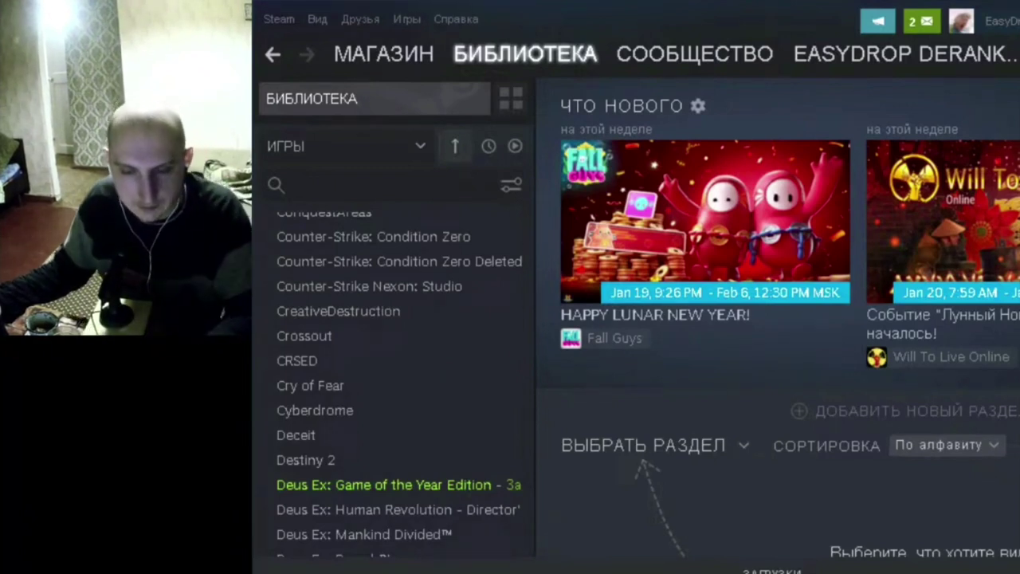
Switch to the Deus Ex Video Configuration window, list devices beyond the certified ones, and confirm OpenGL Support as the renderer
key(alt+Tab)
key(Tab)
key(Tab)
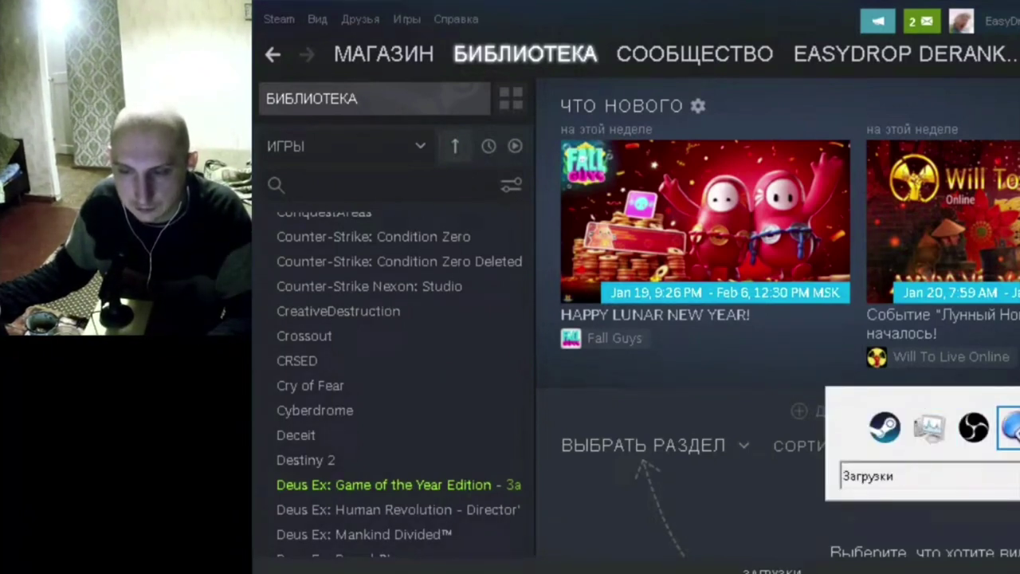
key(Tab)
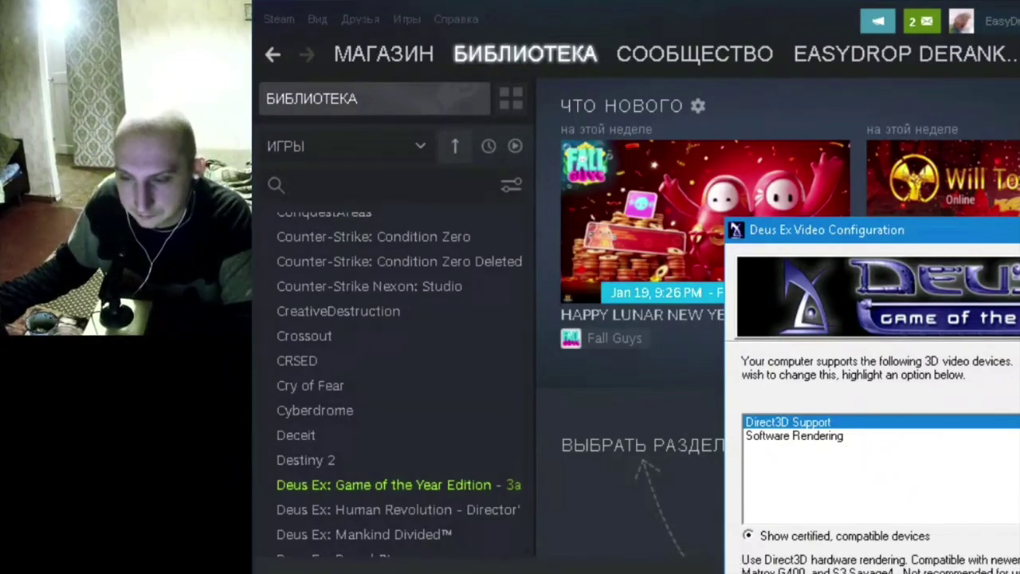
click(748, 536)
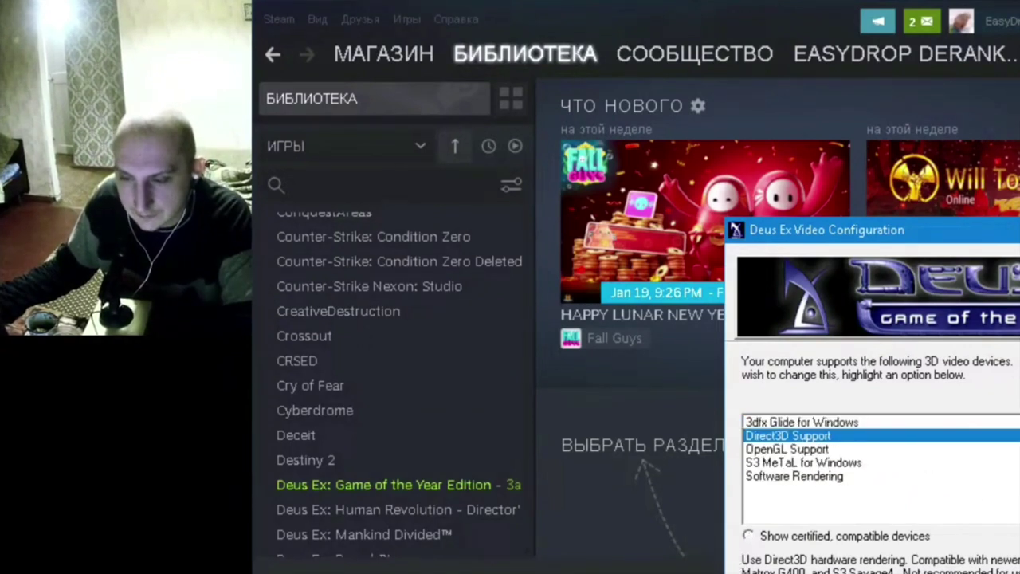
click(794, 450)
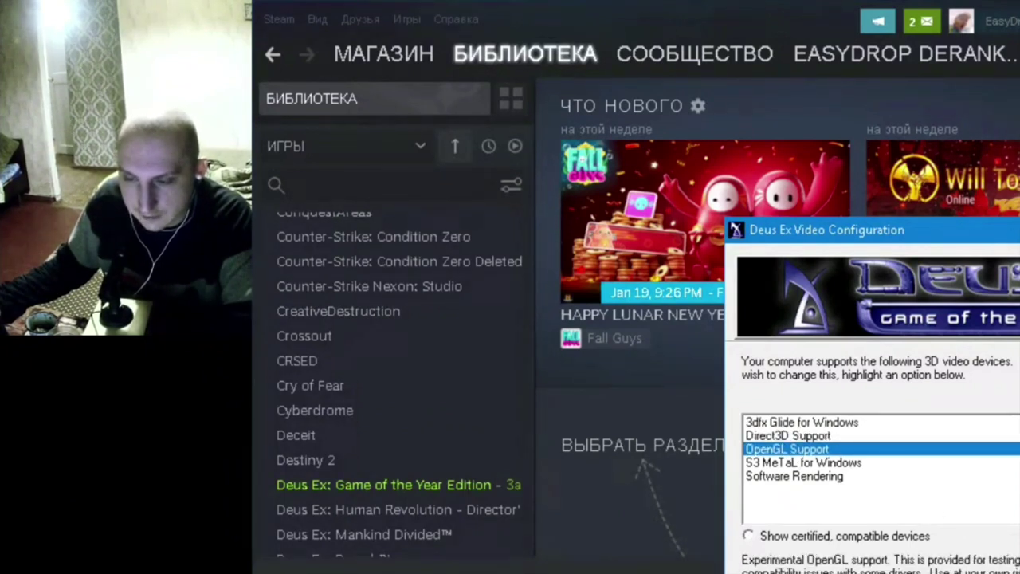
key(Return)
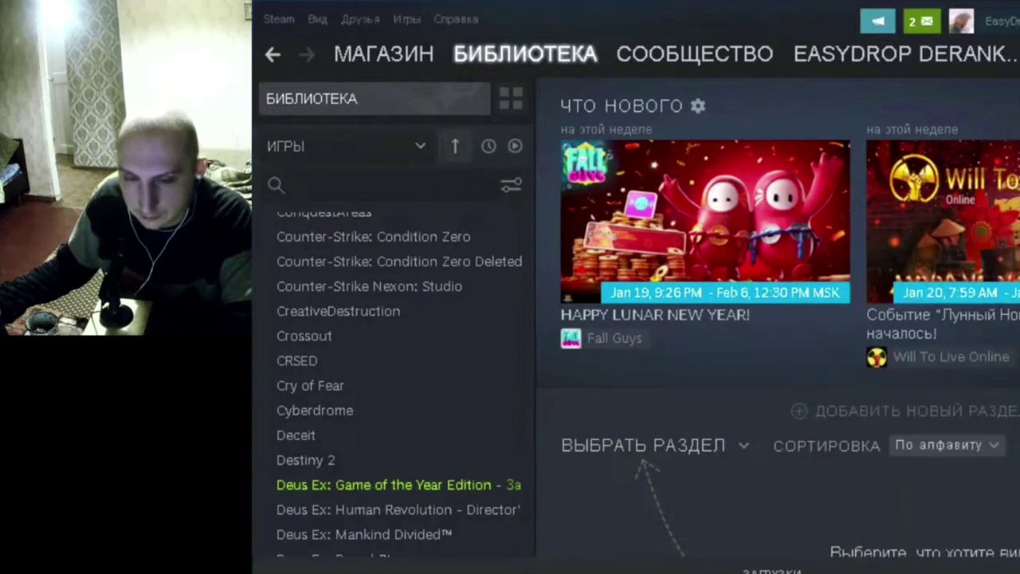
Start the game again from the library and accept another restart for rendering video card selection in the display settings
right_click(472, 488)
click(567, 355)
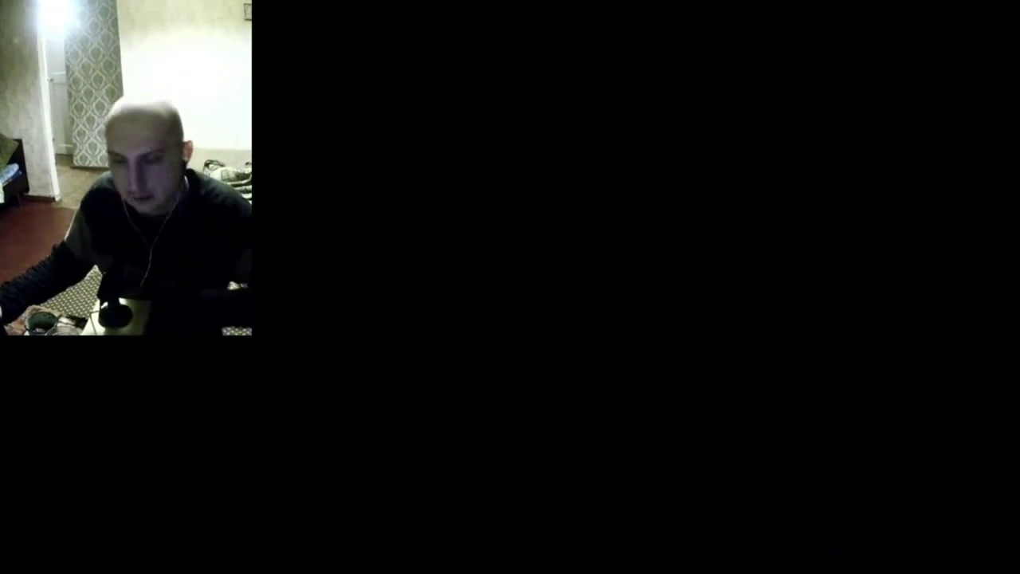
click(626, 200)
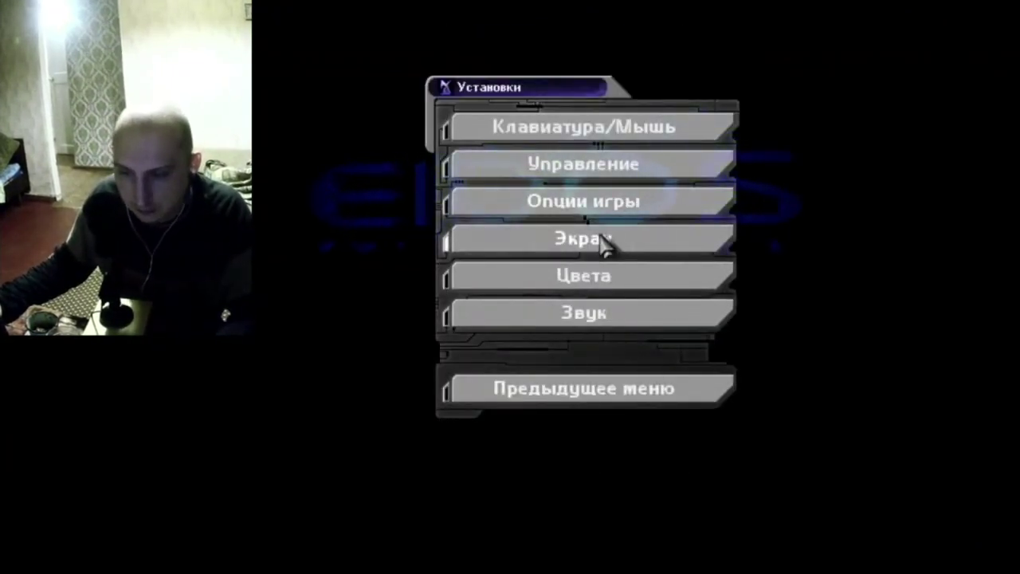
click(603, 236)
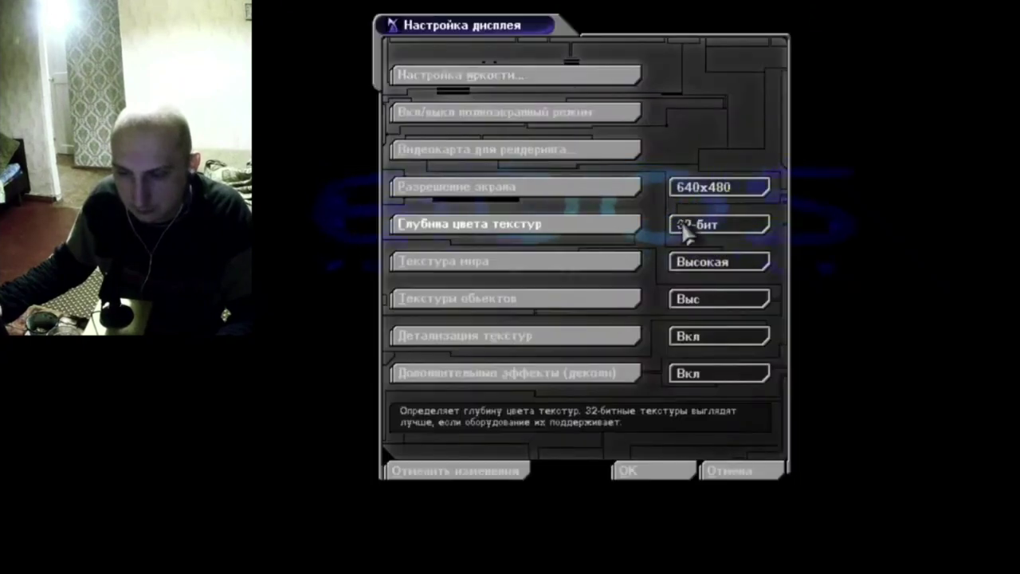
click(553, 151)
click(600, 301)
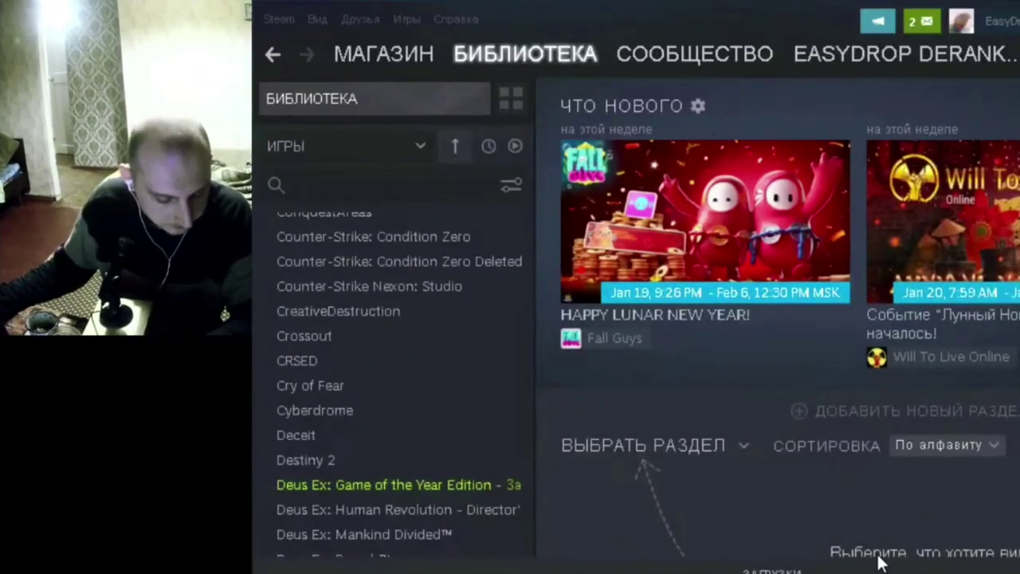
Switch to the Deus Ex Video Configuration window and list all 3D video devices instead of only the certified, compatible ones
key(alt+Tab)
key(alt+Tab)
key(alt+Tab)
key(alt+Tab)
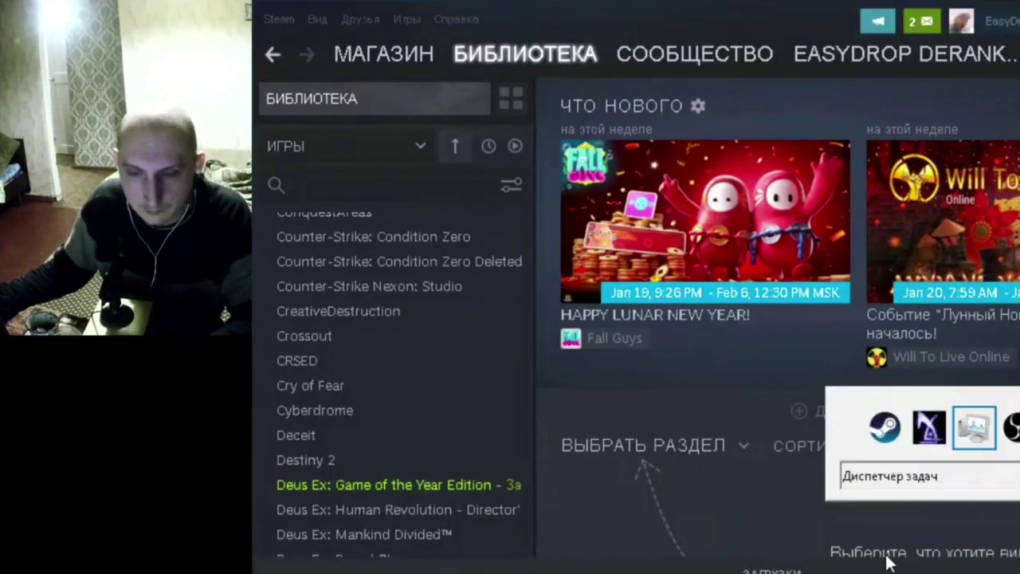
key(alt+Tab)
key(alt+Tab)
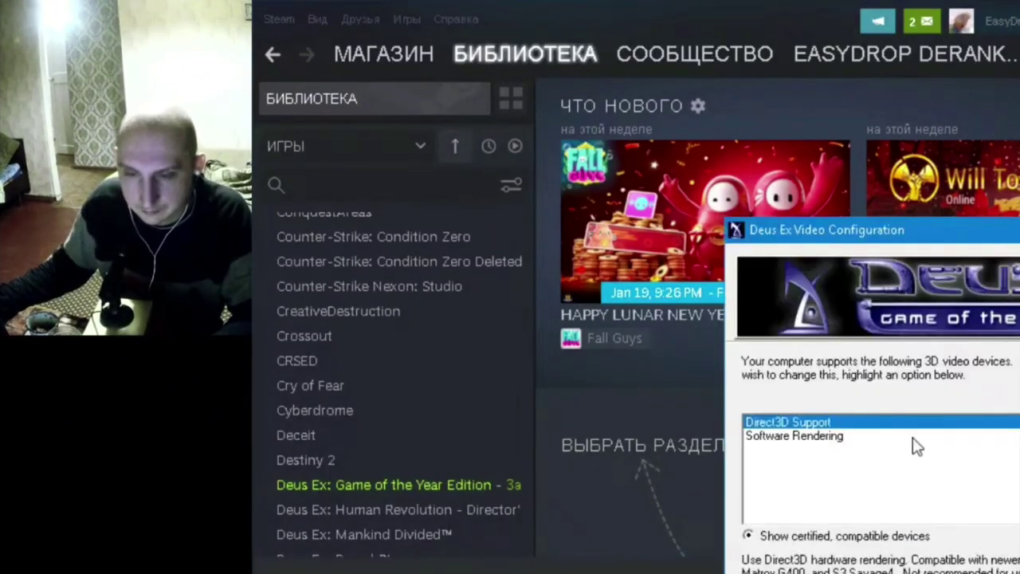
key(space)
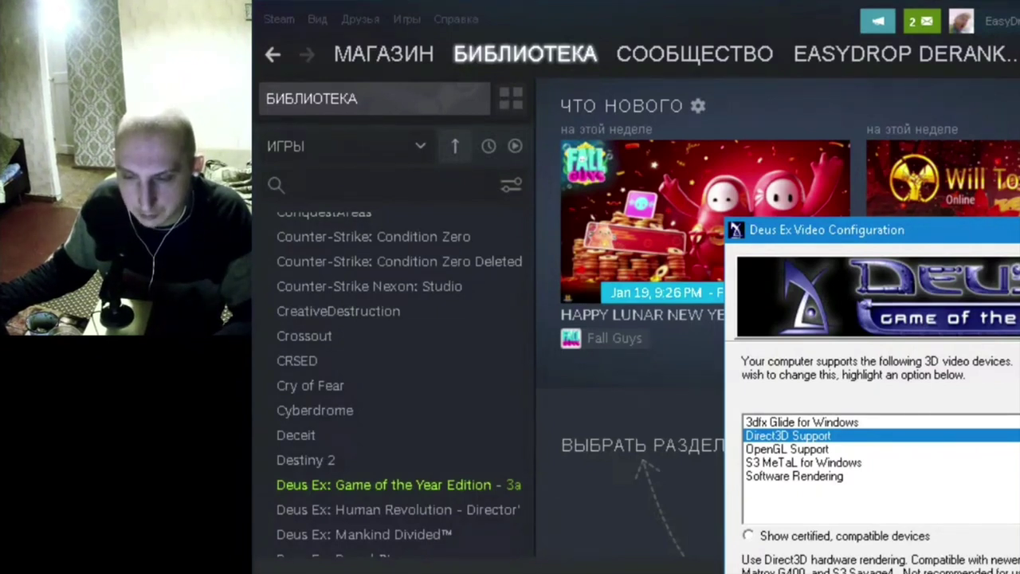
key(Return)
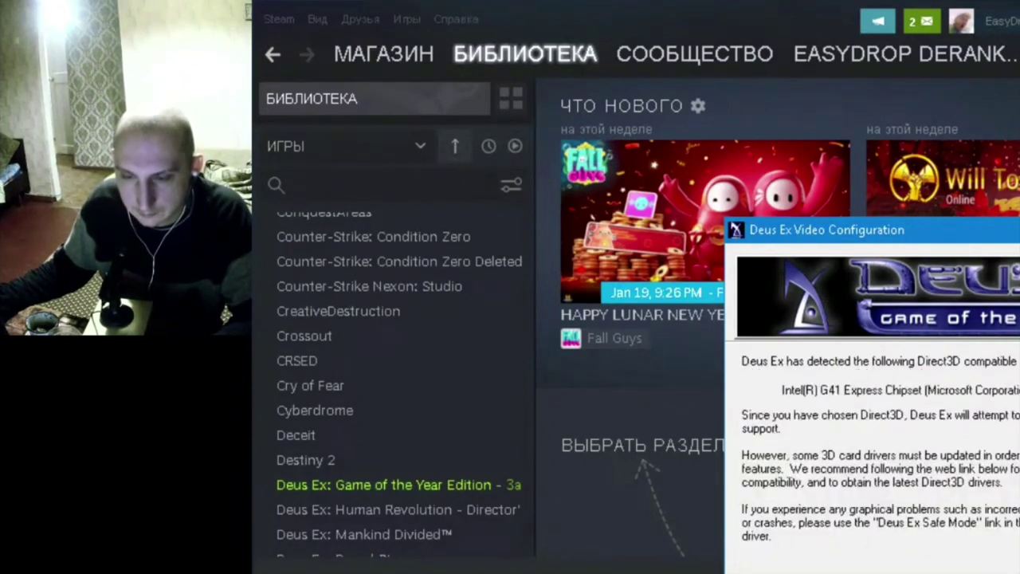
key(Return)
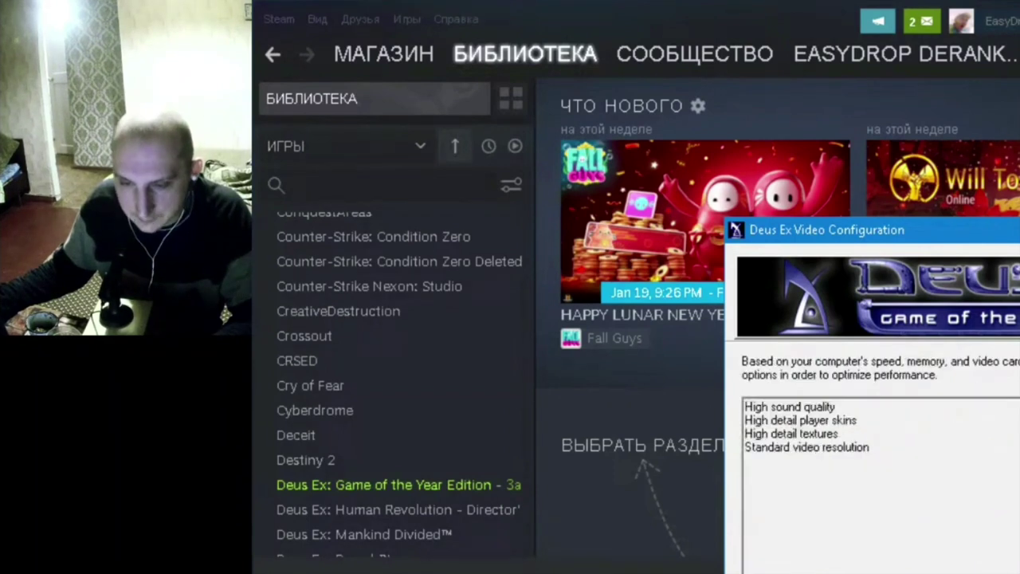
key(alt+b)
key(alt+b)
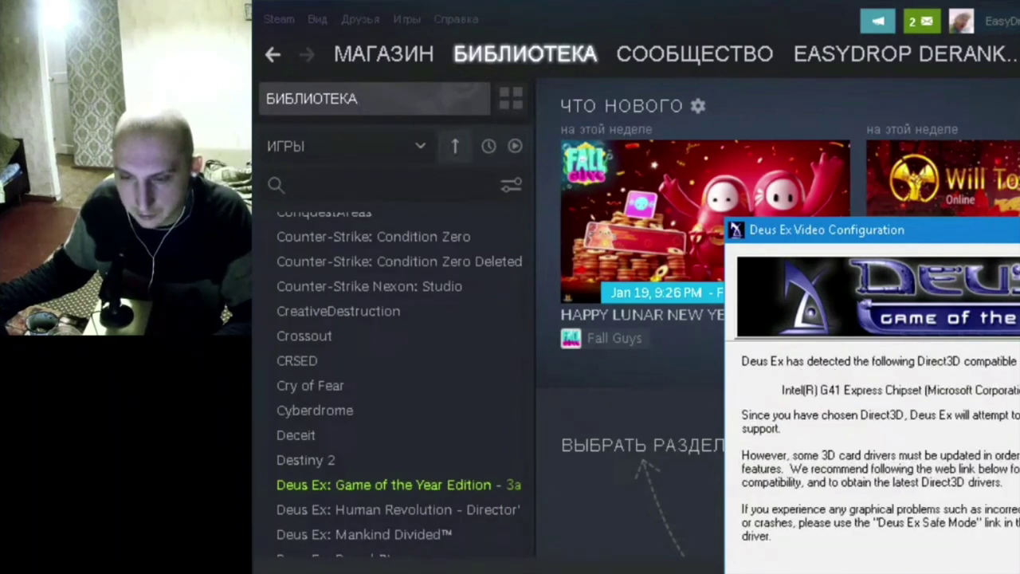
Choose OpenGL Support as the renderer, accept the suggested performance options and finish the video configuration to run the game
click(810, 450)
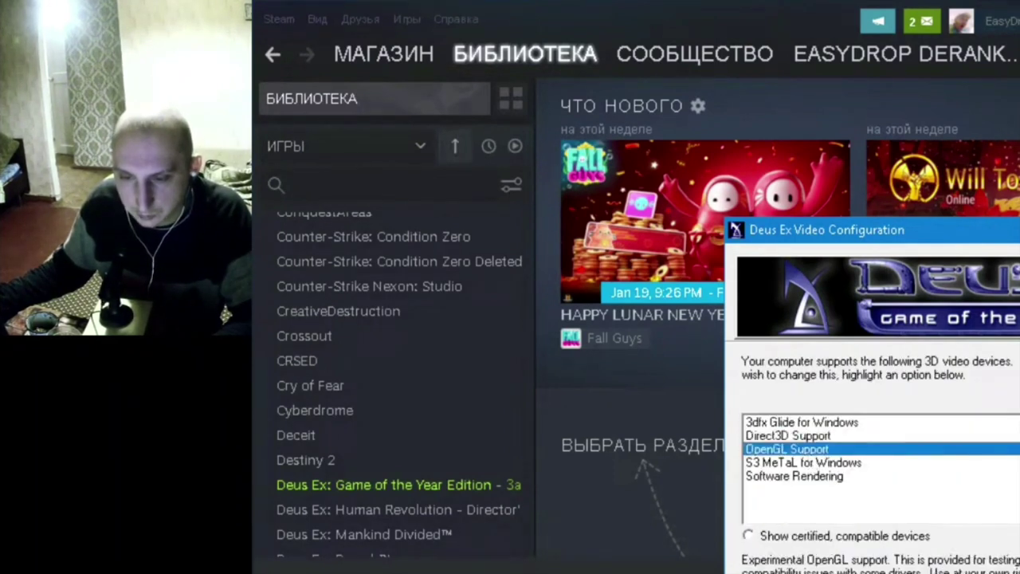
key(Return)
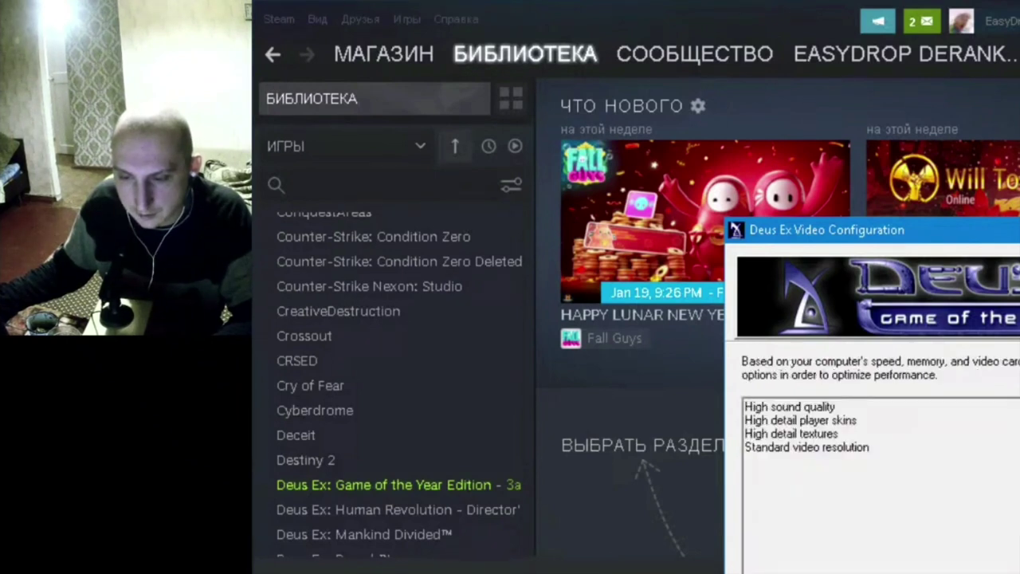
key(Return)
key(Return)
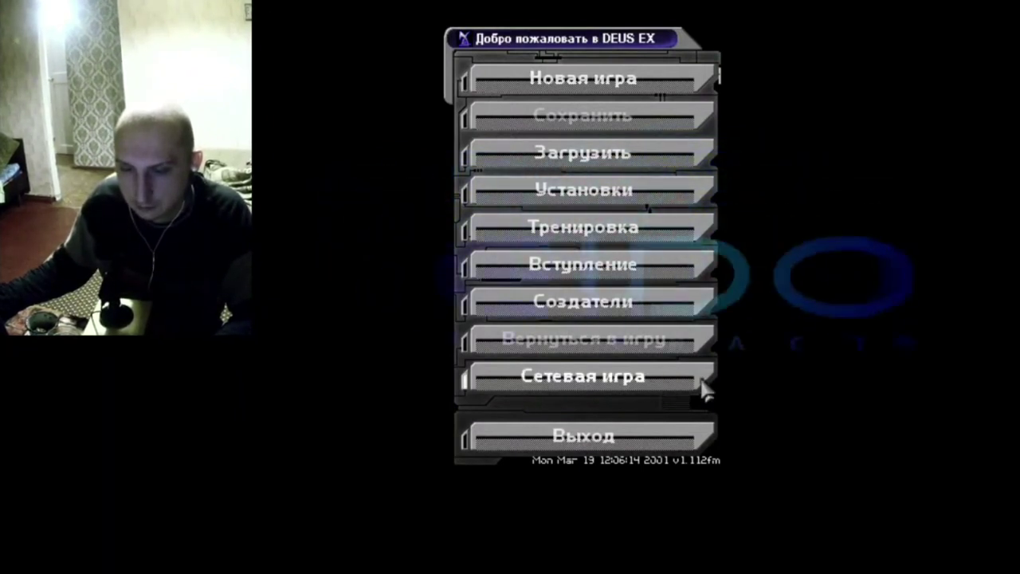
Exit Deus Ex through its main menu and confirm quitting
click(618, 430)
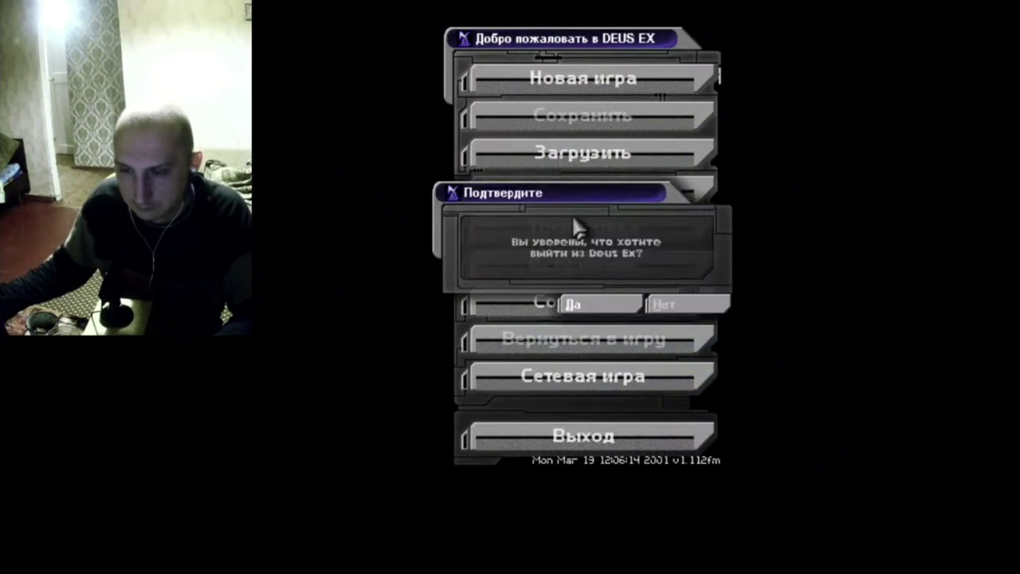
click(598, 302)
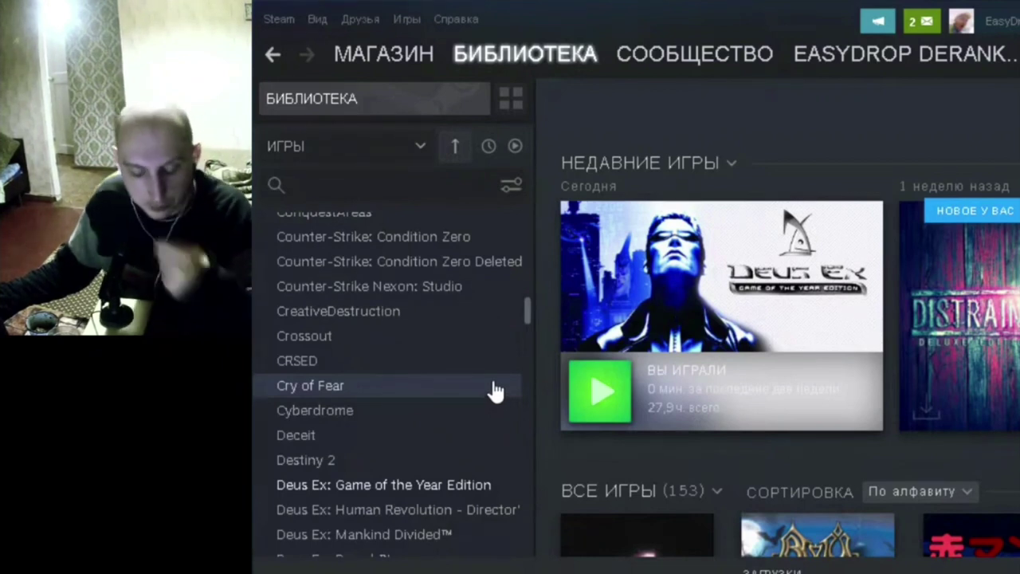
key(alt+Tab)
key(alt+Tab)
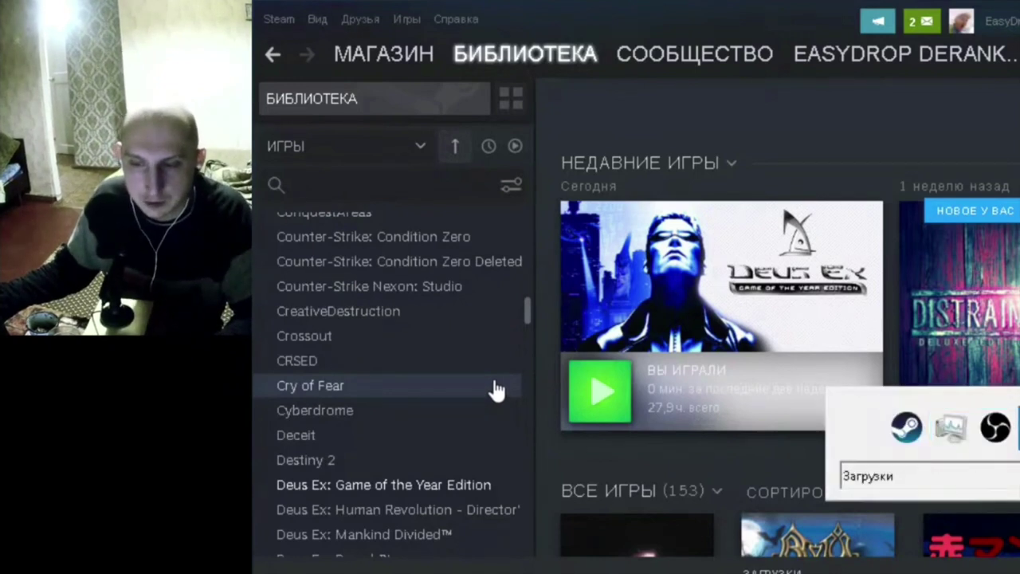
key(alt+Tab)
key(alt+Tab)
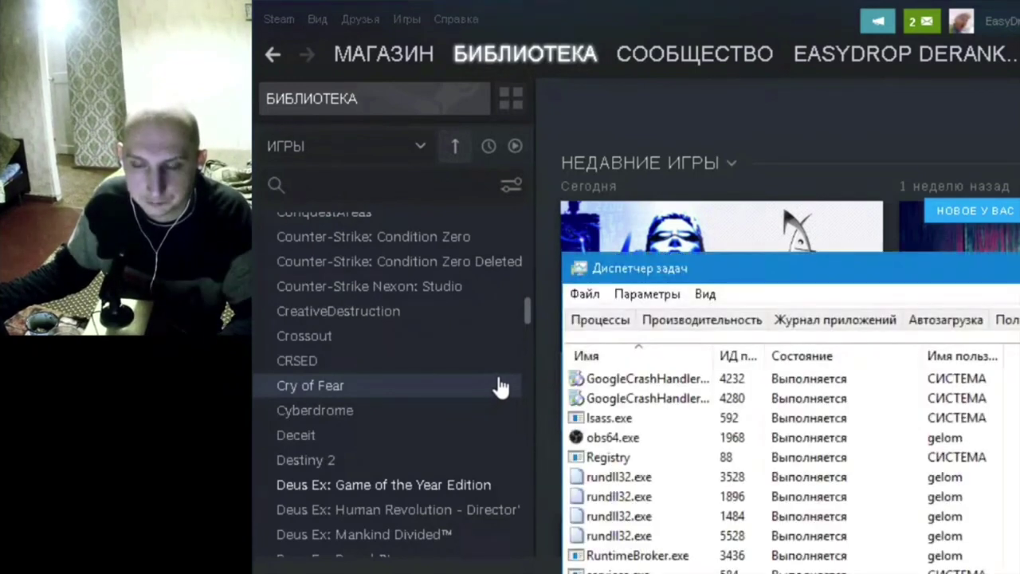
click(628, 294)
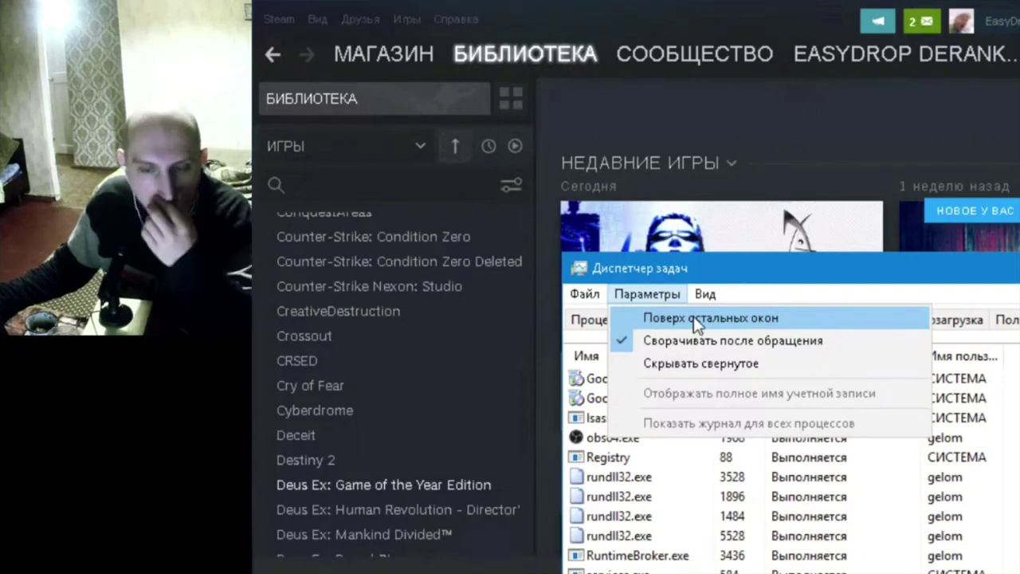
click(596, 298)
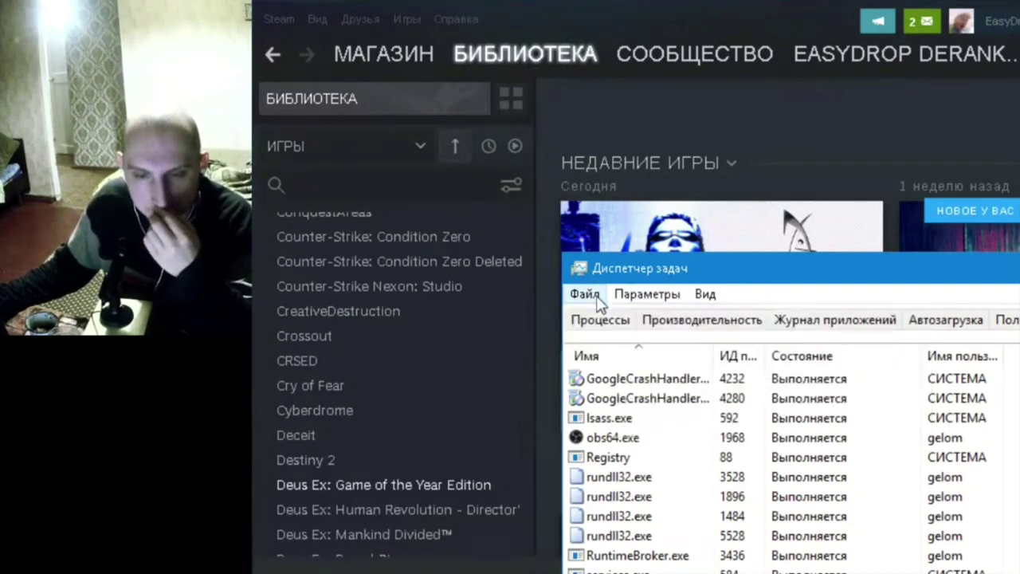
click(603, 300)
click(615, 310)
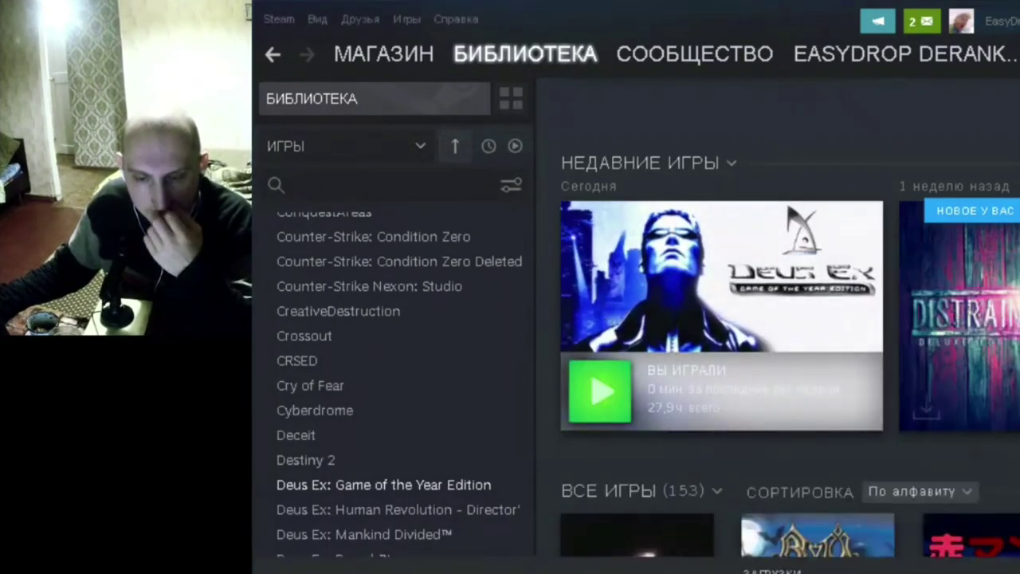
Open Task Manager and run chrome.exe as a new task
key(ctrl+shift+Escape)
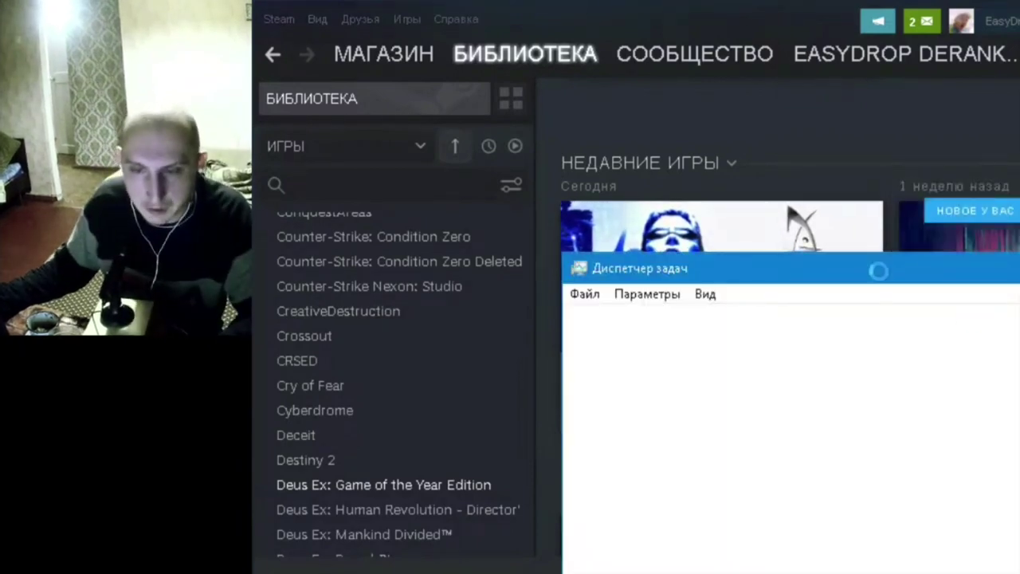
click(730, 144)
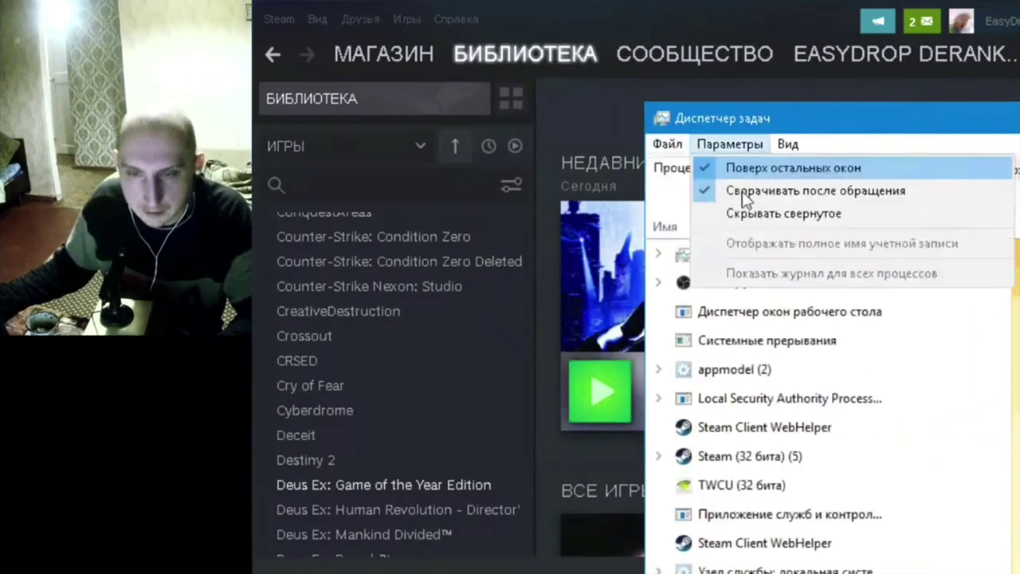
click(700, 143)
click(668, 144)
click(697, 172)
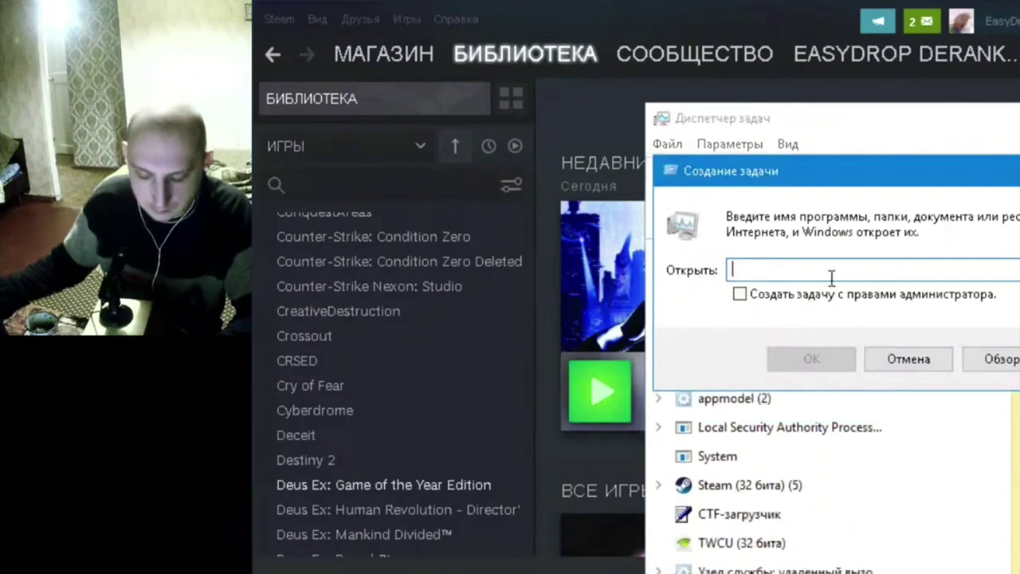
text(chrome)
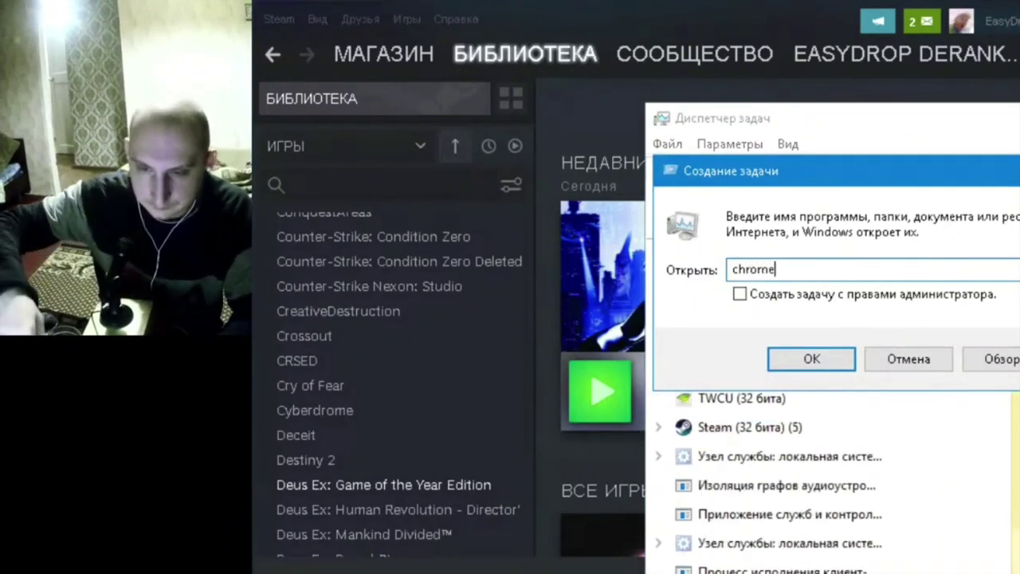
text(.)
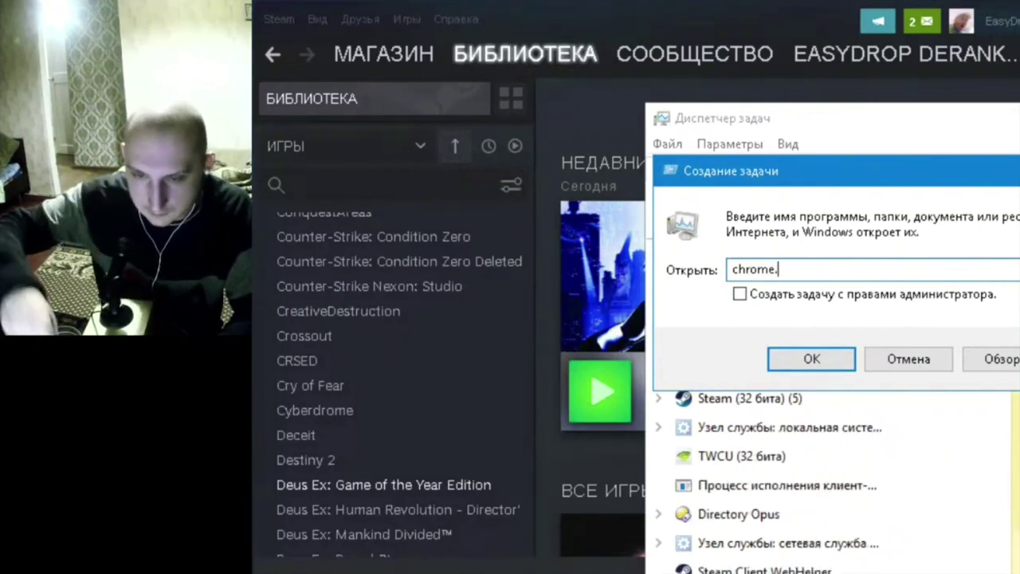
text(exe)
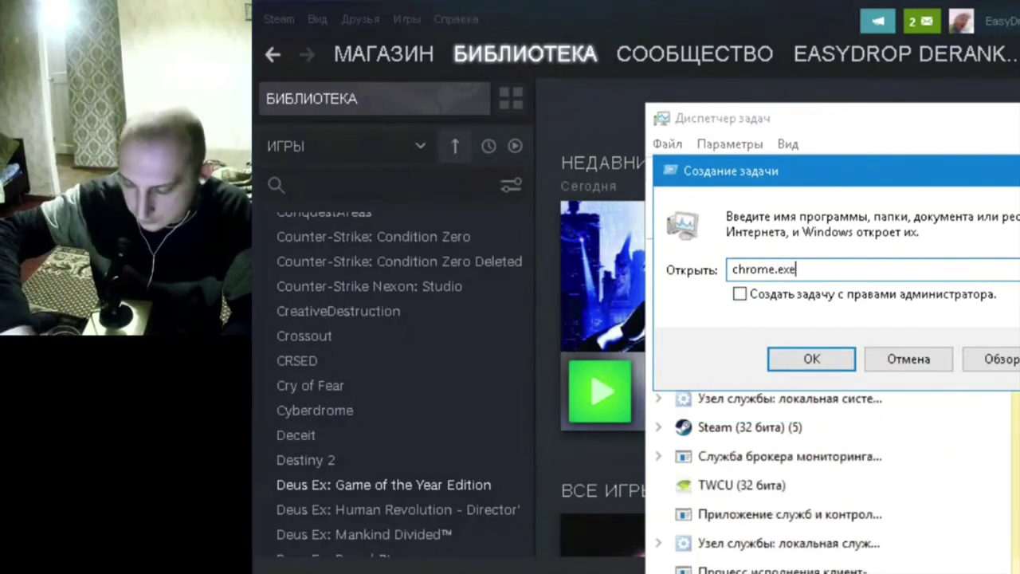
key(Return)
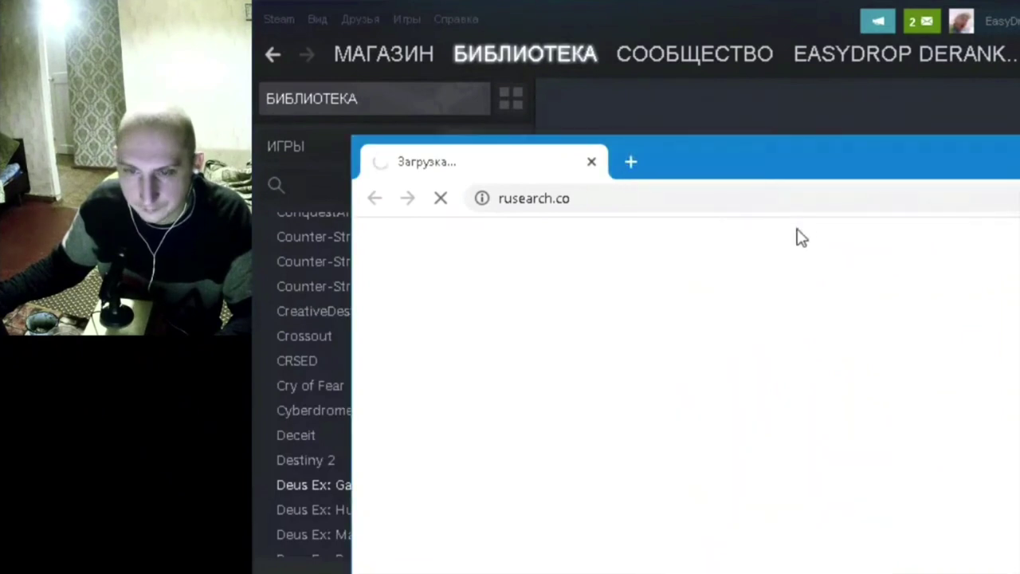
Open a new tab in Chrome, close the Yandex startup tab and activate the Google search box
click(629, 161)
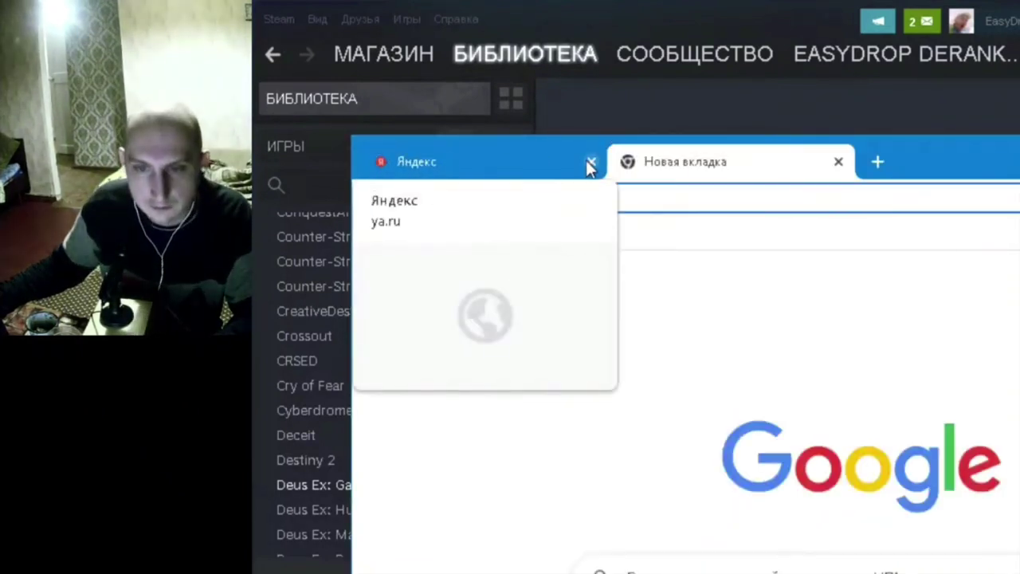
click(591, 161)
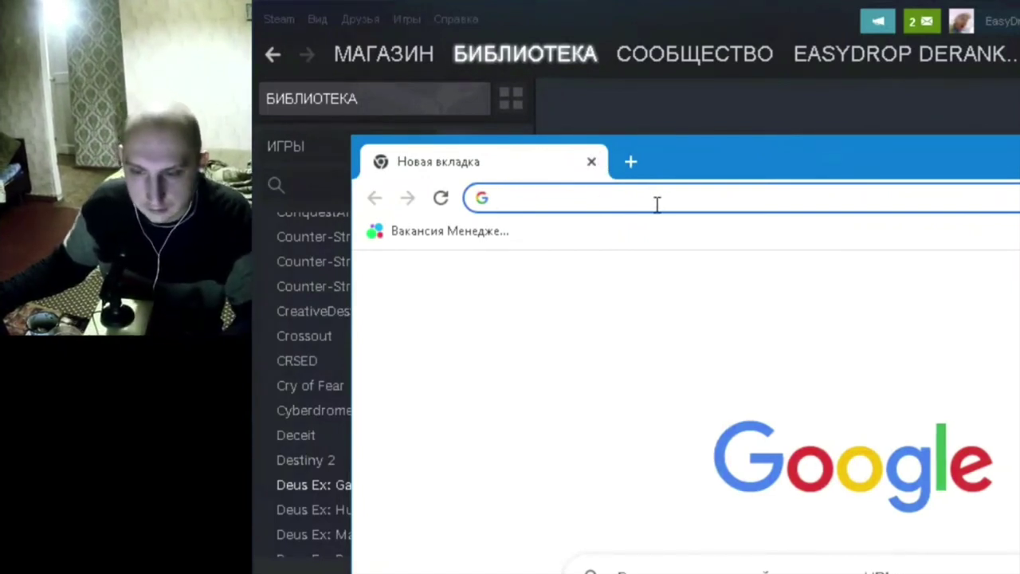
click(698, 571)
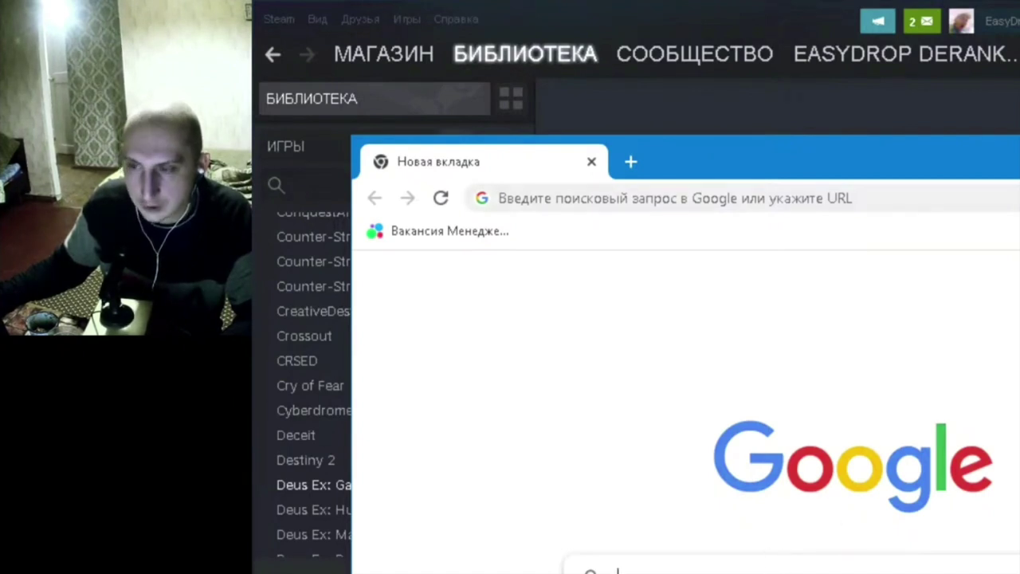
Switch back to Steam, enter "-" in the launch options of Deus Ex: Game of the Year Edition and close its properties
key(alt+Tab)
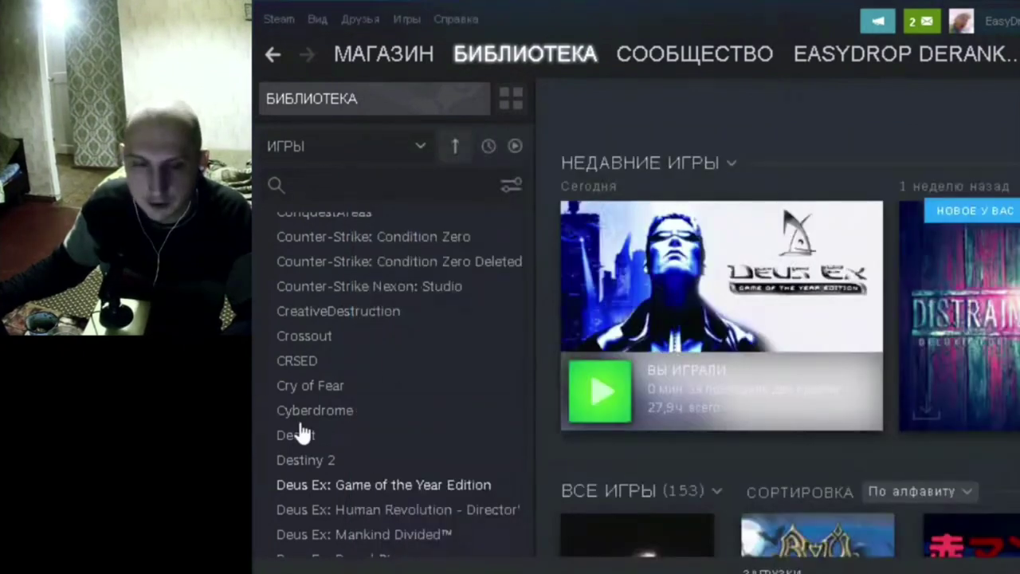
right_click(429, 483)
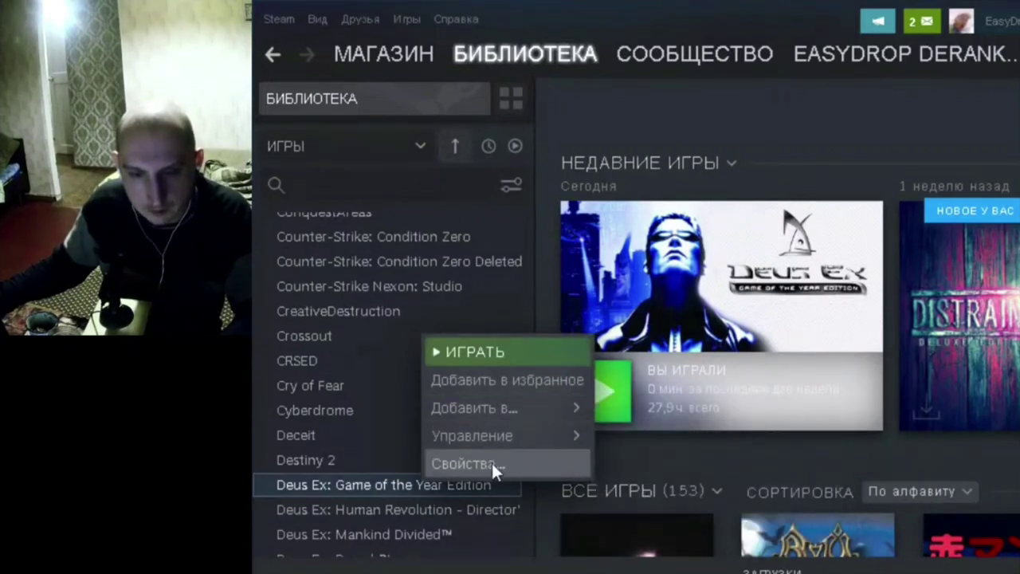
click(492, 467)
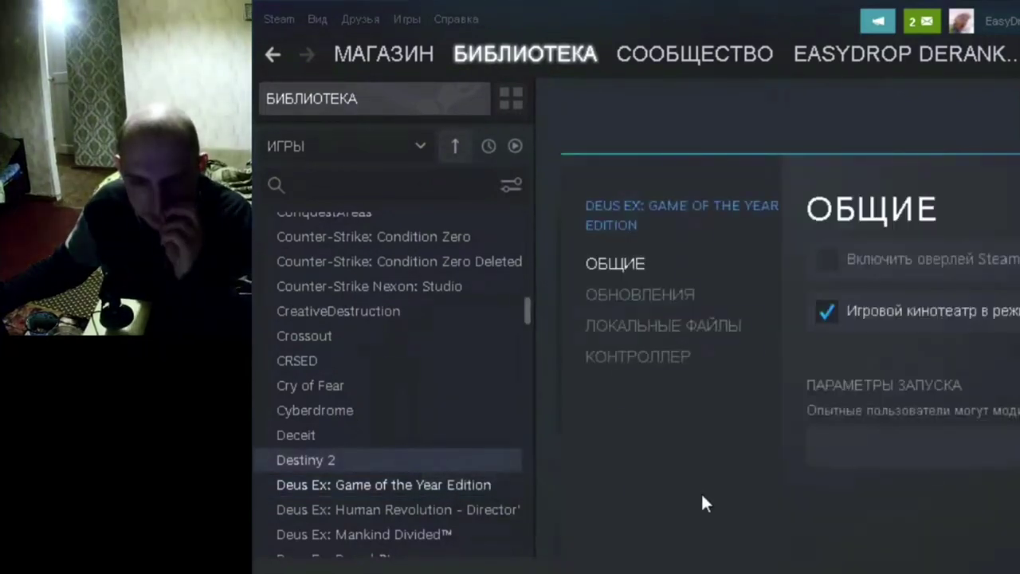
click(851, 437)
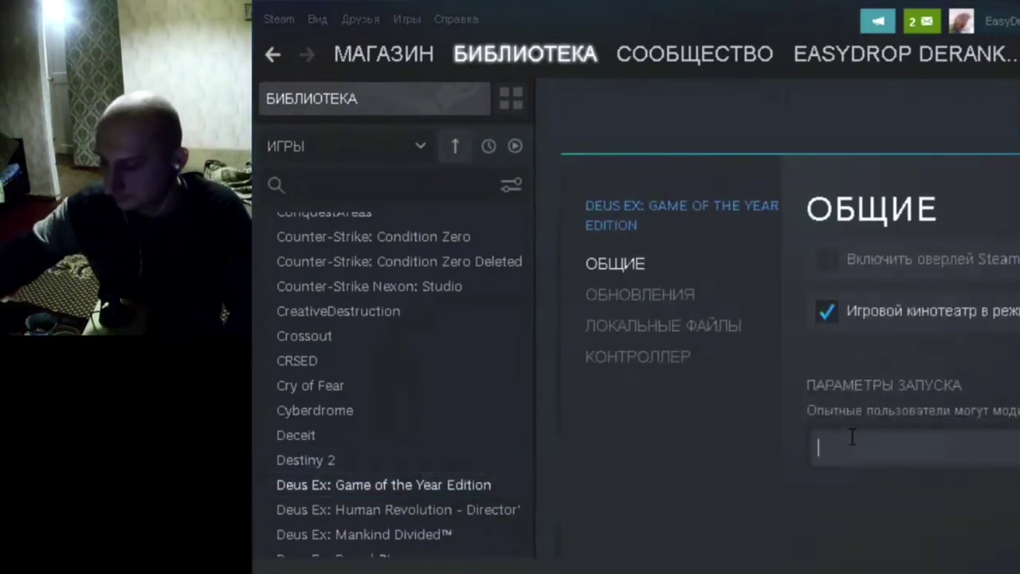
text(-)
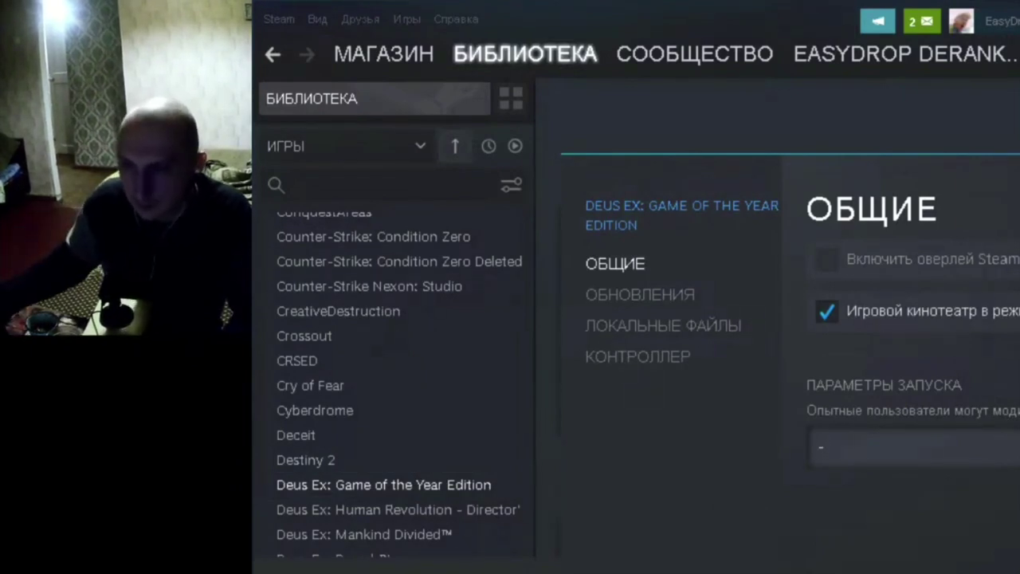
key(Escape)
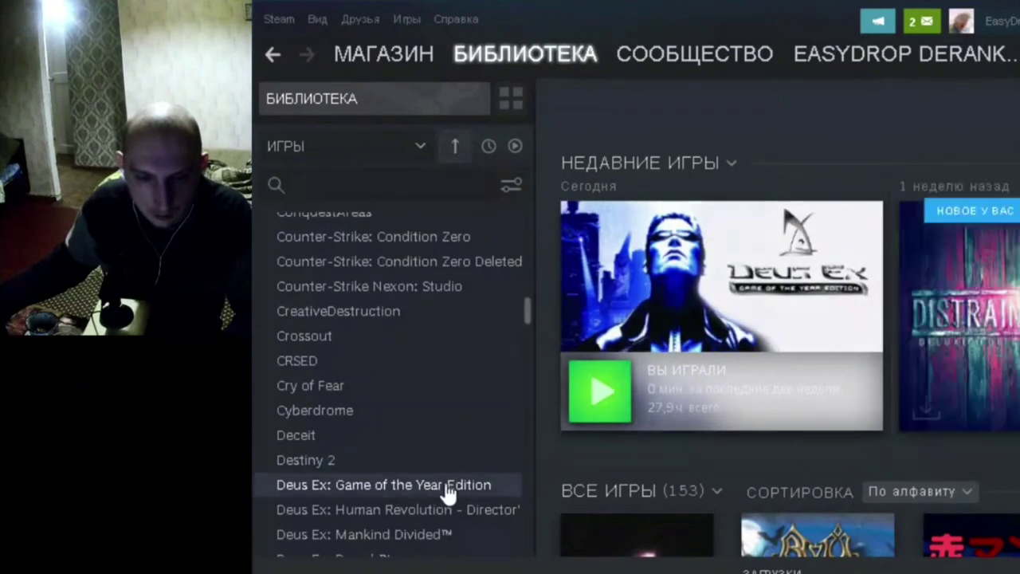
Launch Deus Ex: Game of the Year Edition from the library and skip the intro to the game's main menu
right_click(447, 485)
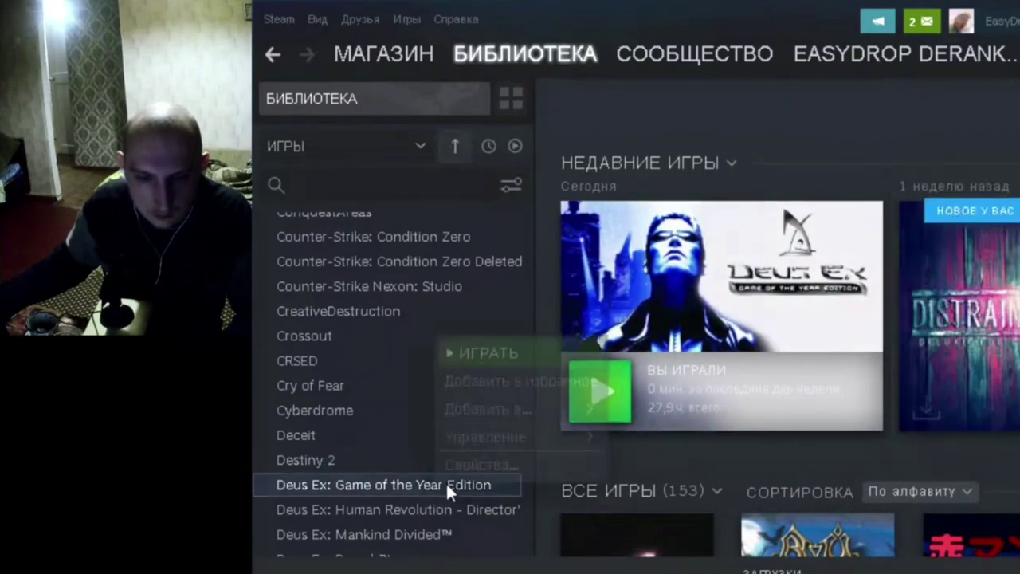
click(498, 351)
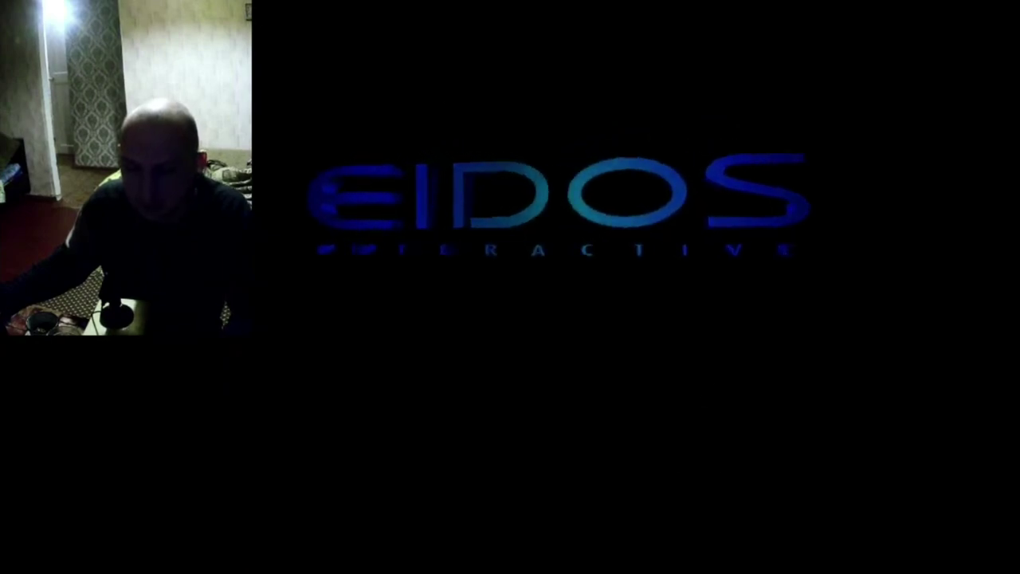
key(Escape)
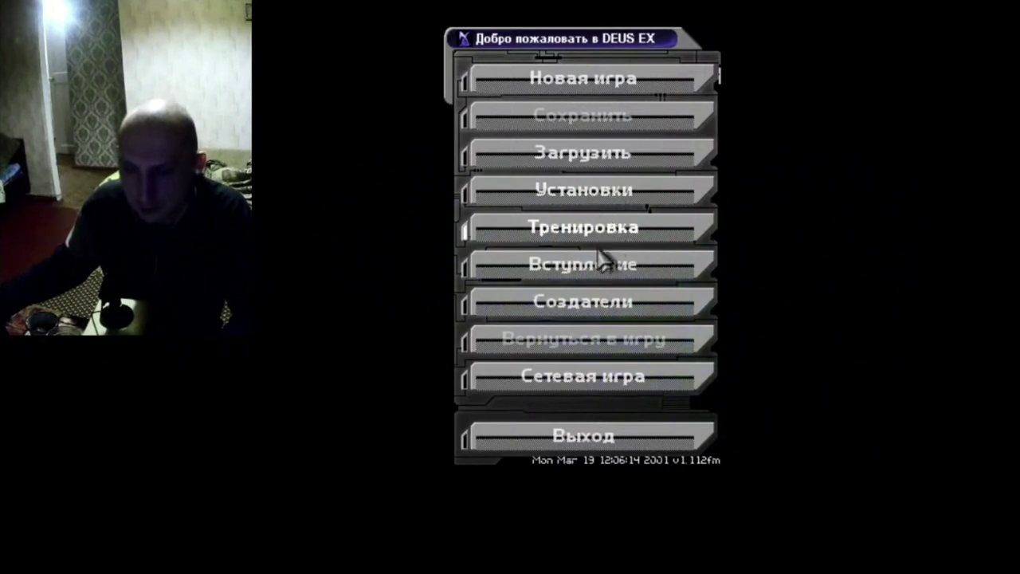
Open the game's display settings, choose to select the rendering video card and confirm restarting Deus Ex
click(594, 196)
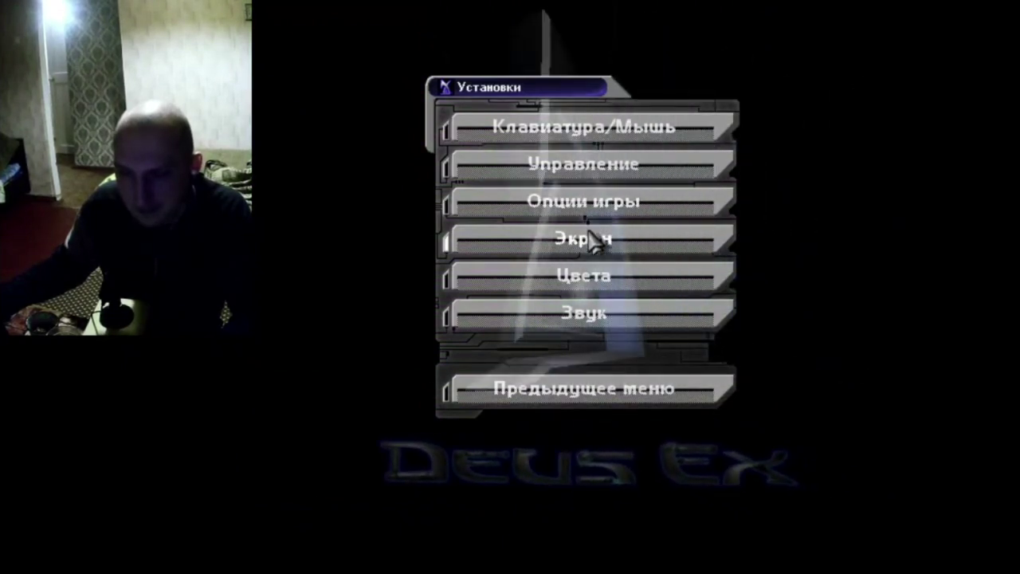
click(590, 239)
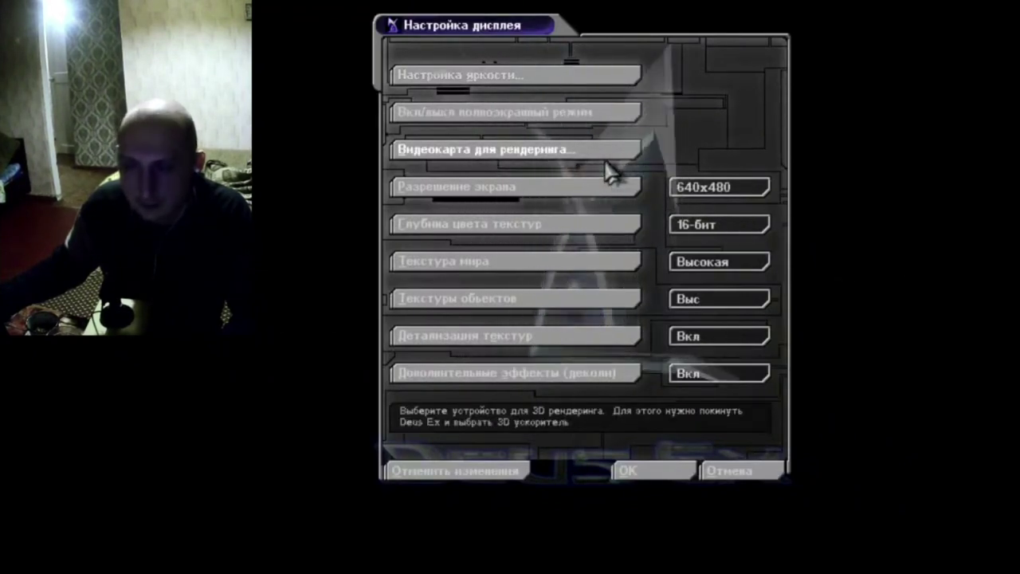
click(601, 158)
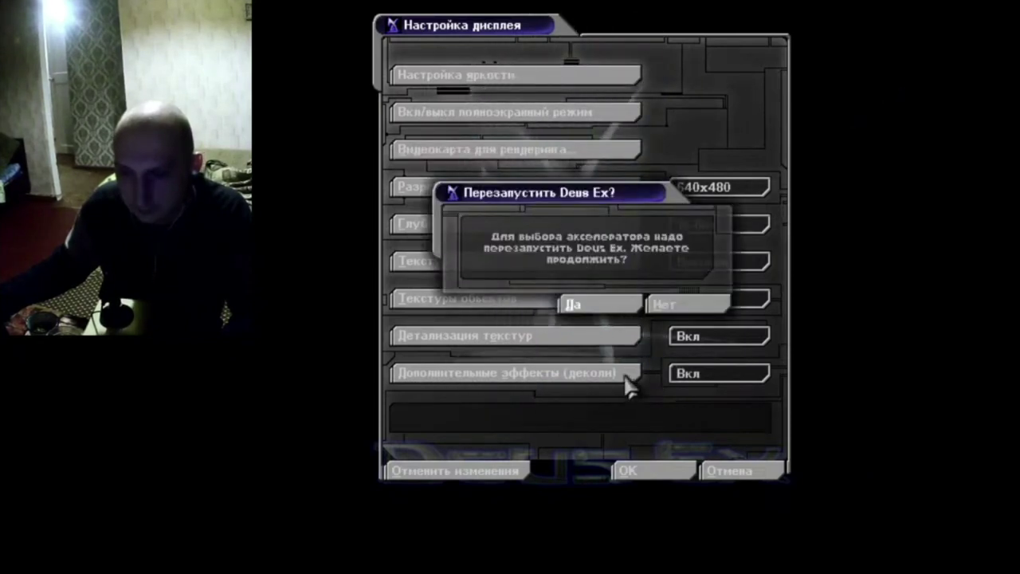
click(590, 317)
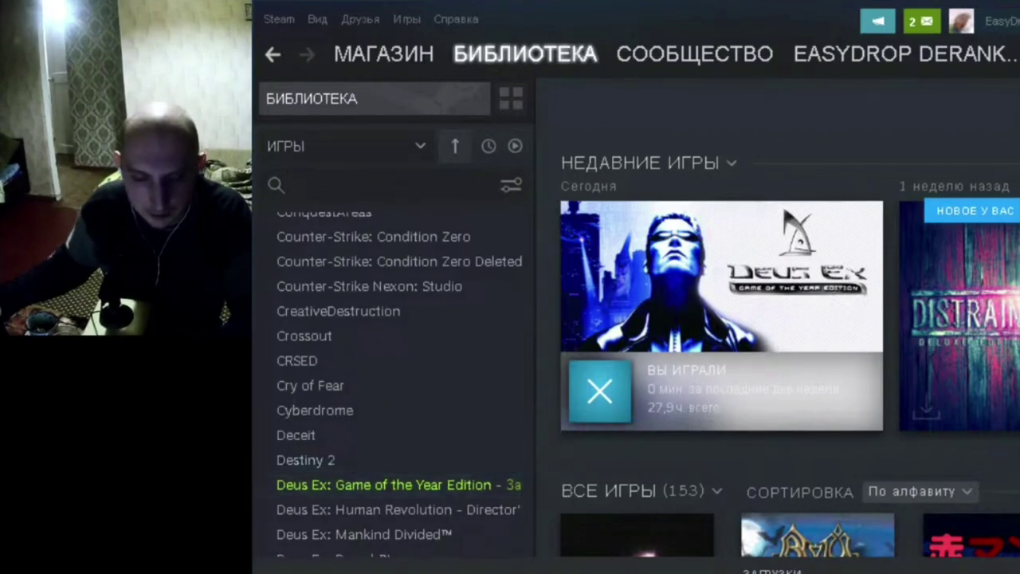
Switch to Deus Ex Video Configuration, list all video devices, accept Direct3D Support and the suggested options, and start the game
key(alt+Tab)
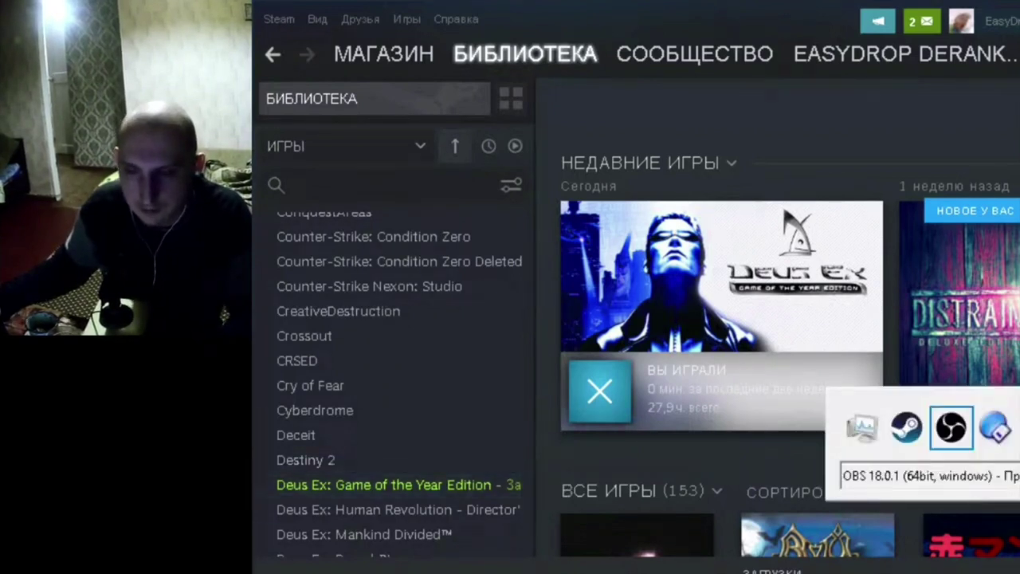
key(Tab)
key(Tab)
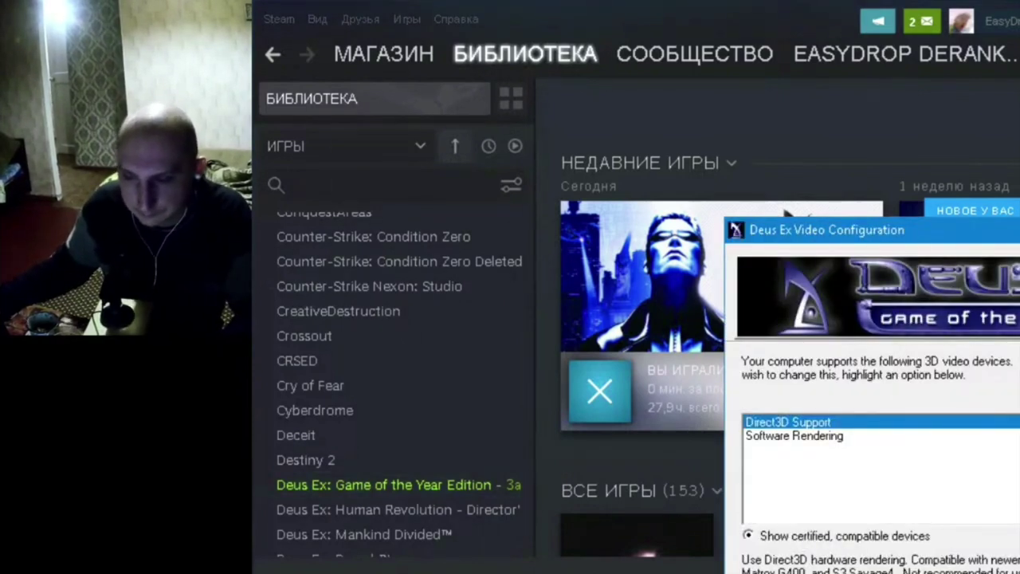
click(1019, 536)
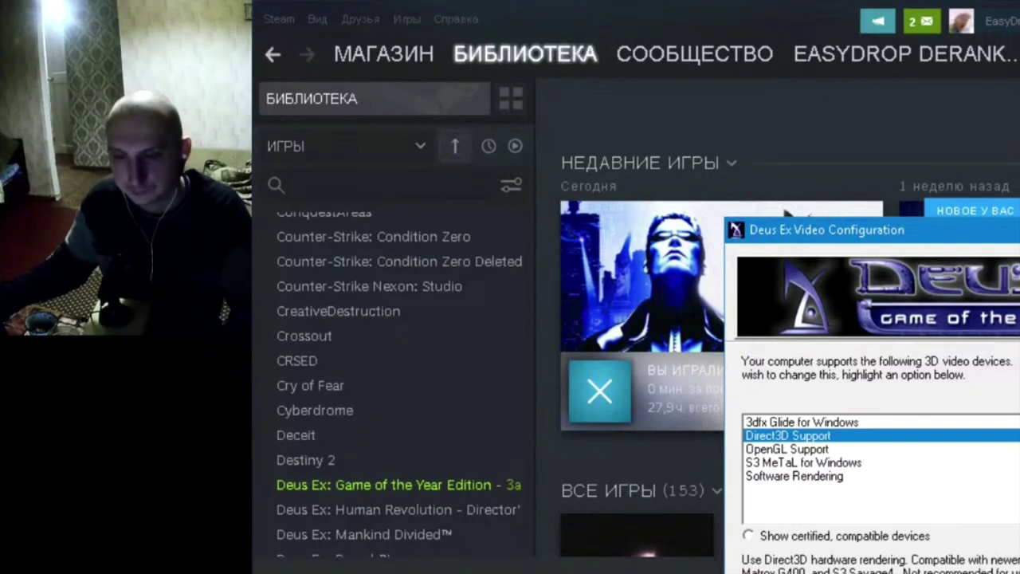
key(Return)
key(Return)
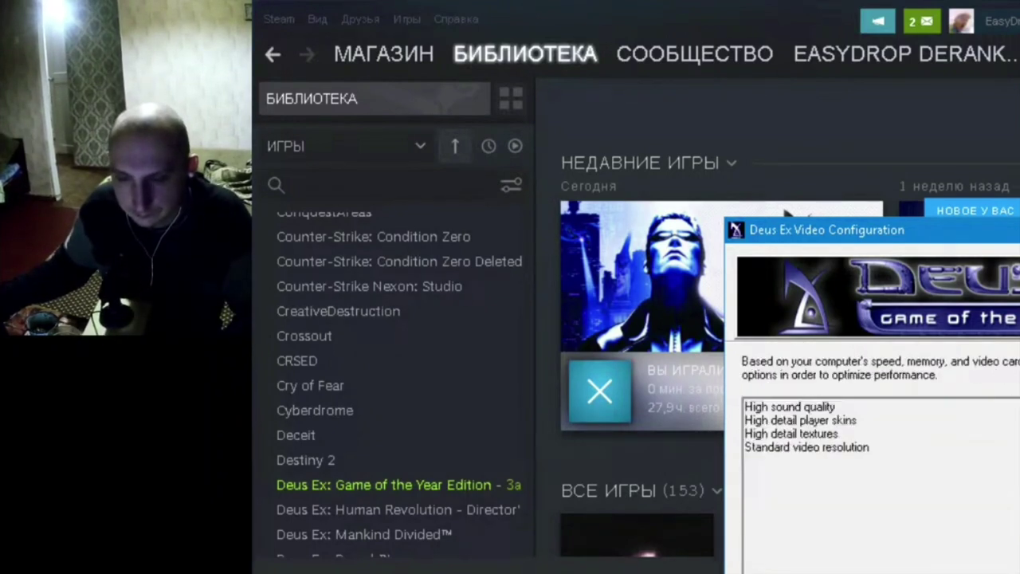
key(Return)
key(Return)
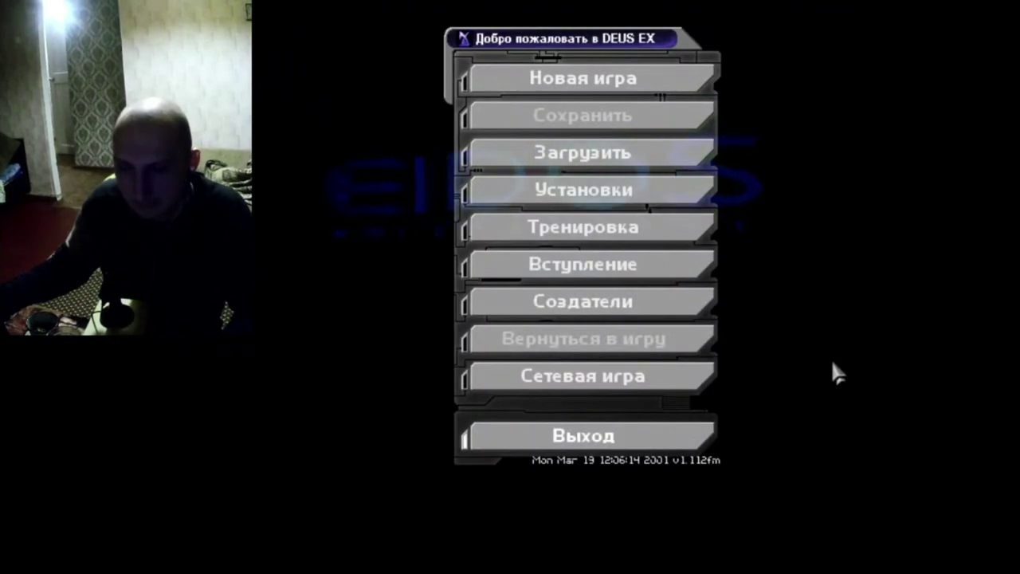
Choose Выход in the Deus Ex main menu and switch to the Chrome window
click(619, 441)
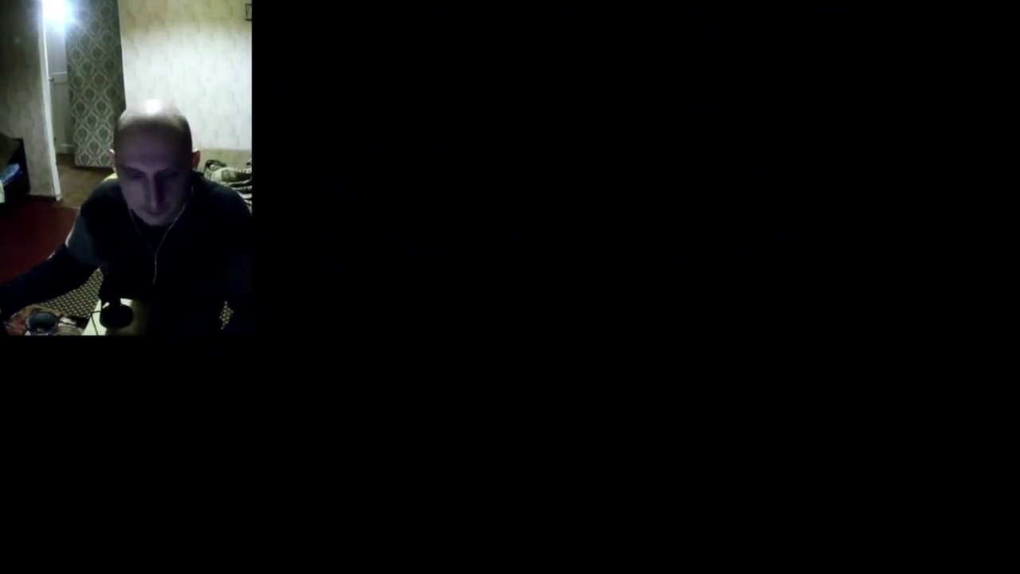
key(alt+Tab)
key(alt+Tab)
key(alt+Tab)
key(alt+Tab)
key(alt+Tab)
key(alt+Tab)
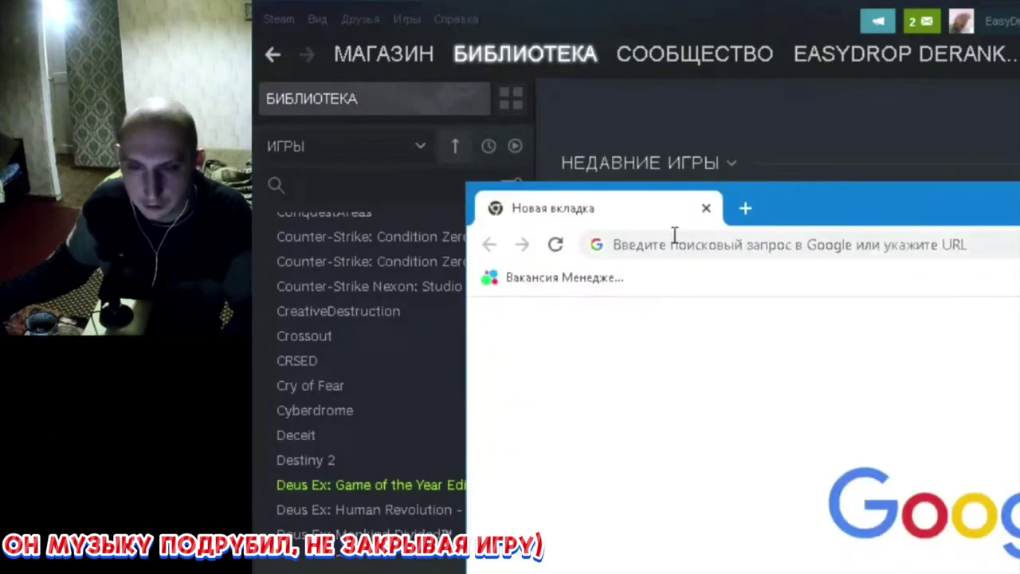
Search Google for "my monic" and open the MyMonic brightness utility page on incod.ru
click(674, 235)
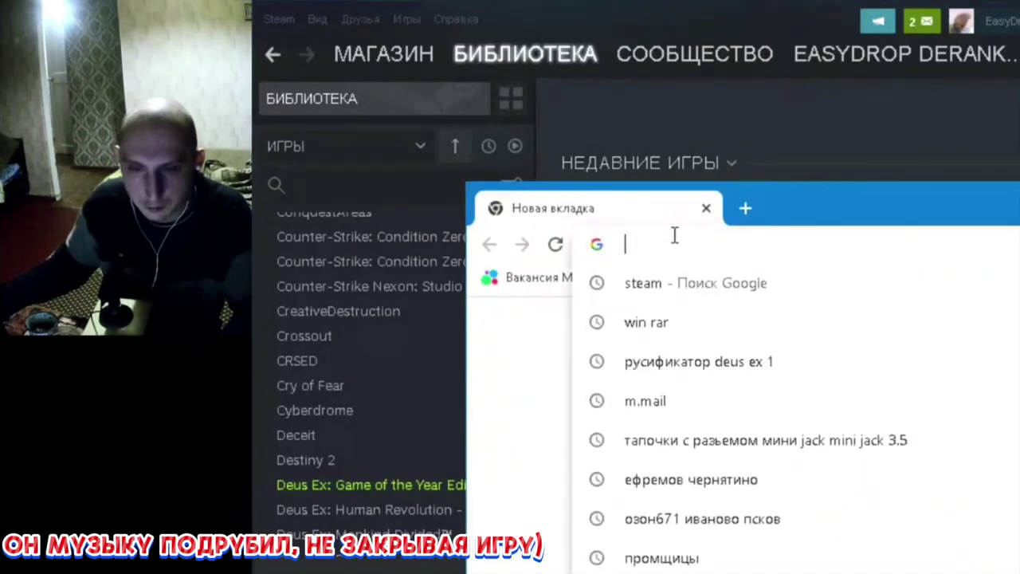
text(my)
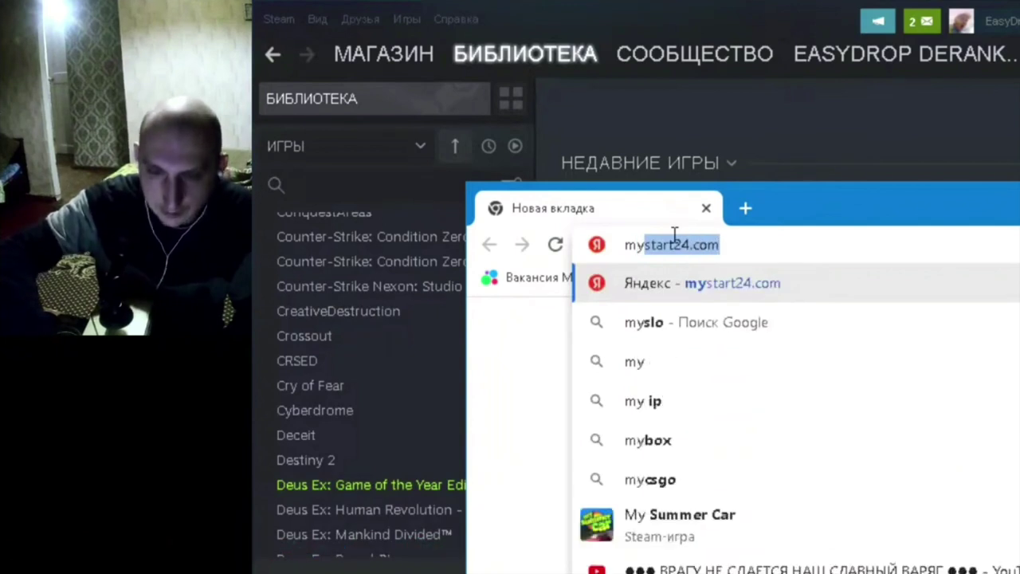
key(BackSpace)
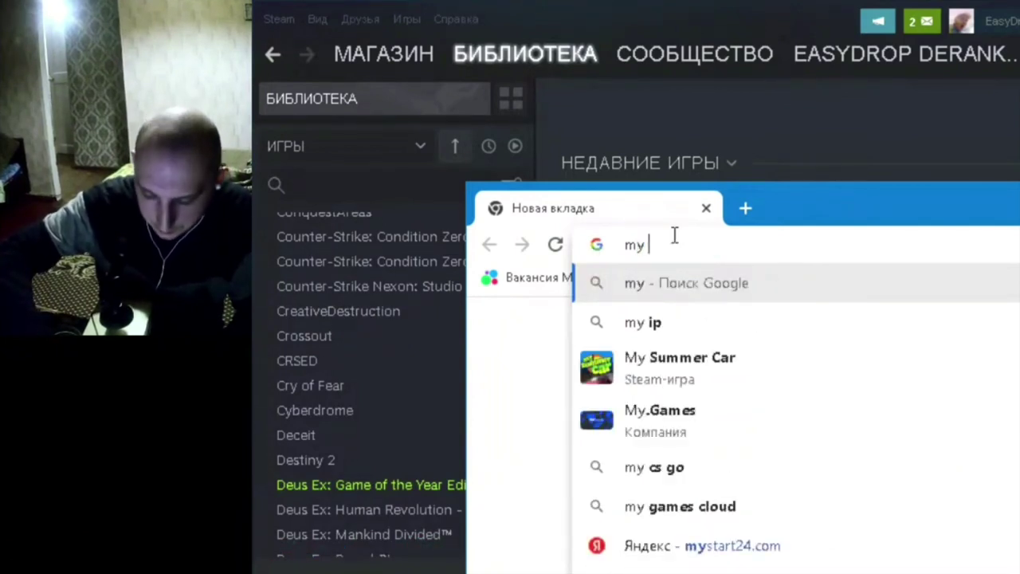
text(moni)
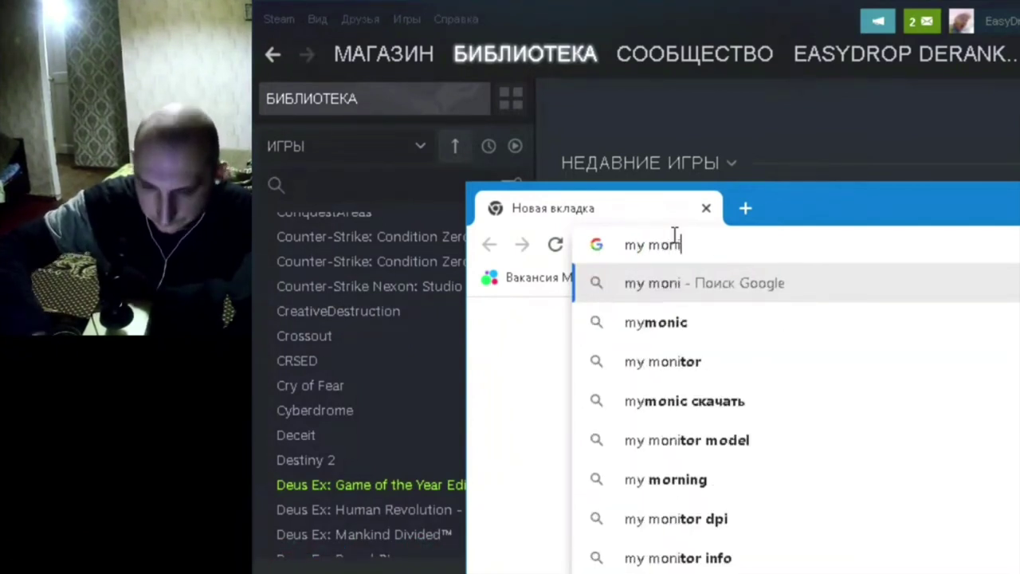
text(c)
key(Return)
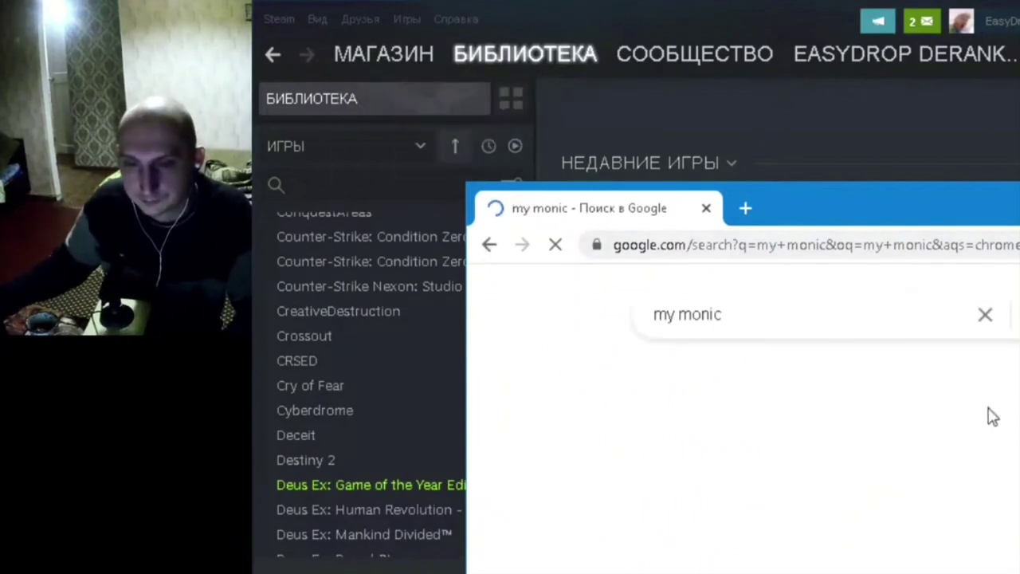
click(791, 538)
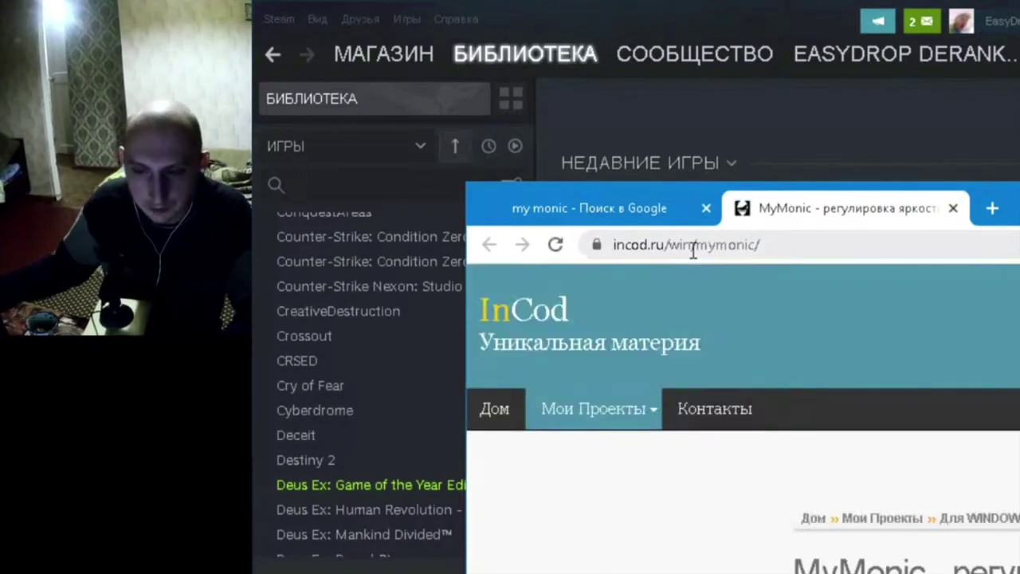
Download MyMonic from its page and open the mymonic_v1.4.zip archive
scroll(742, 419, down, 5)
scroll(741, 438, down, 5)
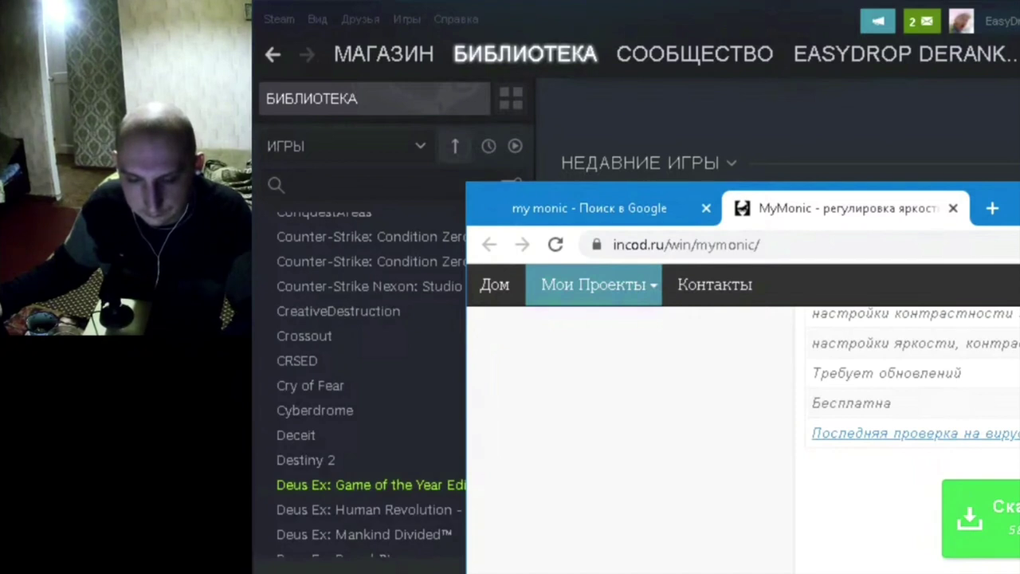
key(alt+Tab)
key(alt+Tab)
key(alt+Tab)
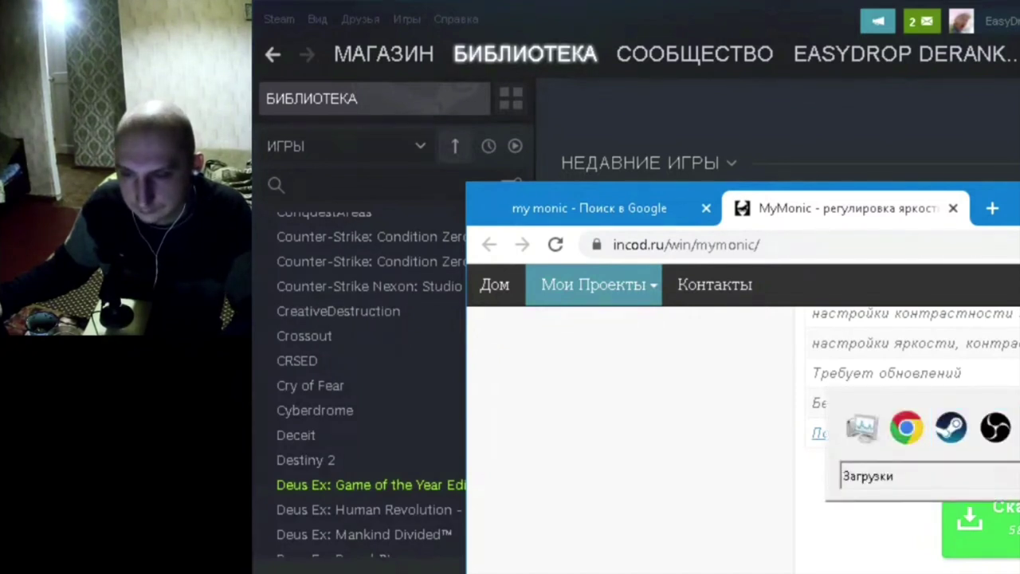
key(alt+Tab)
key(alt+Tab)
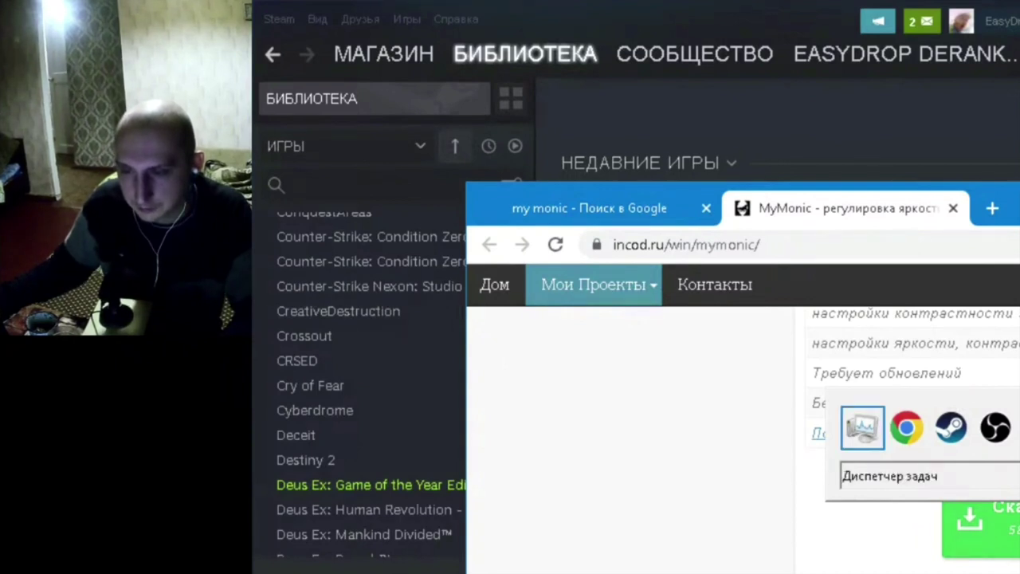
click(558, 565)
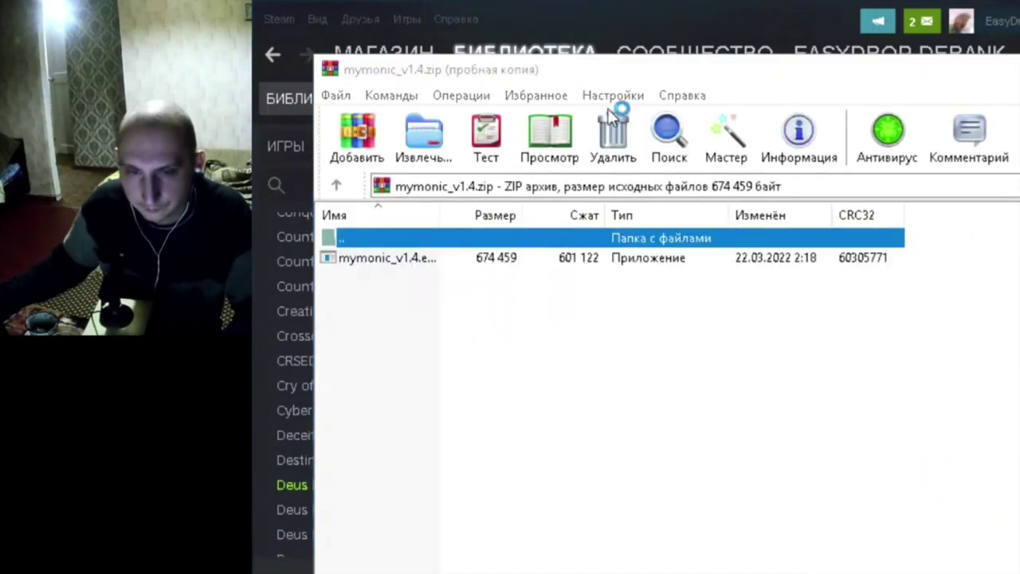
Run the MyMonic installer from the archive in Russian and accept the licence agreement
click(432, 238)
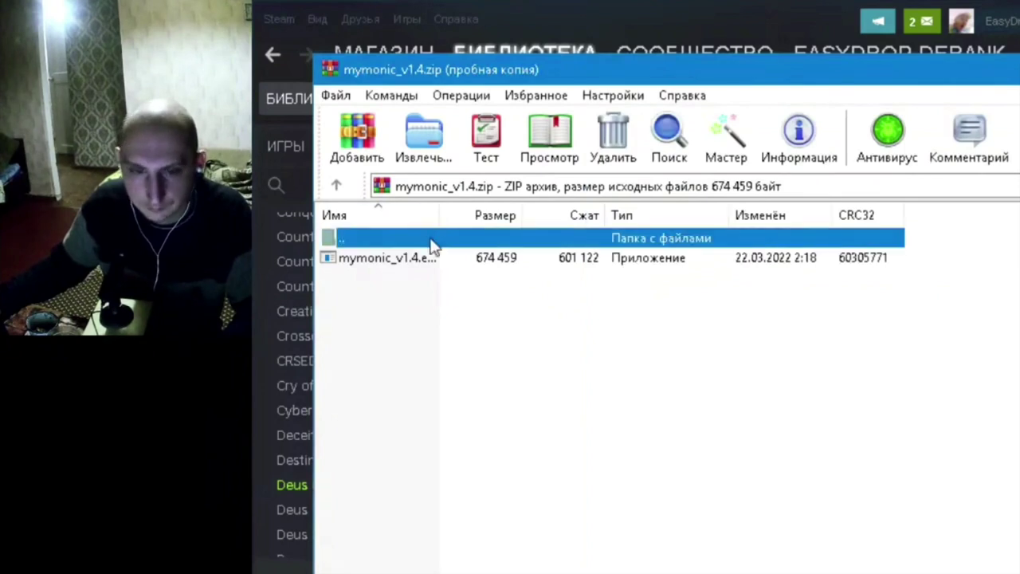
double_click(423, 259)
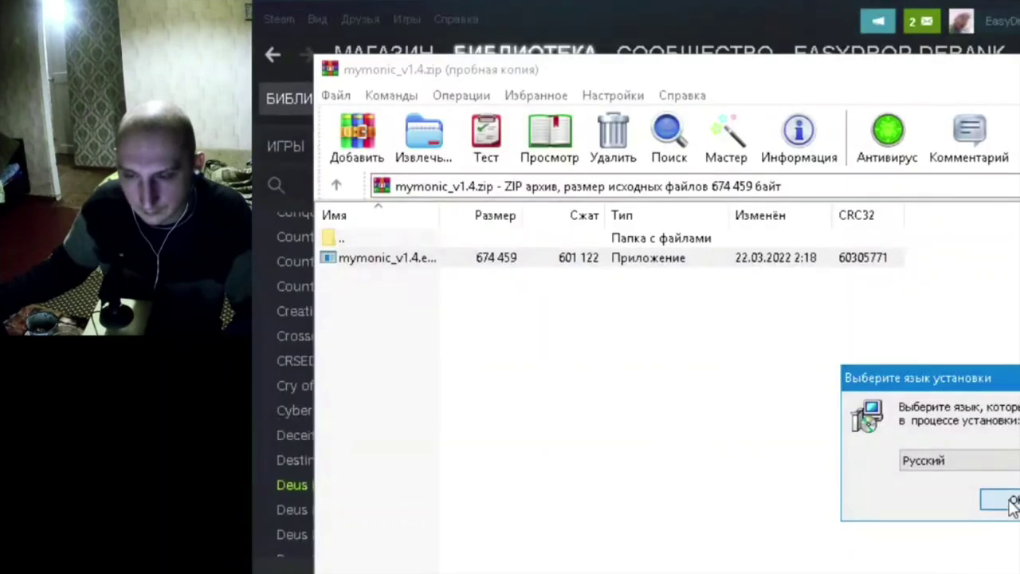
click(1006, 506)
drag(893, 259, 474, 211)
click(680, 569)
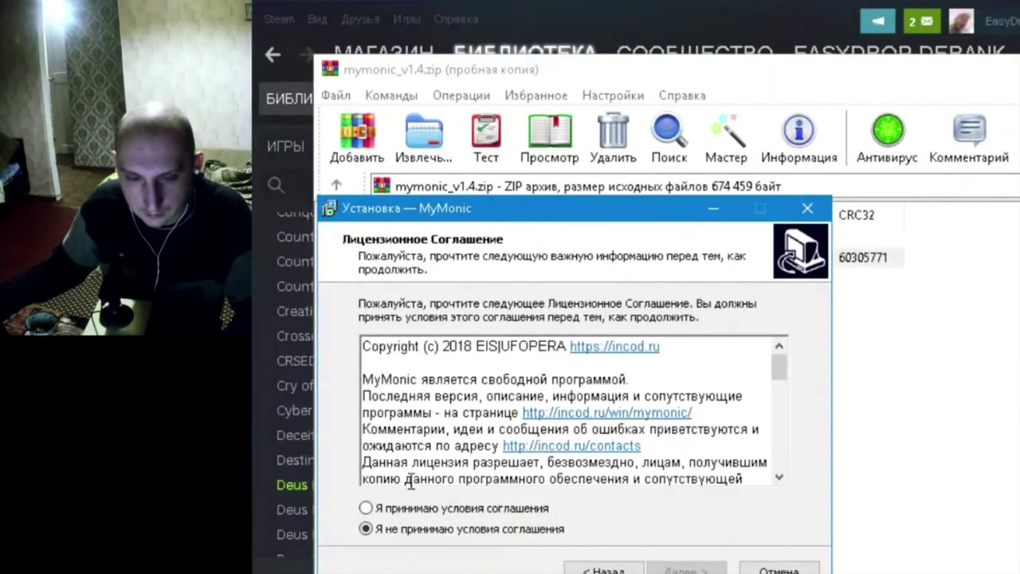
click(365, 507)
click(674, 567)
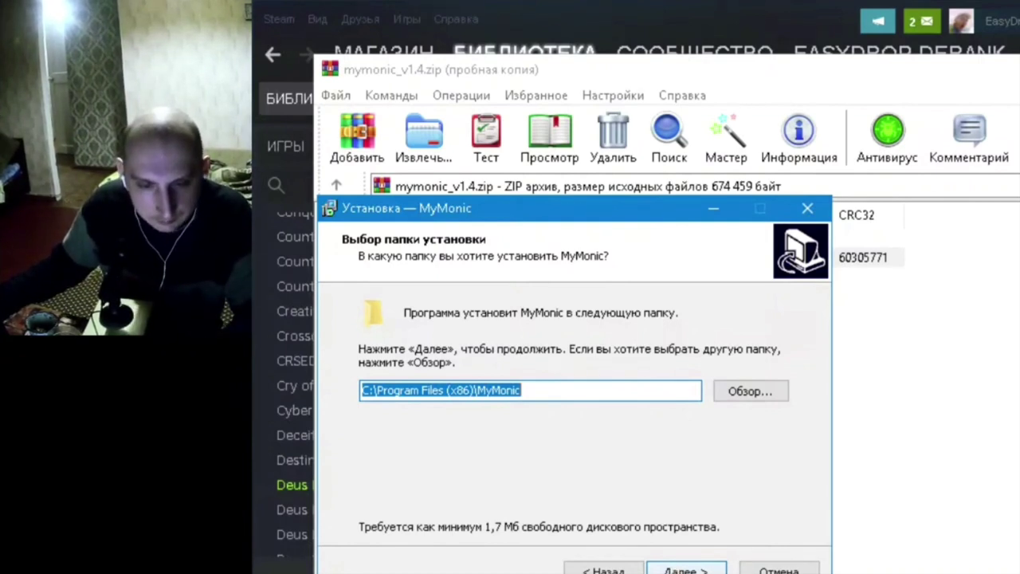
Install MyMonic in C:\Program Files (x86)\MyMonic without a Start menu folder, adding a desktop icon, and finish the setup
click(685, 571)
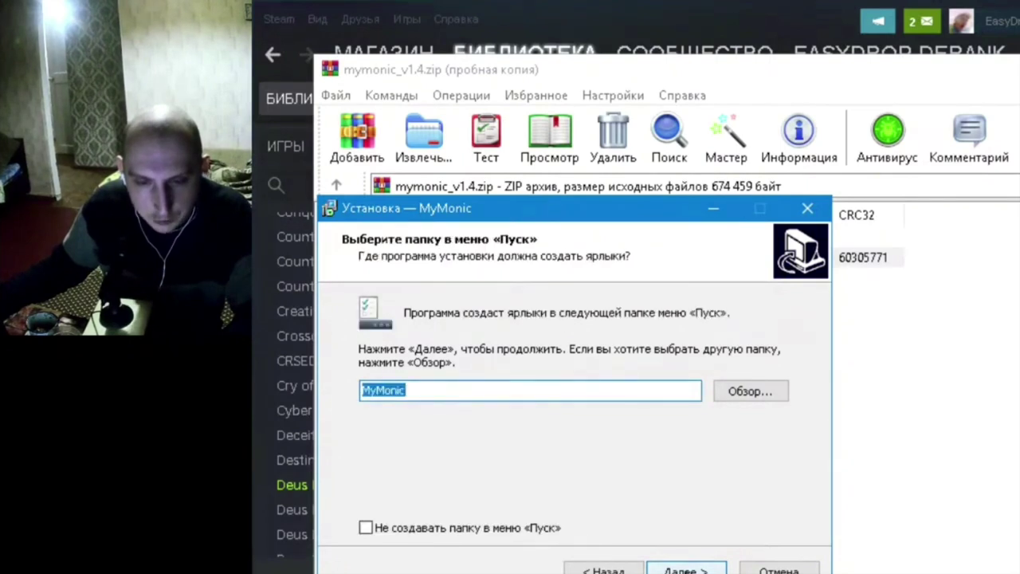
click(364, 528)
click(686, 571)
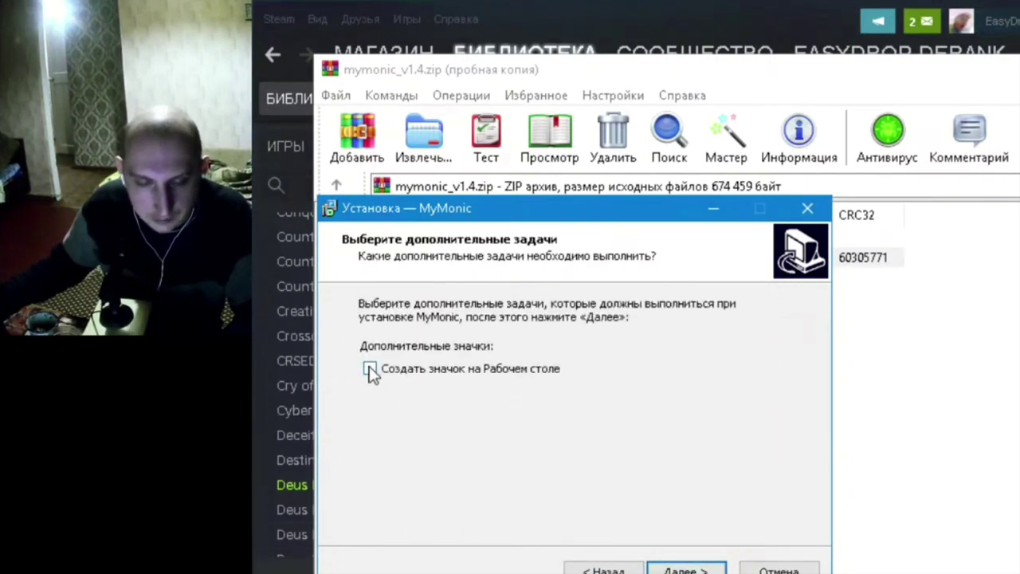
click(370, 369)
click(685, 569)
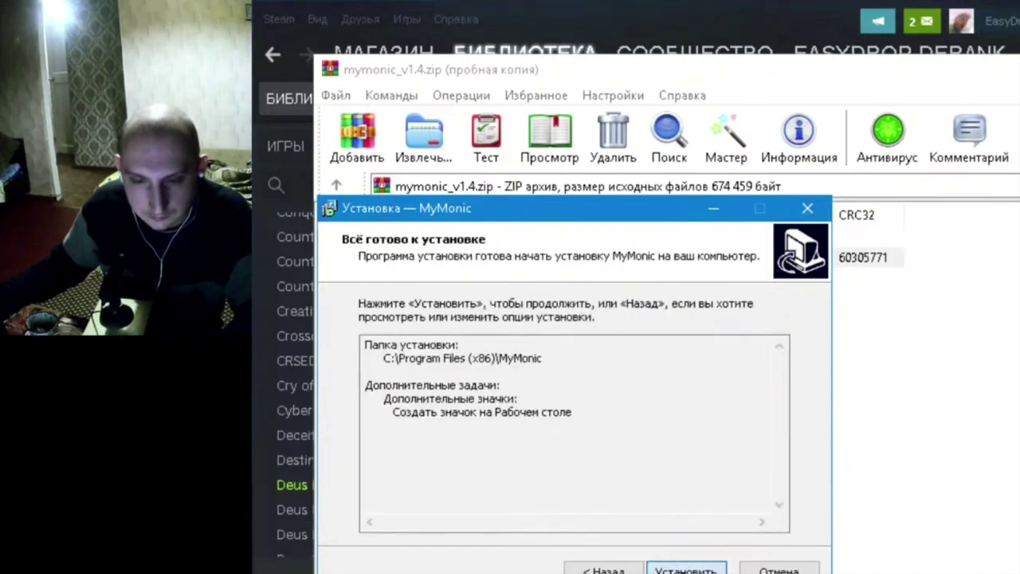
click(685, 570)
click(684, 568)
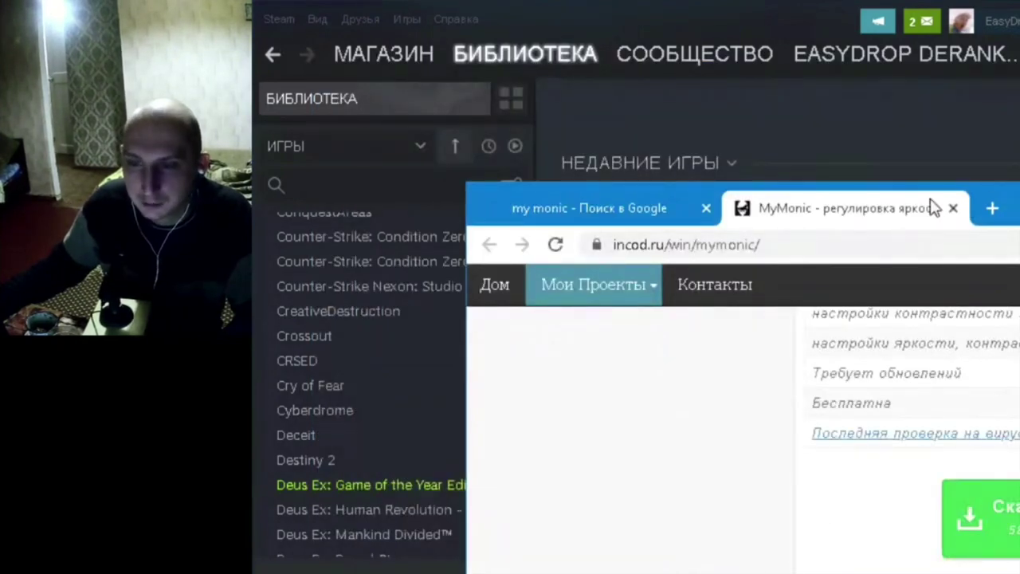
Close the MyMonic page in Chrome and cycle through the open windows
click(953, 208)
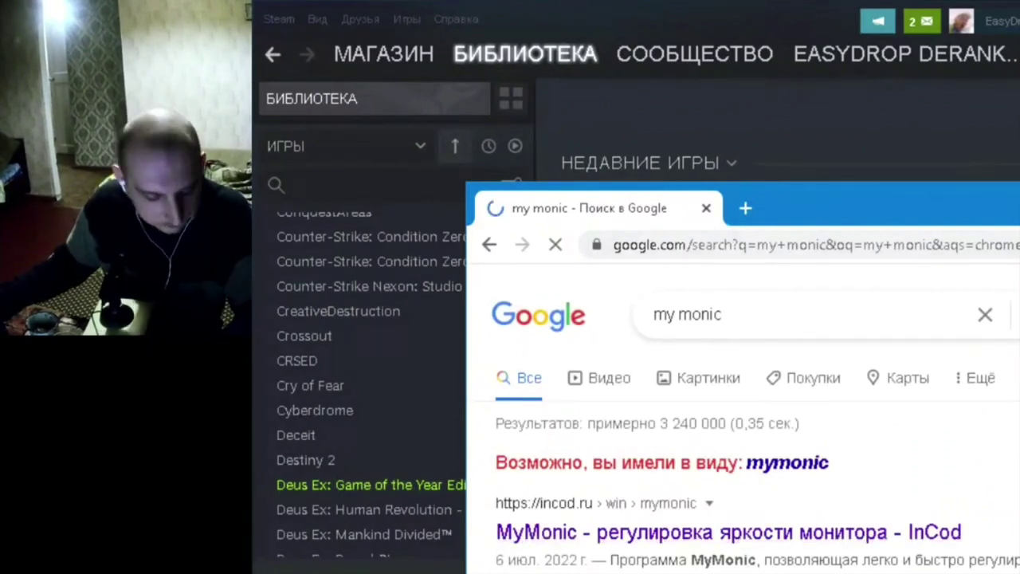
key(alt+Tab)
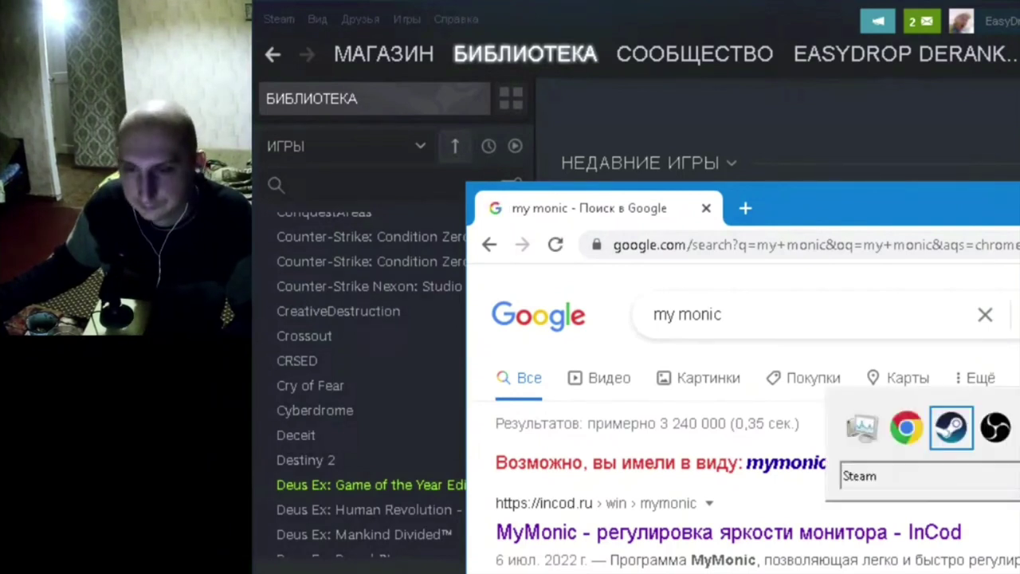
key(alt+Tab)
key(alt+Tab)
key(alt+Tab)
key(alt+Tab)
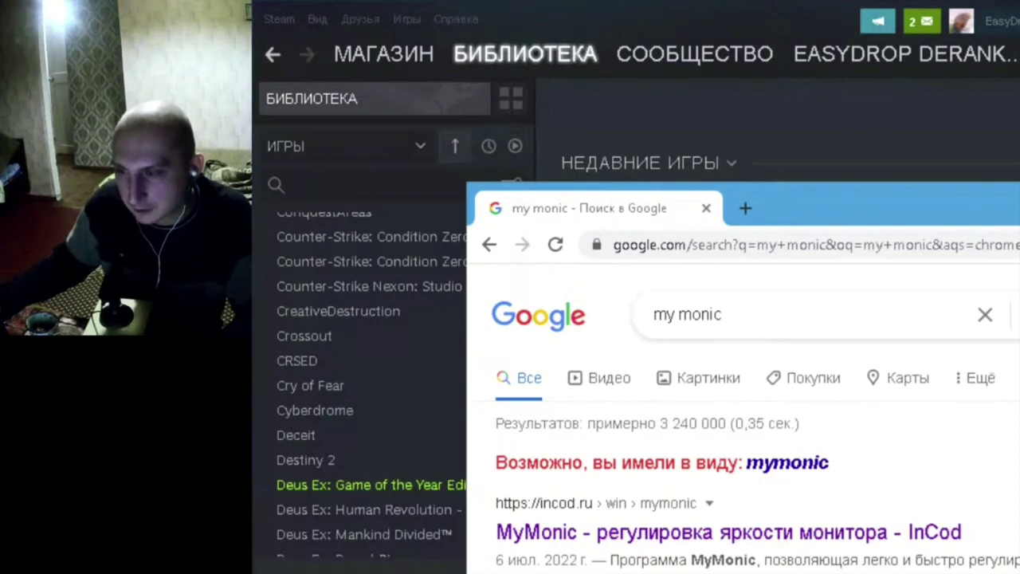
Switch to the running Deus Ex game and from there to the OBS window
key(alt+Tab)
key(alt+Tab)
key(alt+Tab)
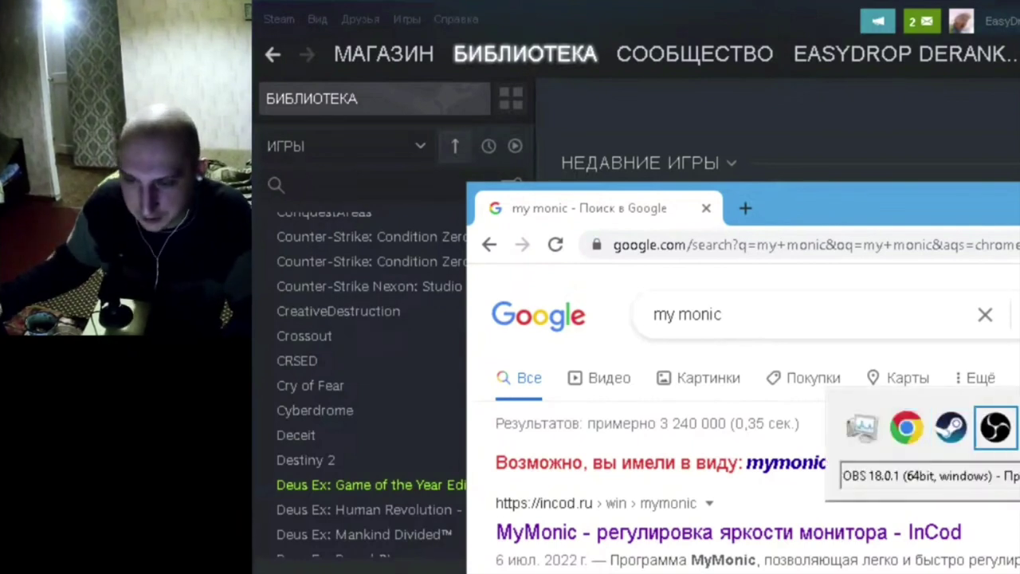
key(alt+Tab)
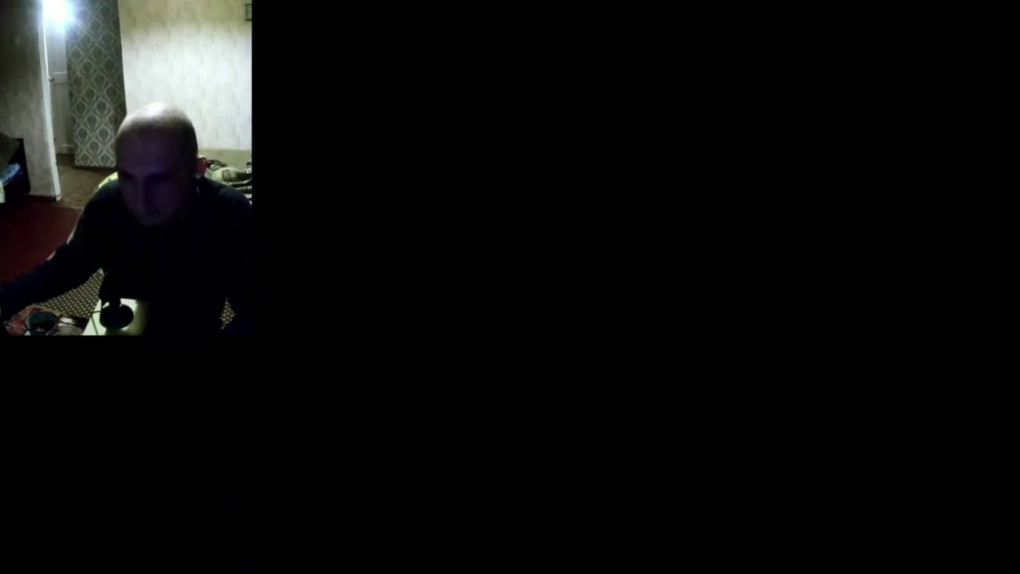
key(alt+Tab)
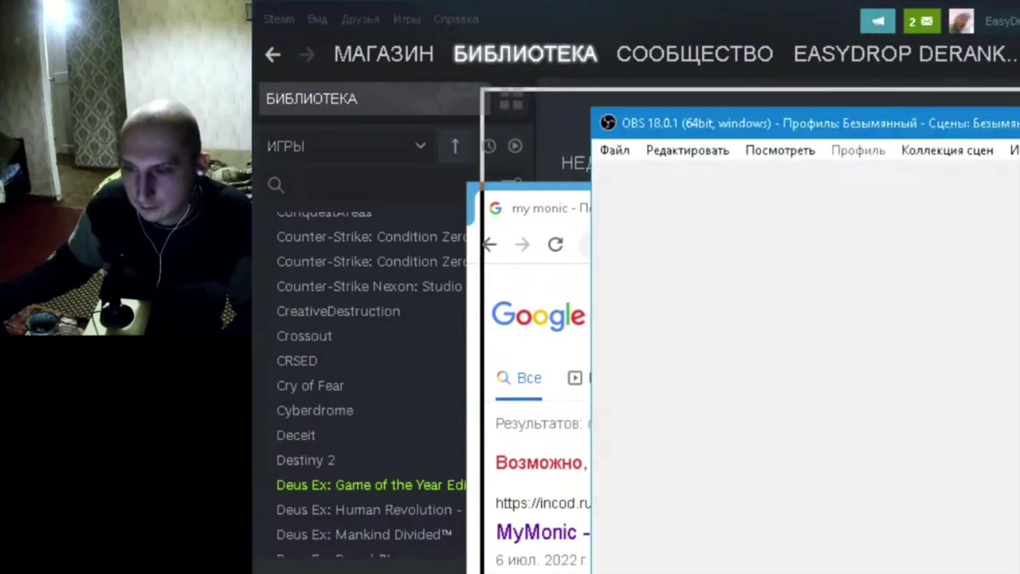
Switch to the Directory Opus file manager and reposition its window over the OBS window
key(alt+Tab)
key(alt+Tab)
key(alt+Tab)
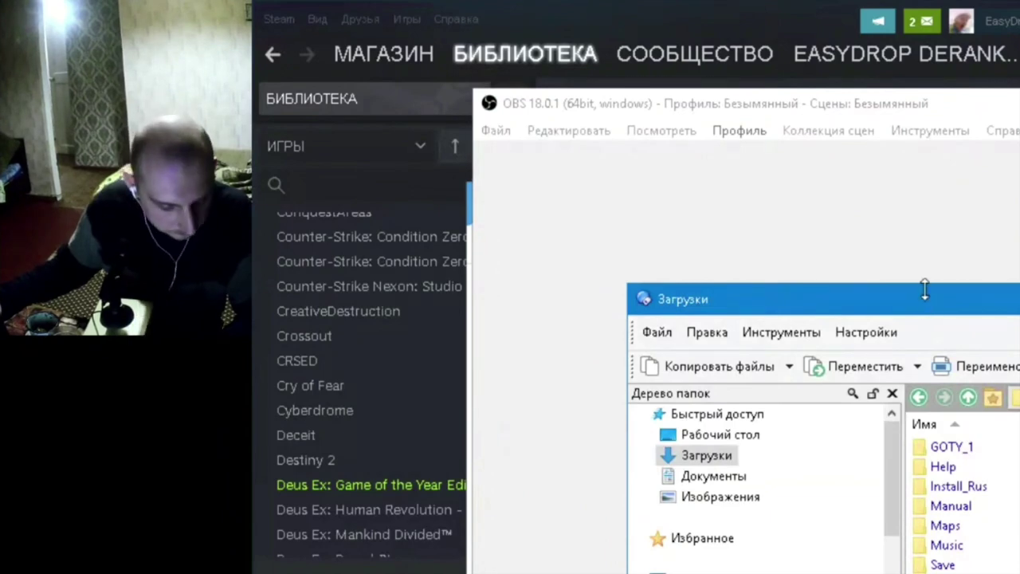
drag(925, 289, 789, 176)
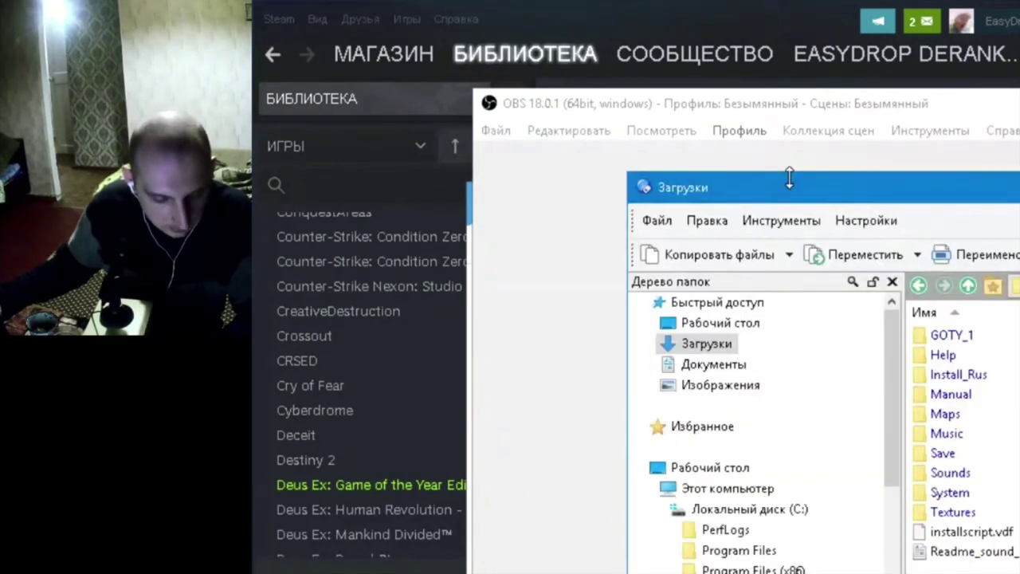
drag(964, 188, 756, 56)
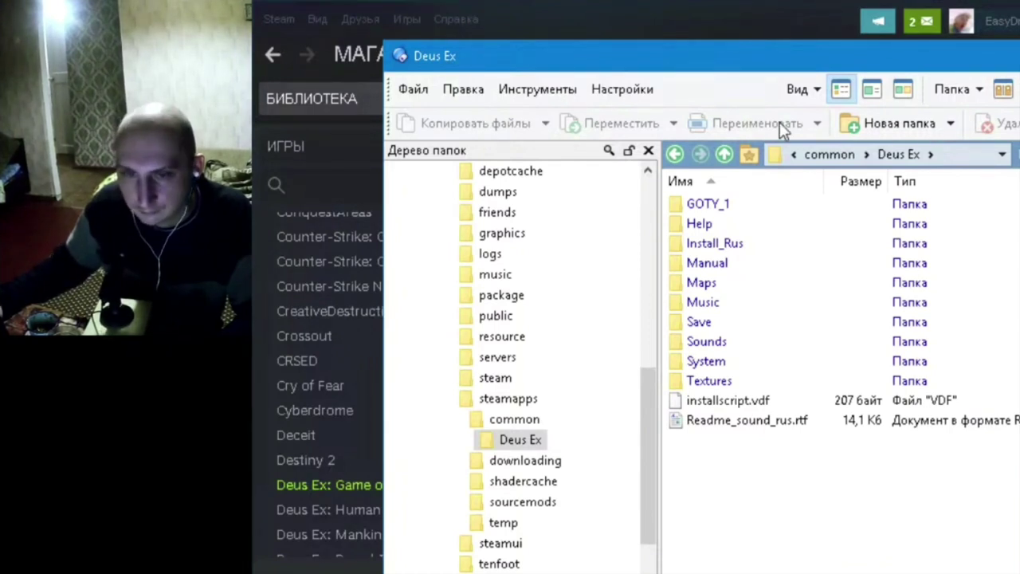
Examine the toolbar and hotkey lists in the file manager's customization window and close it
click(603, 94)
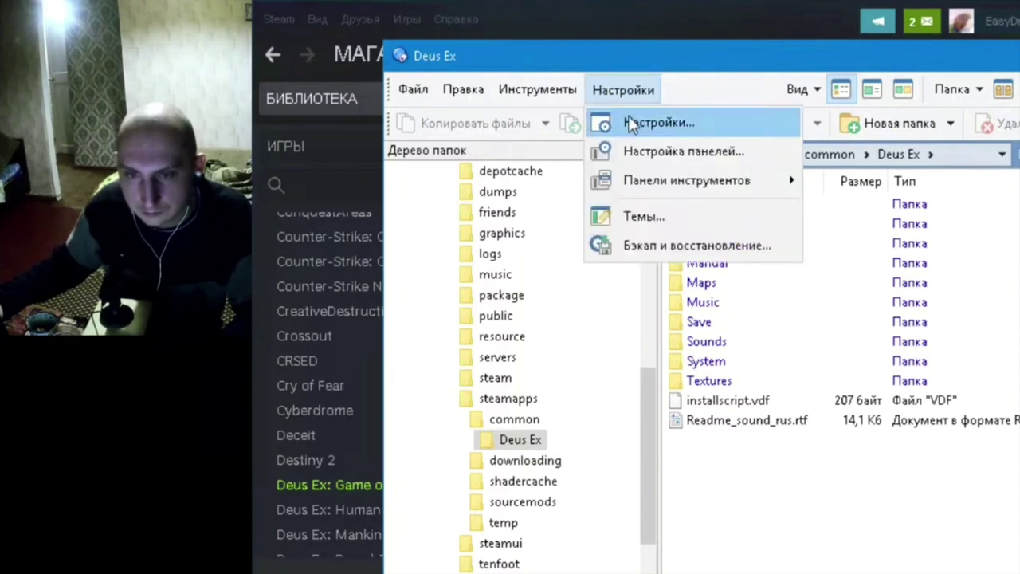
mouse_move(652, 185)
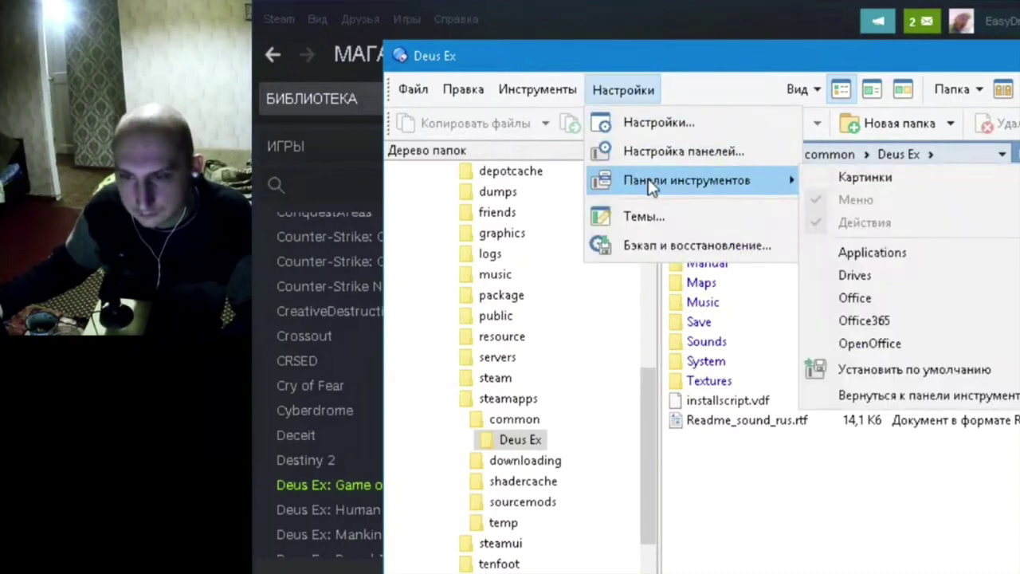
click(652, 151)
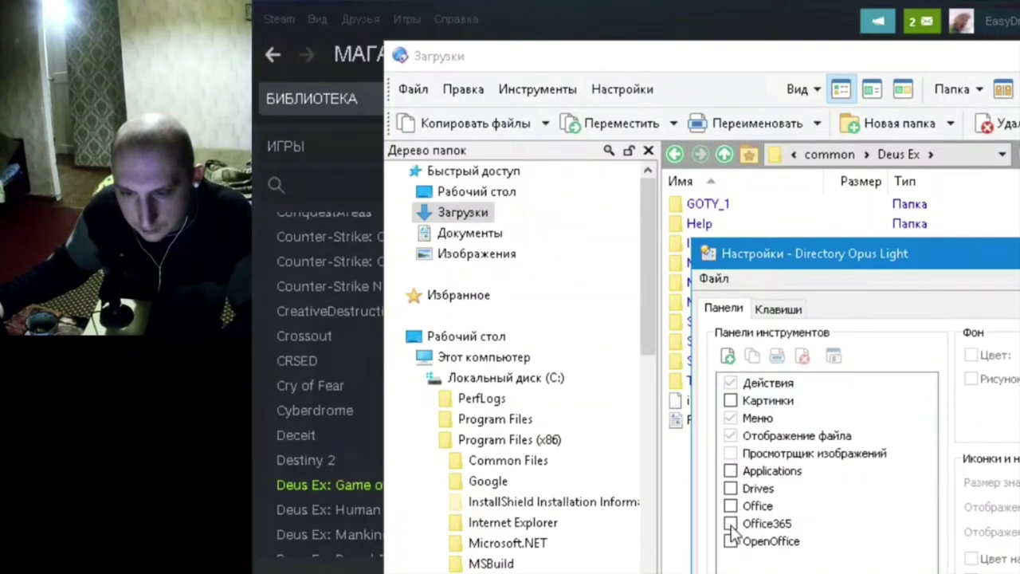
click(774, 311)
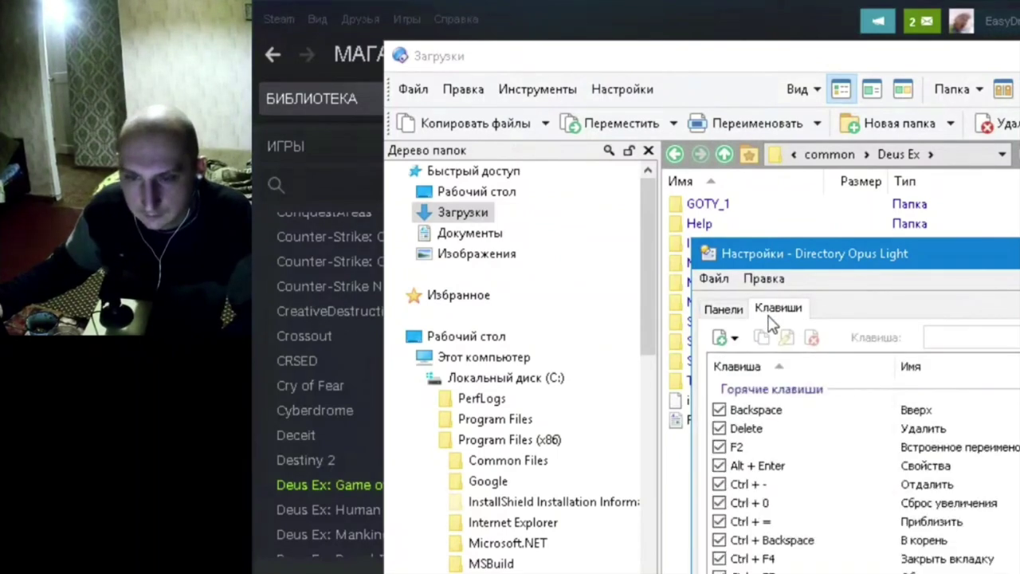
scroll(817, 483, down, 10)
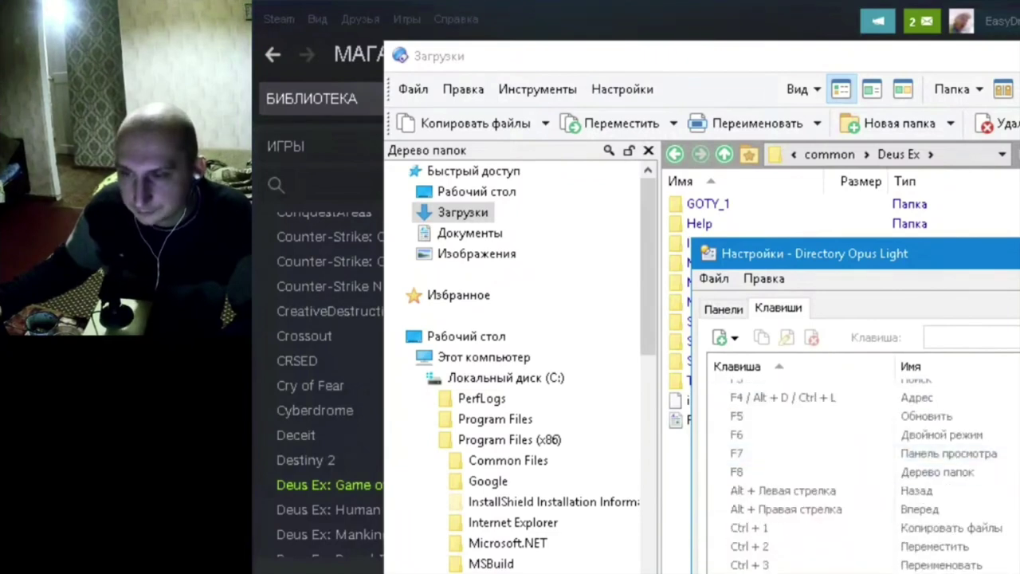
key(Escape)
click(524, 91)
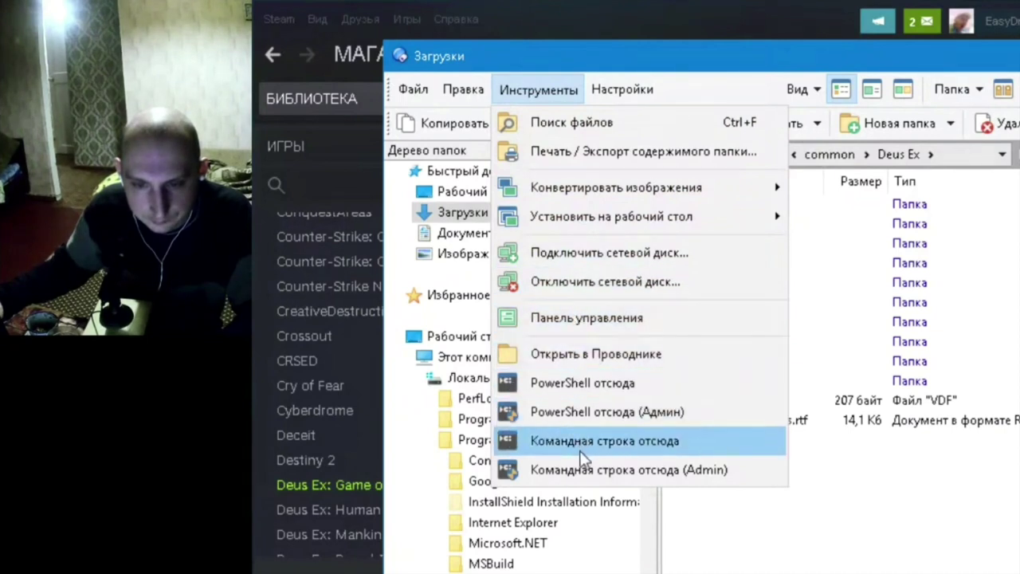
mouse_move(464, 92)
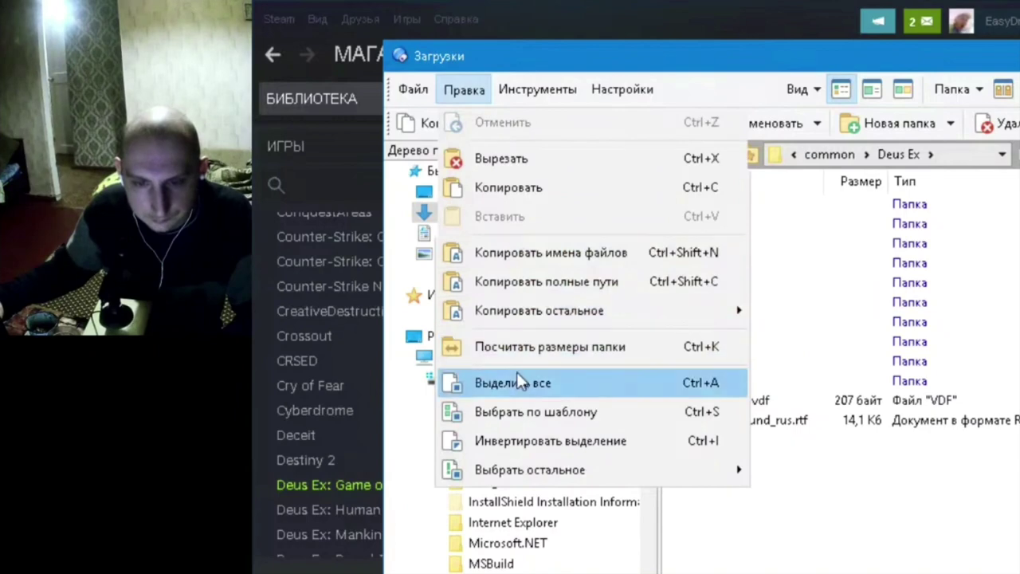
mouse_move(419, 89)
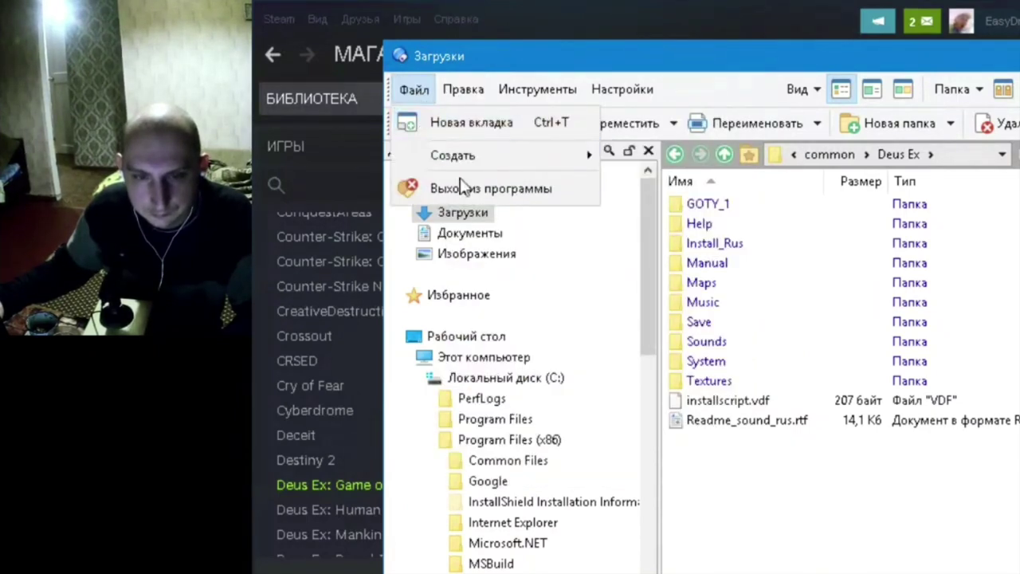
mouse_move(649, 90)
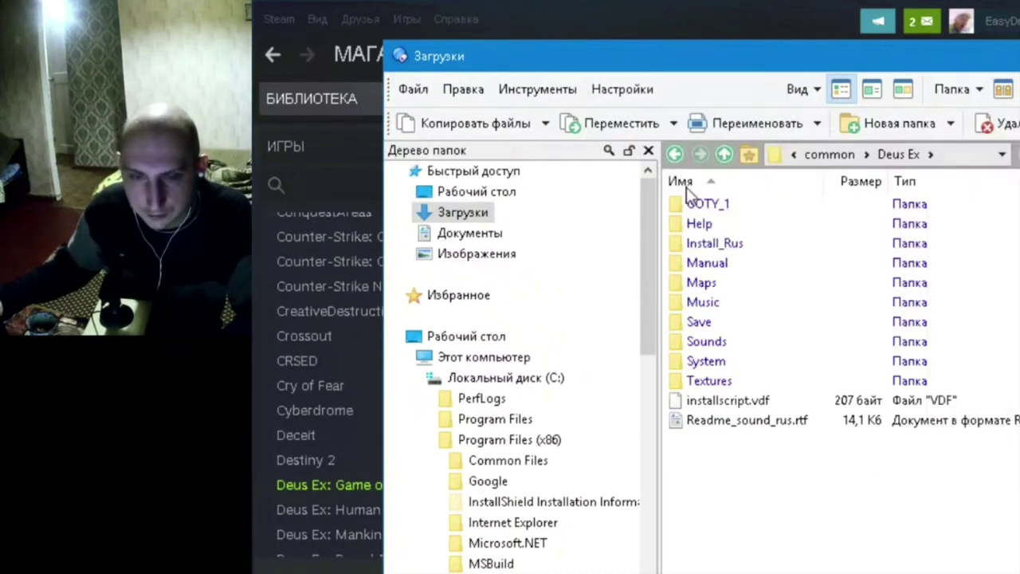
click(838, 482)
right_click(837, 483)
click(776, 546)
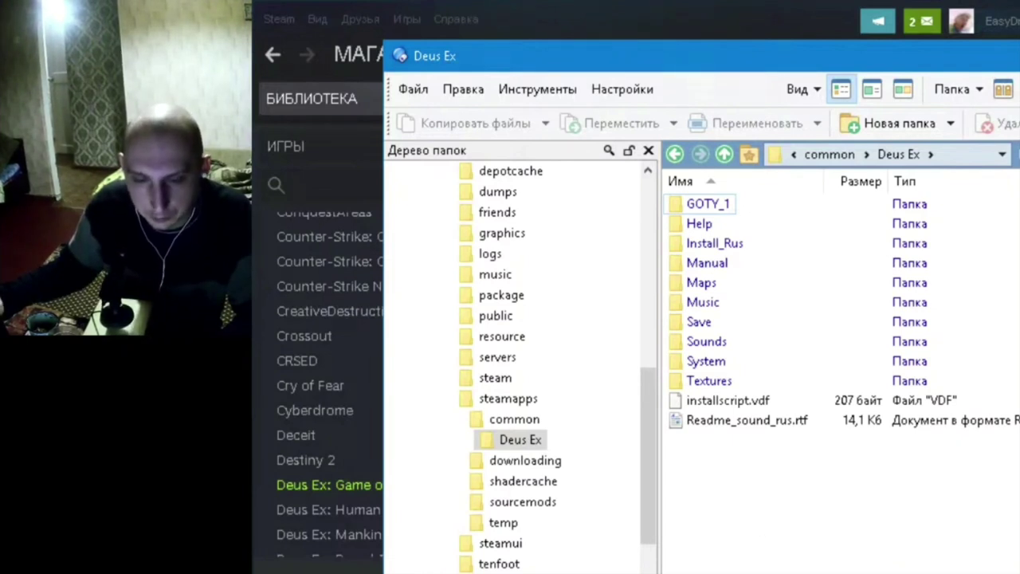
Cycle through the open windows and switch to Chrome with the my monic search results
key(alt+Tab)
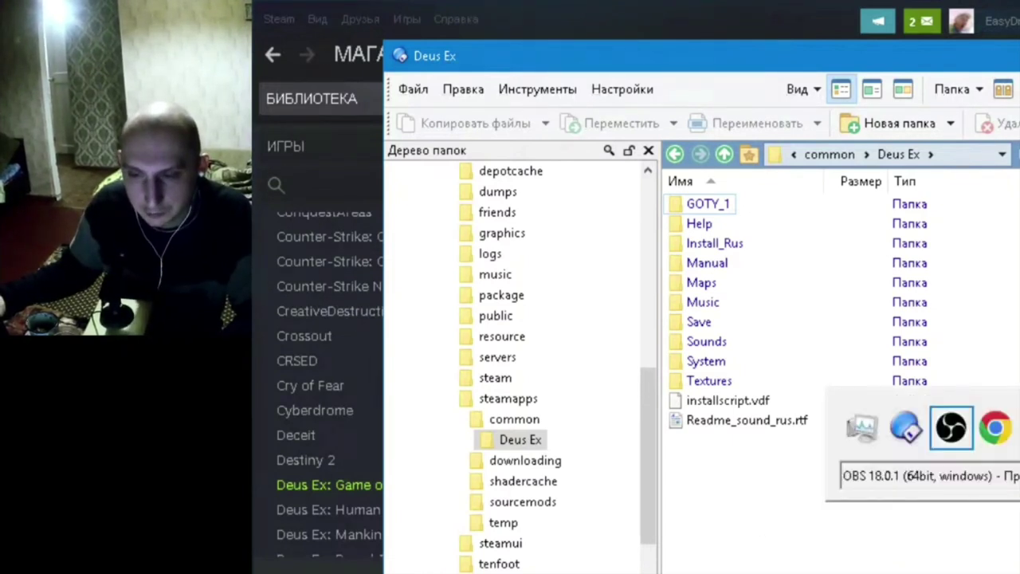
key(alt+Tab)
key(alt+Tab)
key(alt+Tab)
key(alt+Tab)
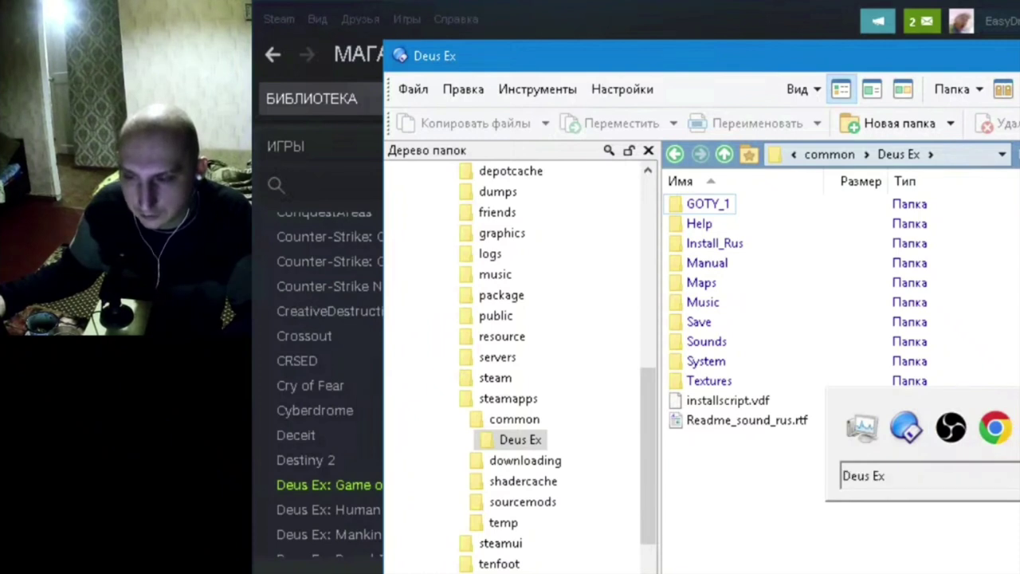
key(alt+Tab)
key(alt+Tab)
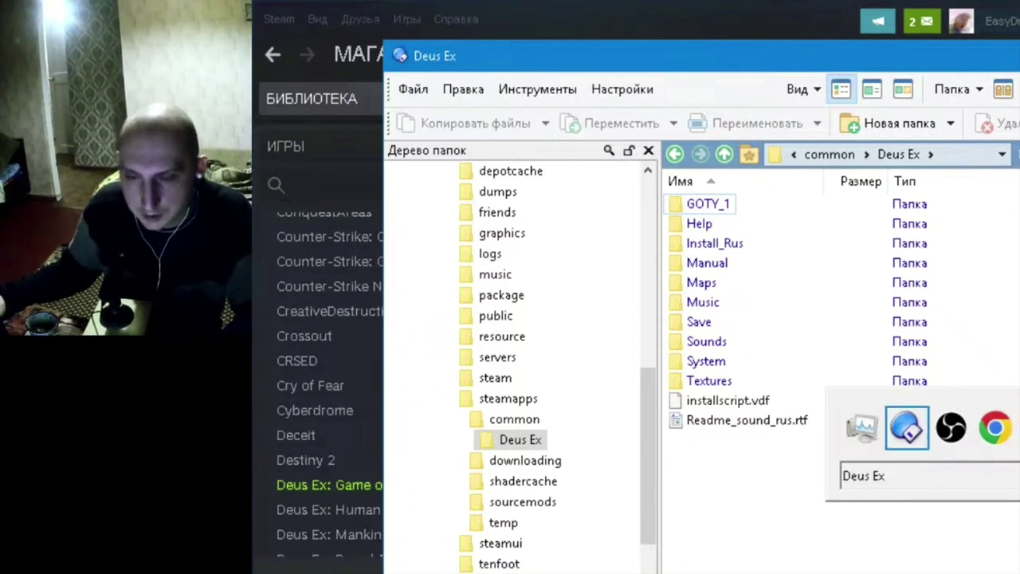
key(alt+Tab)
key(alt+Tab)
key(alt+Tab)
key(alt+Tab)
key(alt+Tab)
key(alt+Tab)
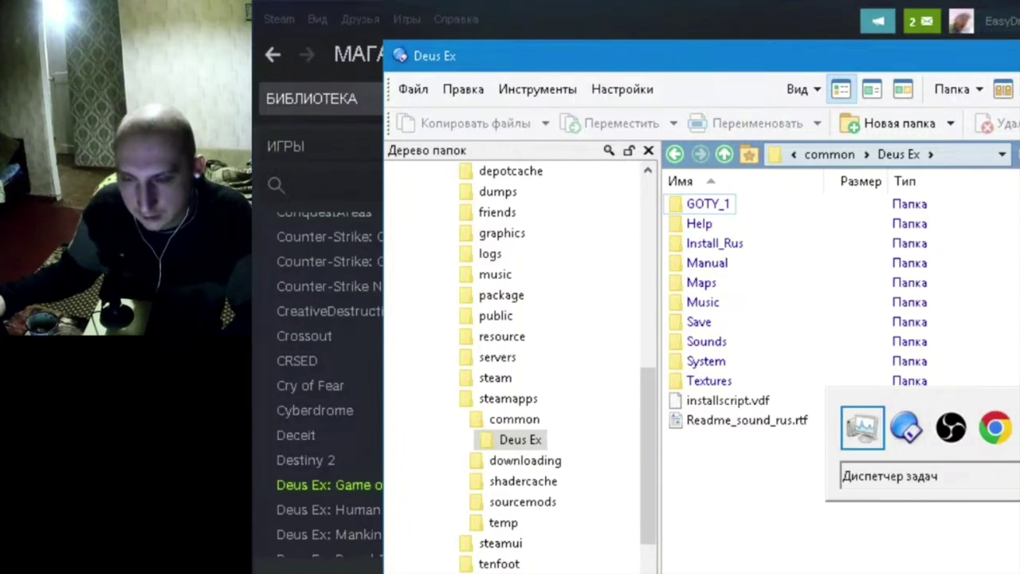
key(alt+Tab)
key(alt+Tab)
key(alt+Tab)
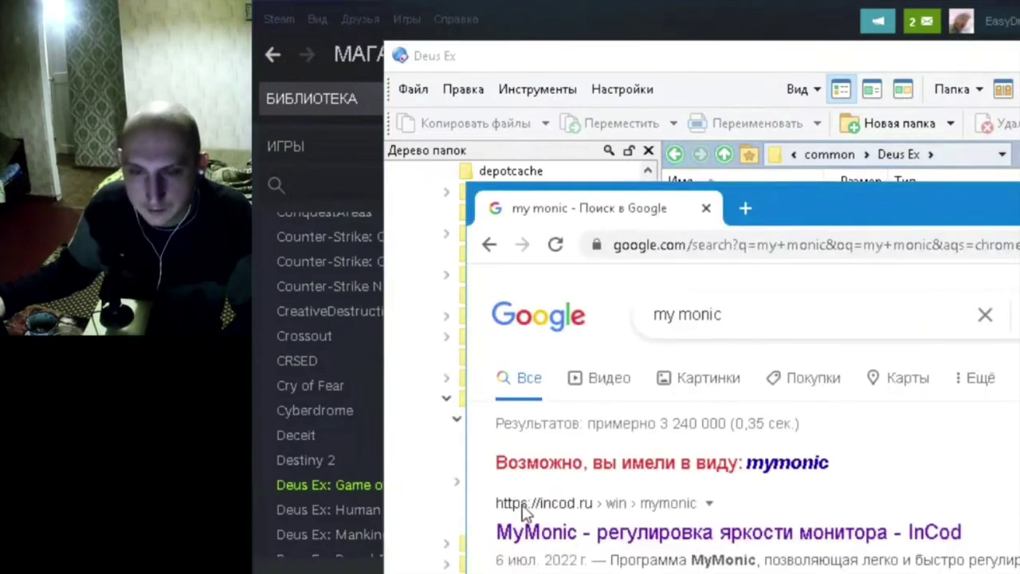
Search Google for "программа регулировки яркости монитора" by choosing that suggestion
drag(721, 310, 586, 309)
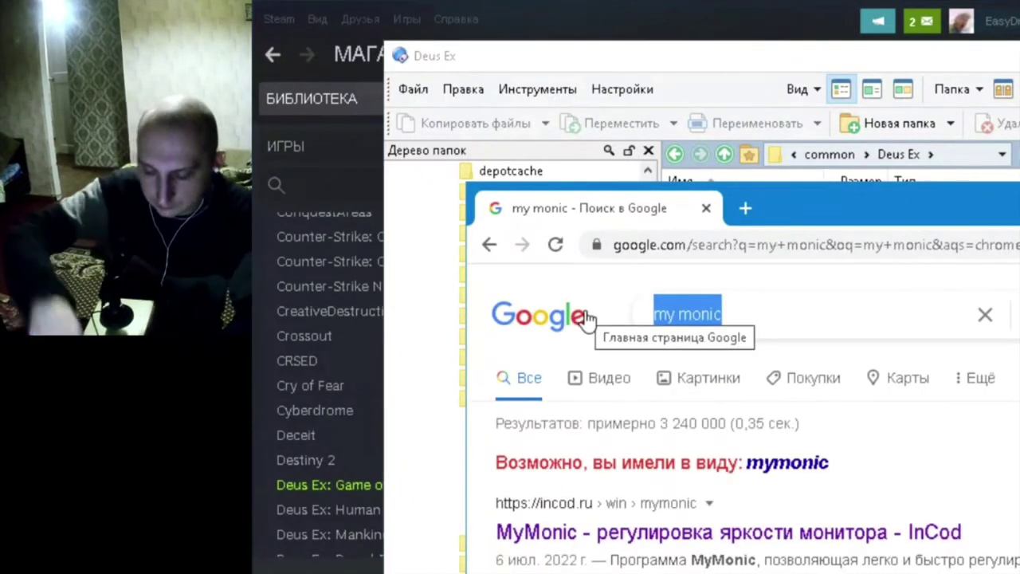
text(ghuhfvf)
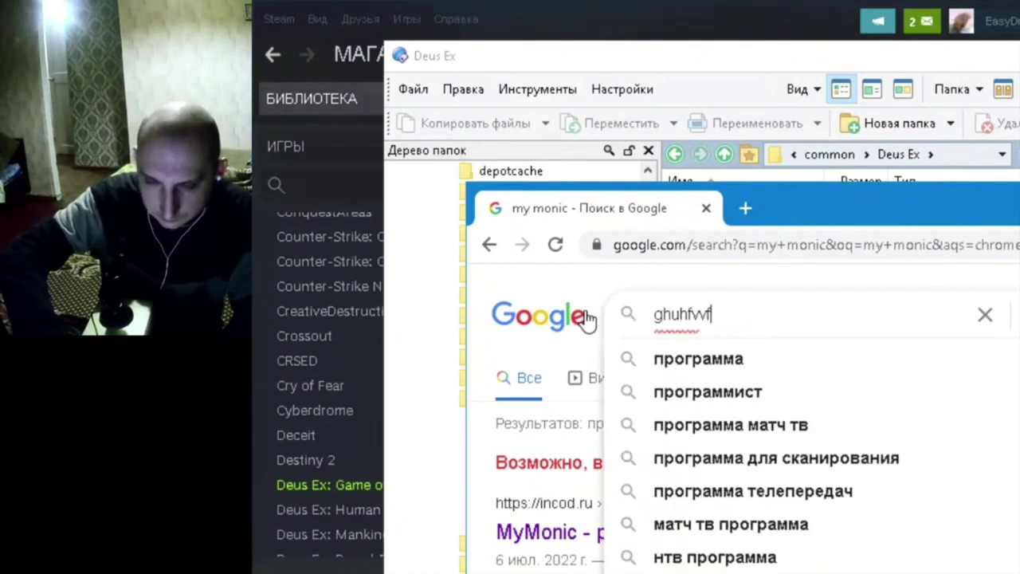
text( h)
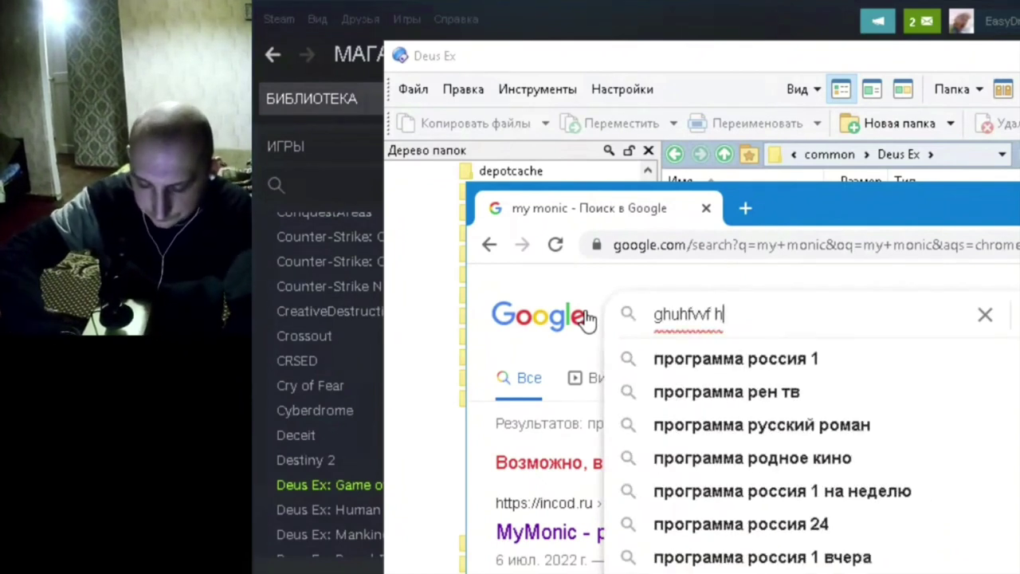
text(tue)
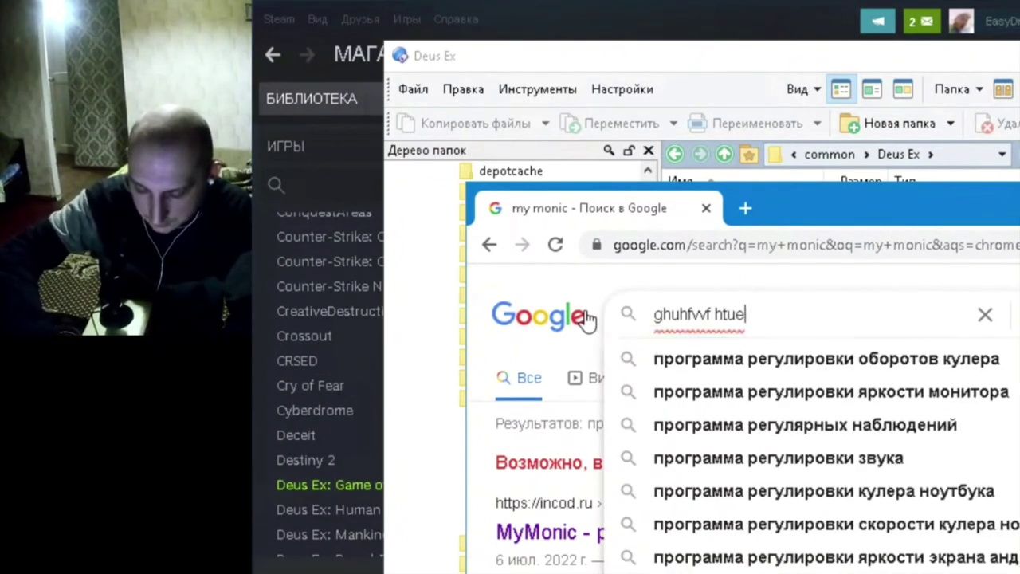
text(kbhjdrv)
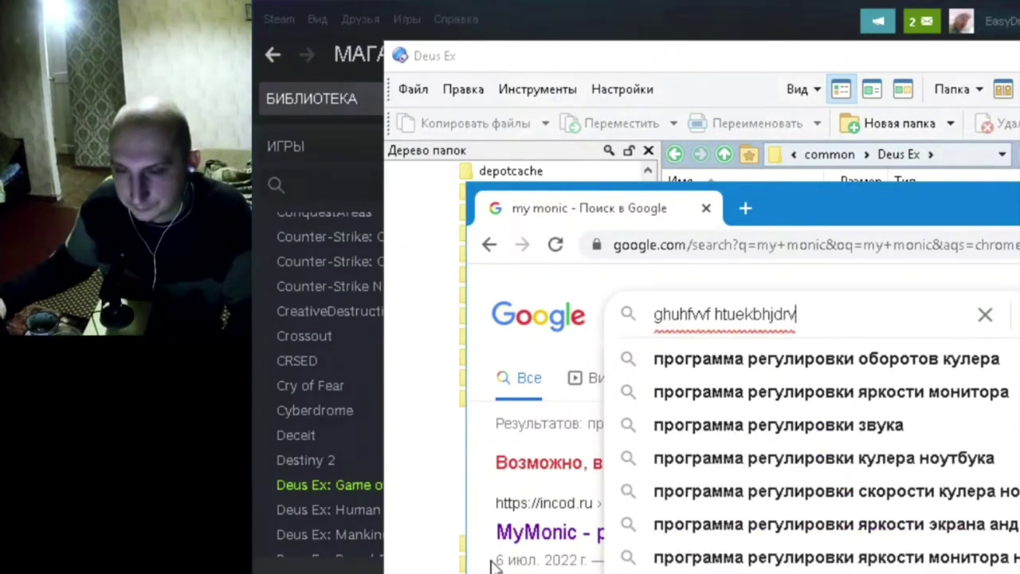
click(763, 403)
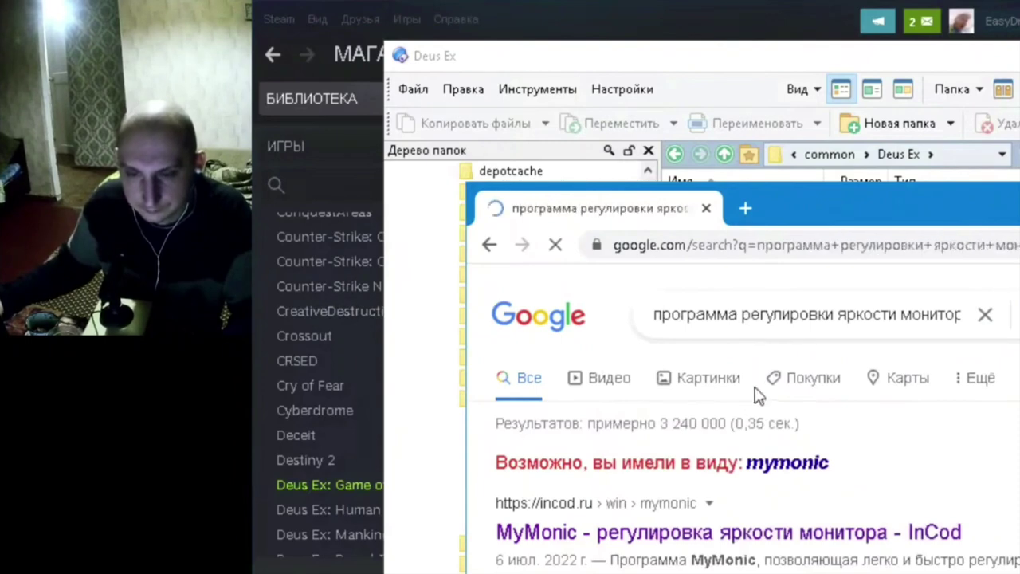
Open the levashove.ru article on six screen brightness programs for Windows in a new tab and switch to it
scroll(890, 464, down, 3)
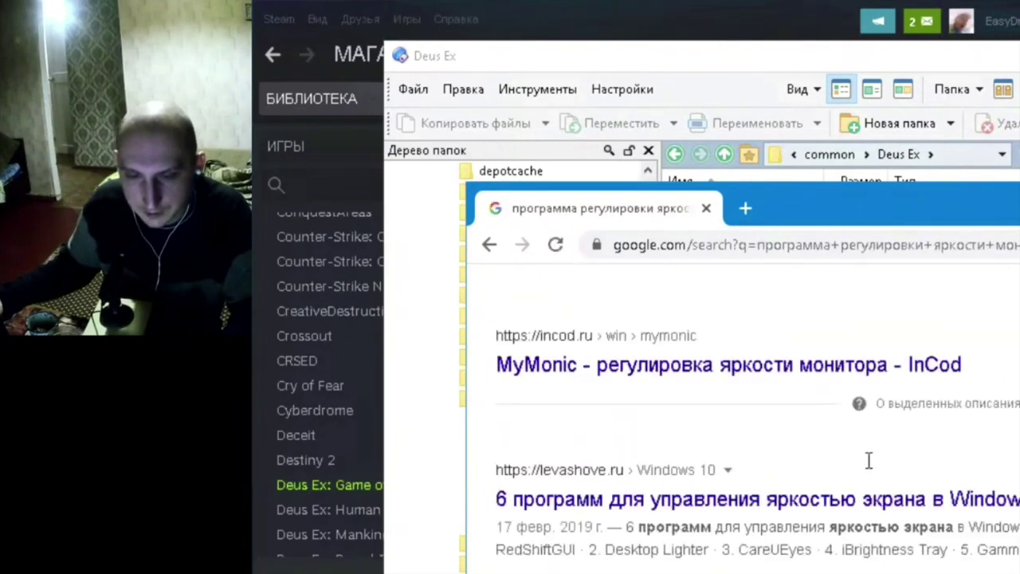
right_click(855, 500)
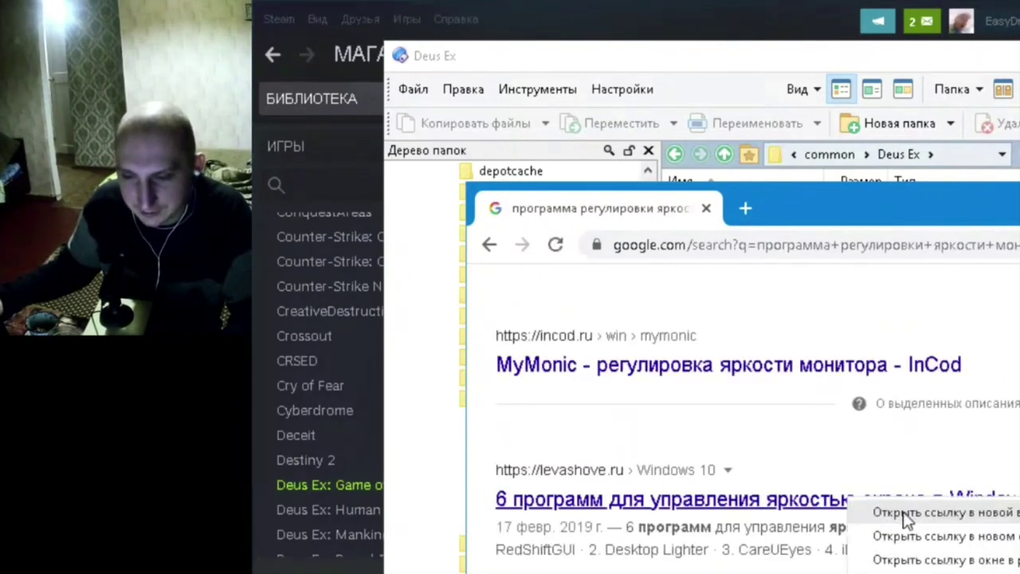
click(903, 513)
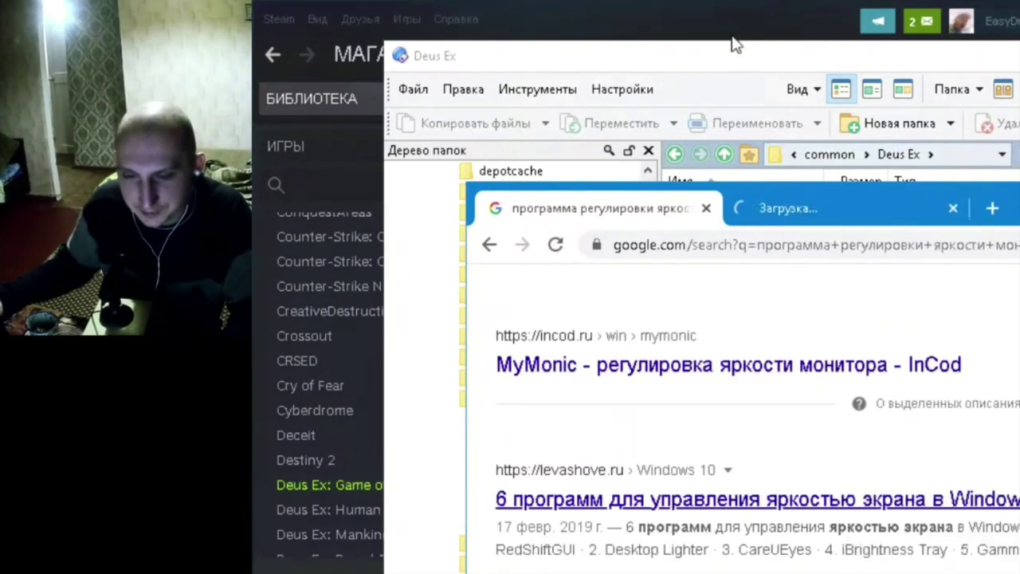
click(812, 207)
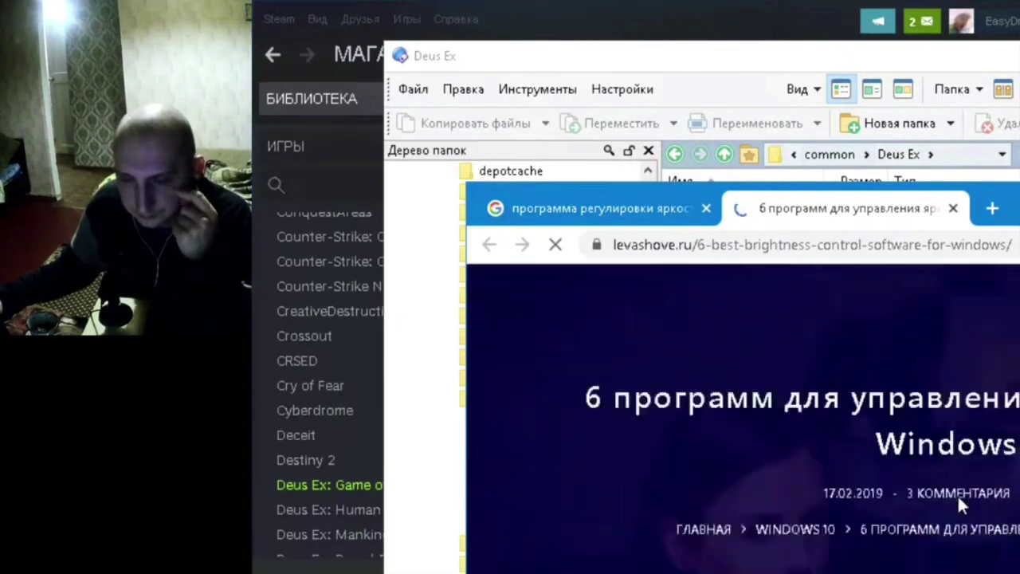
Read the brightness article's introduction and its RedShiftGUI section with the program's screenshot
scroll(958, 493, down, 3)
scroll(958, 488, down, 3)
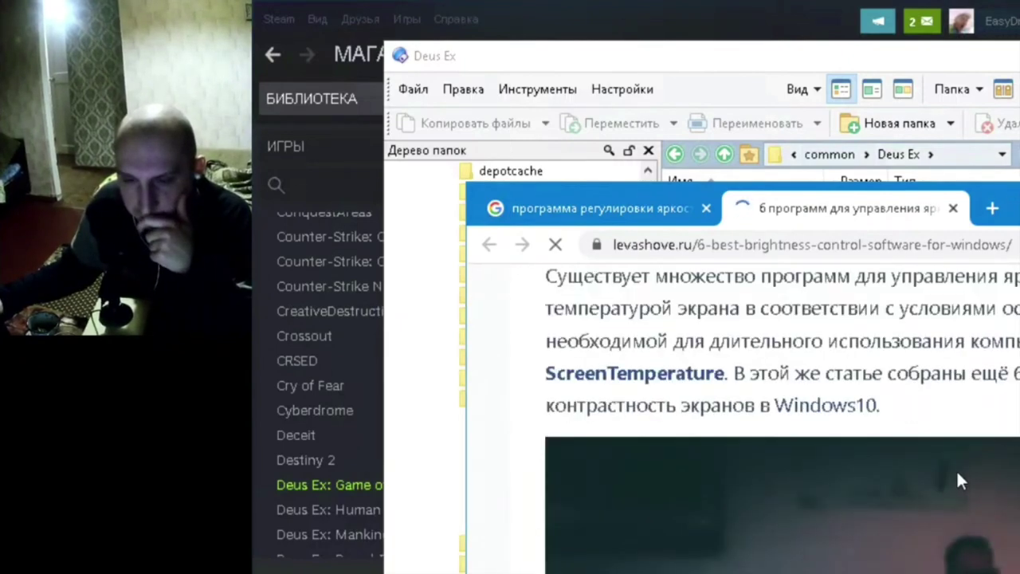
scroll(957, 471, up, 2)
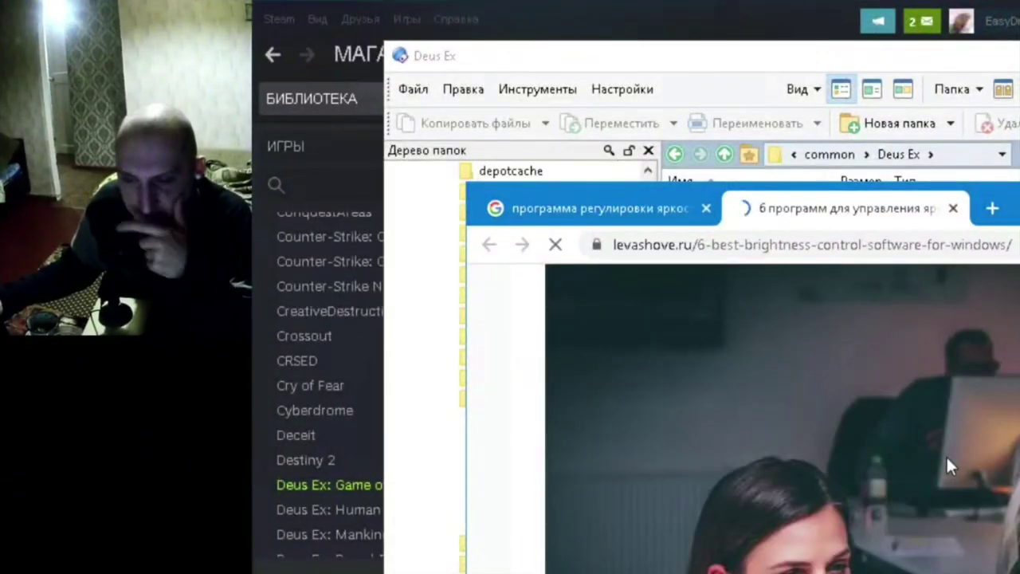
scroll(1004, 472, down, 5)
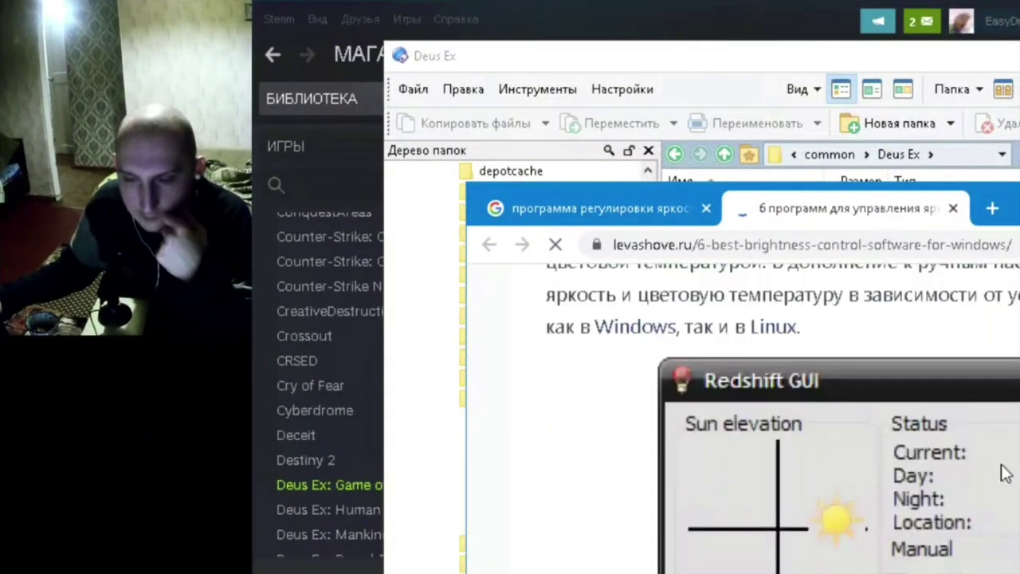
scroll(1004, 470, up, 3)
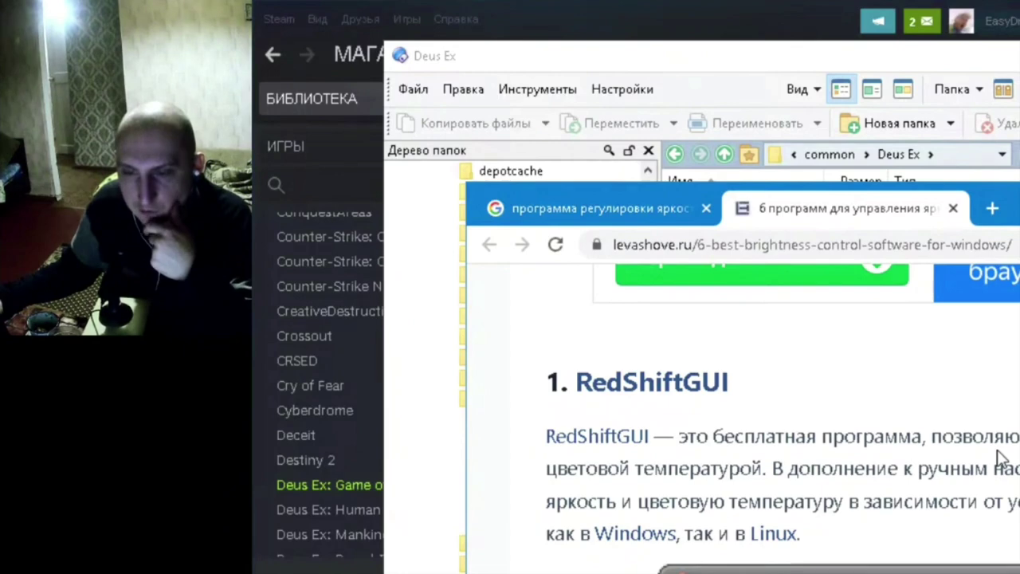
scroll(969, 478, down, 5)
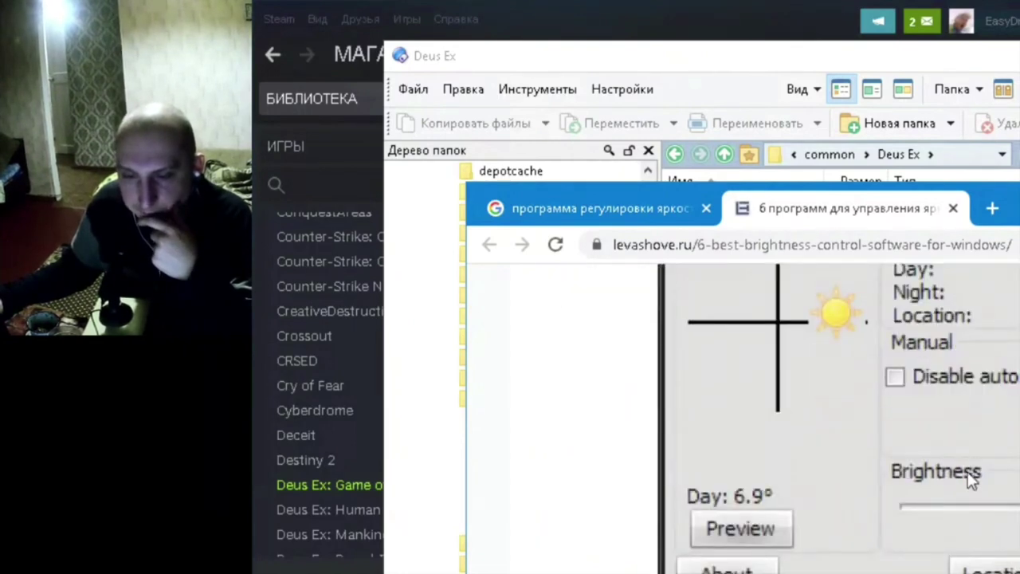
scroll(674, 496, up, 5)
click(640, 388)
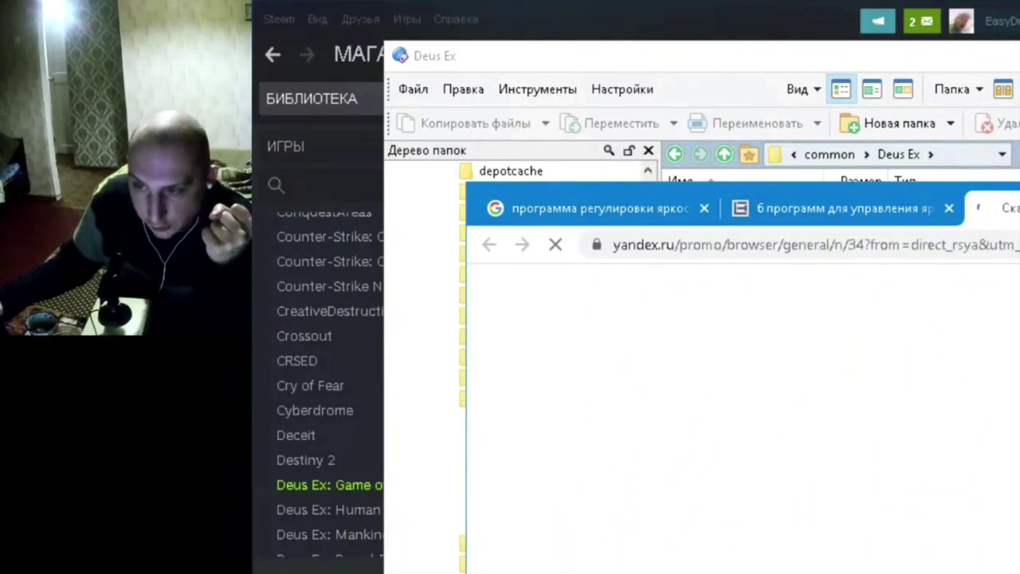
key(ctrl+w)
Open the RedShiftGUI download page linked in the article's first section
scroll(996, 412, down, 3)
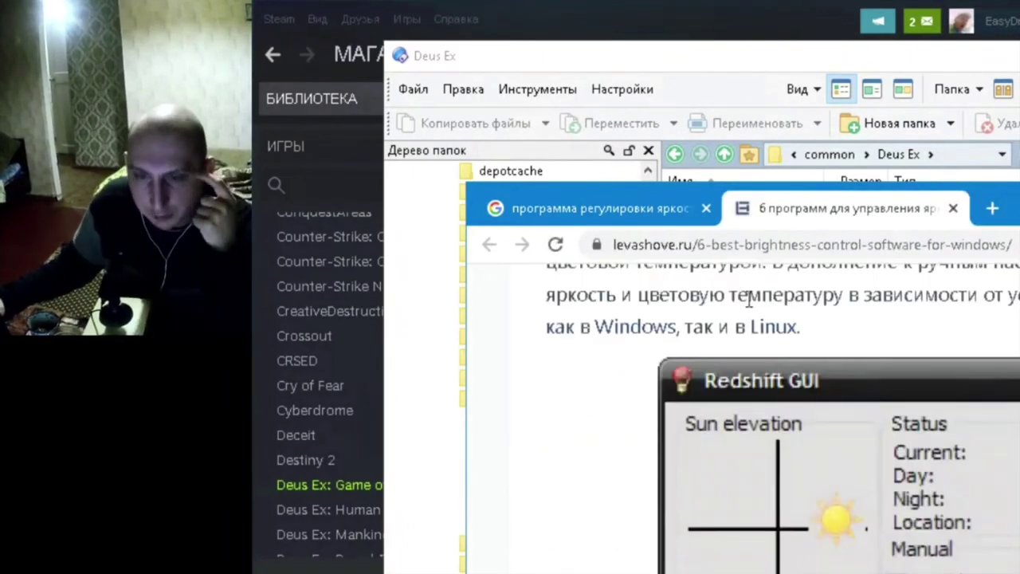
scroll(747, 310, up, 3)
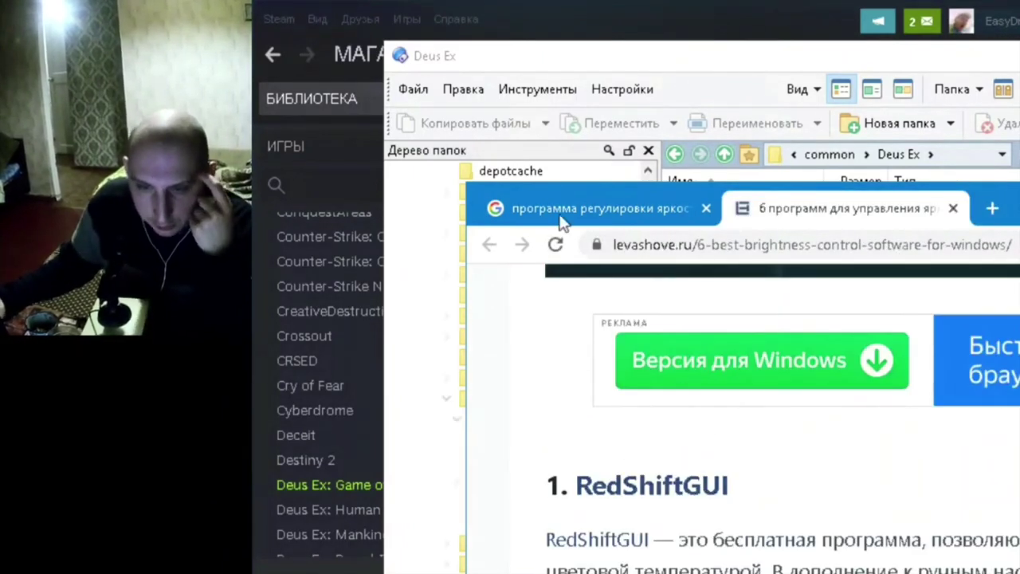
click(632, 544)
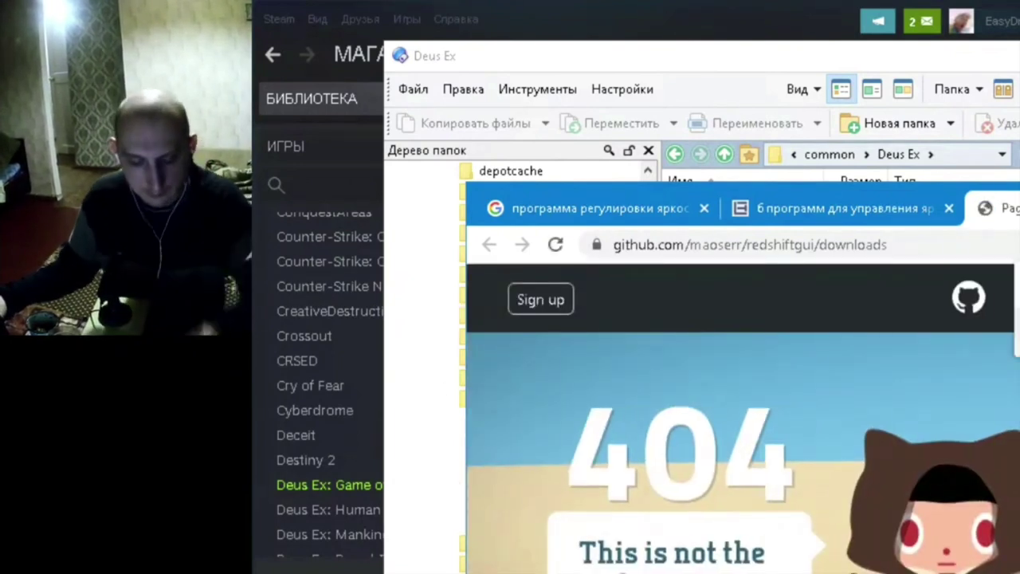
key(alt+Tab)
key(alt+Tab)
key(alt+Tab)
key(alt+Tab)
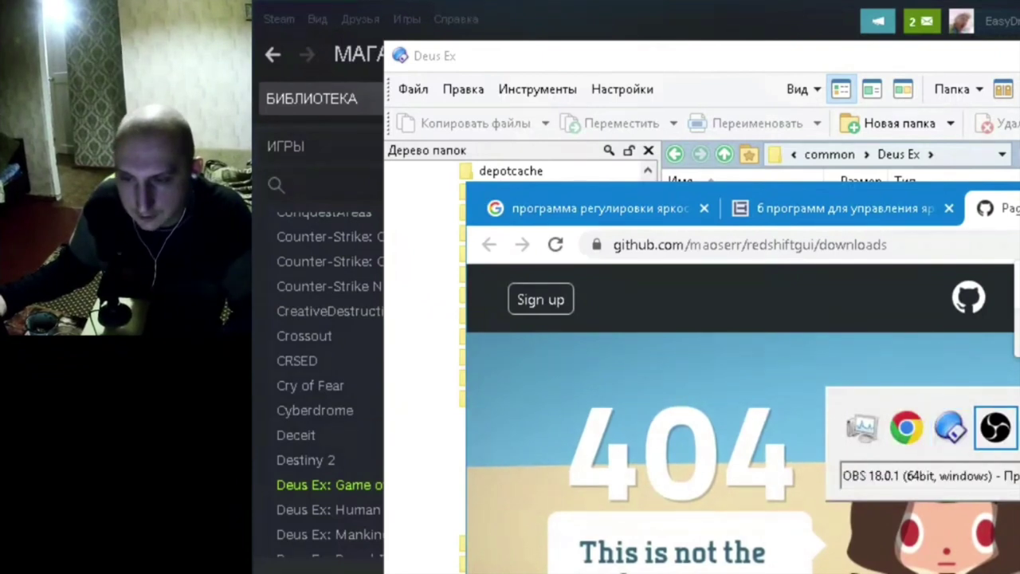
key(Escape)
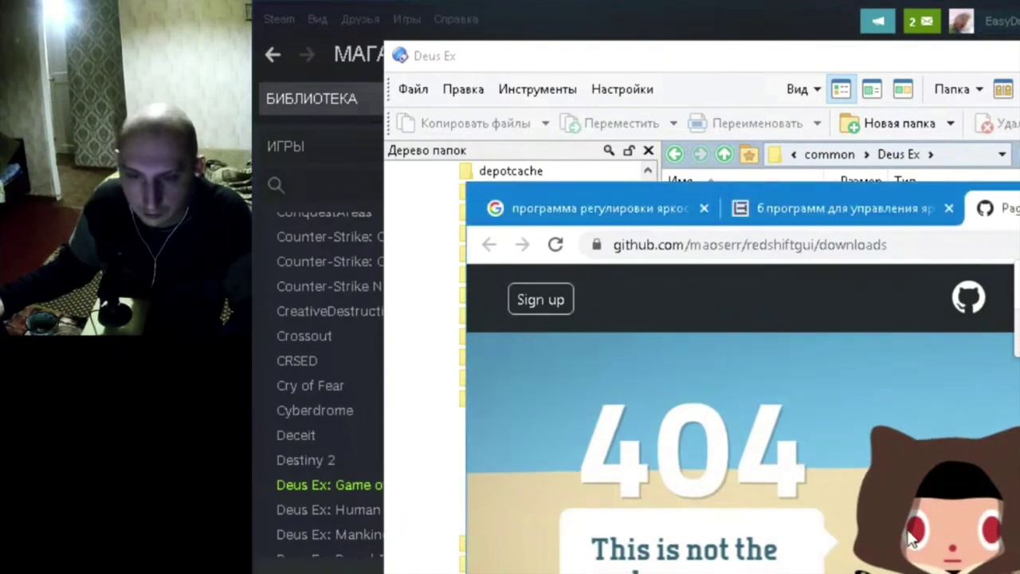
Close the GitHub RedShiftGUI downloads page and look through the article to the Desktop Lighter section
scroll(1008, 444, down, 5)
scroll(1008, 444, up, 5)
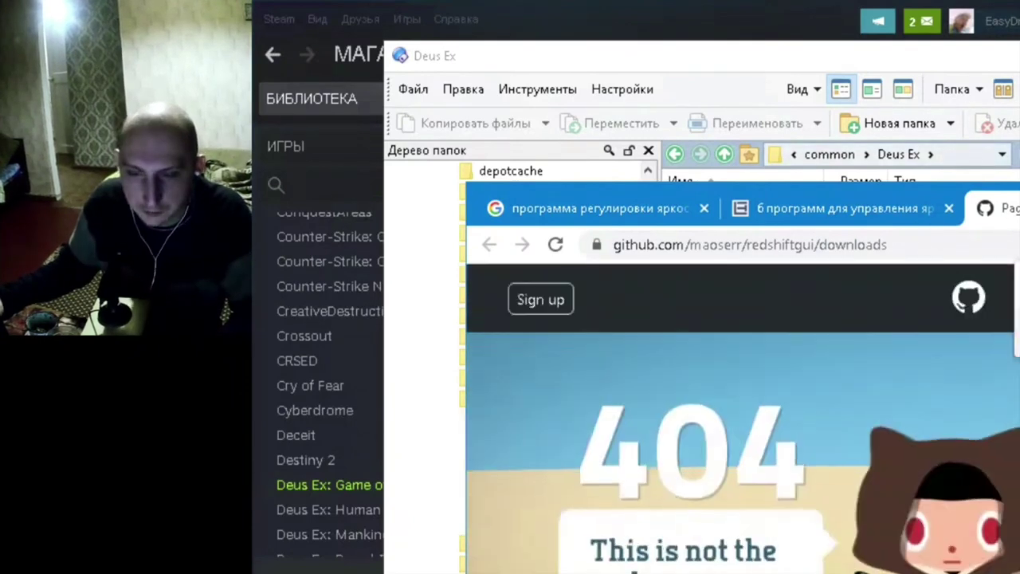
key(ctrl+w)
scroll(904, 406, down, 10)
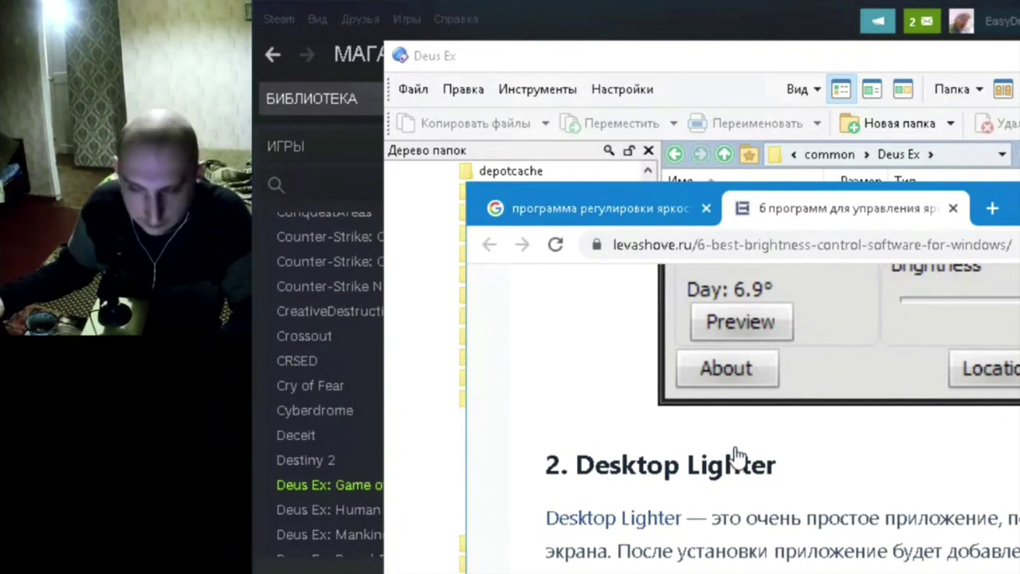
scroll(797, 398, up, 3)
scroll(903, 470, up, 4)
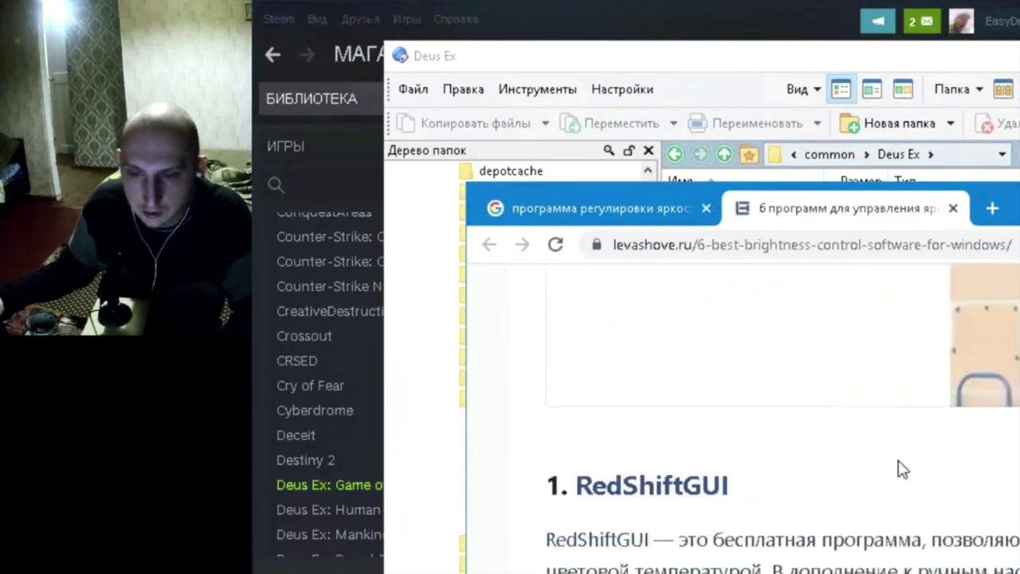
scroll(903, 470, down, 7)
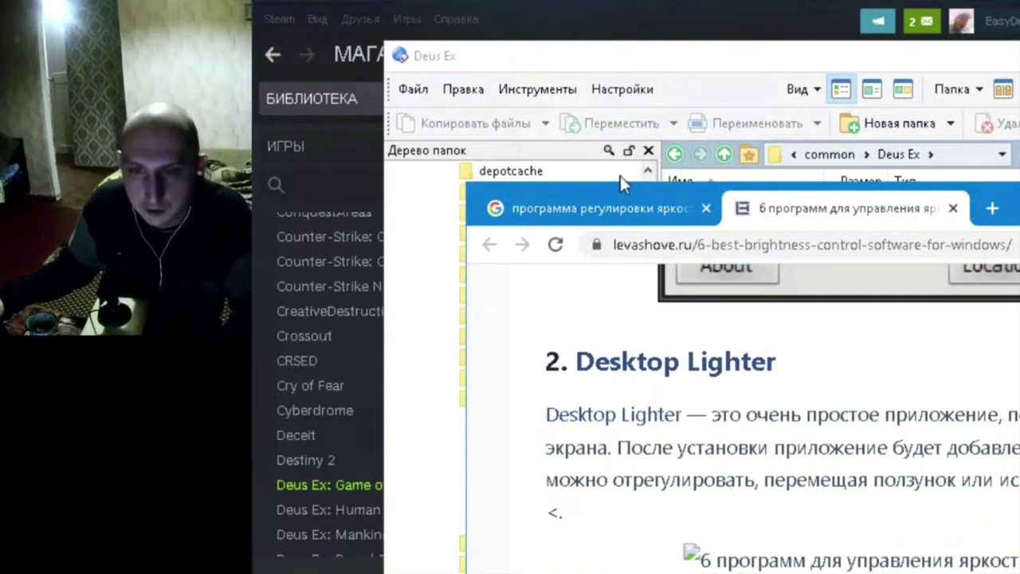
Search Google in a new tab for "my monic горячие клавиши" and close the results tab
click(620, 219)
scroll(880, 470, up, 3)
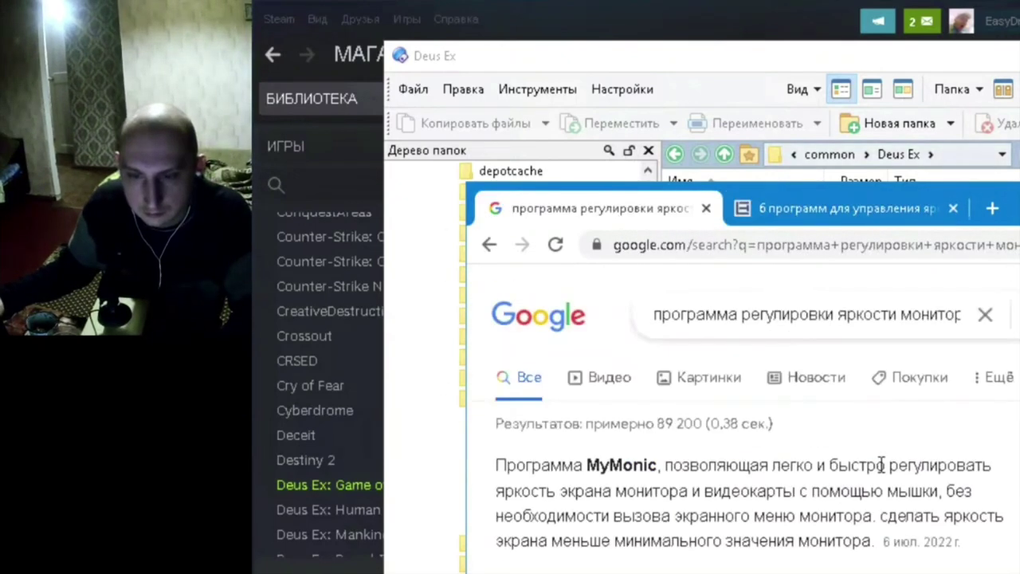
click(992, 208)
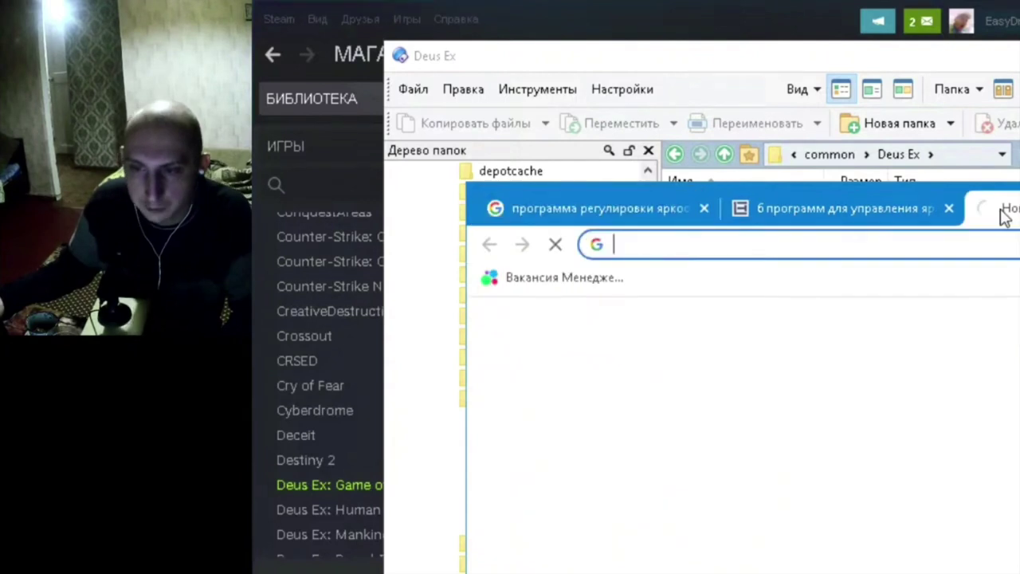
text(my )
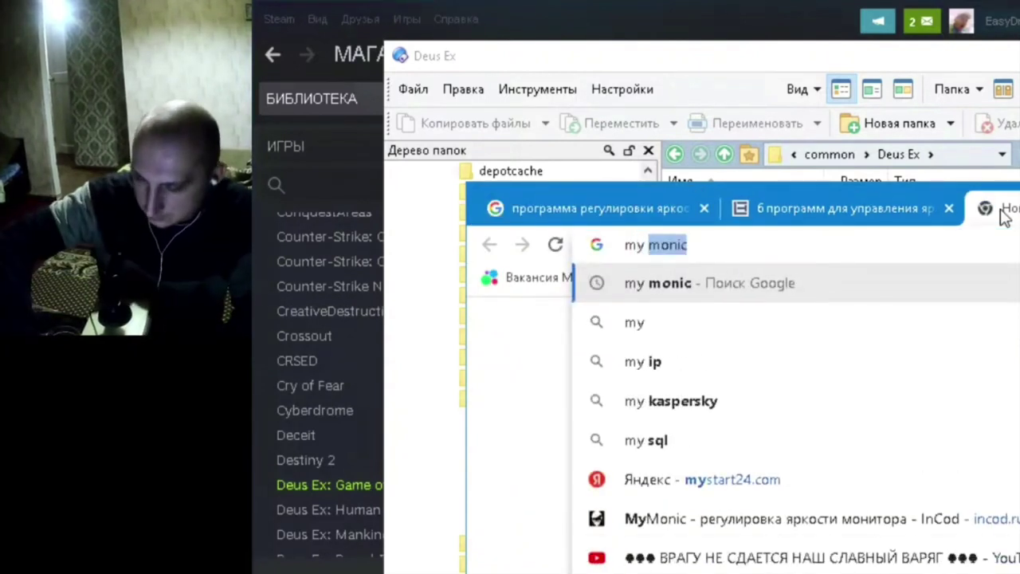
text(monic ro)
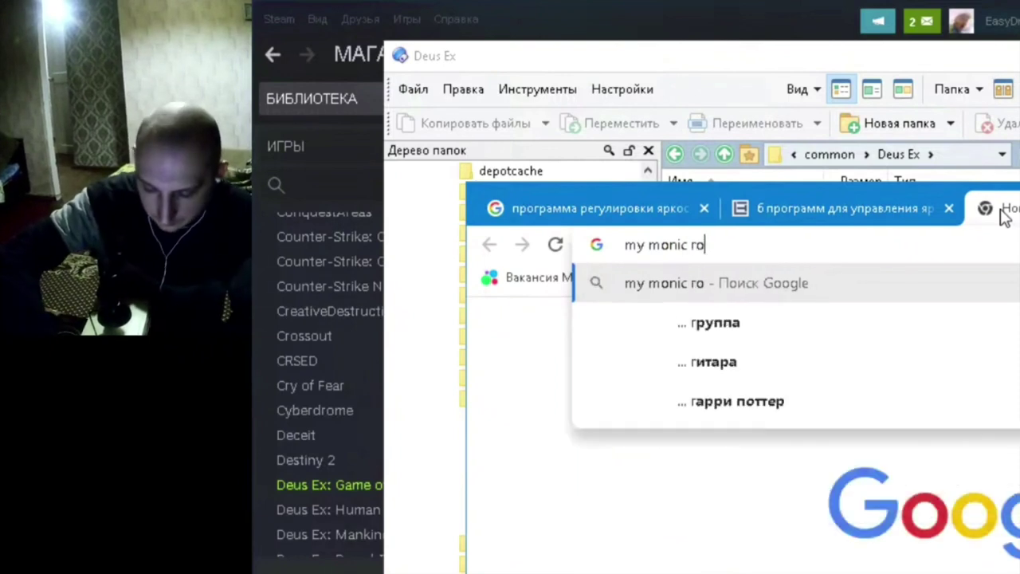
text(ря)
key(Down)
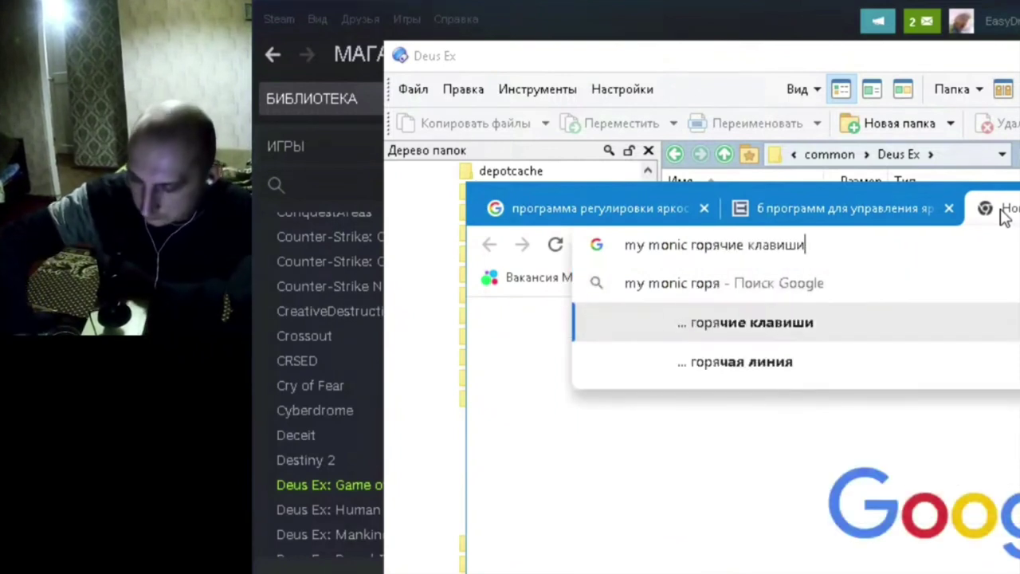
key(Return)
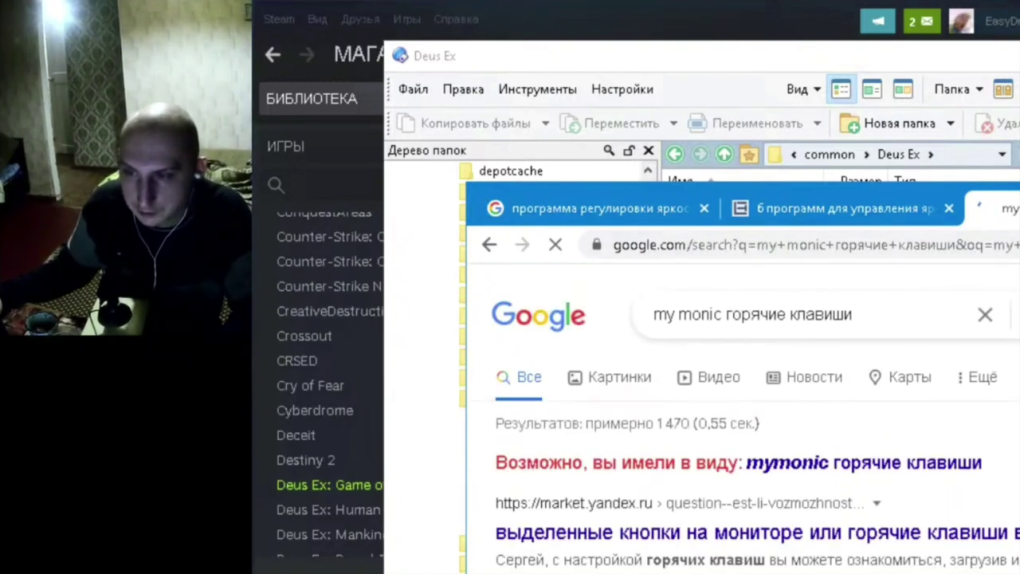
key(ctrl+w)
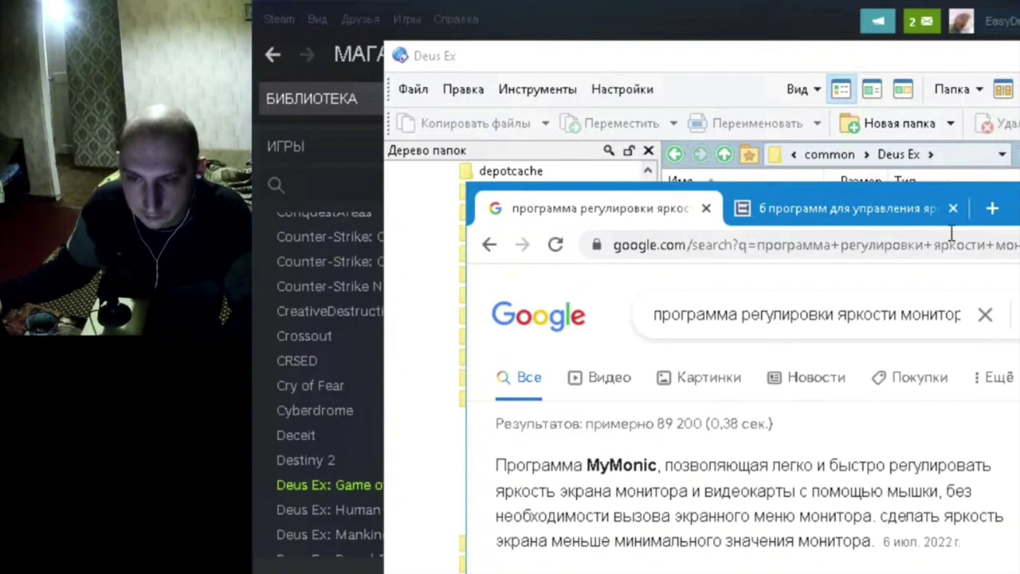
Open the article's Desktop Lighter link in a new tab and switch to that page
click(856, 204)
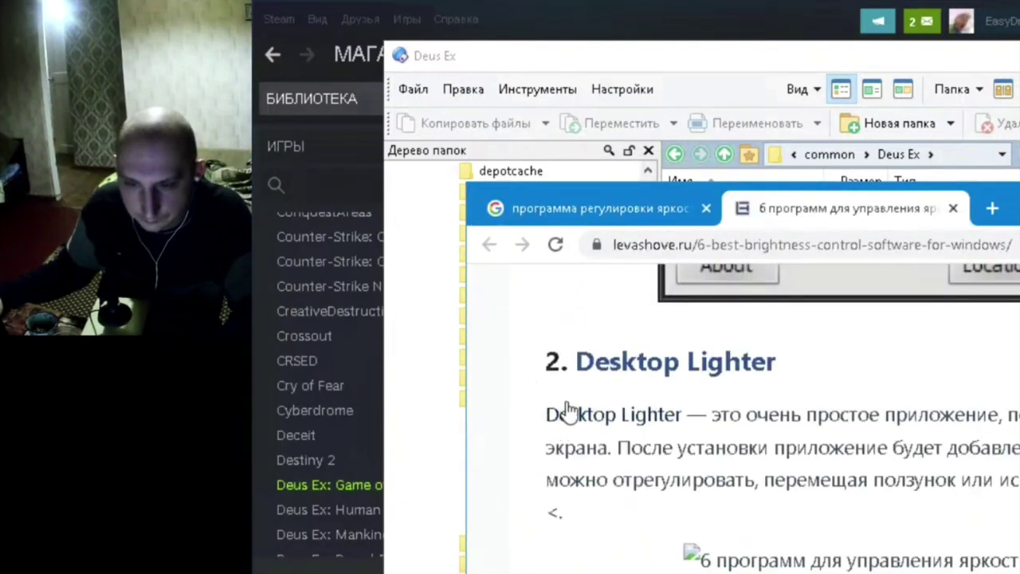
right_click(629, 414)
click(735, 418)
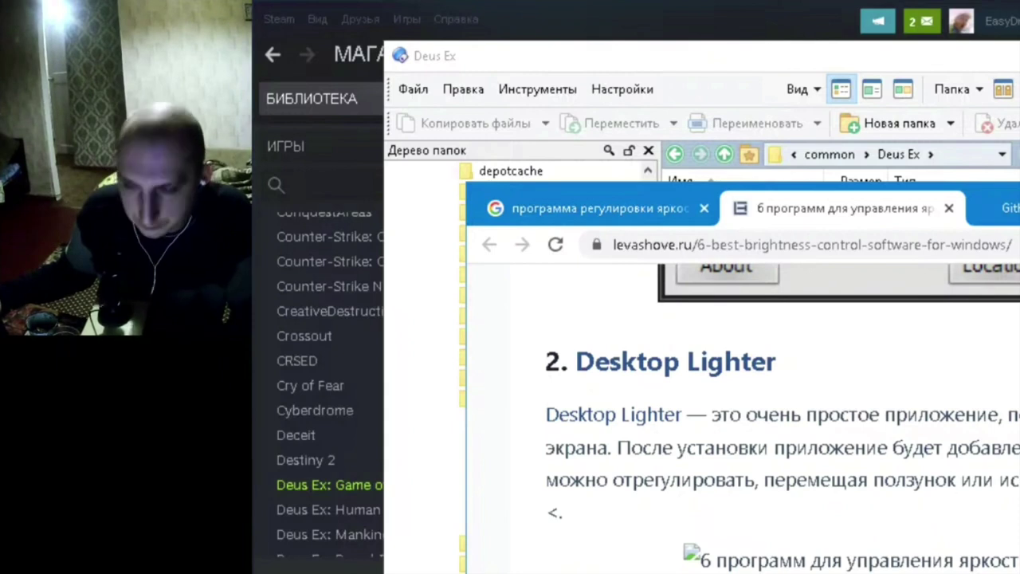
key(ctrl+Tab)
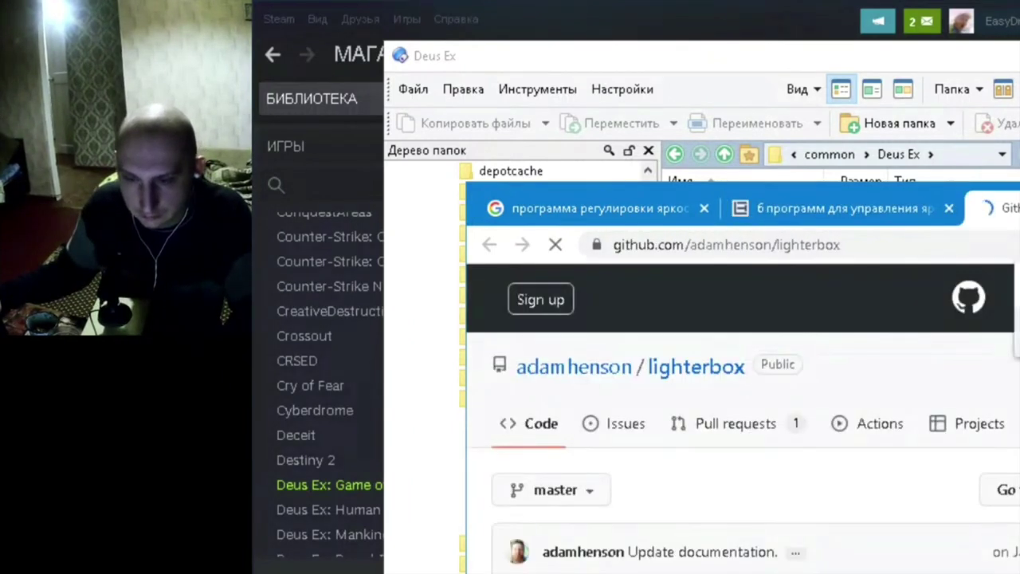
Examine the lighterbox repository's file list and the description, usage and code examples in its README
scroll(741, 414, down, 2)
scroll(741, 414, down, 6)
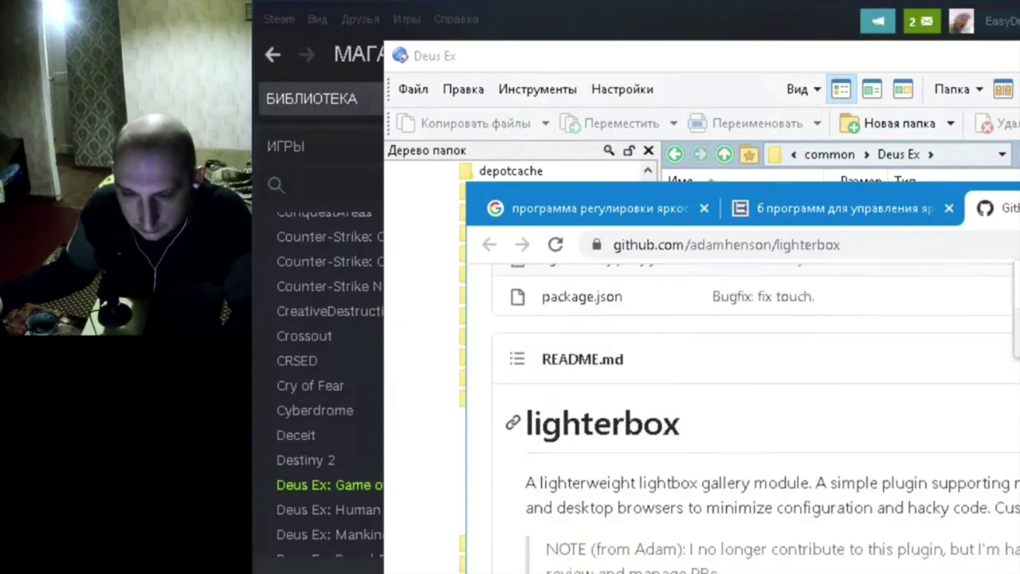
scroll(741, 415, down, 2)
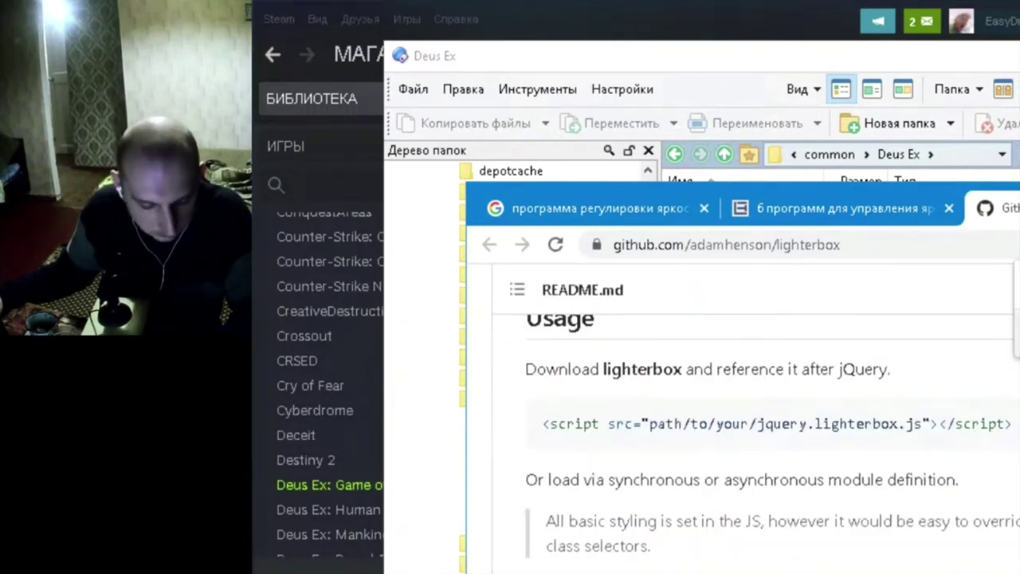
scroll(741, 414, down, 6)
scroll(742, 415, up, 3)
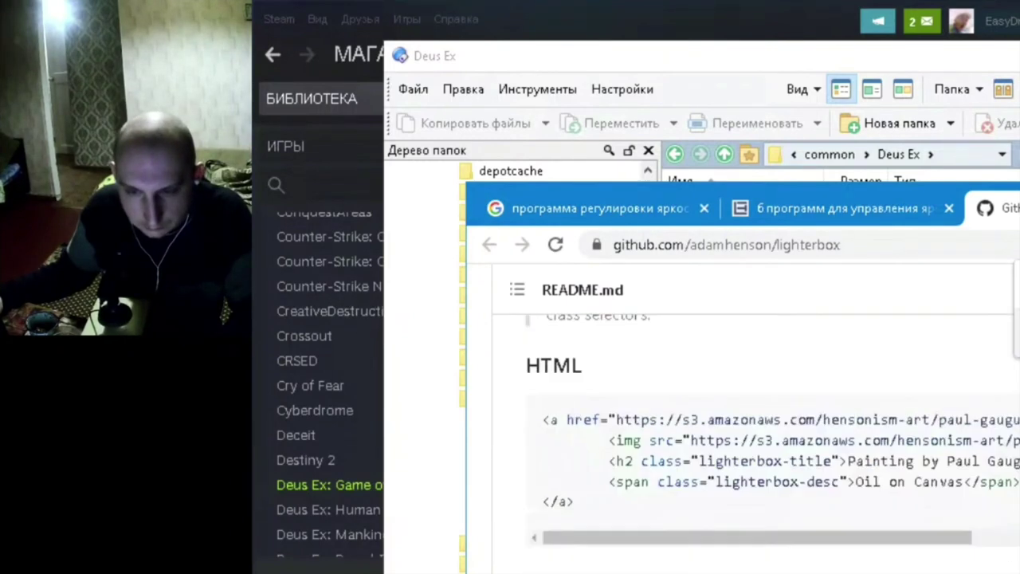
scroll(741, 414, up, 10)
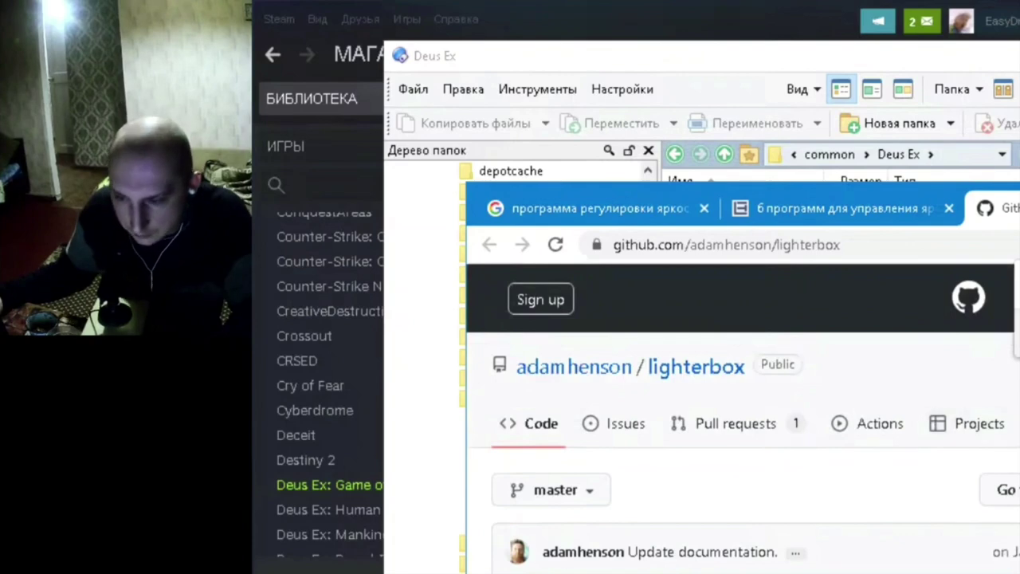
scroll(741, 414, down, 8)
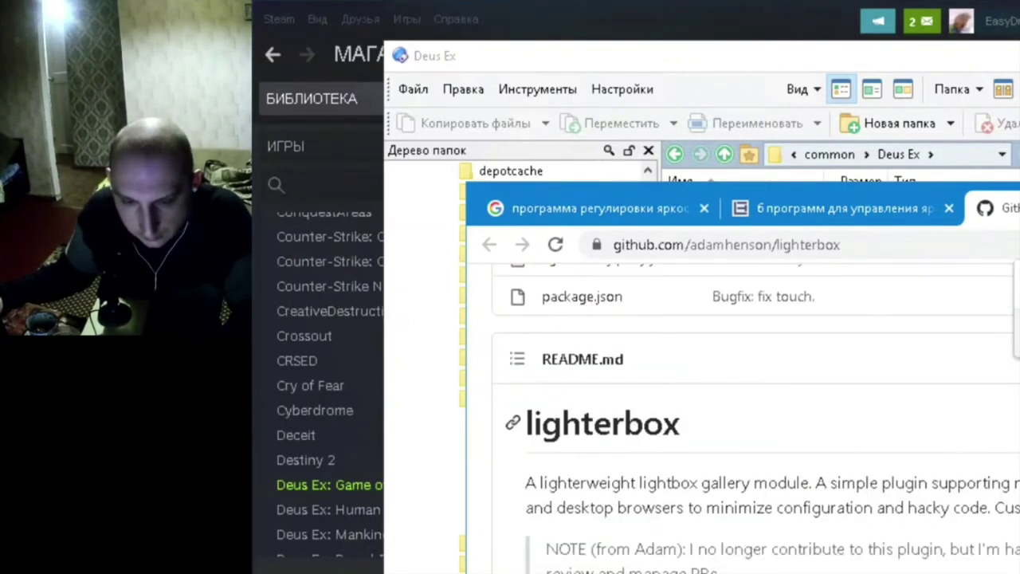
scroll(741, 415, down, 10)
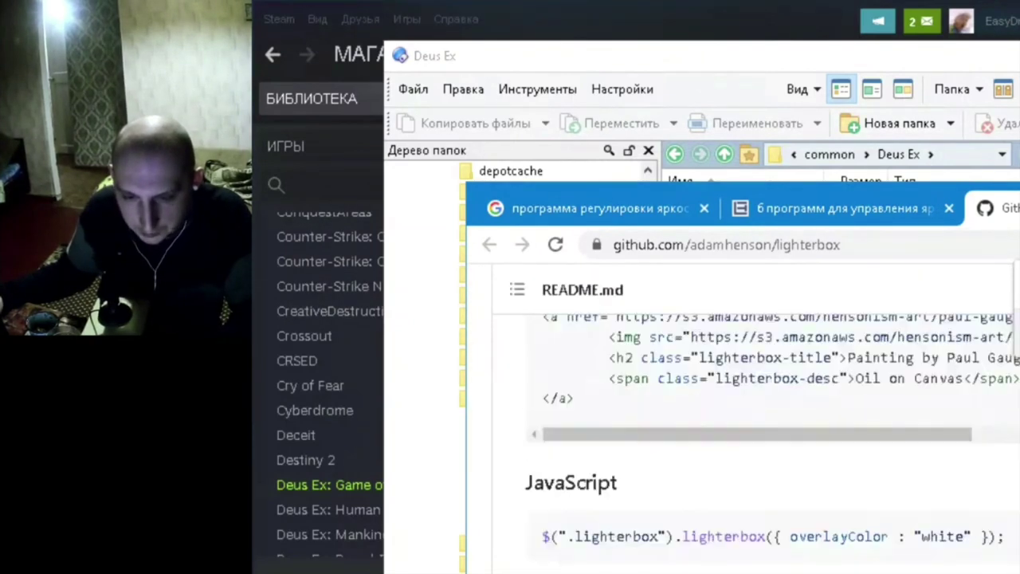
scroll(741, 414, up, 18)
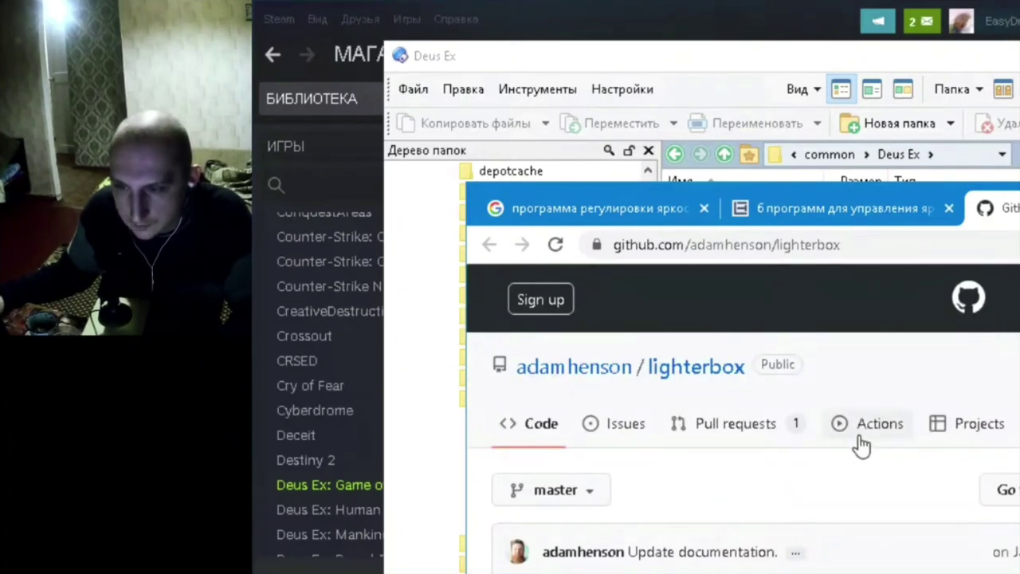
Recheck the article's Desktop Lighter section and return to the lighterbox repository's file list
click(885, 211)
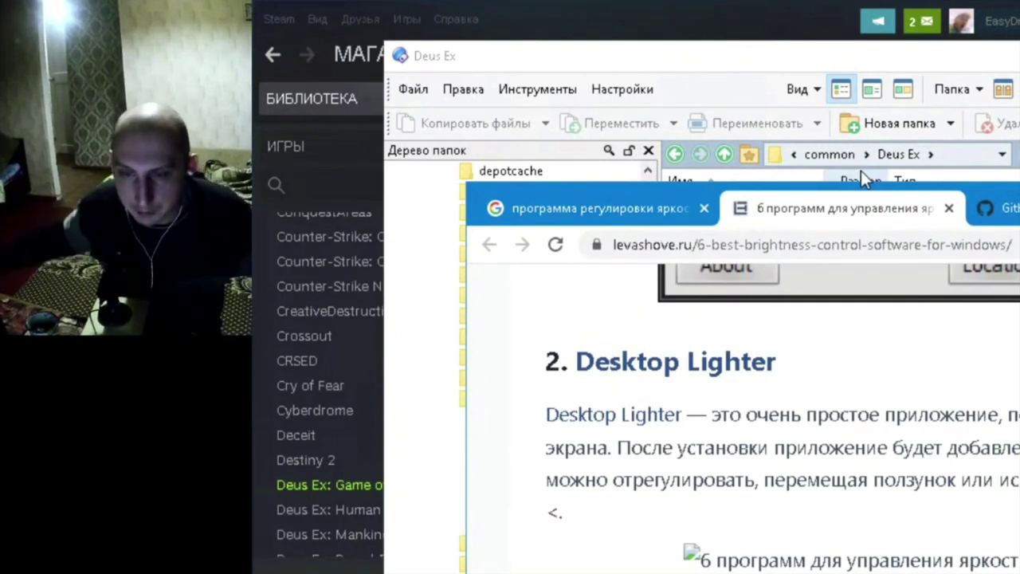
key(ctrl+Tab)
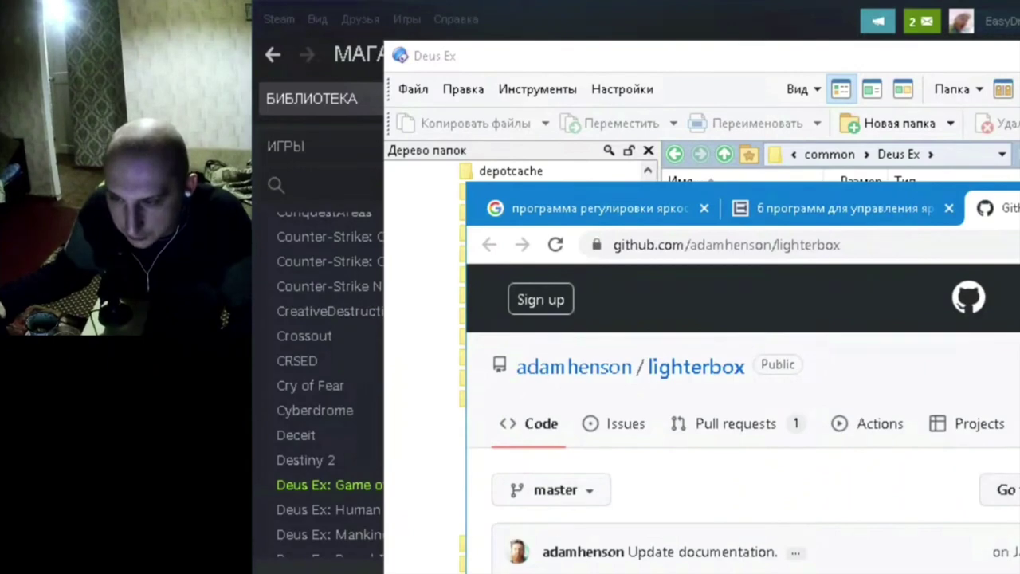
scroll(741, 398, down, 7)
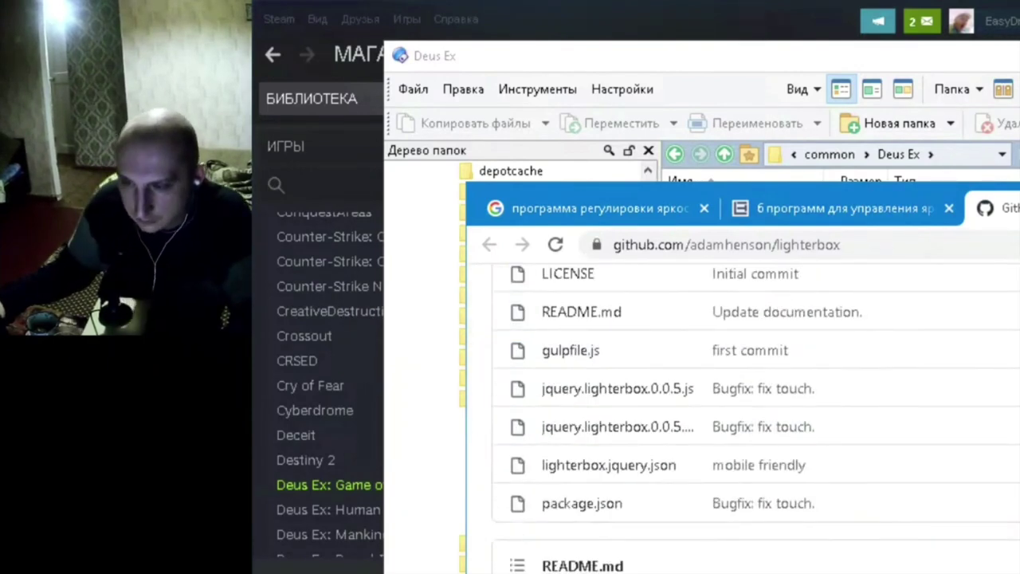
Check the README's usage section, browse the lighterbox repository's full file list in the file finder, and return to the repository page
scroll(741, 399, down, 5)
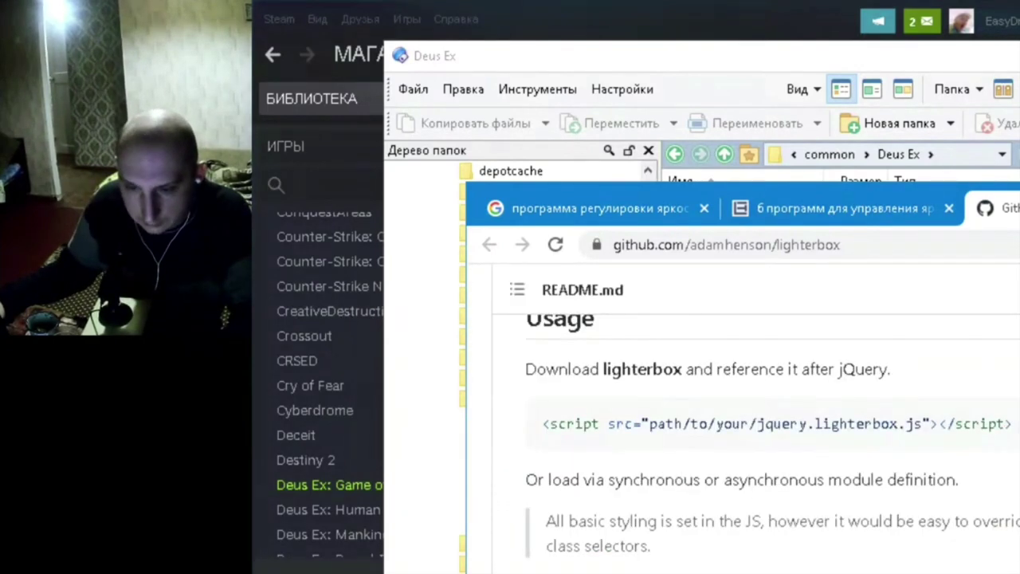
scroll(741, 398, up, 10)
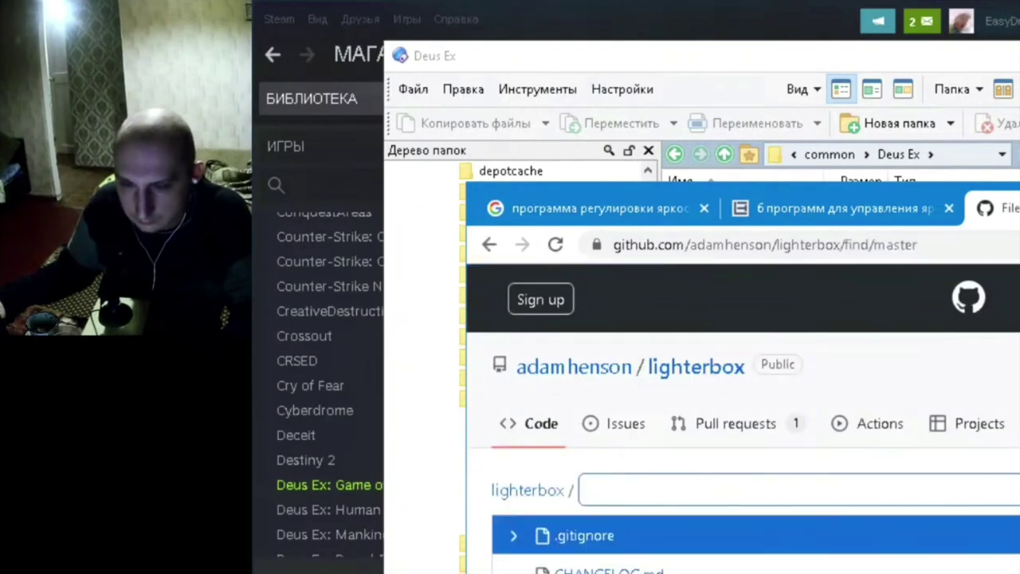
scroll(742, 418, down, 12)
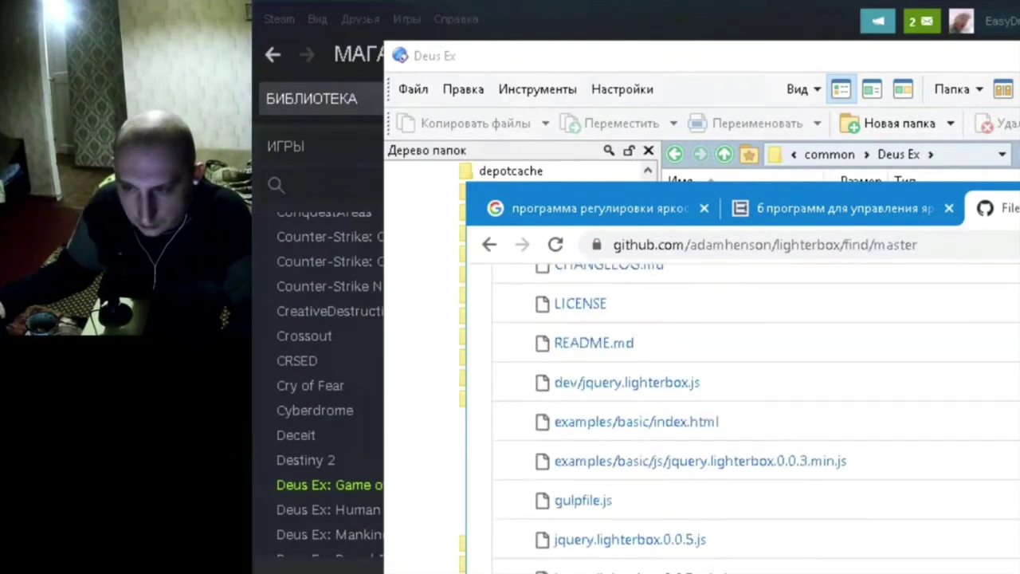
scroll(741, 399, up, 10)
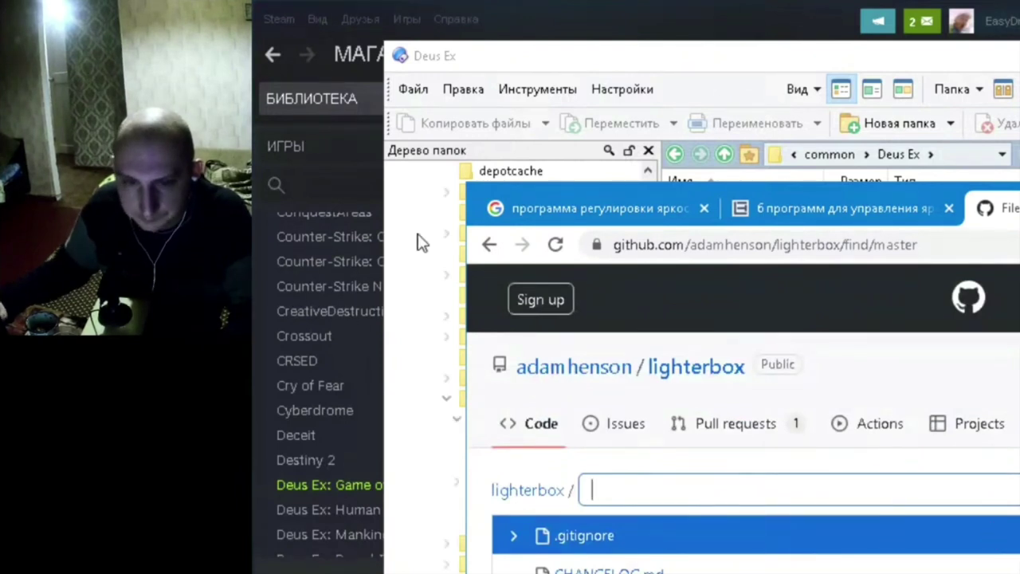
click(489, 244)
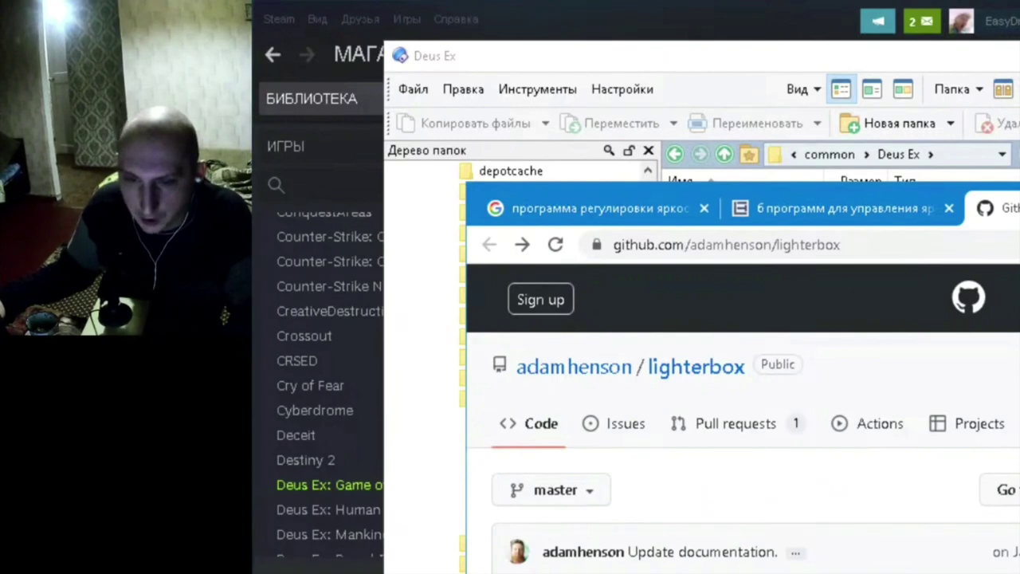
Read the lighterbox README's usage notes, JavaScript example and options below the file list
scroll(741, 414, down, 4)
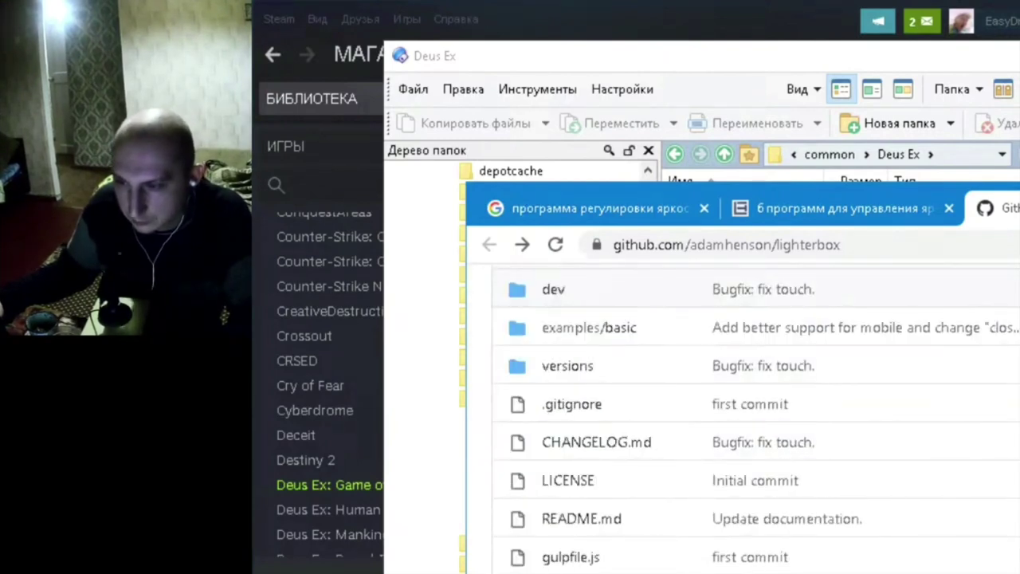
scroll(741, 414, down, 3)
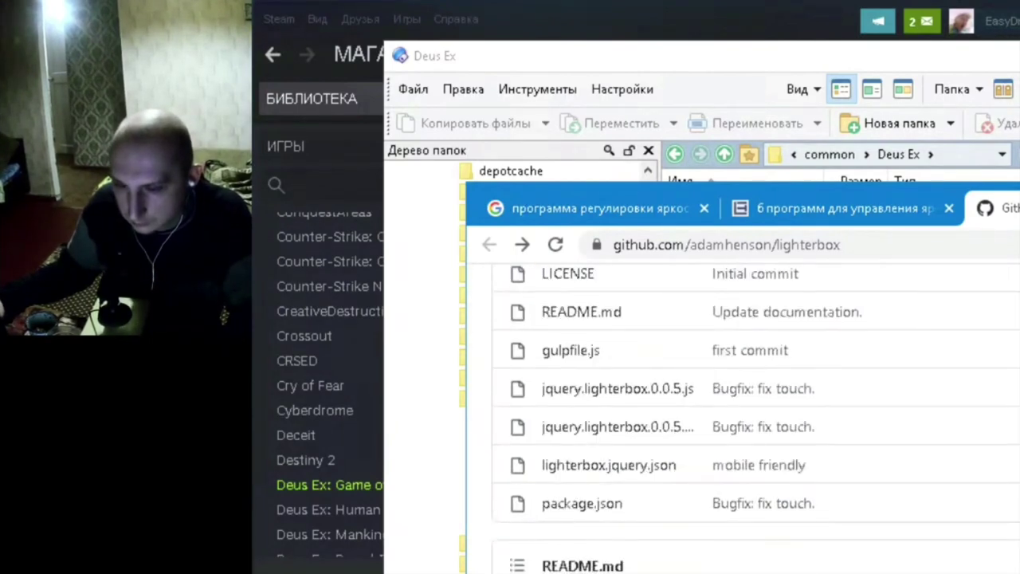
scroll(741, 414, down, 3)
scroll(741, 414, down, 4)
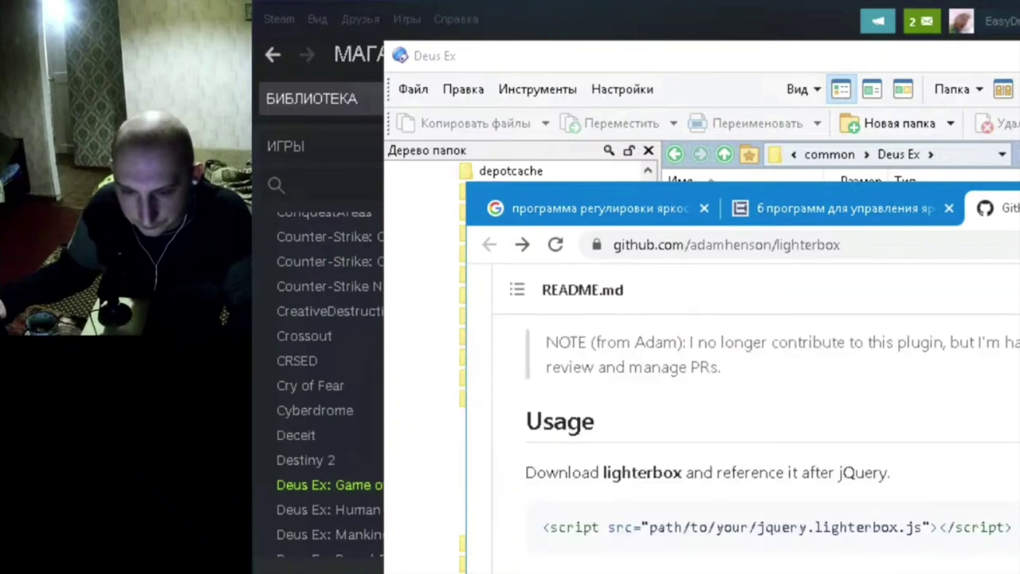
scroll(651, 462, down, 4)
scroll(614, 460, down, 4)
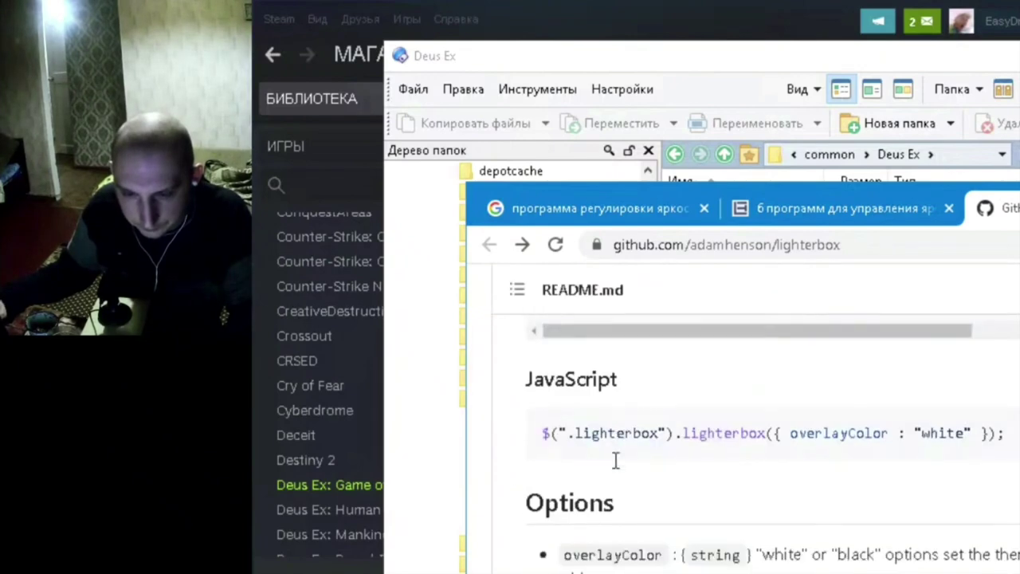
scroll(615, 461, up, 15)
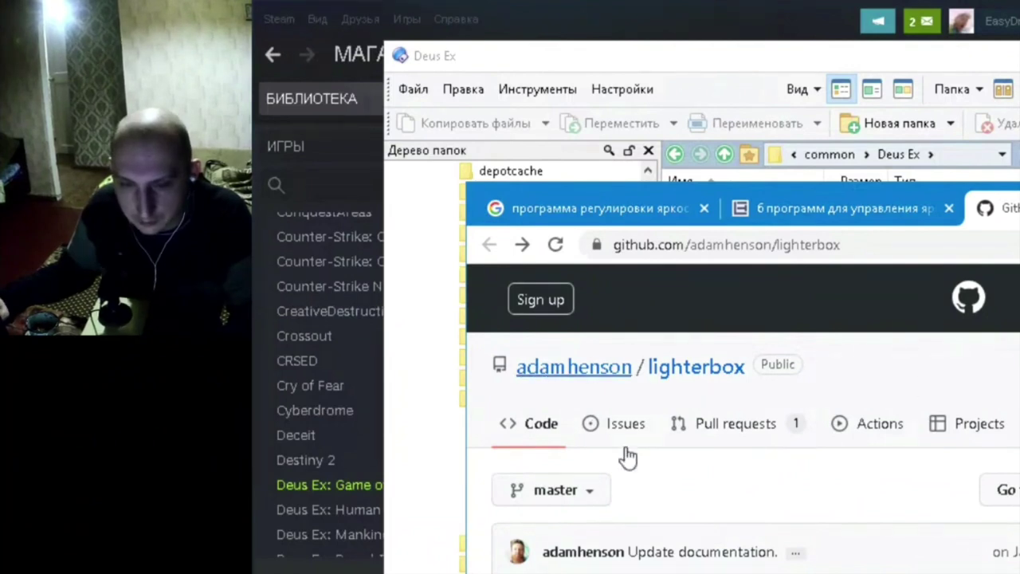
Download the master branch of the lighterbox repository as lighterbox-master.zip and open the archive
click(582, 494)
click(581, 492)
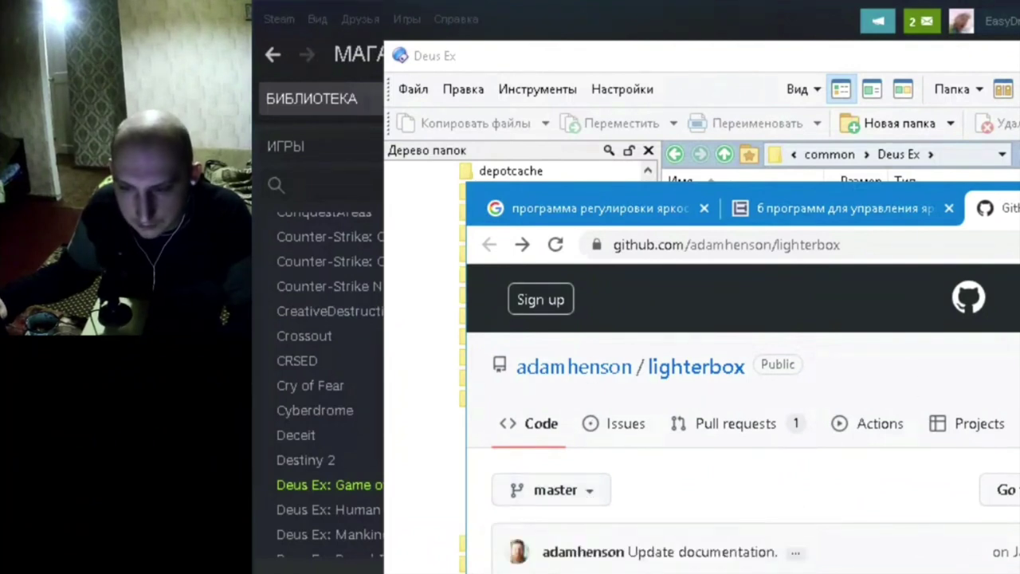
scroll(581, 494, down, 2)
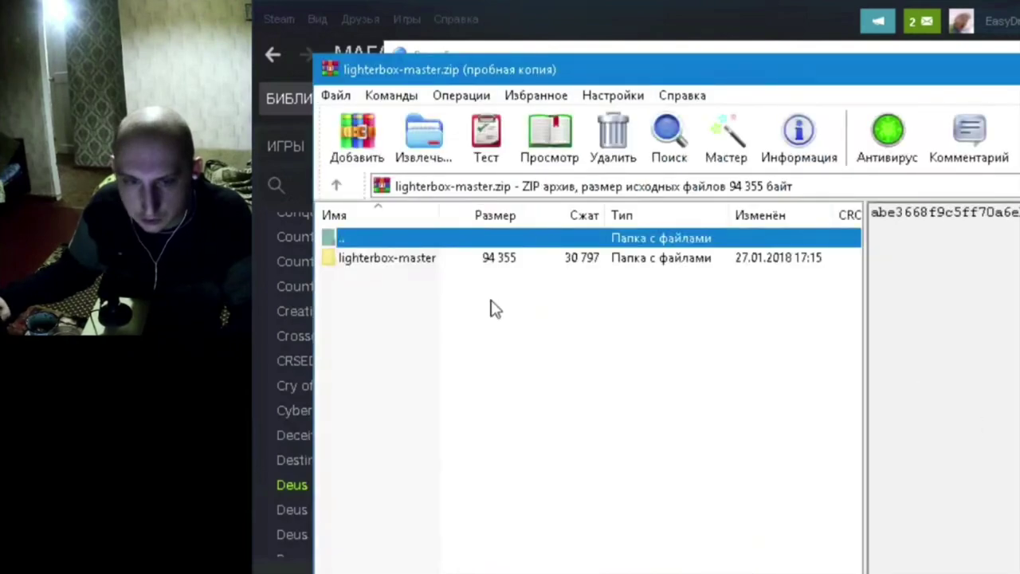
Inspect the files in the archive's lighterbox-master folder, then close the archive and the repository's clone options
click(421, 265)
double_click(421, 265)
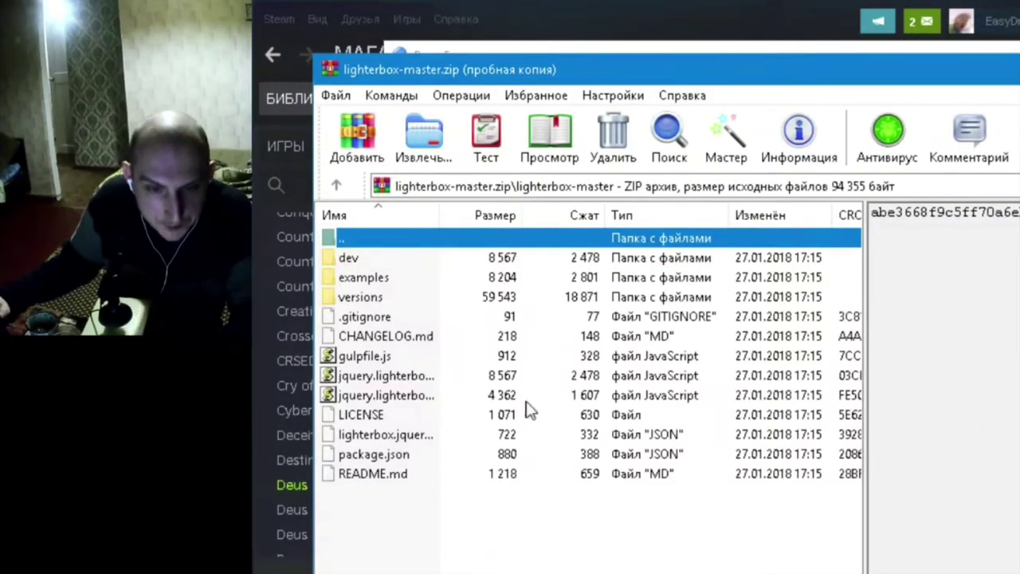
key(alt+F4)
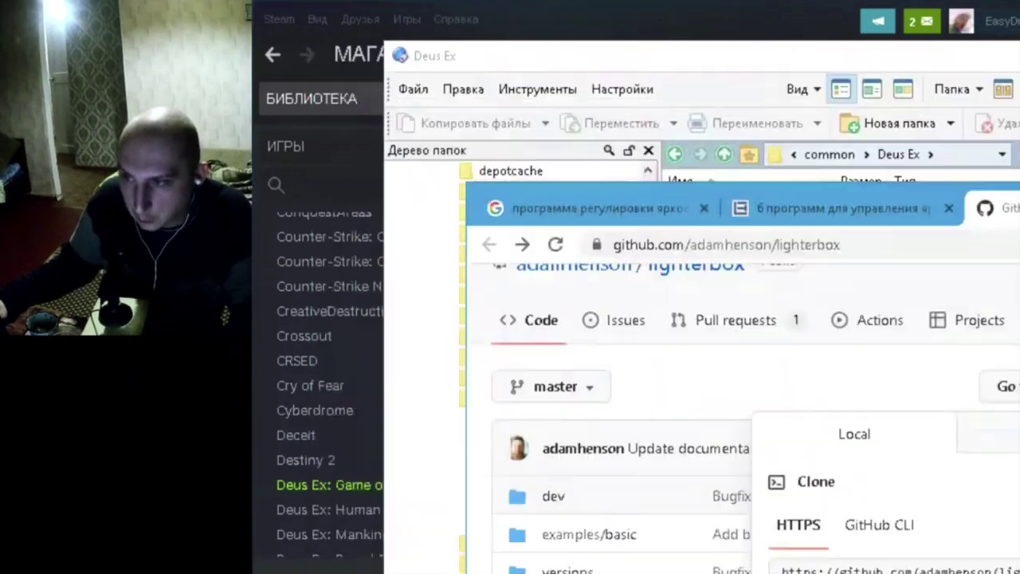
click(834, 382)
Look through the lighterbox page again for a usable program, checking the README, the file list and the latest commit's details
scroll(834, 382, down, 4)
scroll(741, 415, down, 12)
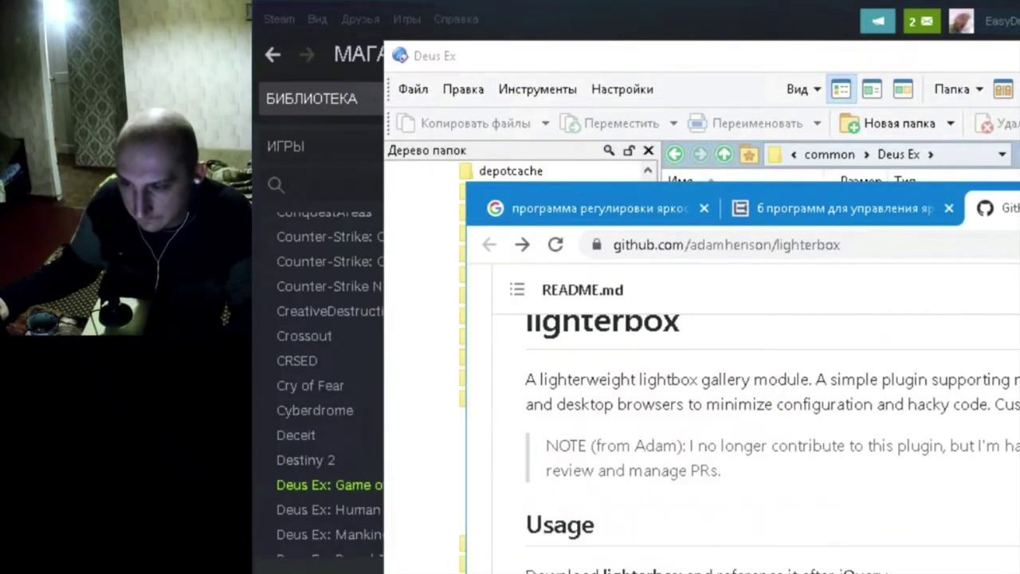
scroll(741, 414, up, 5)
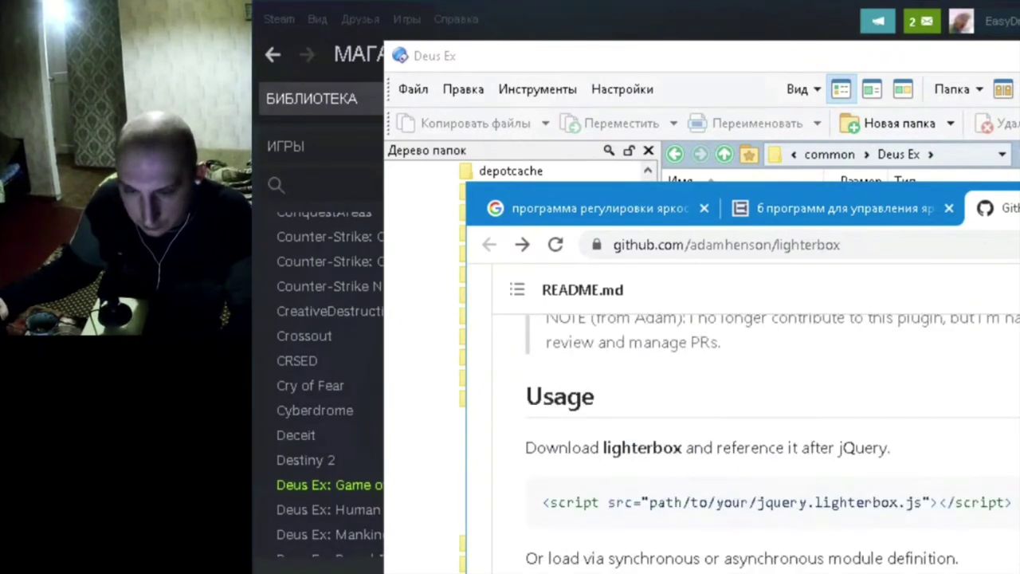
scroll(741, 414, up, 8)
scroll(741, 414, down, 8)
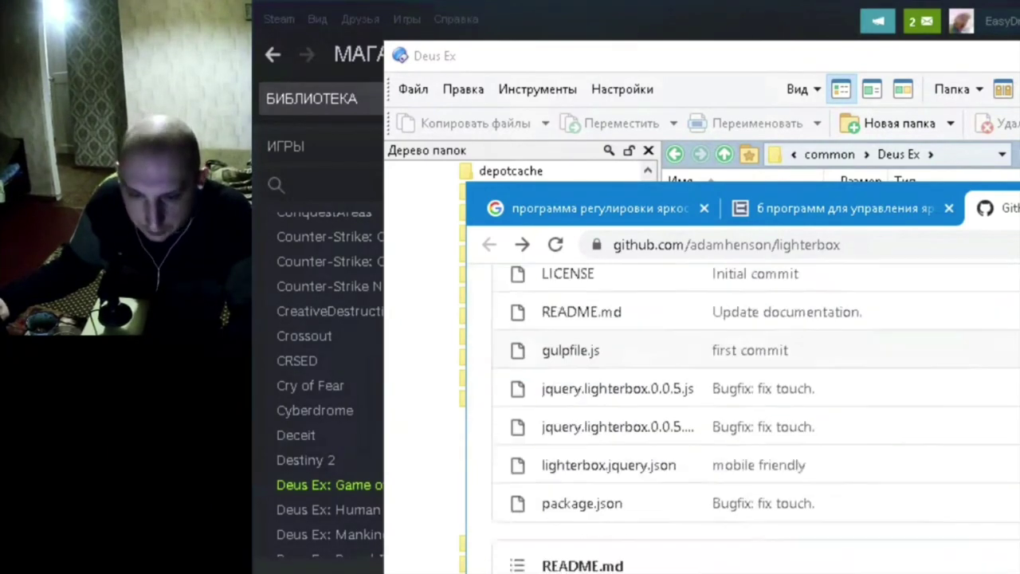
scroll(741, 414, up, 6)
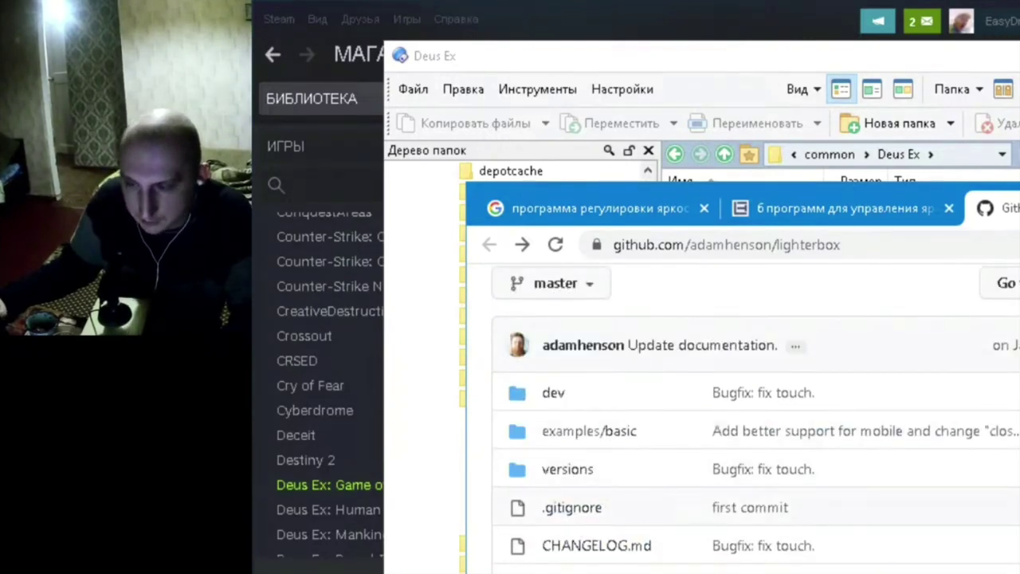
scroll(741, 415, down, 5)
scroll(741, 414, up, 7)
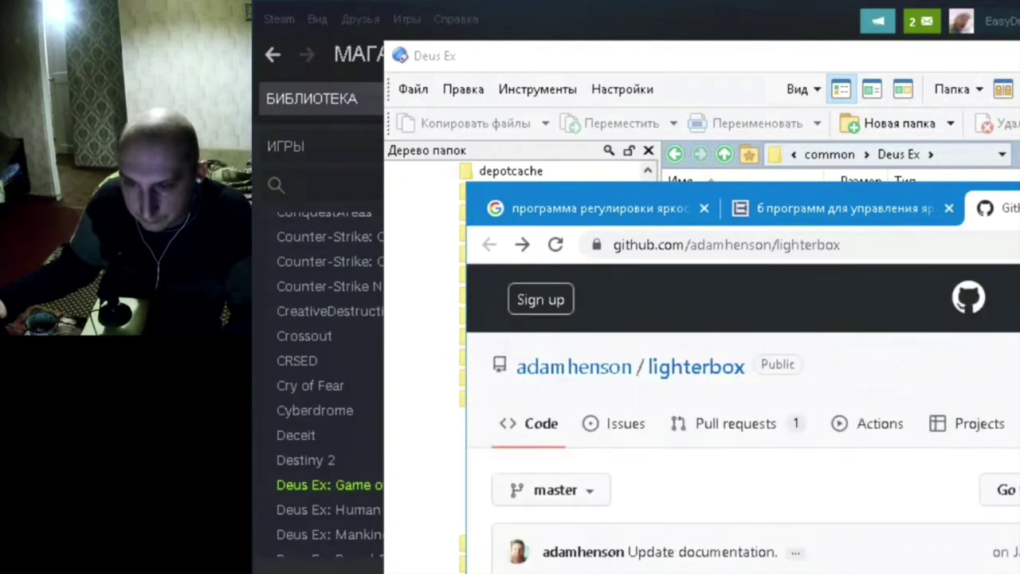
click(796, 554)
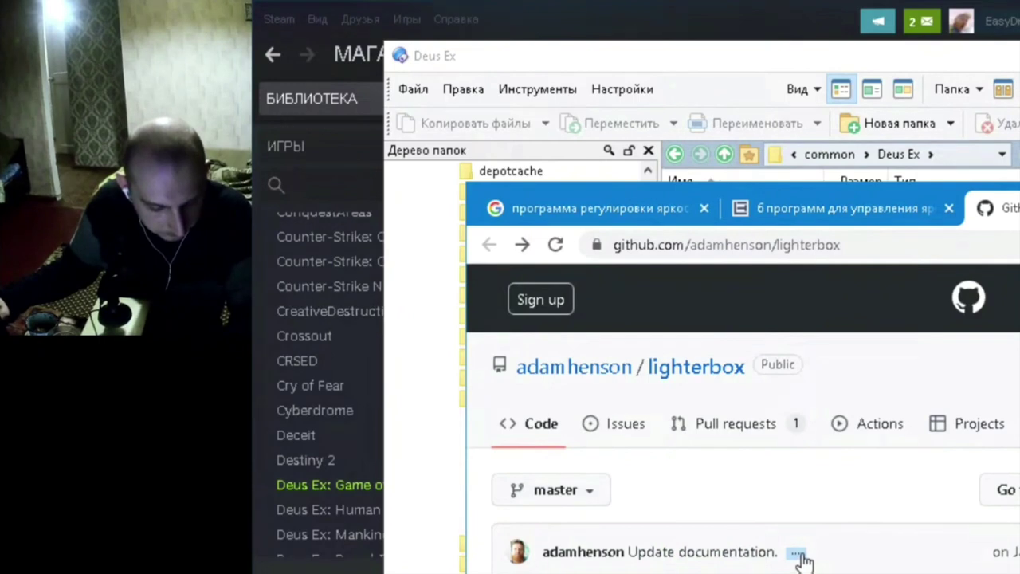
scroll(741, 415, down, 5)
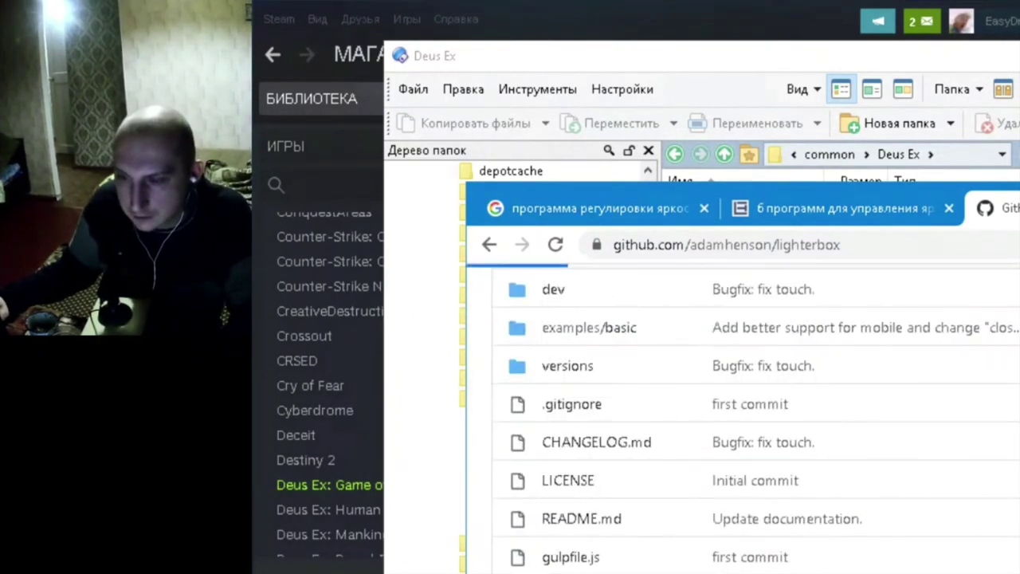
Browse the tags of the lighterbox repository and open the v0.0.6 release to examine its assets
scroll(741, 414, down, 3)
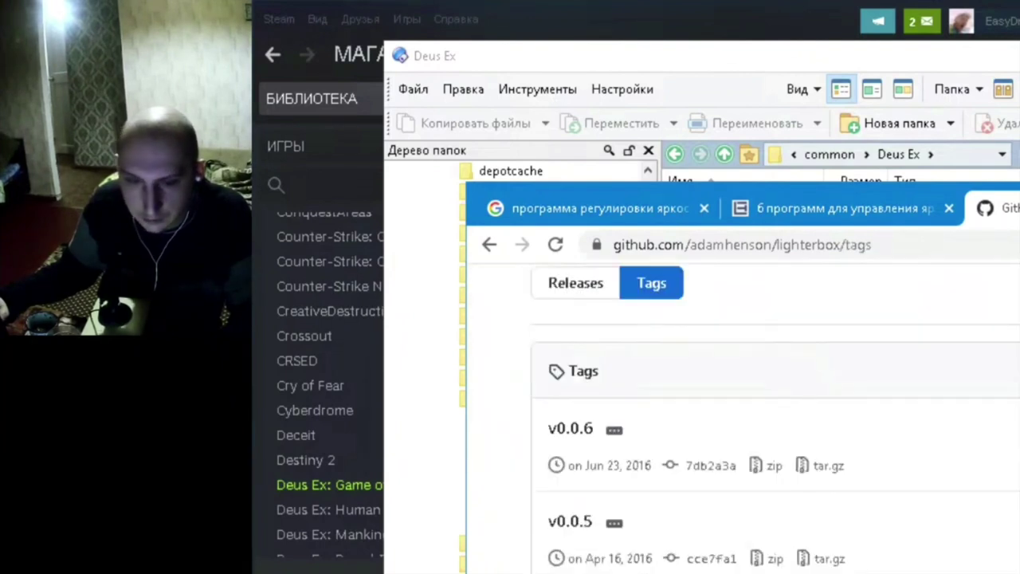
click(569, 428)
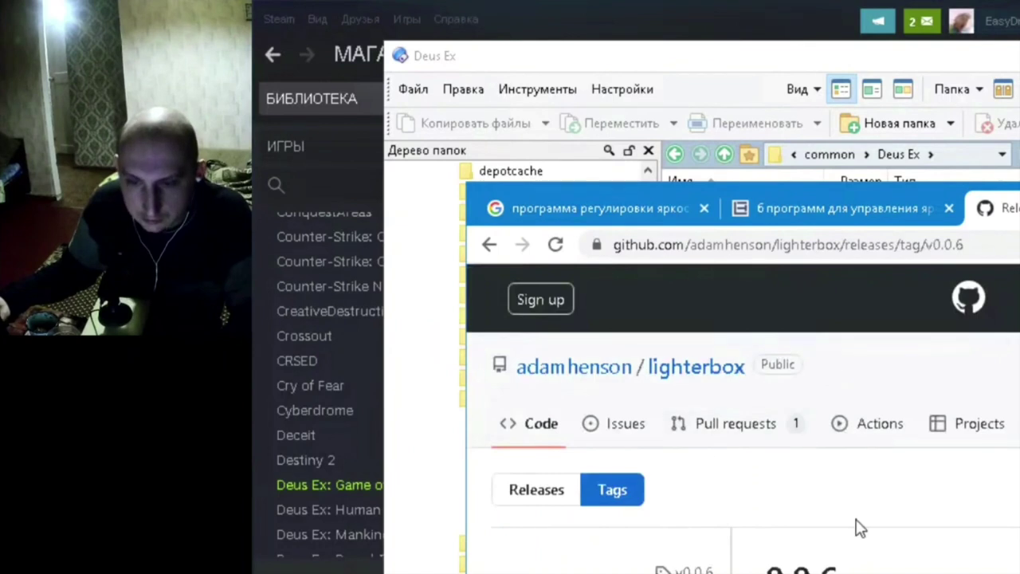
scroll(877, 526, down, 2)
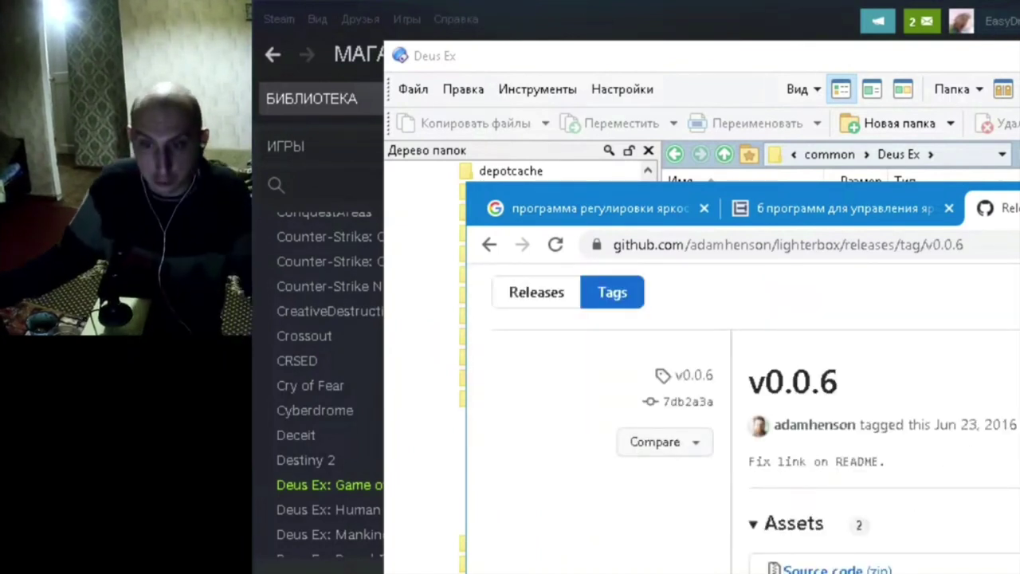
click(484, 253)
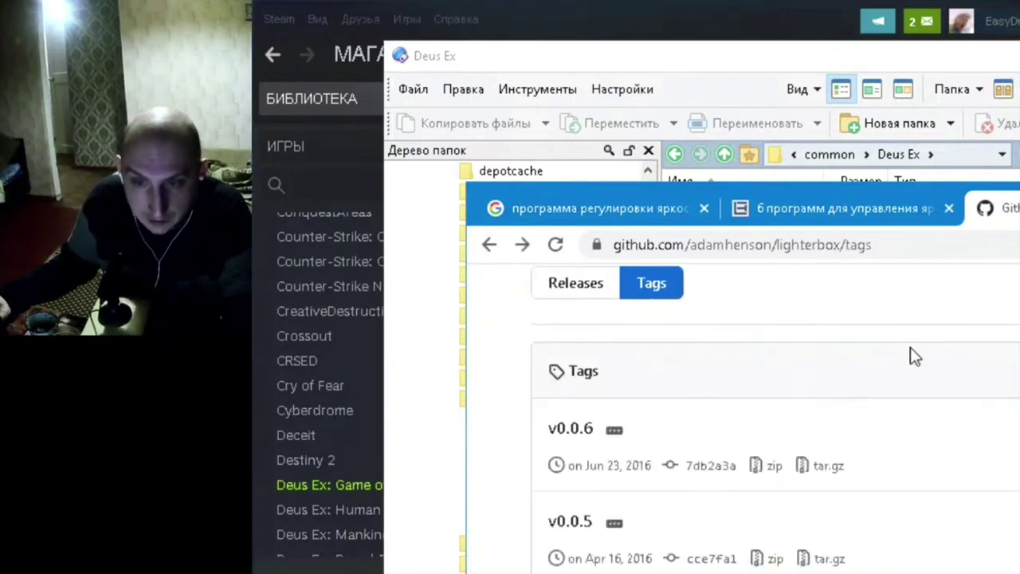
scroll(847, 494, down, 4)
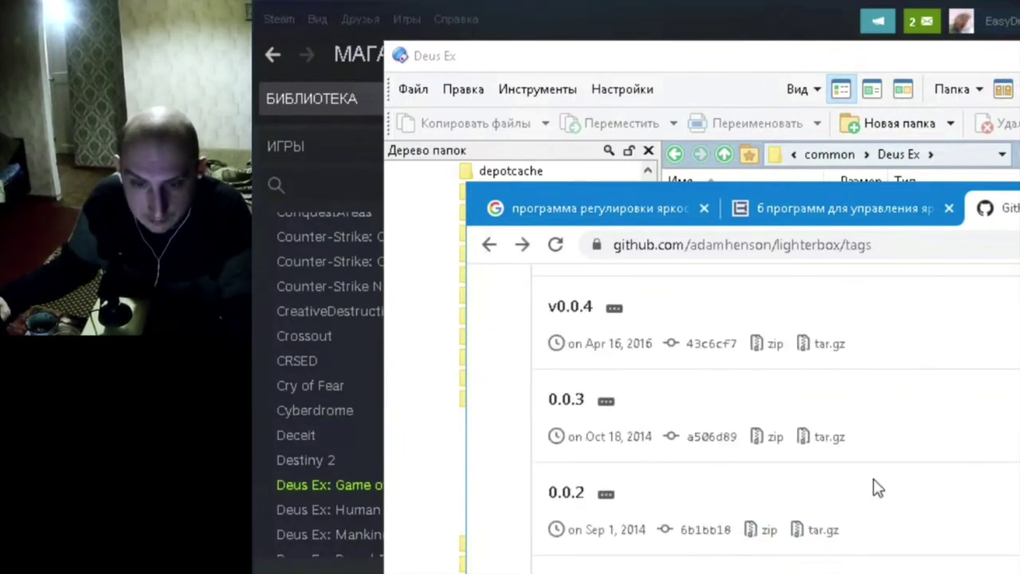
scroll(866, 481, up, 6)
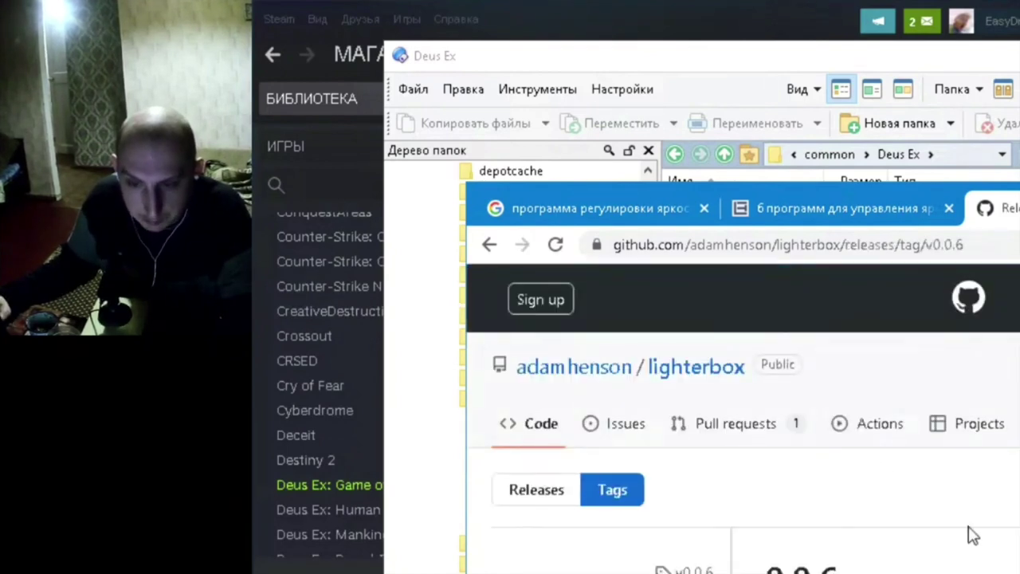
scroll(972, 534, down, 2)
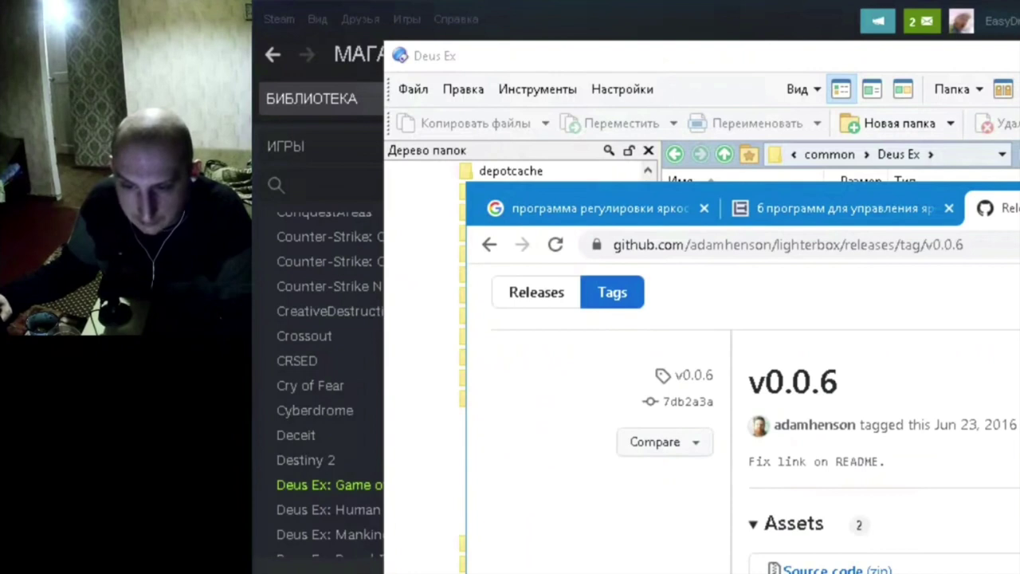
Download the v0.0.6 source code zip, inspect the contents of its lighterbox-0.0.6 folder and close the archive
click(831, 570)
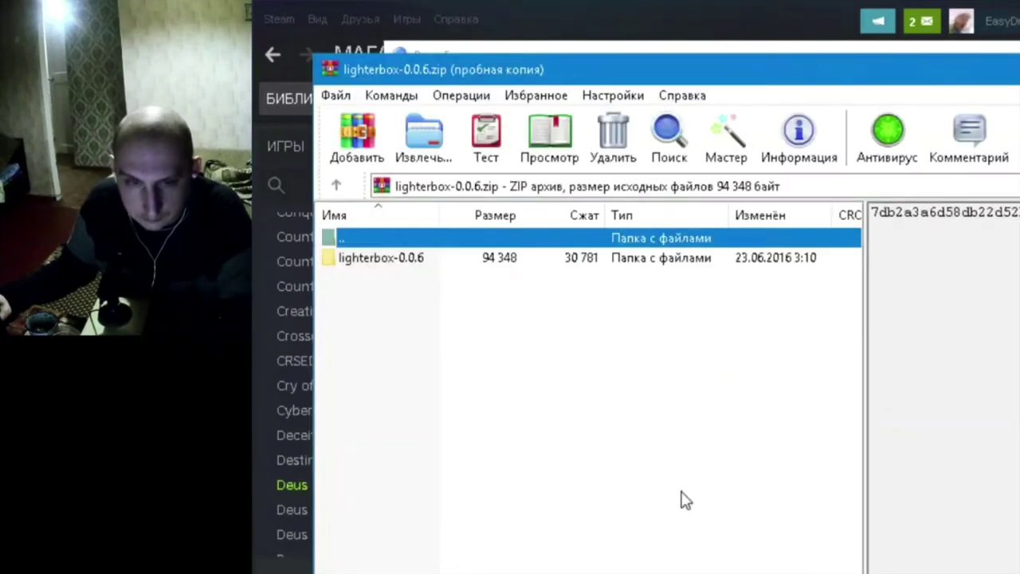
double_click(398, 259)
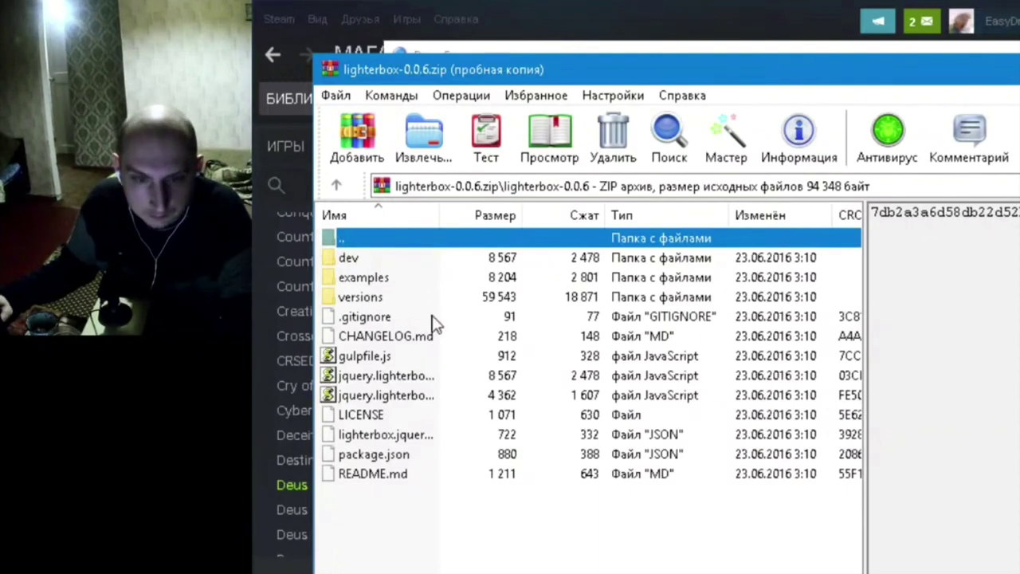
key(alt+F4)
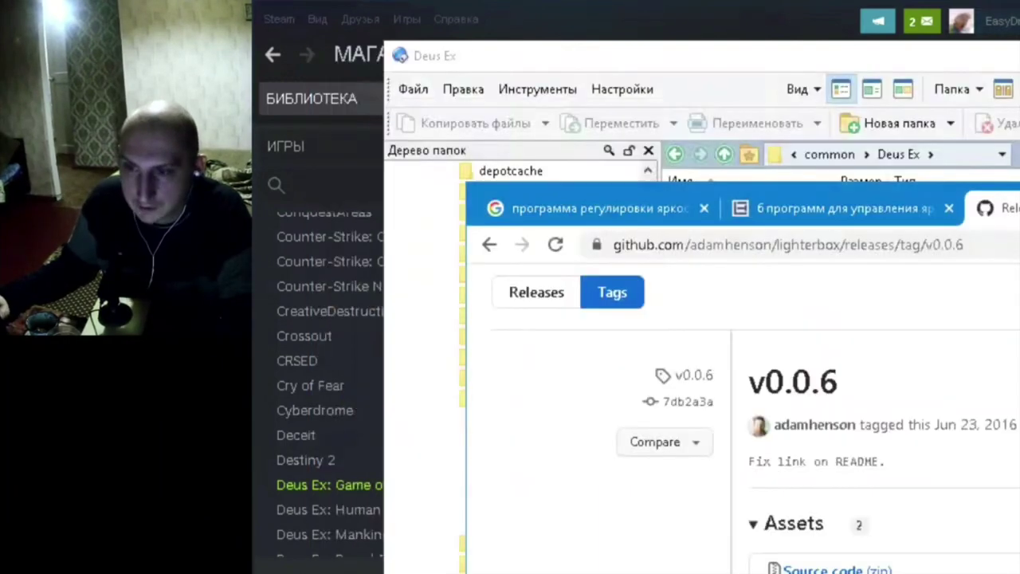
Check the lighterbox releases page and close the repository's tab
click(535, 296)
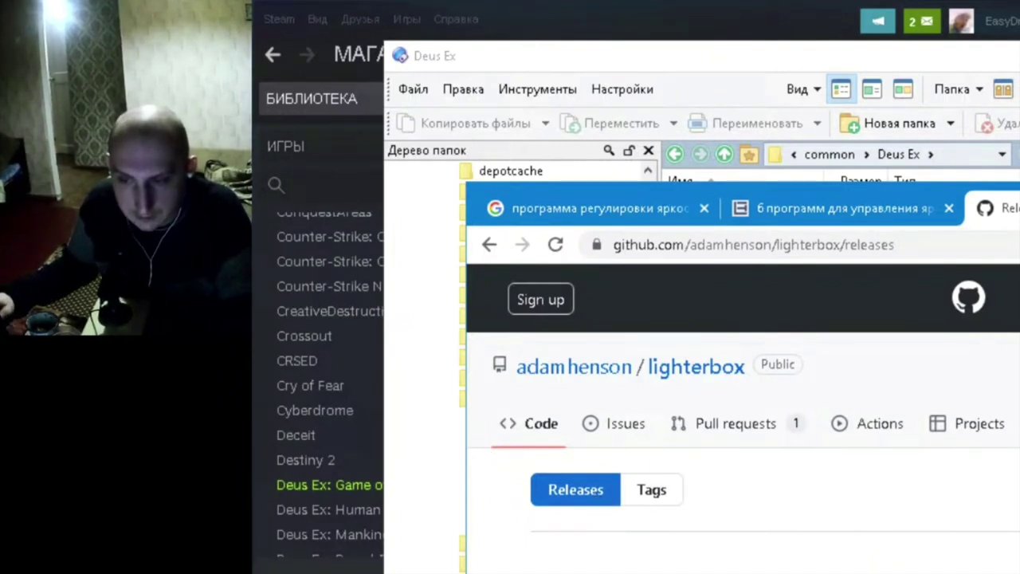
key(ctrl+w)
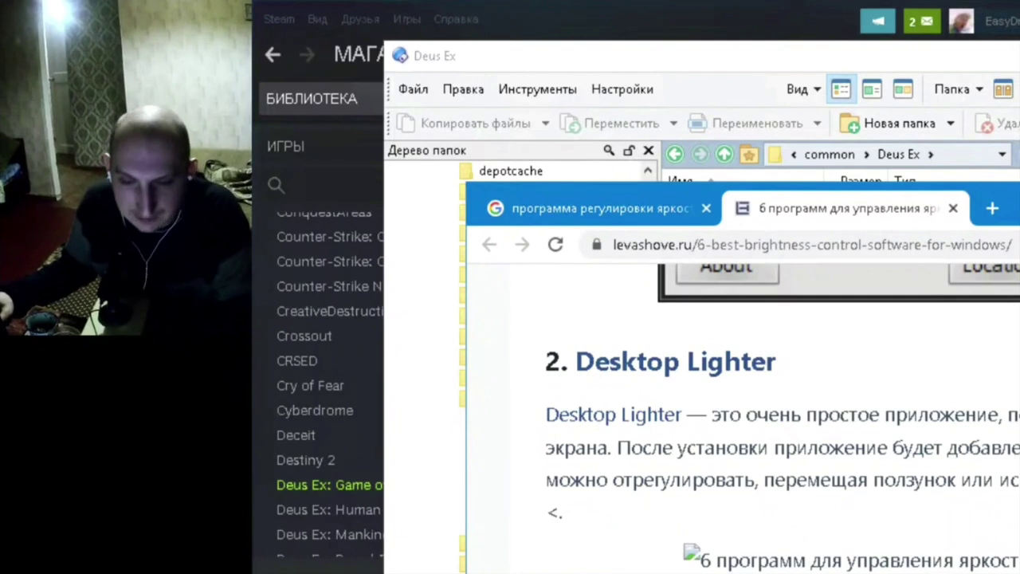
Open the CareUEyes link from the brightness software article in a new tab and switch to it
scroll(632, 391, down, 2)
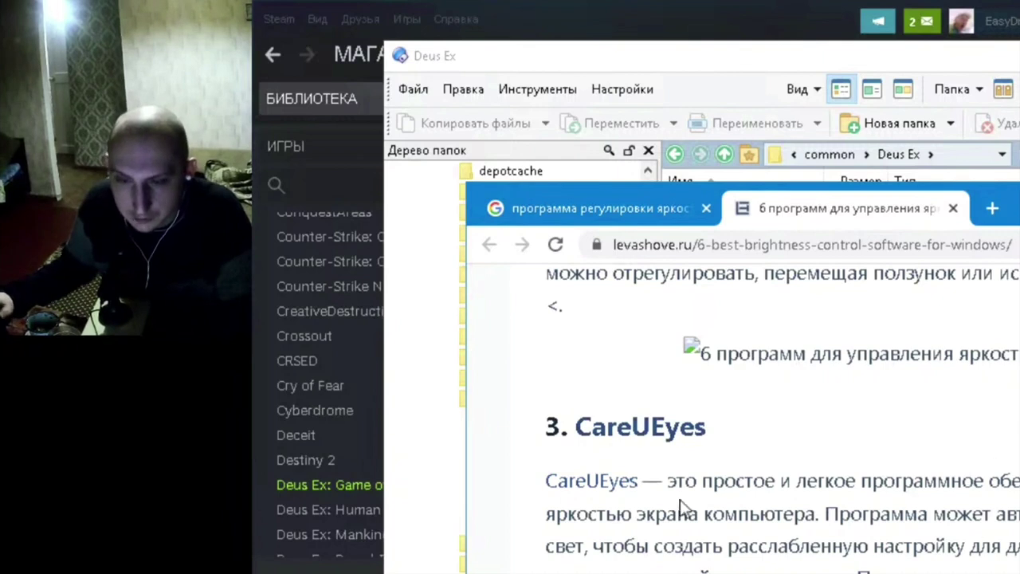
right_click(615, 480)
click(667, 495)
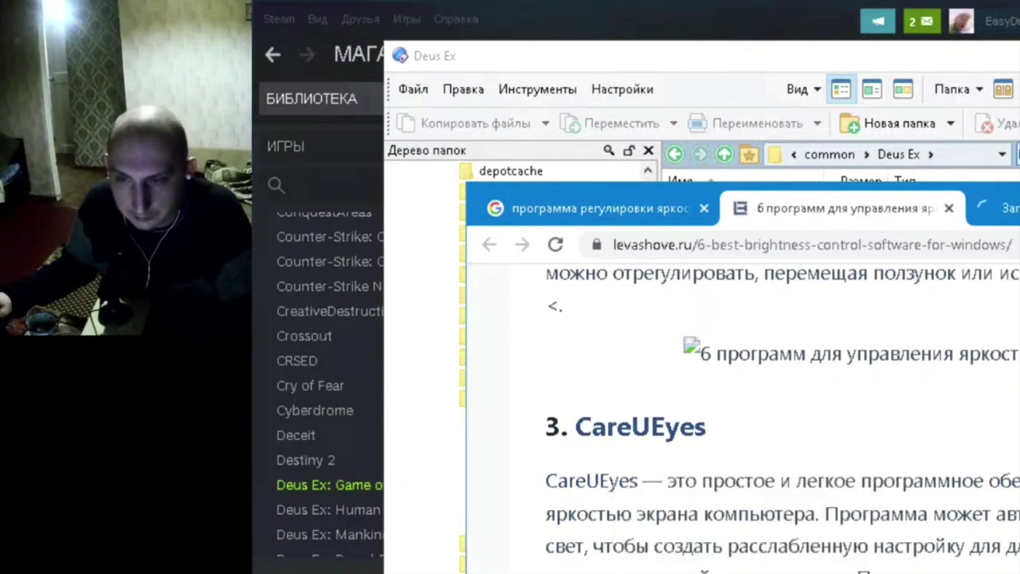
key(ctrl+Tab)
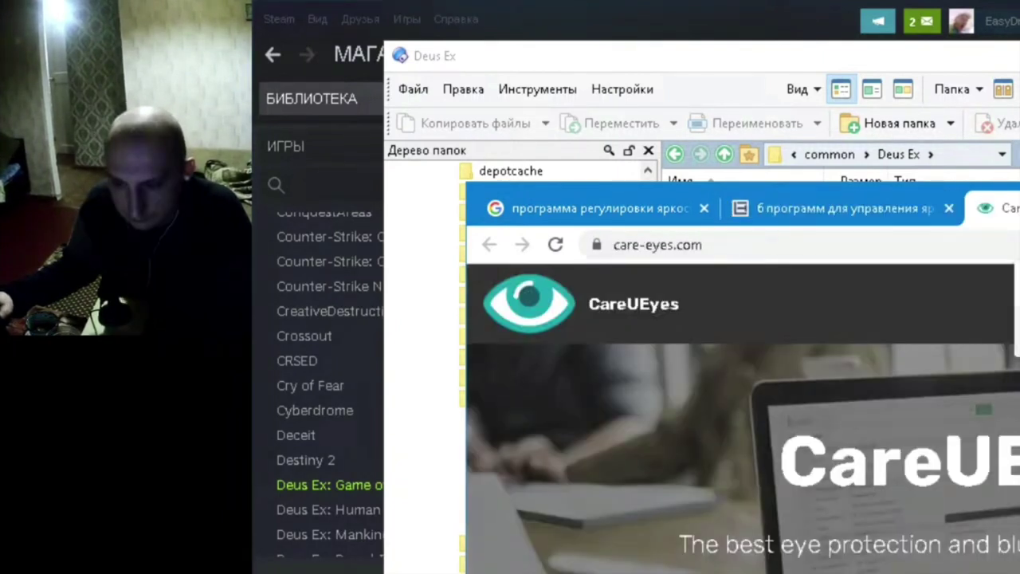
Examine the feature descriptions and interface screenshots on the CareUEyes home page
scroll(741, 458, down, 3)
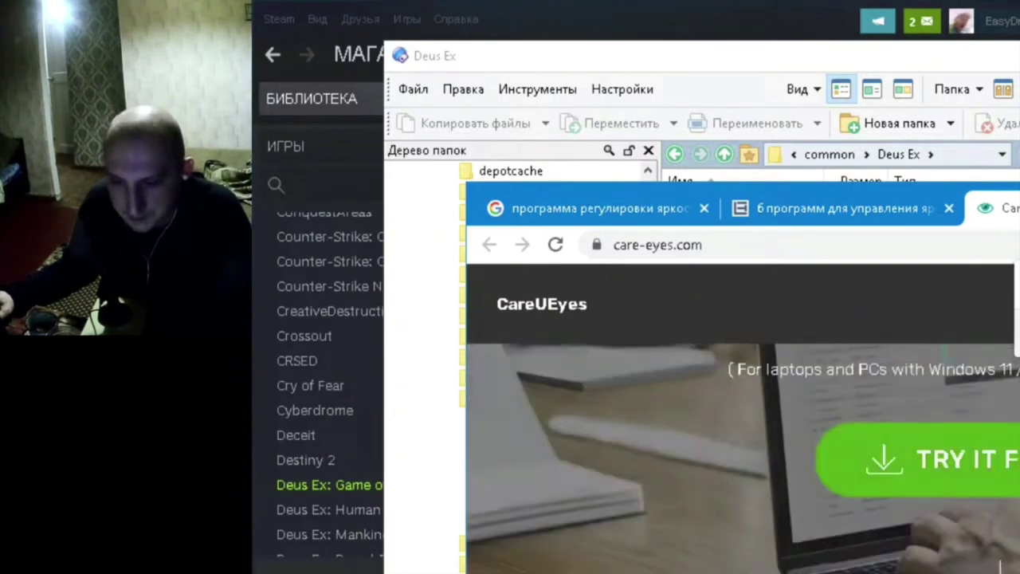
scroll(741, 458, down, 5)
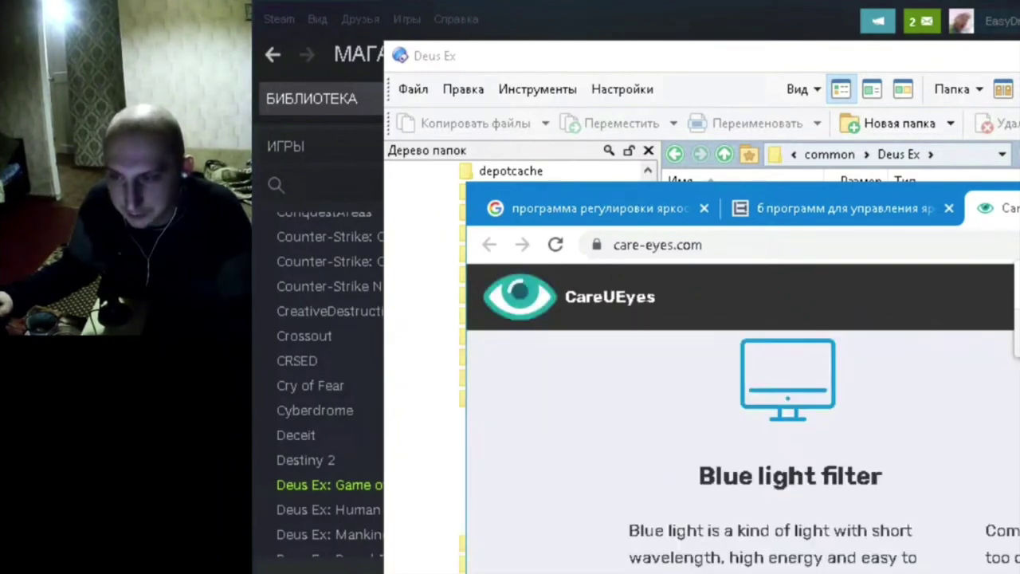
scroll(1012, 567, down, 5)
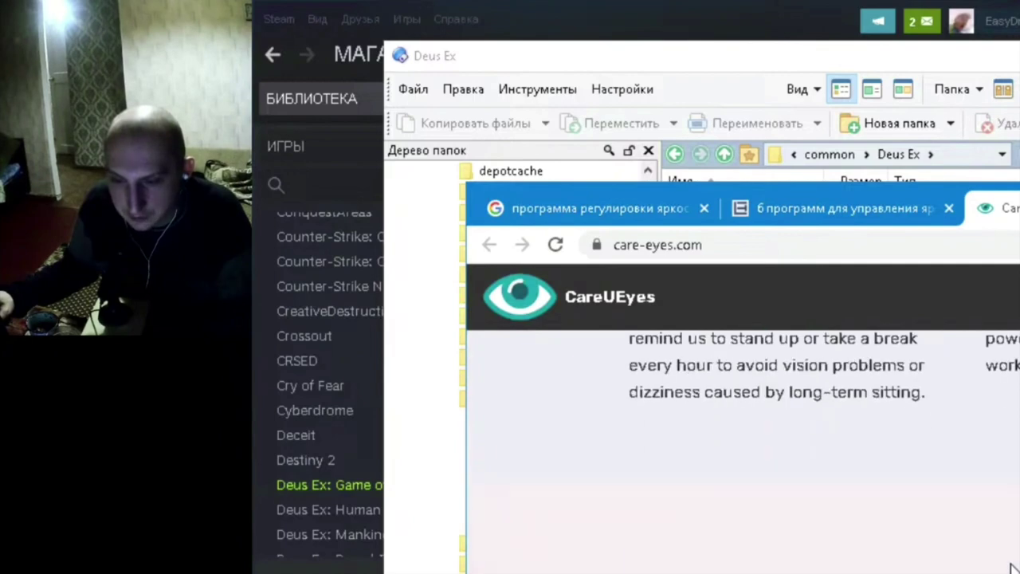
scroll(1011, 568, down, 3)
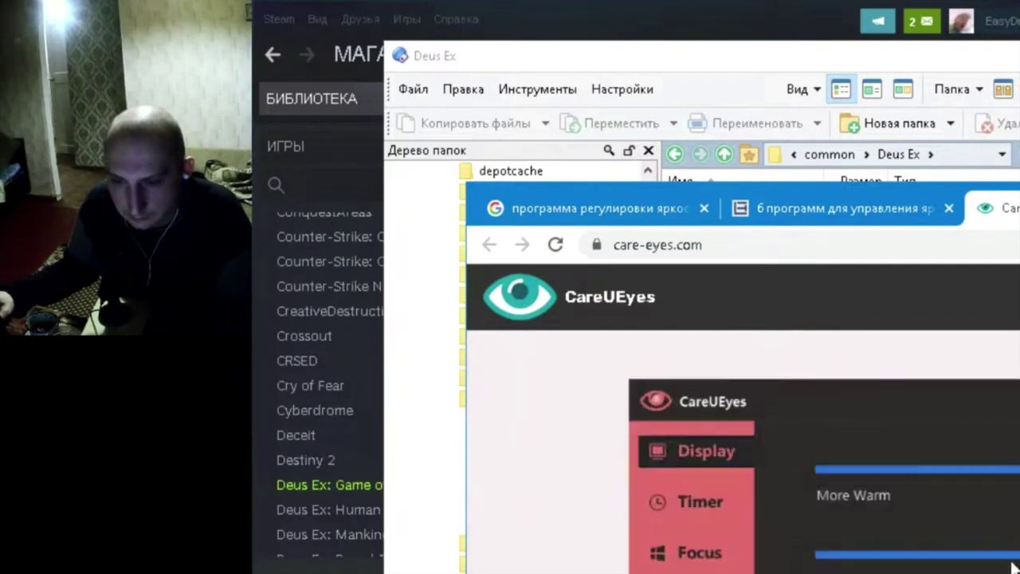
scroll(1012, 567, down, 3)
scroll(1012, 568, down, 2)
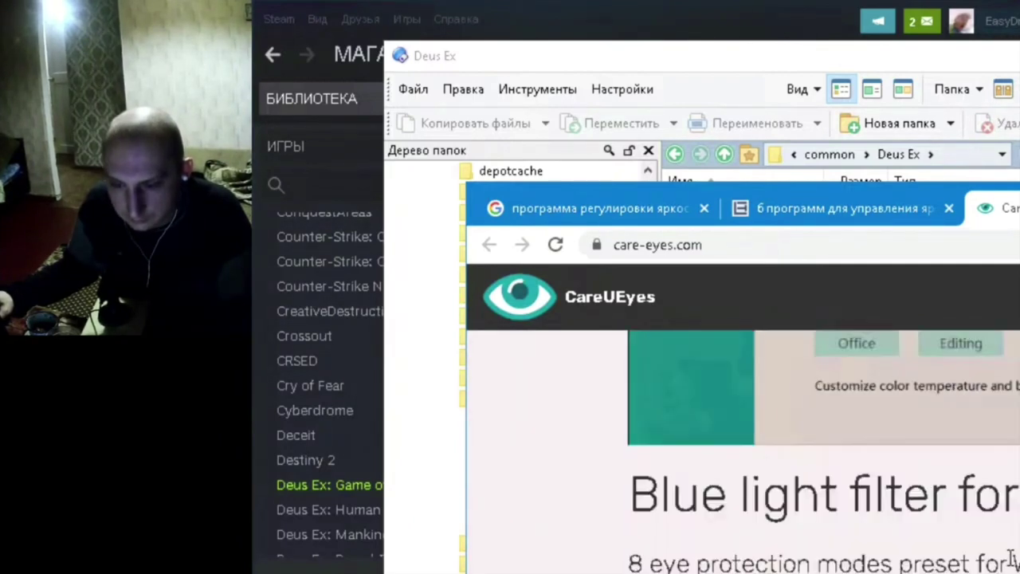
scroll(1012, 558, down, 7)
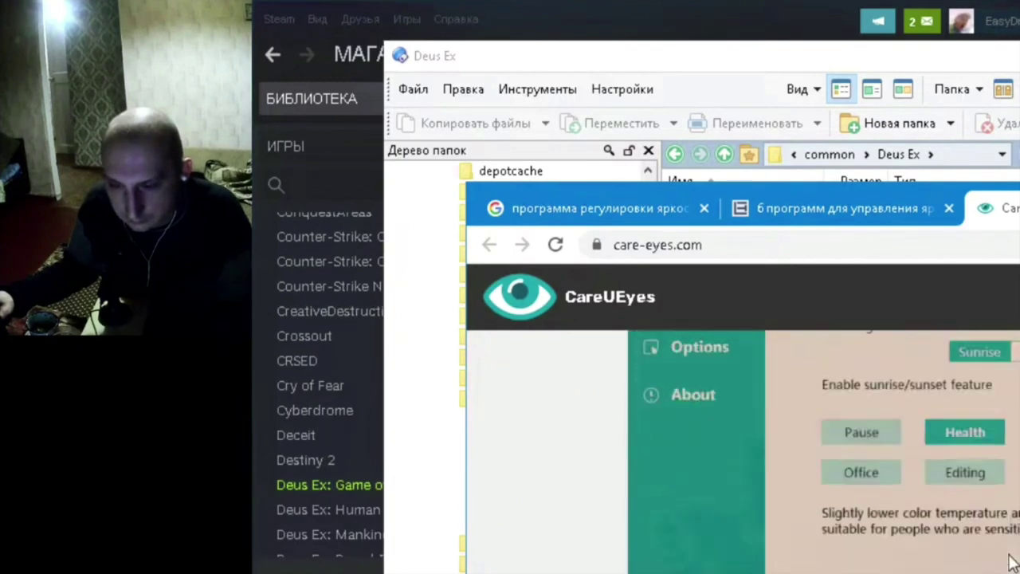
scroll(1012, 558, down, 3)
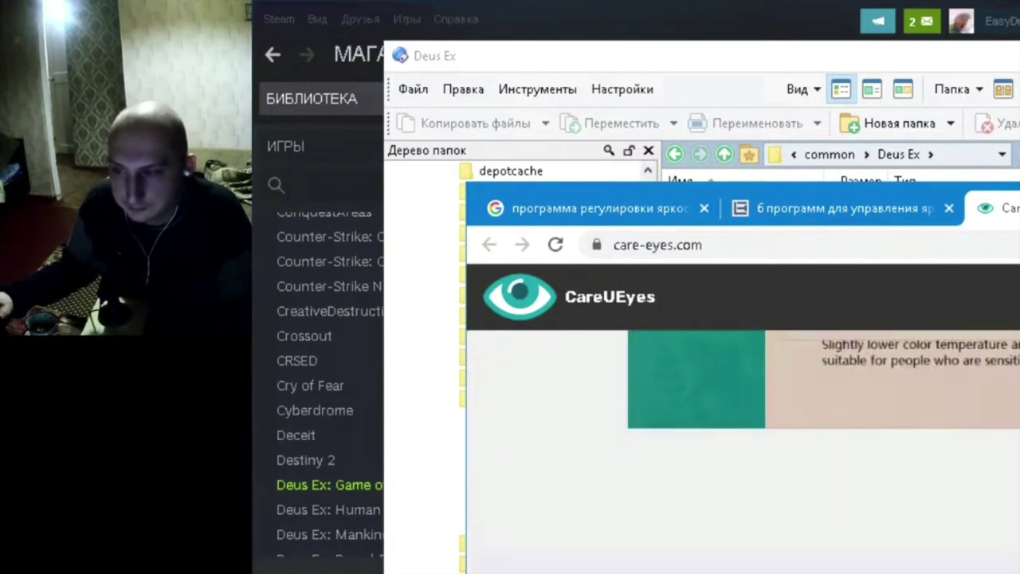
scroll(742, 451, up, 15)
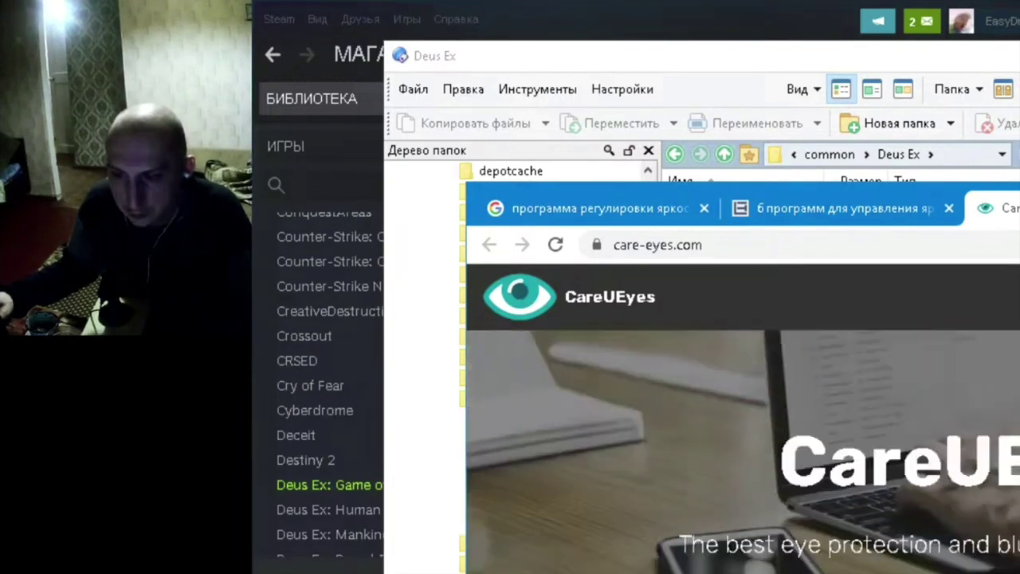
Download the free trial of CareUEyes, close the product page tab and run the installer
click(1017, 265)
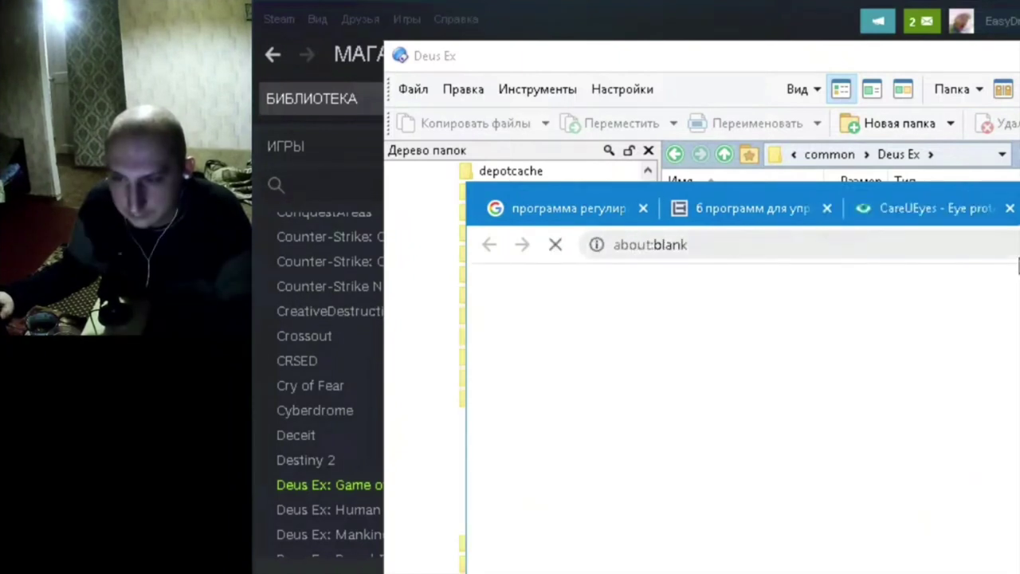
click(1010, 209)
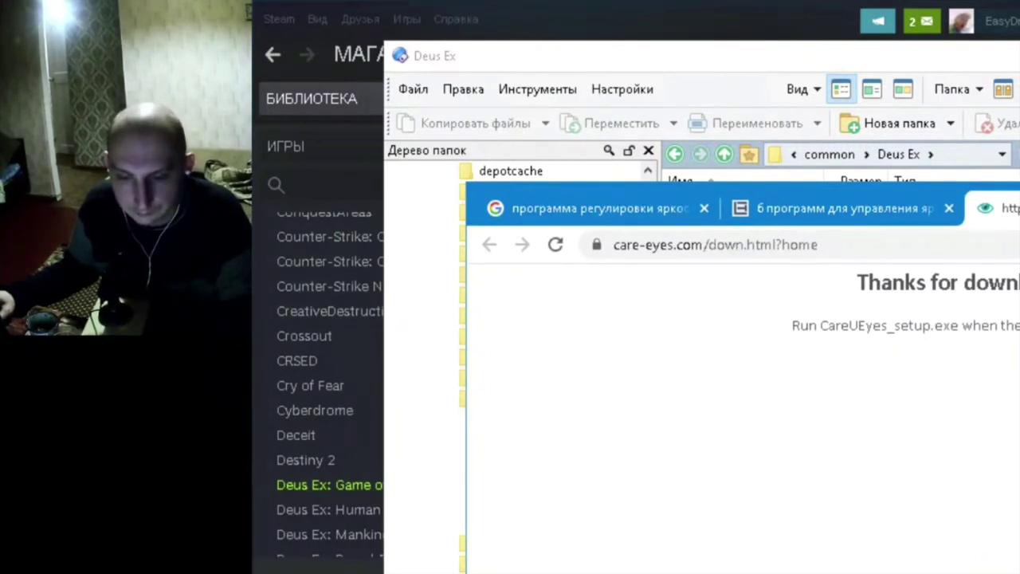
click(990, 534)
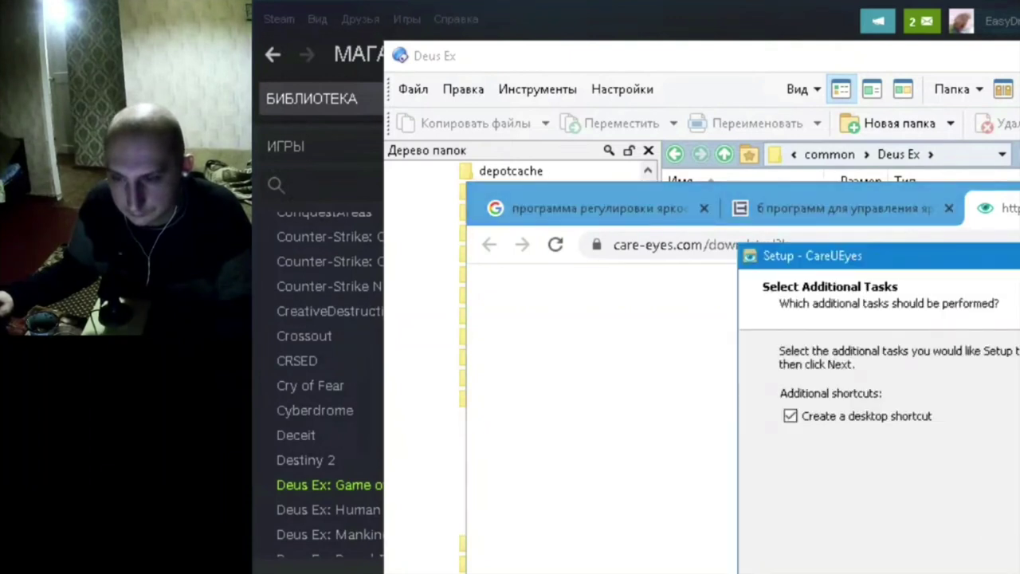
Install CareUEyes with a desktop shortcut and dismiss the theme prompt in its welcome dialog
key(Return)
key(Return)
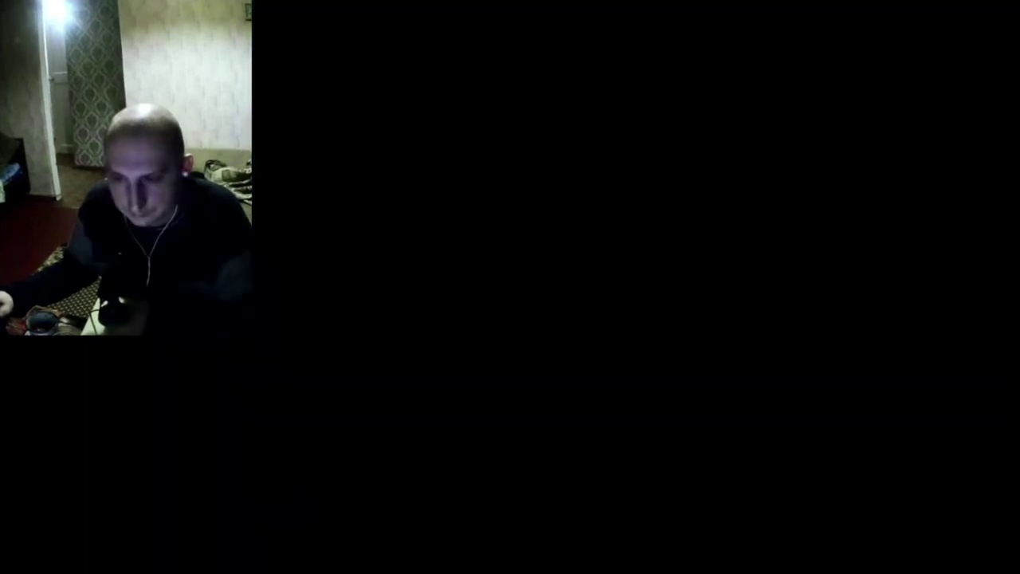
key(Return)
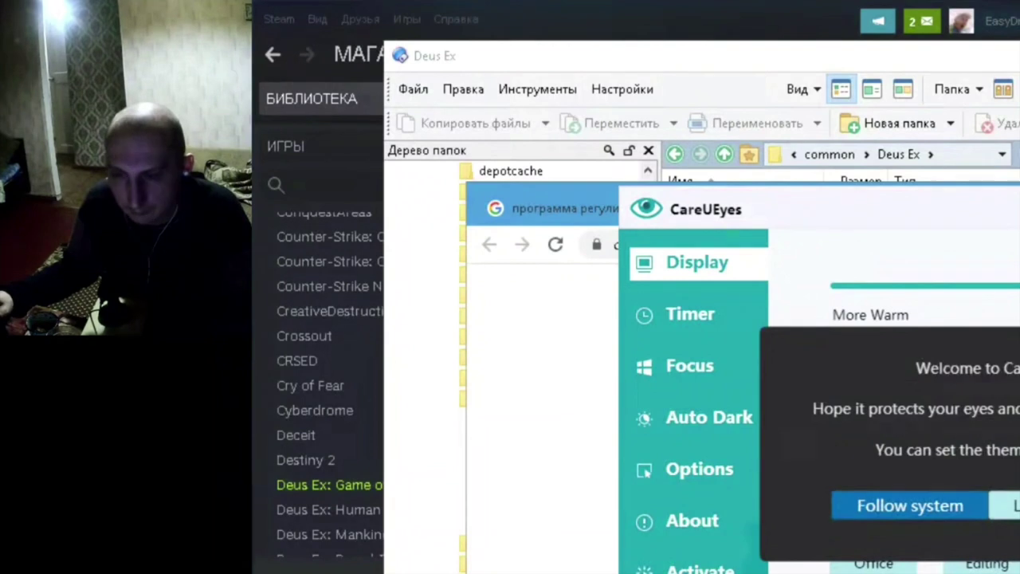
key(Return)
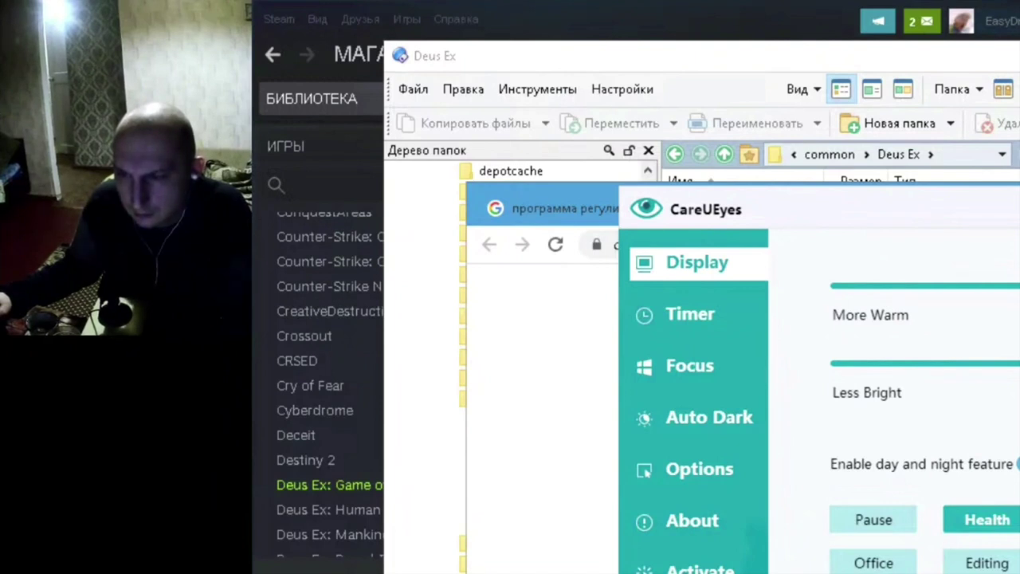
Try adjusting the display's colour temperature and brightness, and switch the display mode to Pause
drag(1019, 295, 1019, 317)
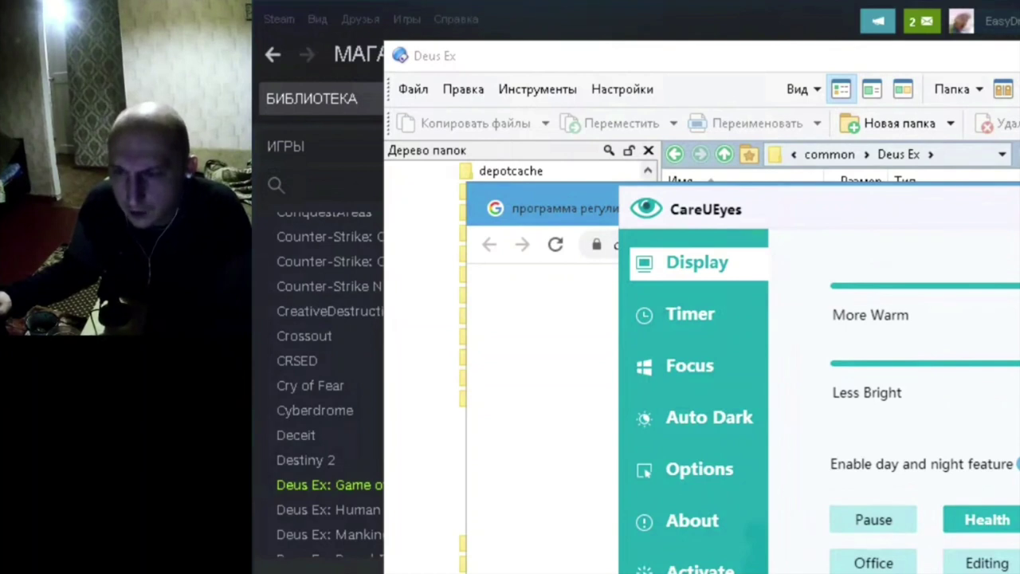
mouse_move(1019, 285)
mouse_down()
mouse_move(826, 284)
mouse_move(1019, 285)
mouse_up()
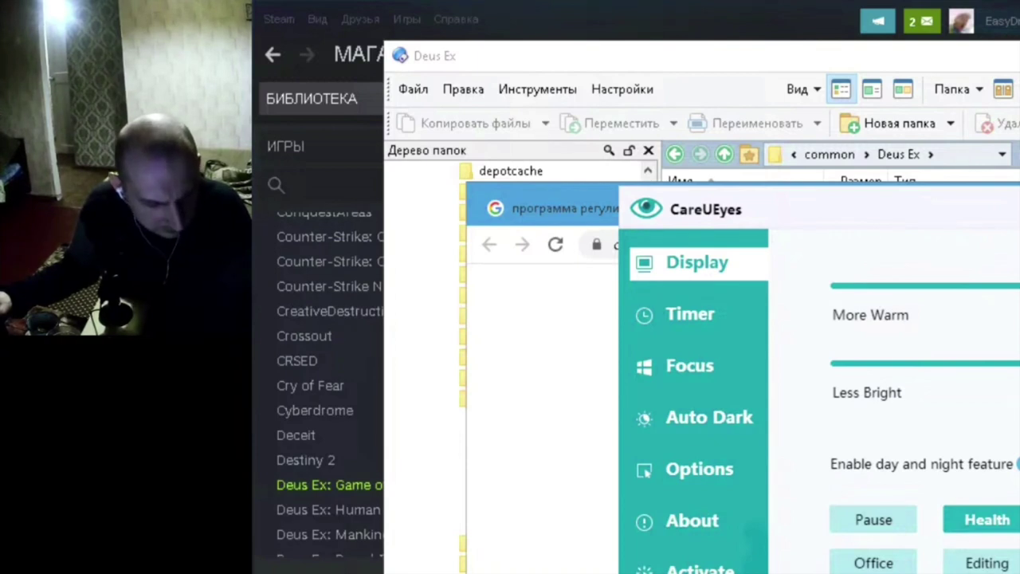
mouse_move(1019, 306)
mouse_down()
mouse_move(940, 307)
mouse_move(1019, 307)
mouse_up()
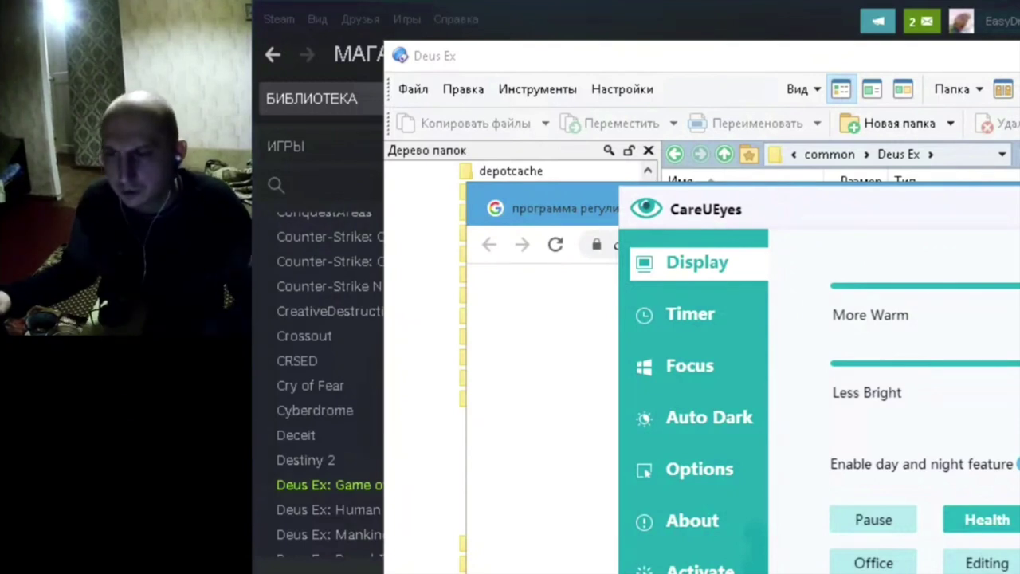
mouse_move(1019, 369)
mouse_down()
mouse_move(847, 369)
mouse_move(1019, 369)
mouse_up()
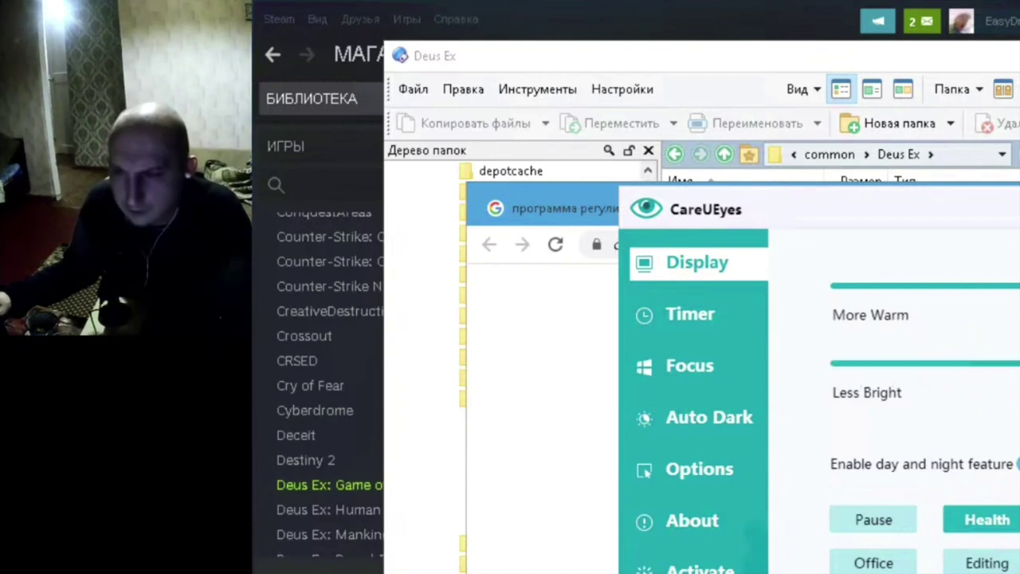
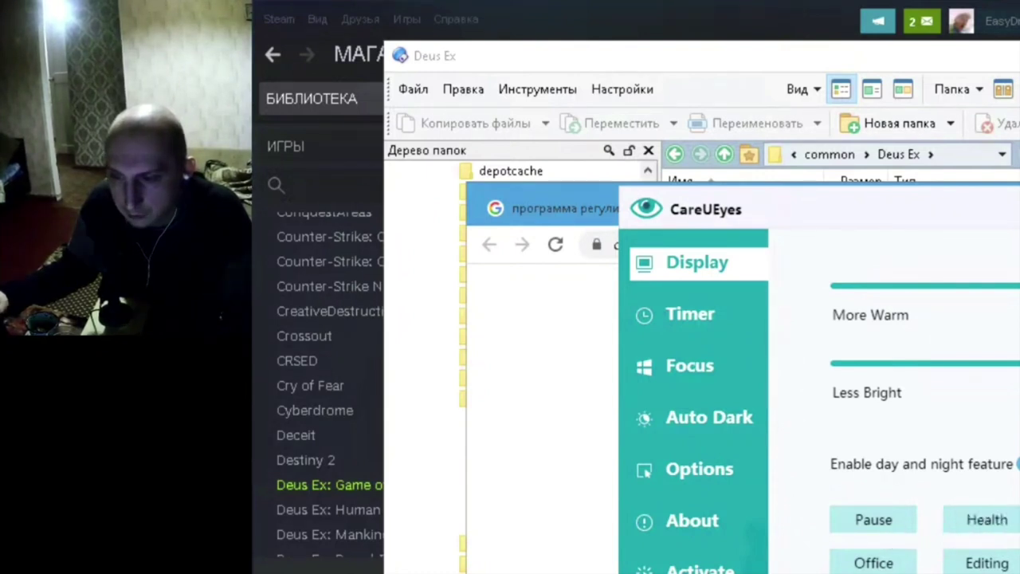
click(908, 528)
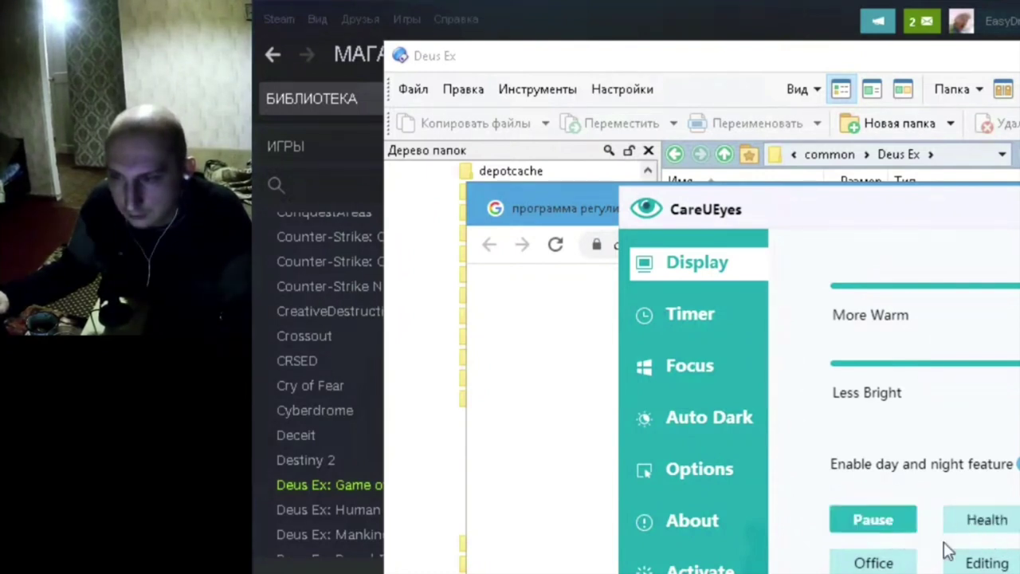
Take the display out of Pause mode and look through the Timer, Focus, Auto Dark, Options and About pages
click(901, 568)
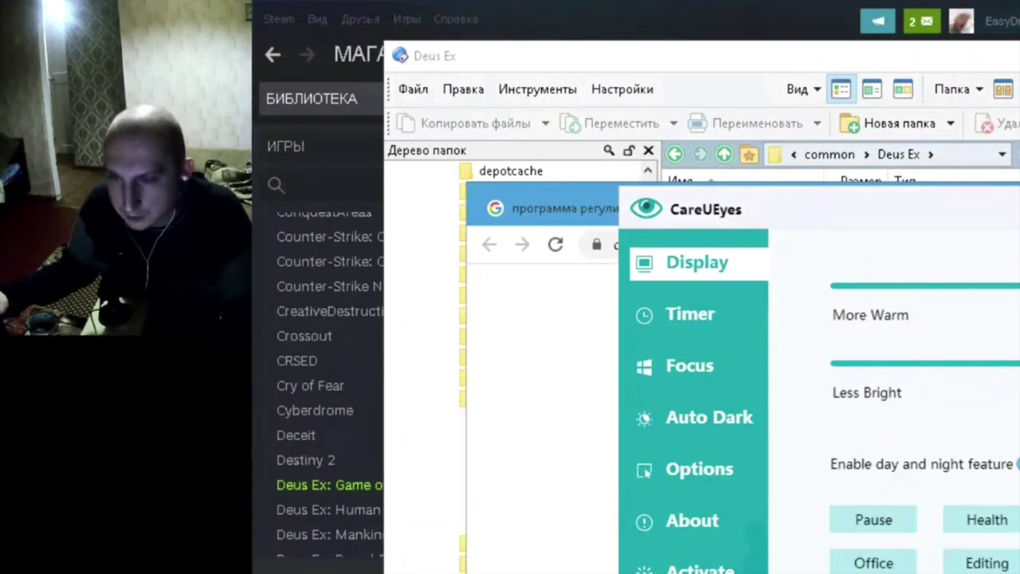
click(708, 315)
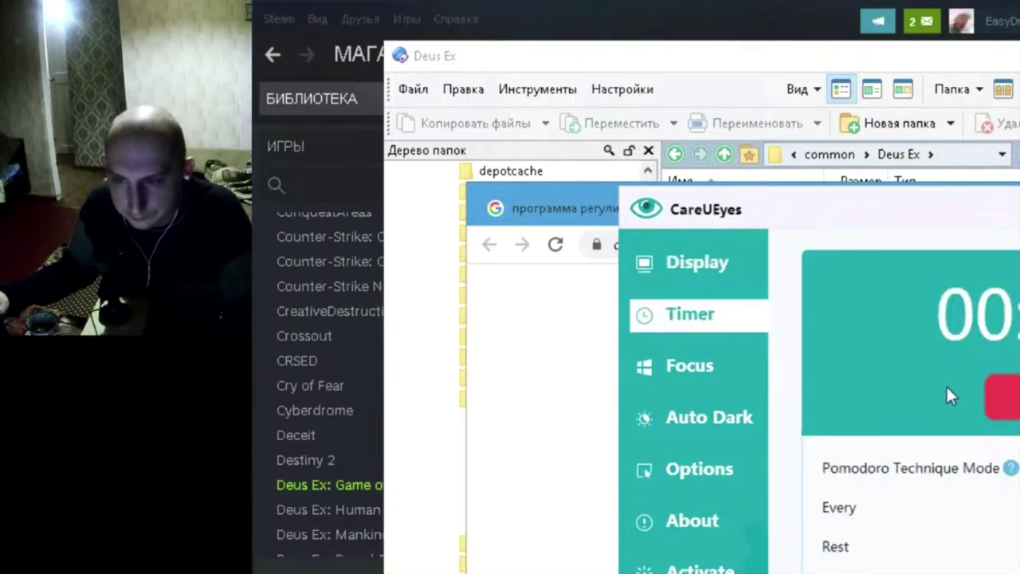
click(702, 371)
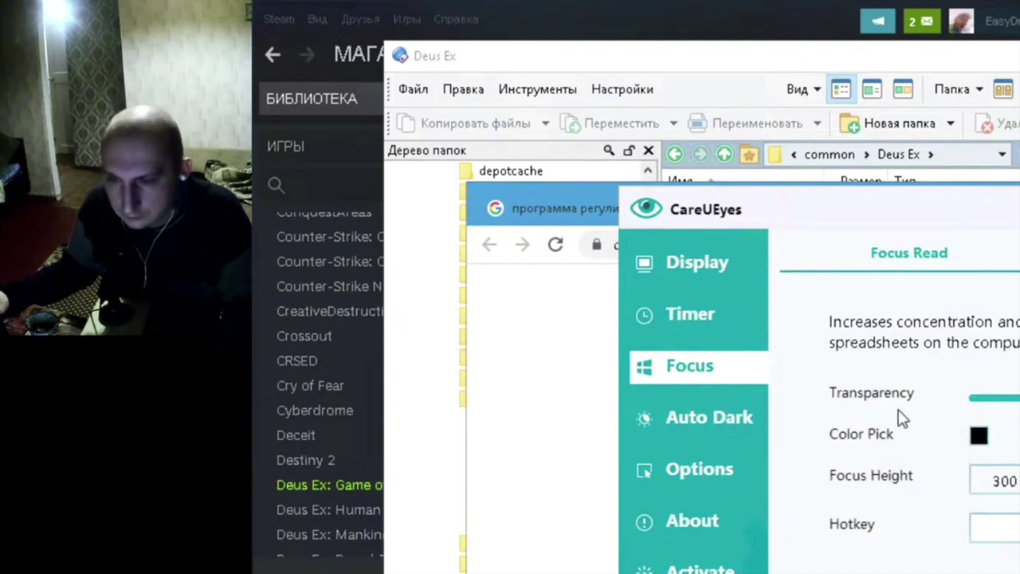
click(730, 416)
click(703, 470)
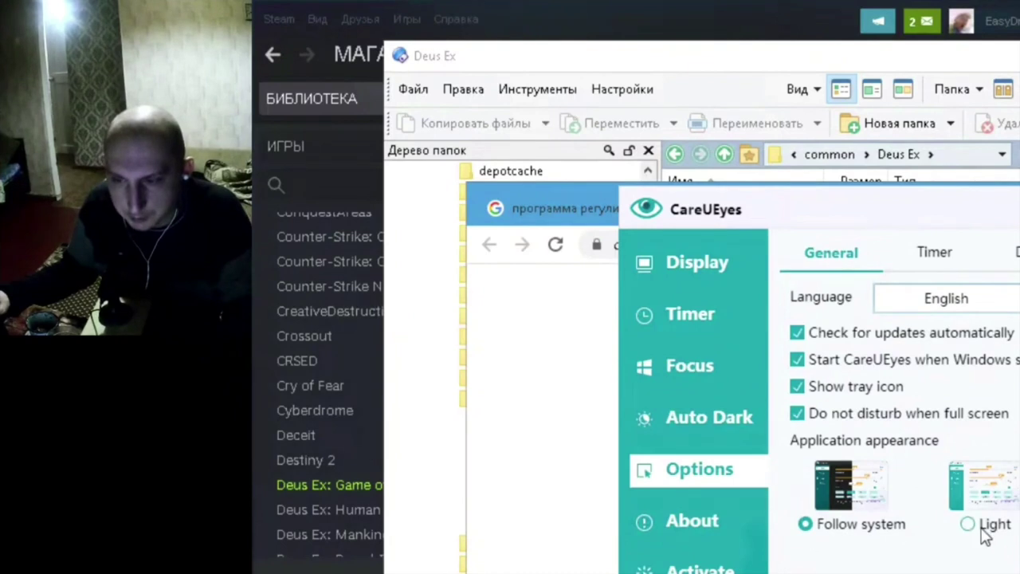
click(1016, 252)
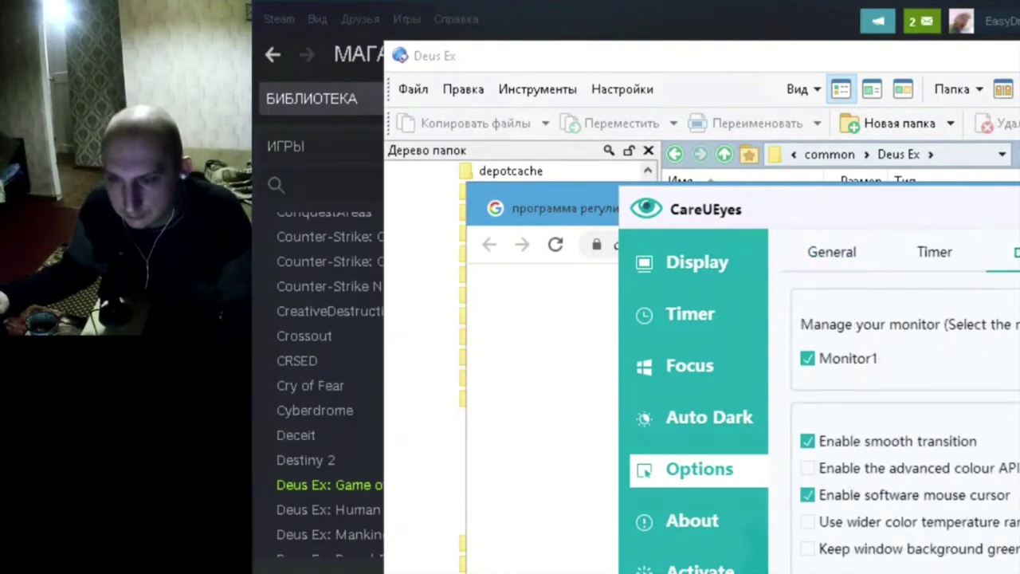
click(694, 520)
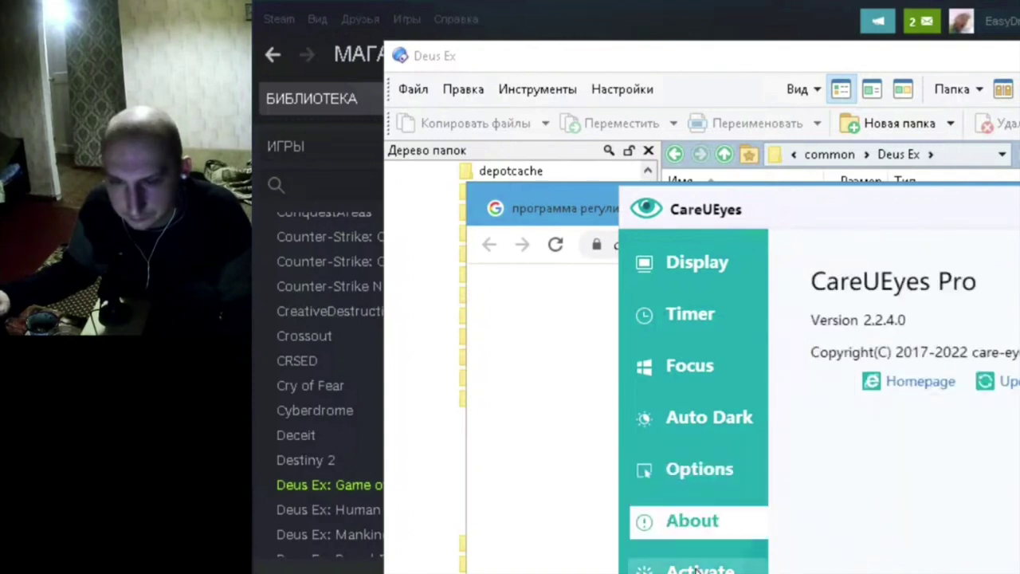
Close the CareUEyes window, its completed setup wizard and the download page tab
key(alt+F4)
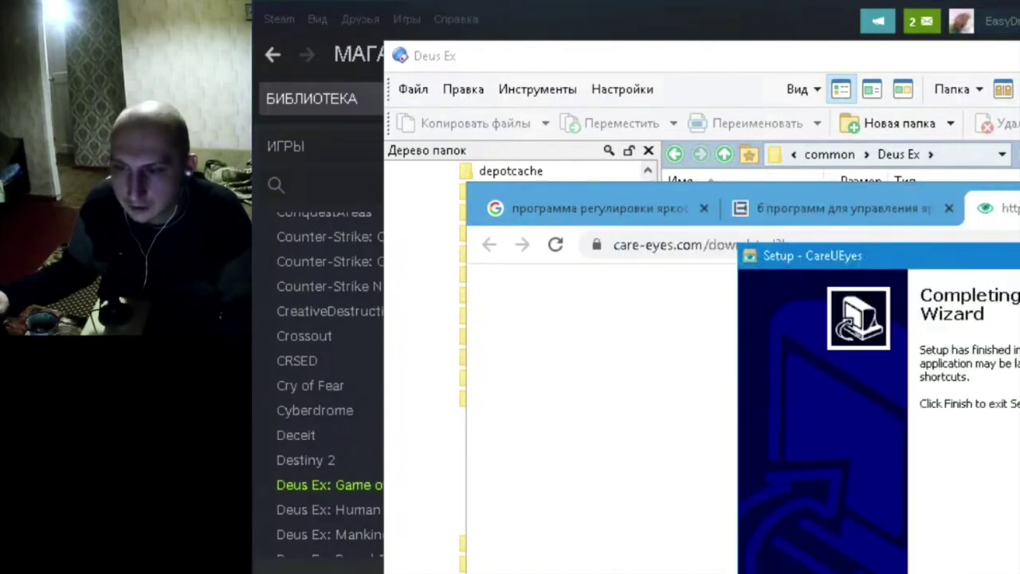
key(Return)
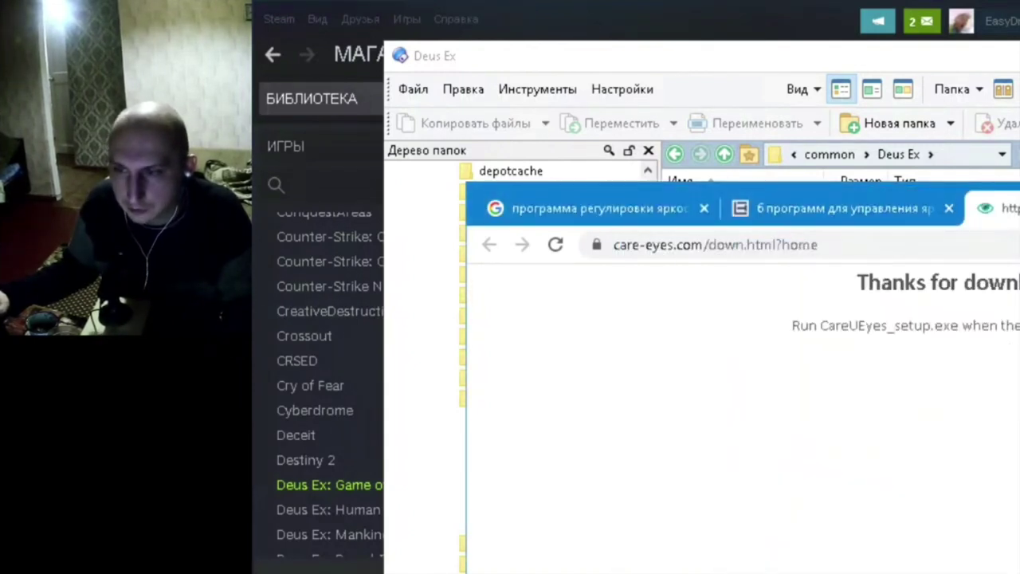
key(ctrl+w)
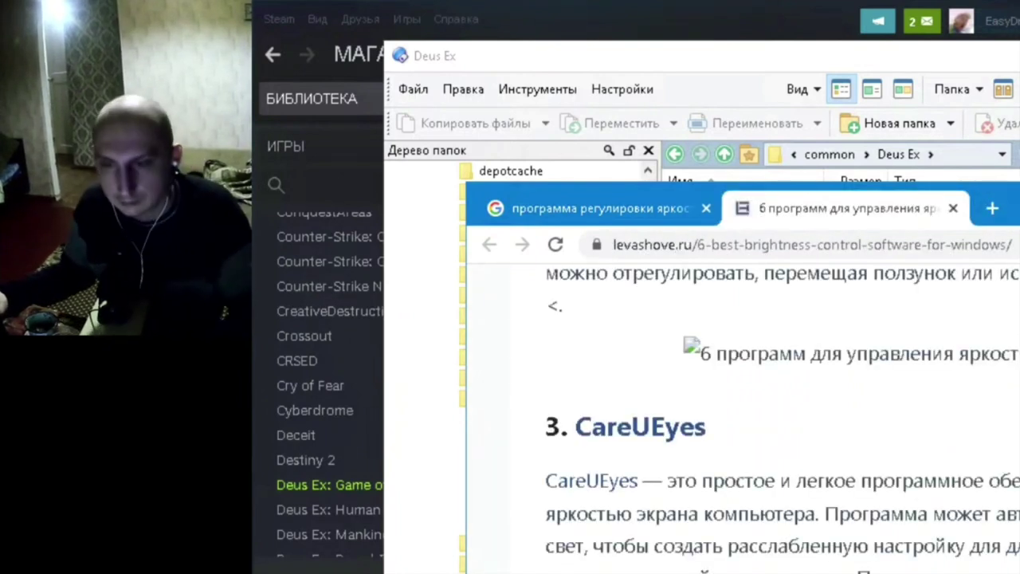
Switch to the running Deus Ex game
key(alt+Tab)
key(alt+Tab)
key(alt+Tab)
key(alt+Tab)
key(alt+Tab)
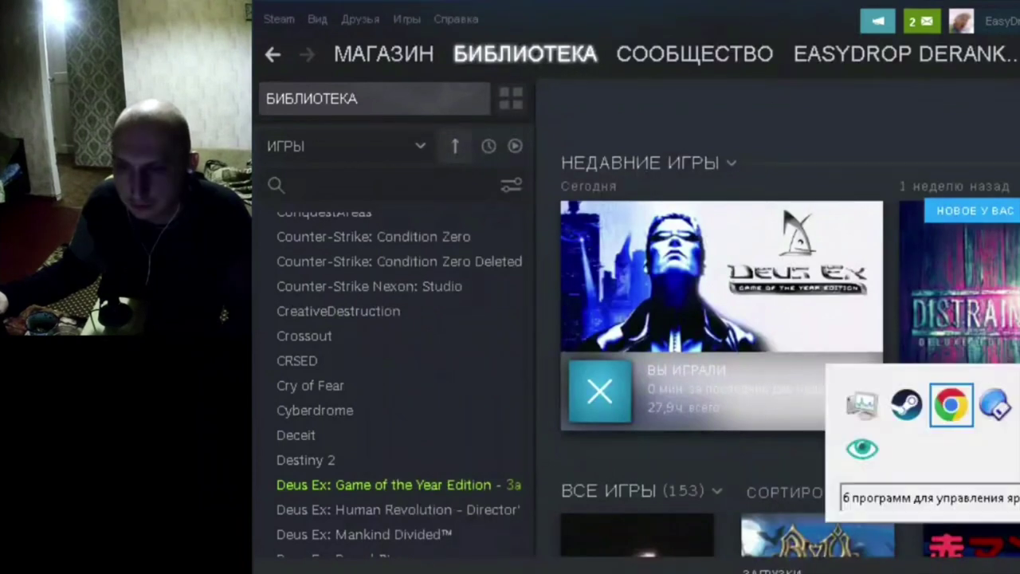
key(alt+Tab)
key(alt+Tab)
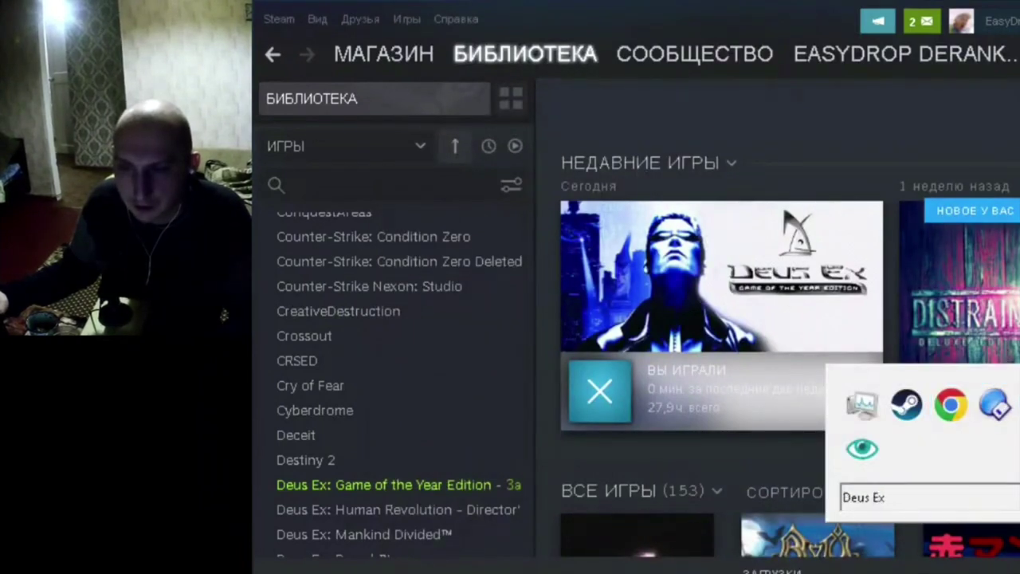
key(alt+Tab)
key(alt+Tab)
key(alt+Tab)
key(alt+Tab)
key(alt+Tab)
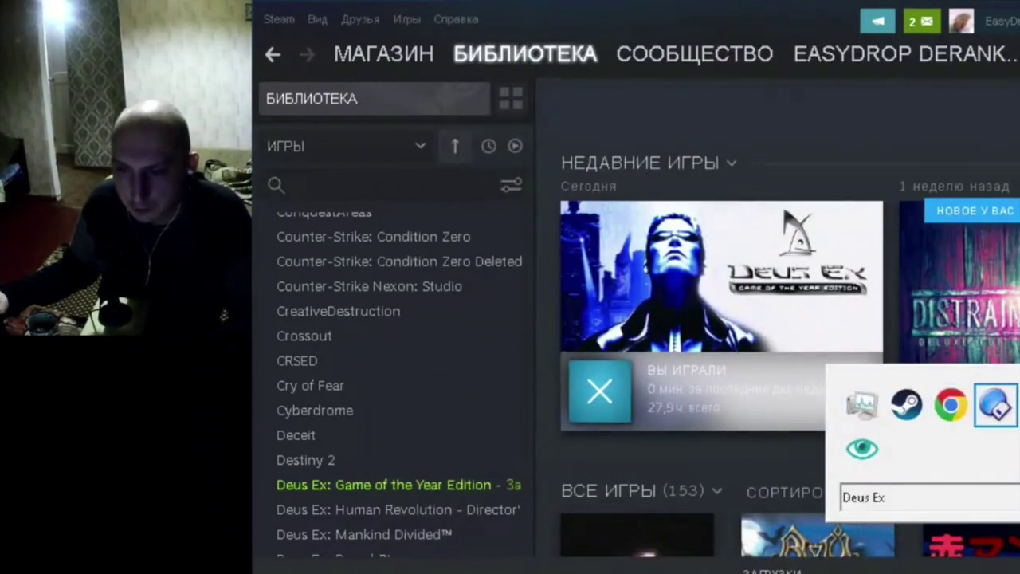
key(alt+Tab)
key(alt+shift+Tab)
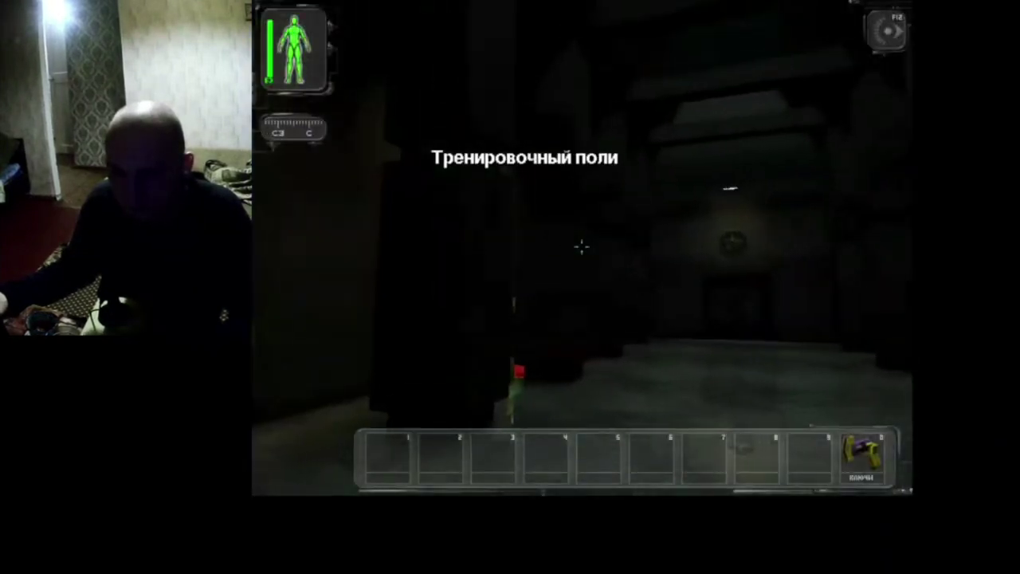
Quit Deus Ex through its main menu and confirm the exit
key(Escape)
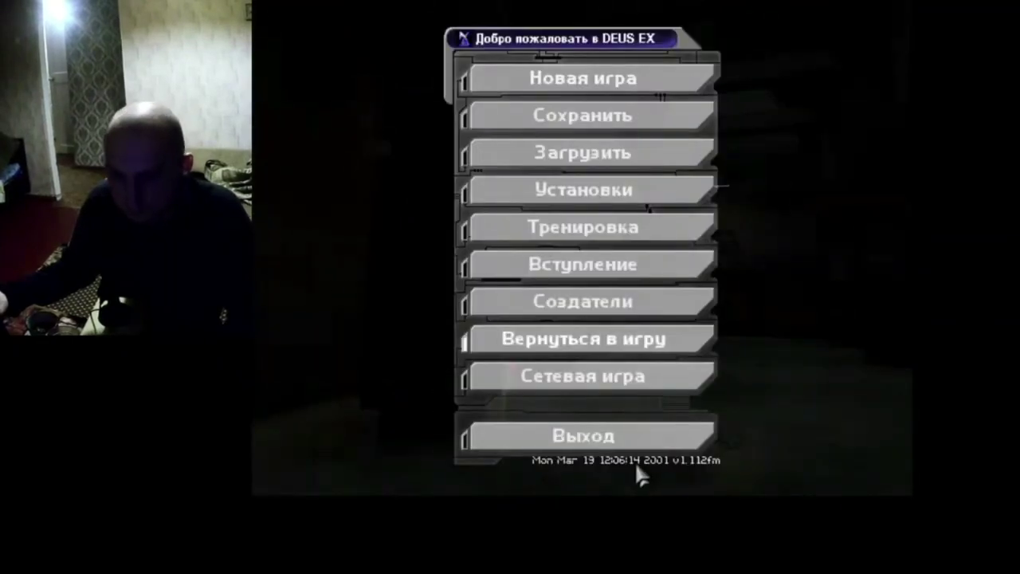
click(635, 440)
click(606, 307)
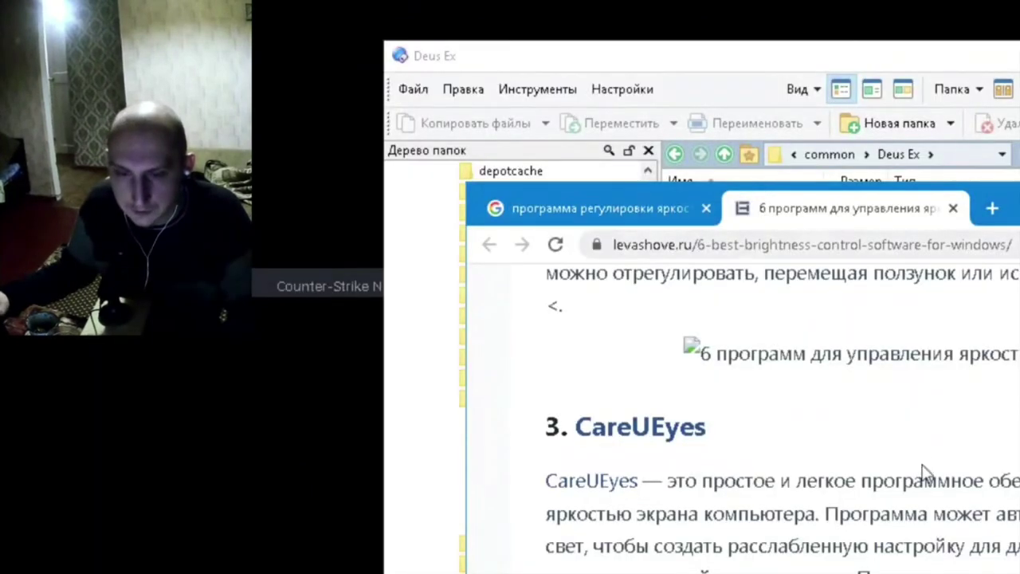
scroll(924, 472, down, 3)
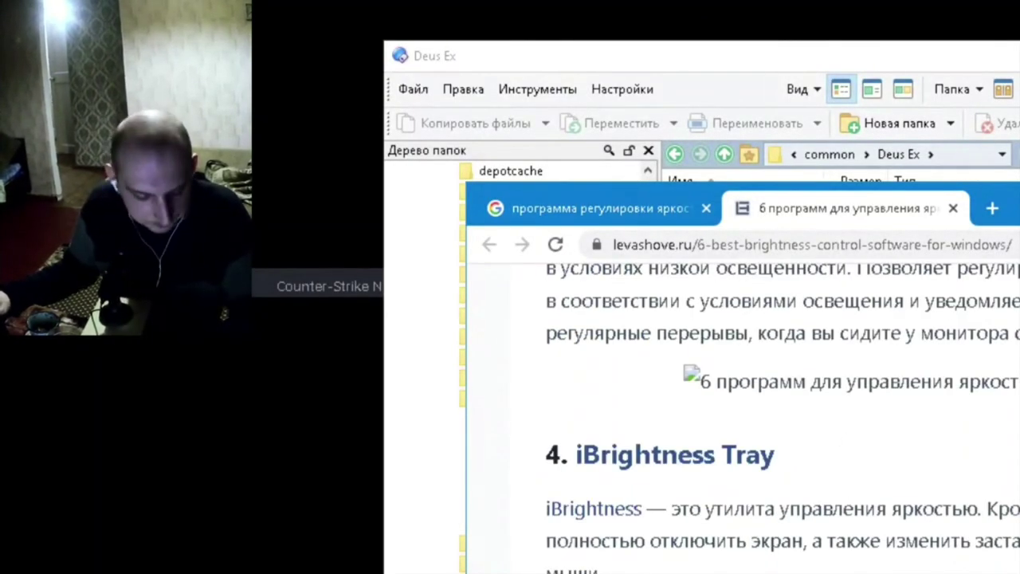
key(alt+Tab)
key(alt+Tab)
key(alt+Tab)
key(alt+Tab)
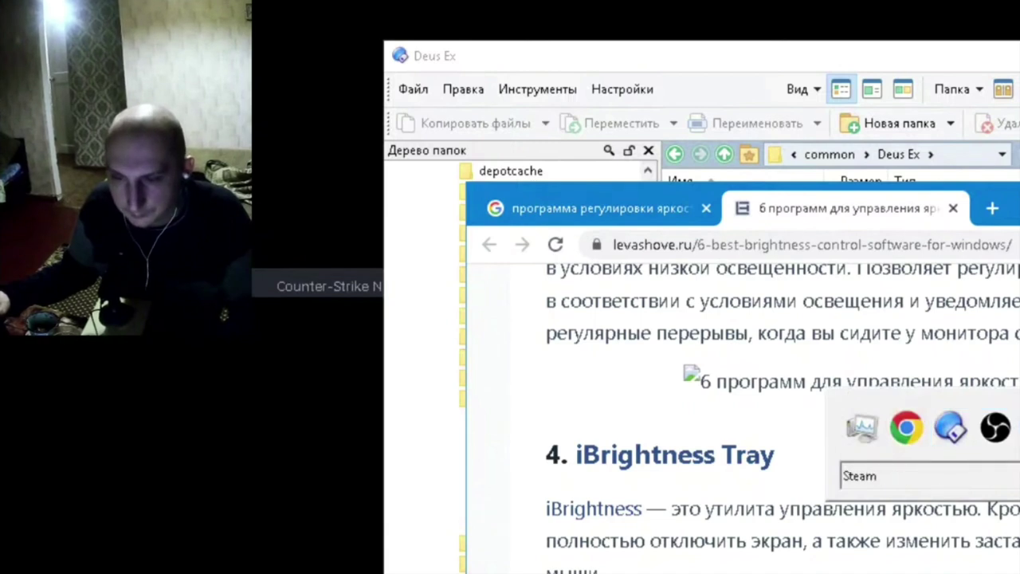
key(alt+Tab)
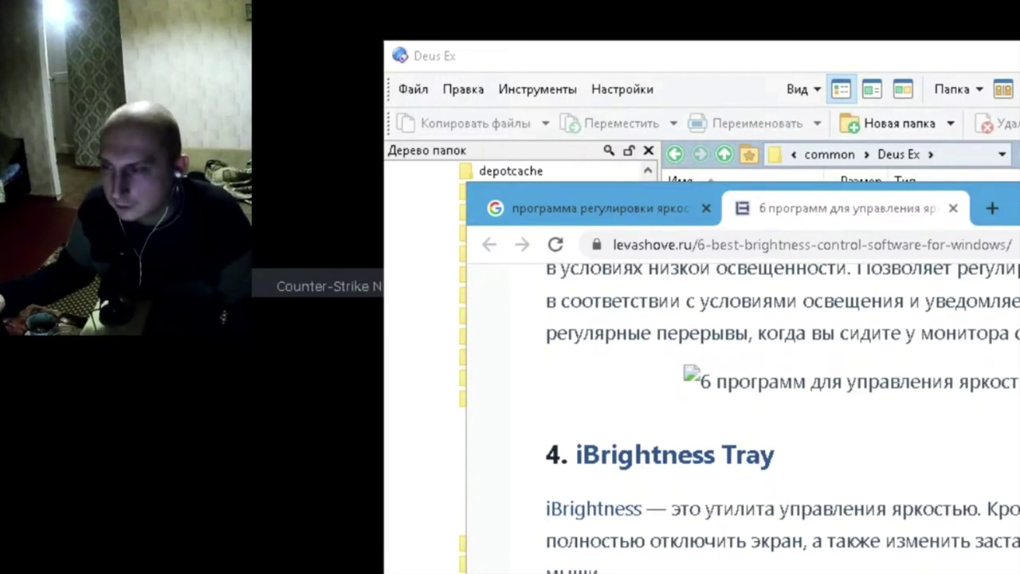
Open the article's Gamma Panel link in a new tab, let the version 1.0.0.20 download start, and close that tab
scroll(911, 464, down, 3)
scroll(911, 465, up, 2)
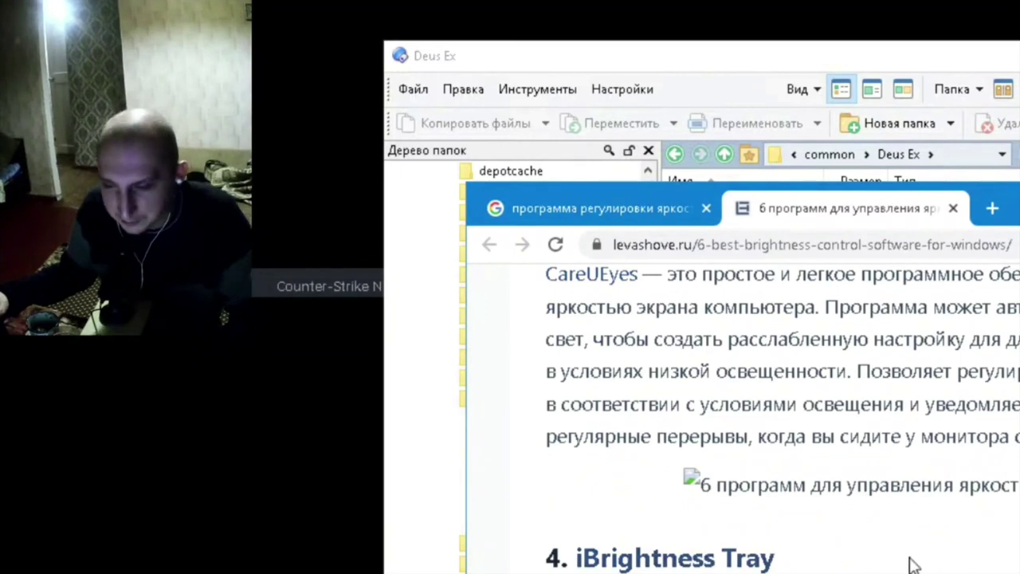
scroll(915, 565, down, 5)
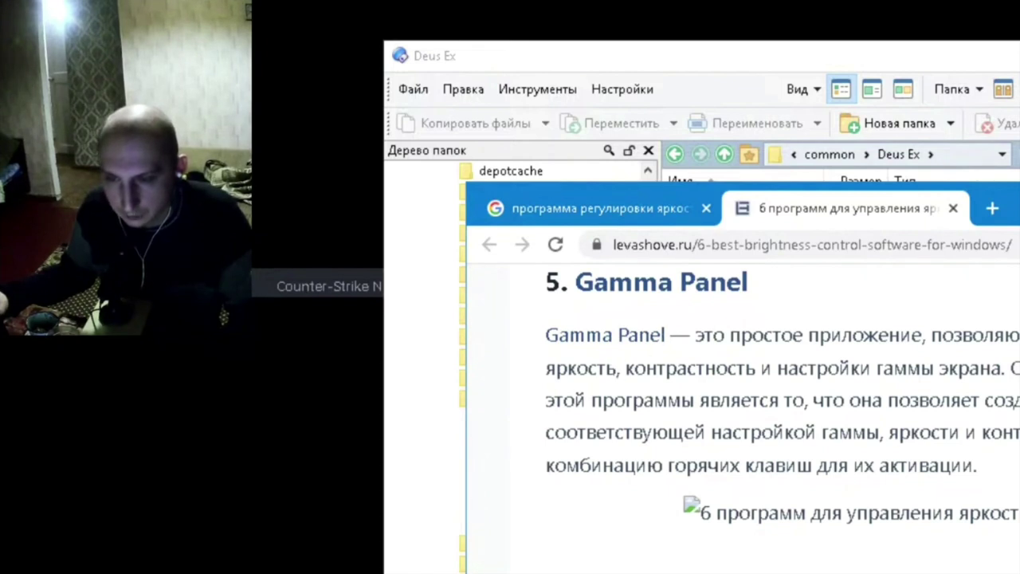
right_click(643, 344)
click(740, 353)
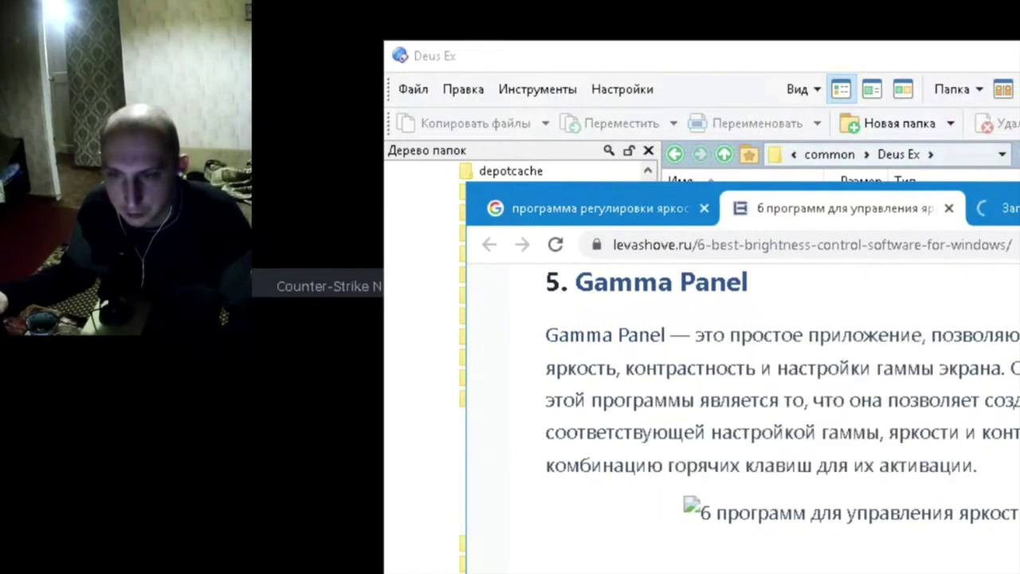
click(1004, 209)
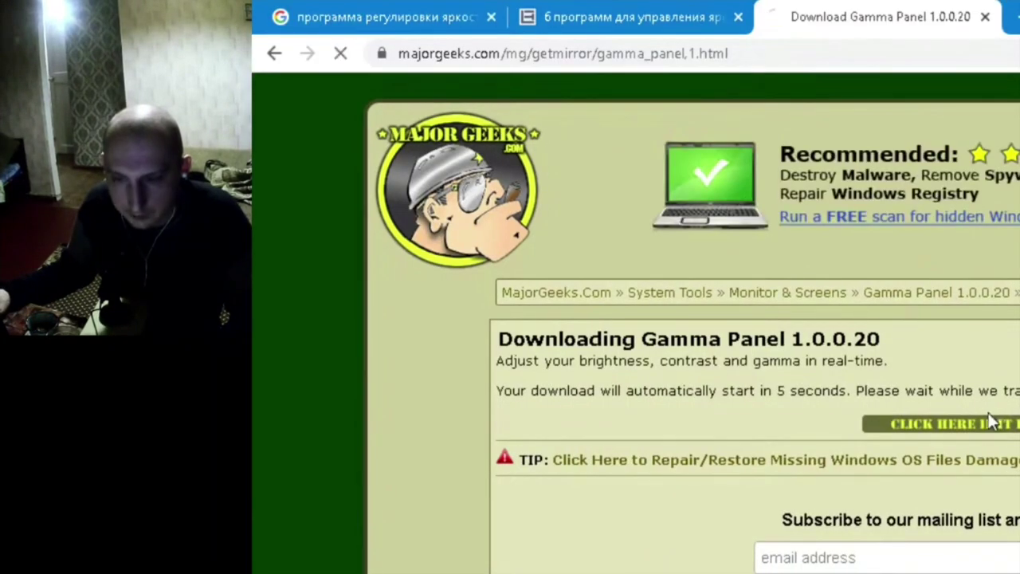
scroll(988, 423, down, 3)
scroll(914, 135, up, 3)
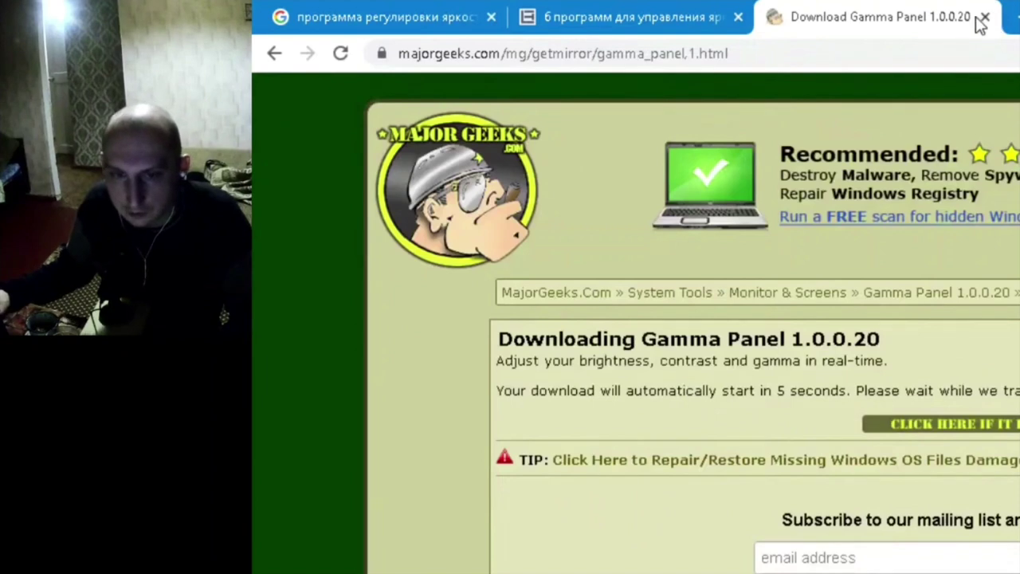
click(986, 17)
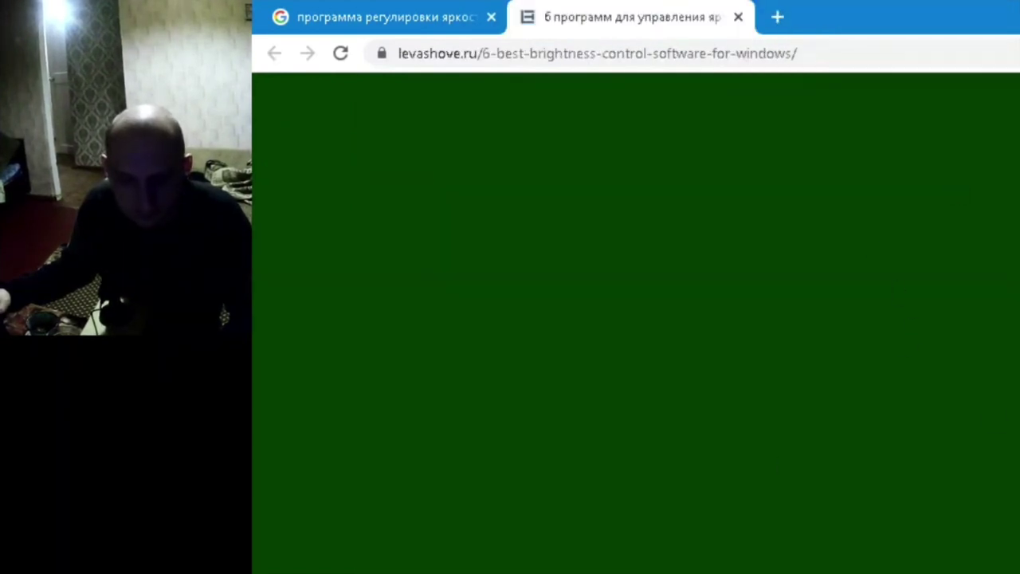
Open the article's PangoBright link in a new tab and follow its PangoBright.exe download link
scroll(700, 317, up, 7)
scroll(701, 317, down, 8)
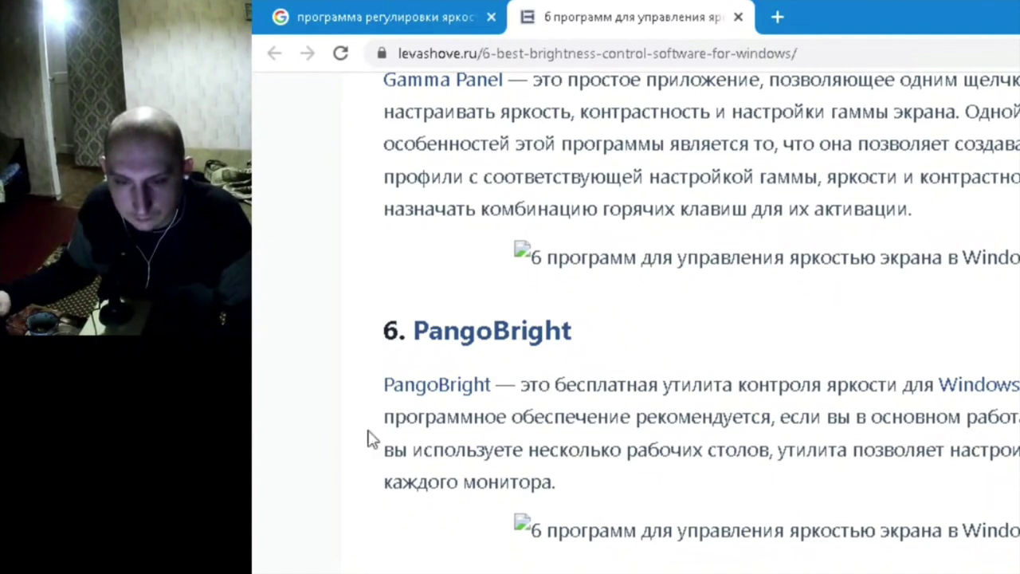
right_click(487, 337)
click(547, 358)
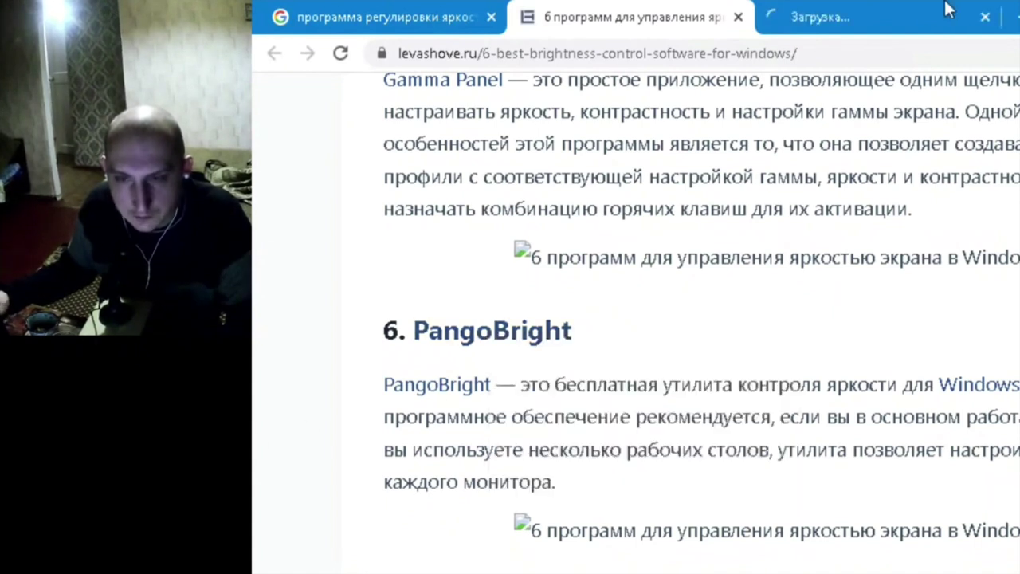
click(892, 17)
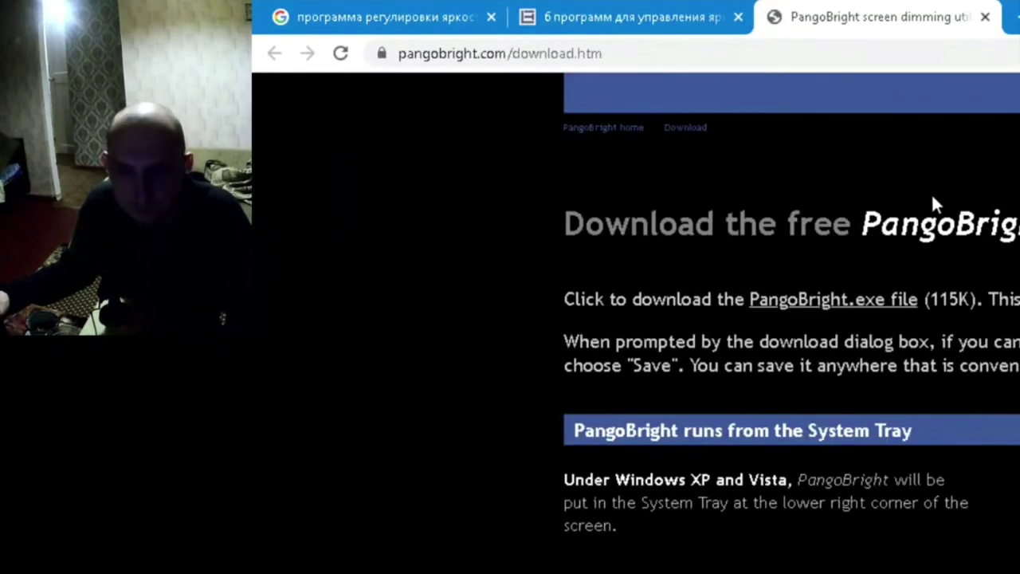
click(874, 300)
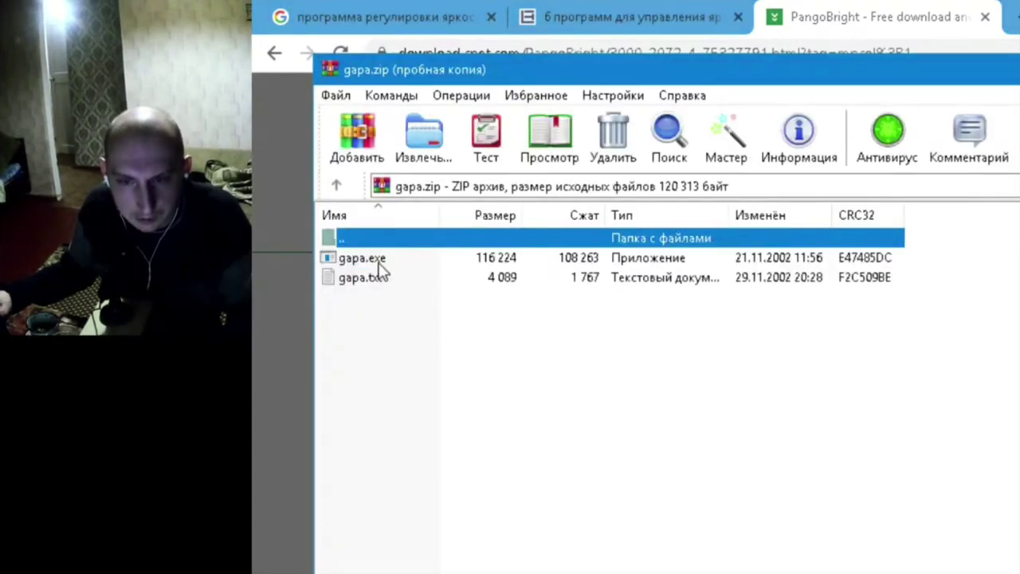
Run gapa.exe from the gapa.zip archive and raise the screen's brightness and, slightly, its gamma in Gamma Panel
double_click(368, 258)
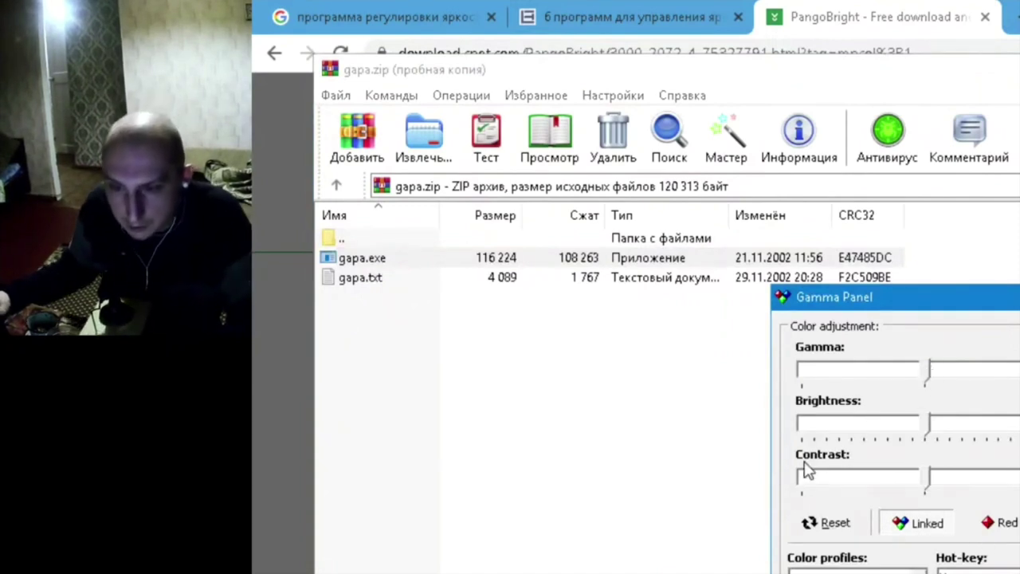
drag(818, 432, 964, 424)
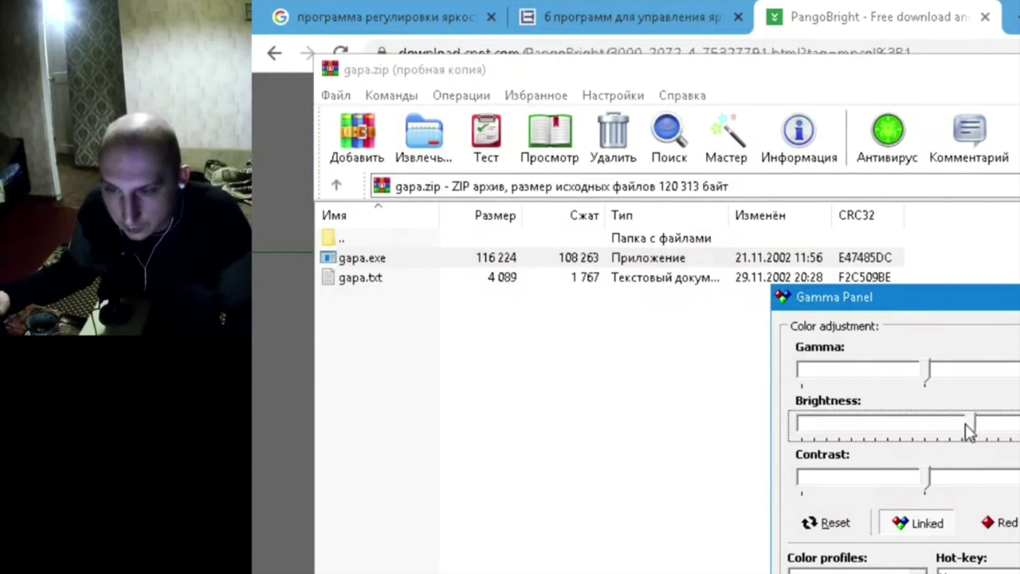
drag(928, 373, 939, 378)
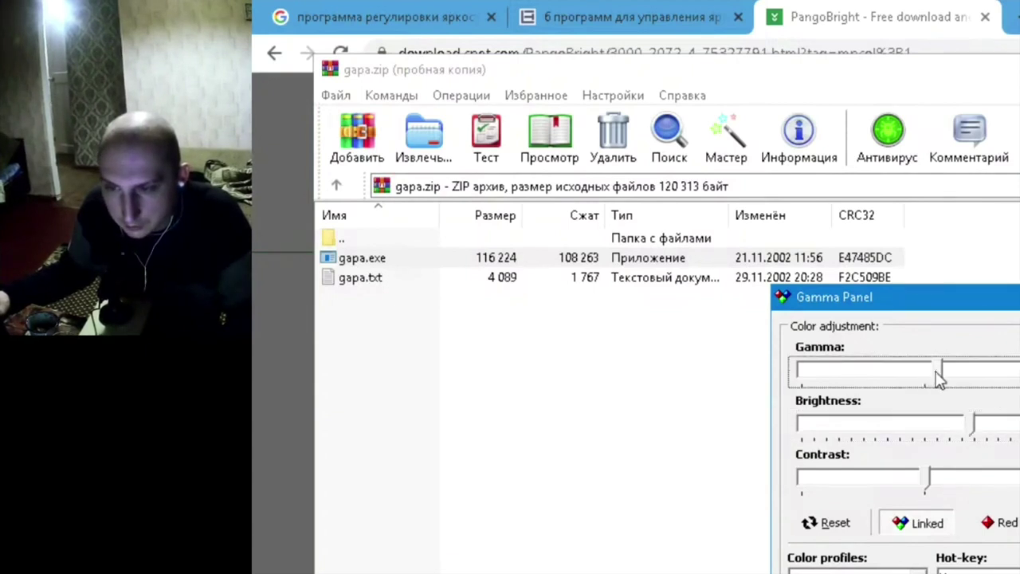
drag(972, 428, 973, 420)
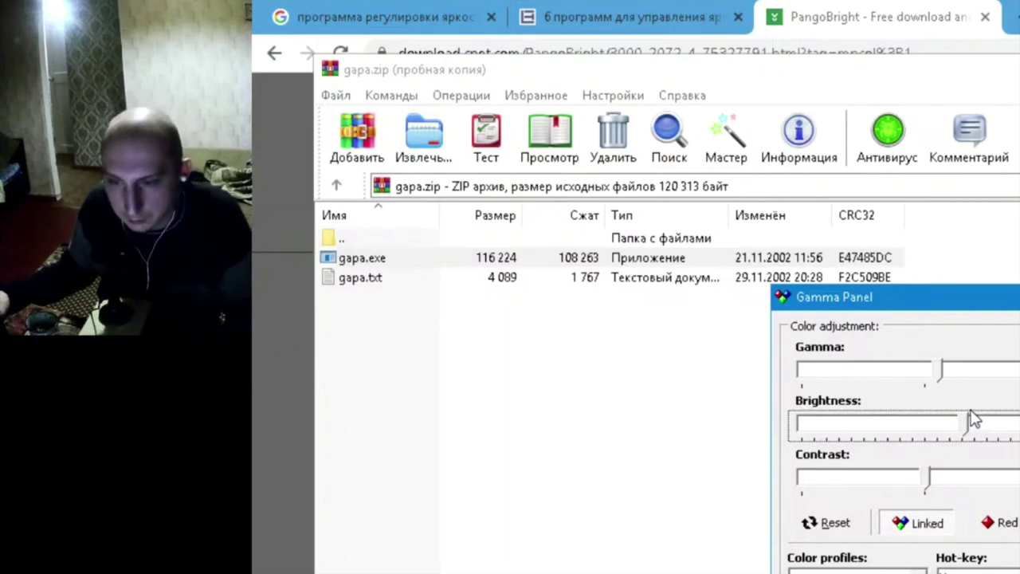
Switch from Gamma Panel to the Steam library window
key(Tab)
key(alt+Tab)
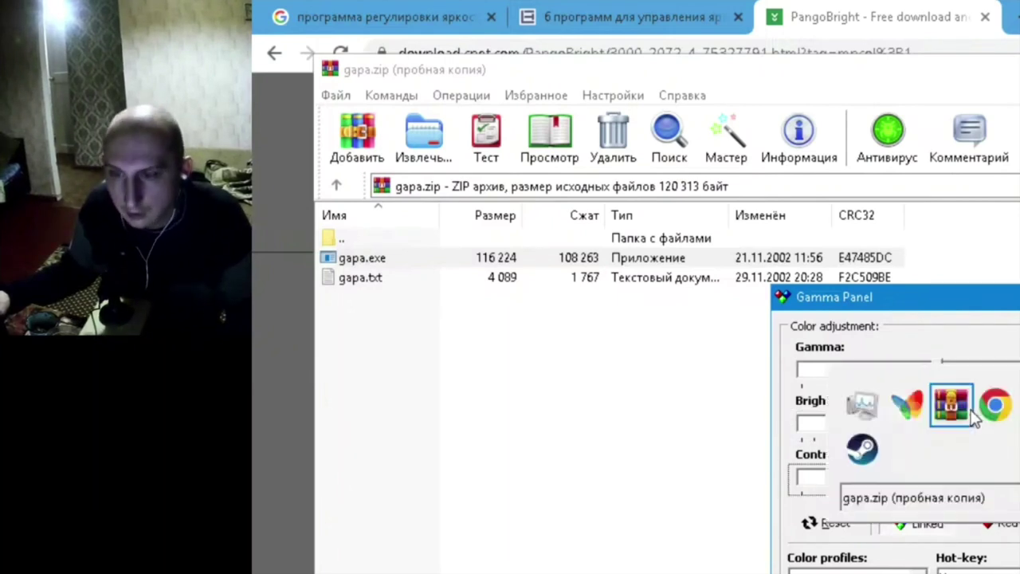
key(alt+Tab)
key(alt+Tab)
key(alt+Tab)
key(alt+Tab)
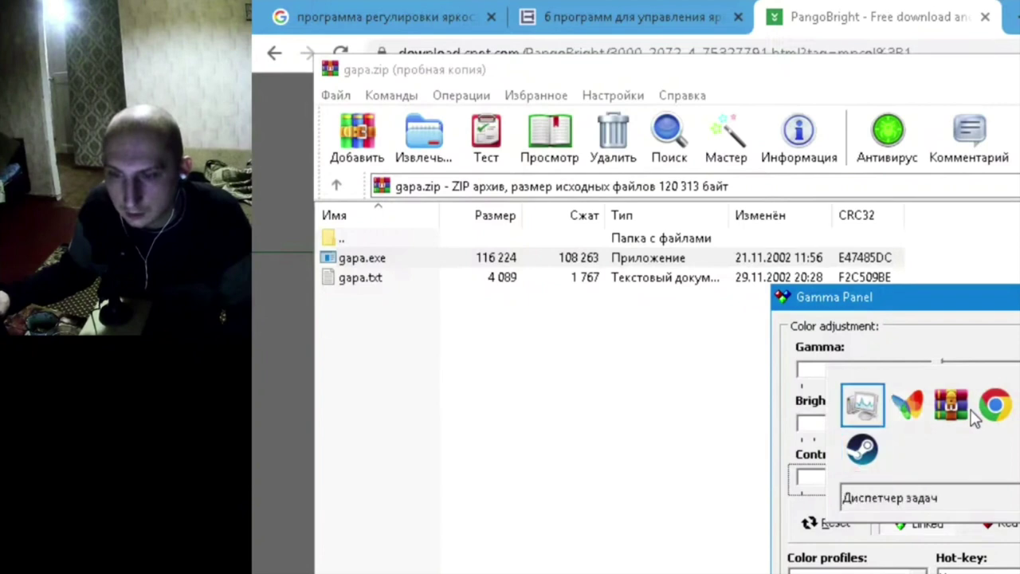
key(alt+Tab)
key(alt+Tab)
key(alt+Tab)
key(alt+Tab)
key(alt+Tab)
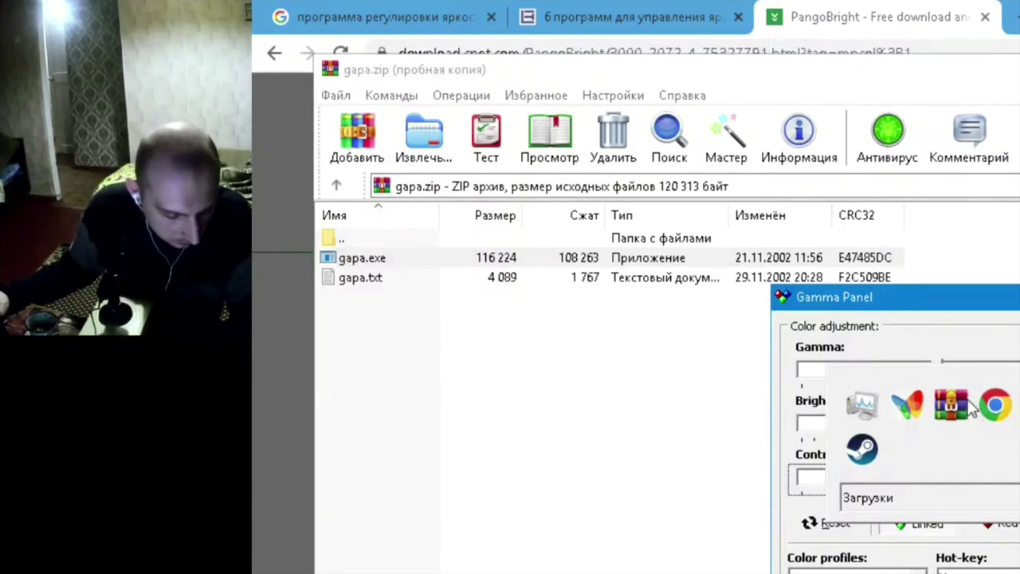
key(alt+Tab)
key(alt+Tab)
key(alt+Tab)
key(alt+Tab)
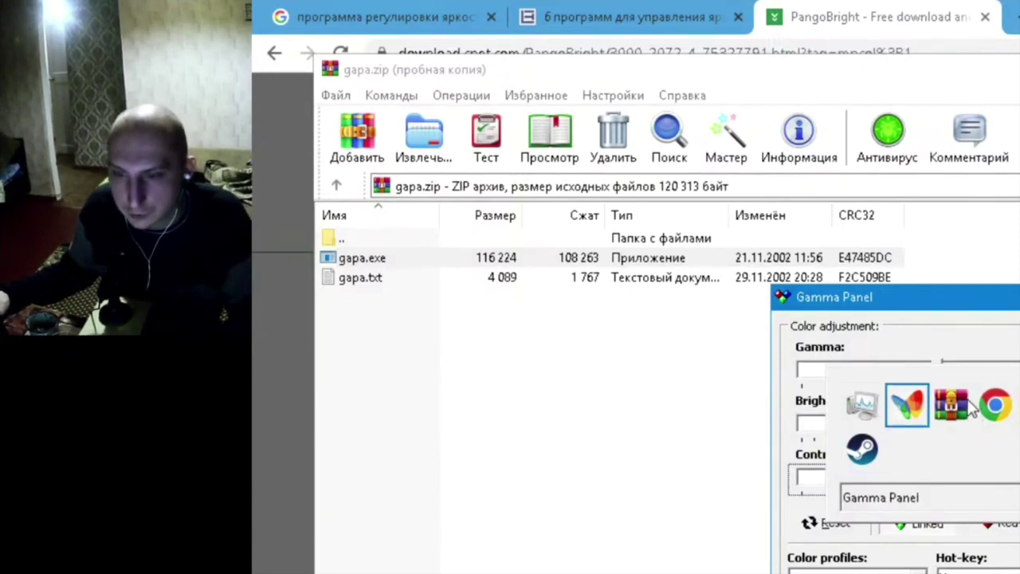
key(alt+Tab)
key(alt+Tab)
key(alt+Tab)
key(alt+Tab)
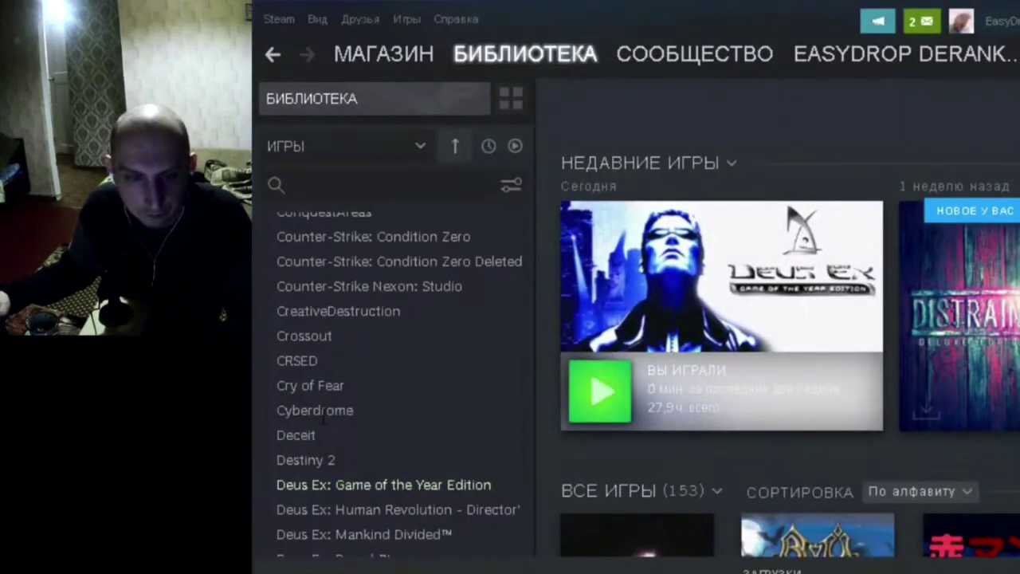
Find Deus Ex: Game of the Year Edition in the Steam library's game list and launch it
scroll(398, 406, up, 12)
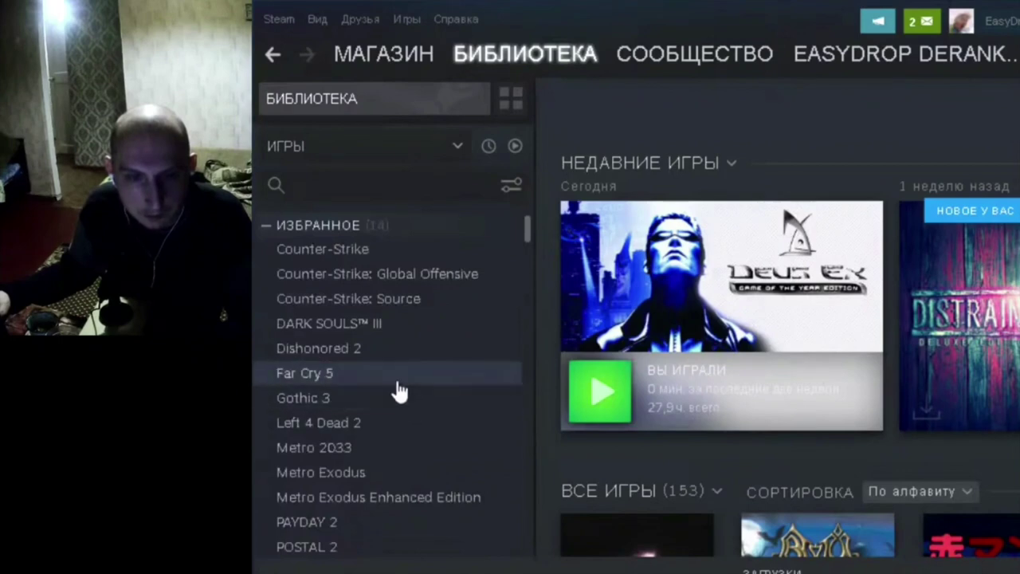
scroll(434, 448, down, 4)
scroll(437, 449, down, 10)
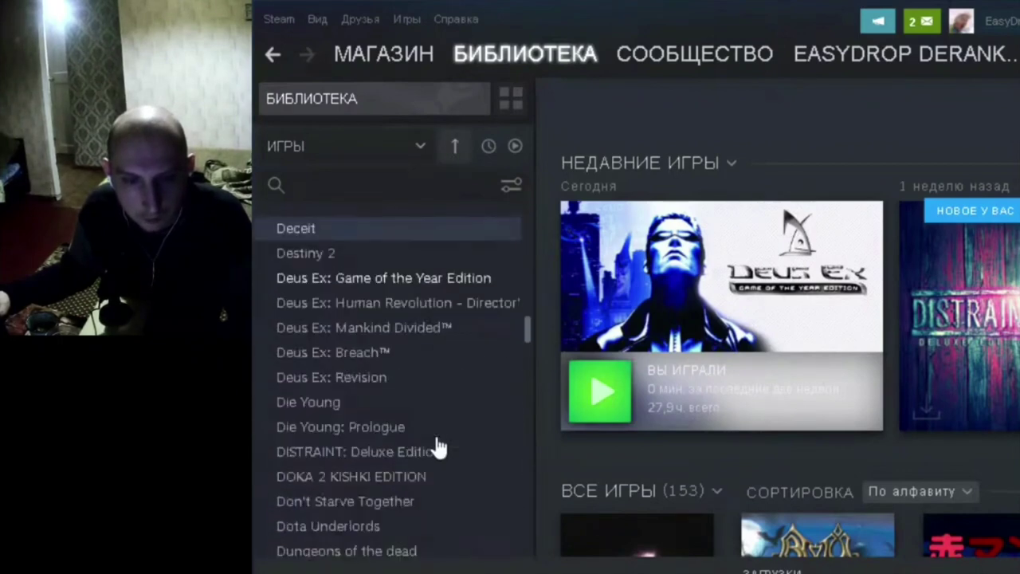
scroll(408, 401, up, 4)
scroll(449, 433, down, 3)
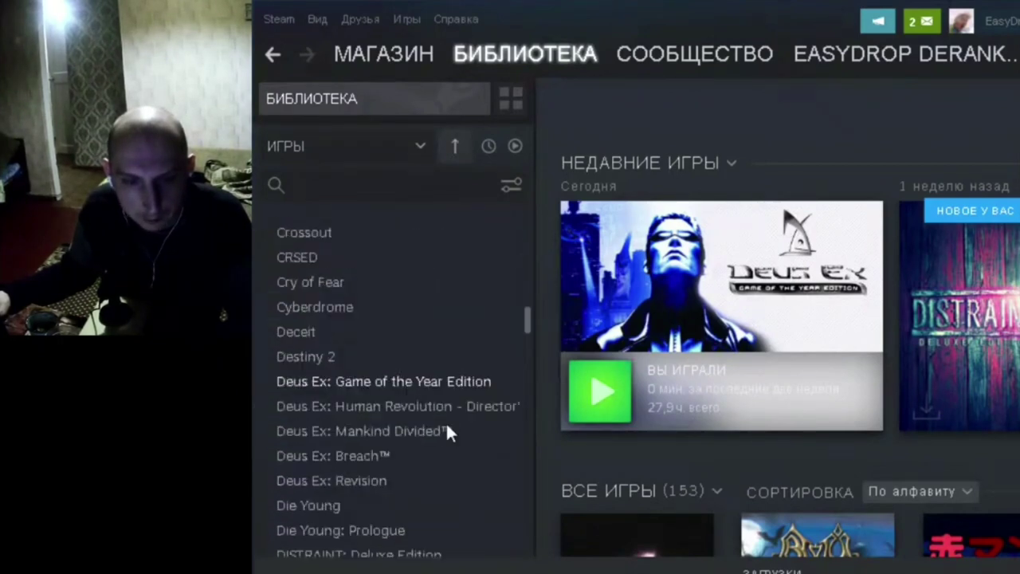
right_click(366, 387)
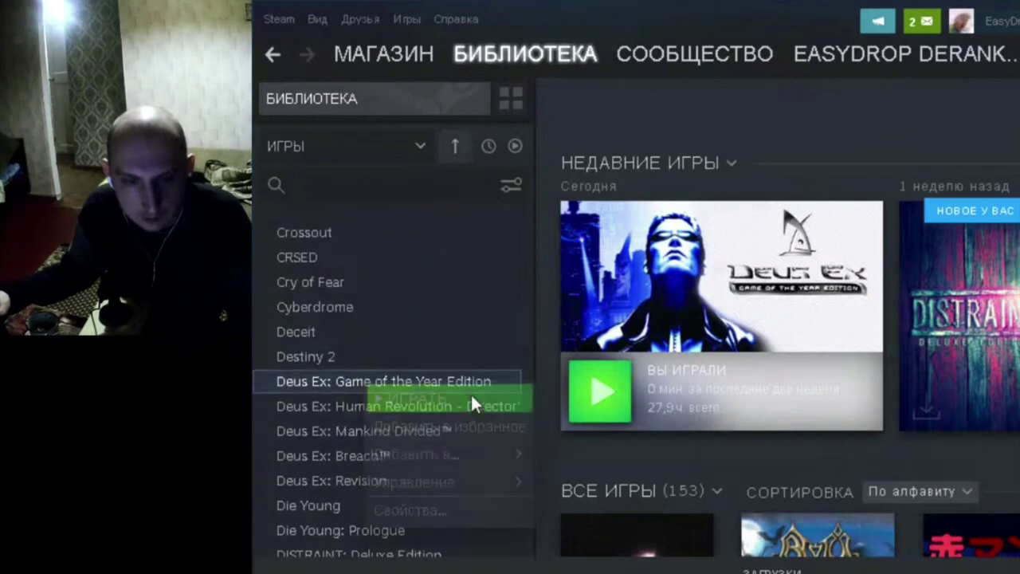
click(470, 397)
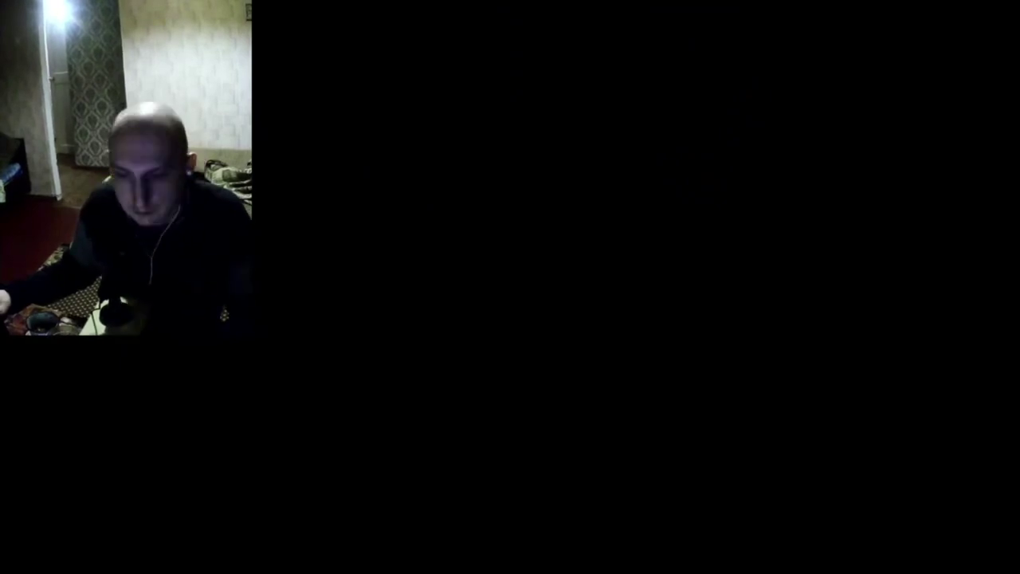
Switch from the starting game to Gamma Panel and lower Brightness to about the middle of its range
key(alt+Tab)
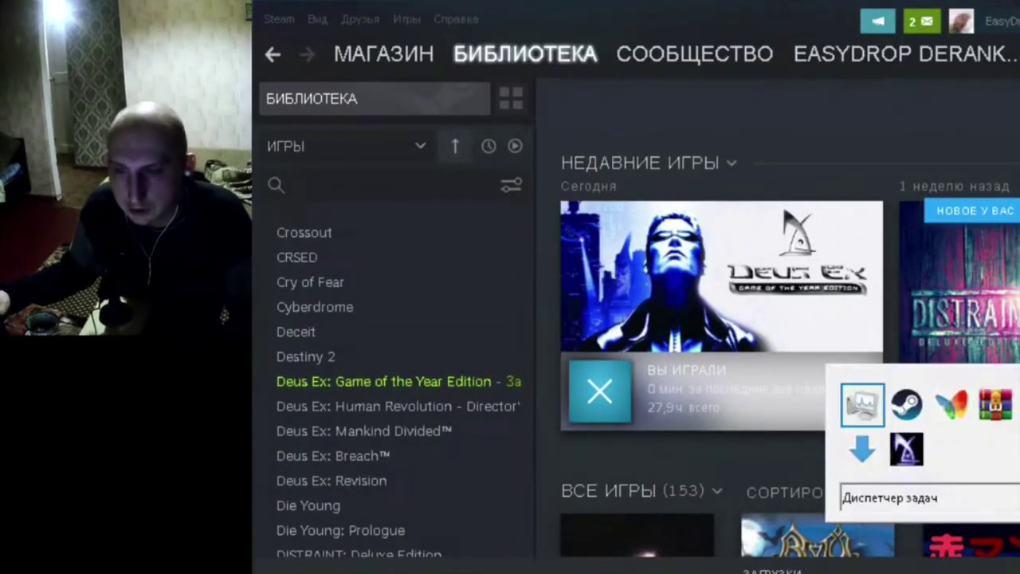
click(952, 404)
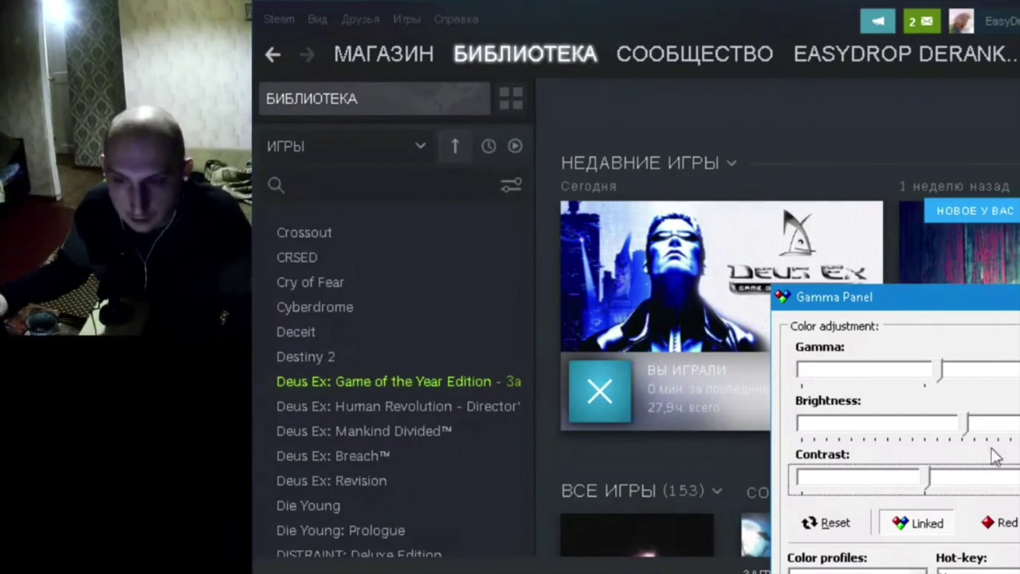
drag(967, 420, 963, 420)
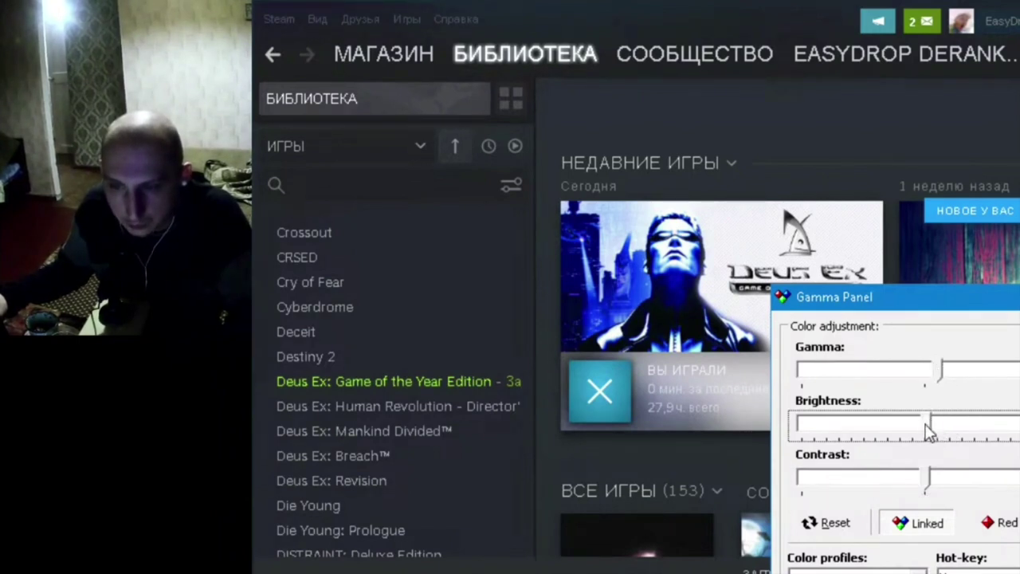
Return to Deus Ex and start the training mission (Тренировка) from the main menu
key(alt+Tab)
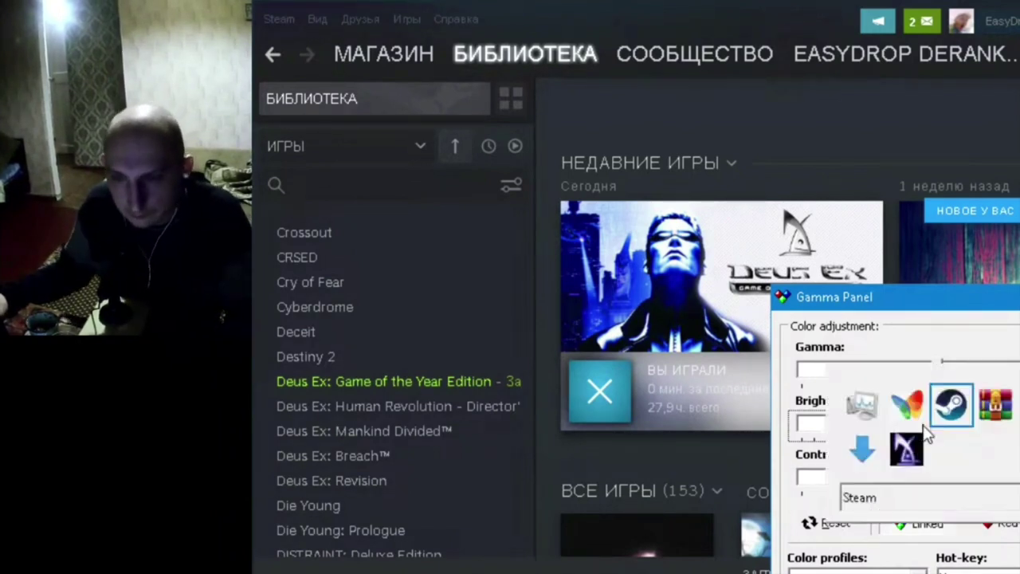
key(alt+Tab)
key(alt+Tab)
key(alt+Tab)
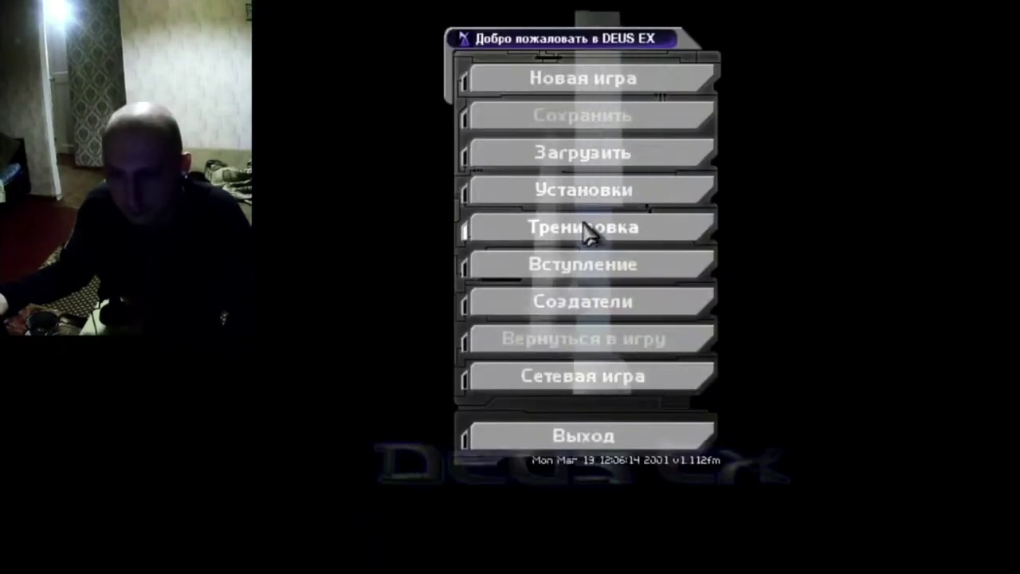
click(587, 228)
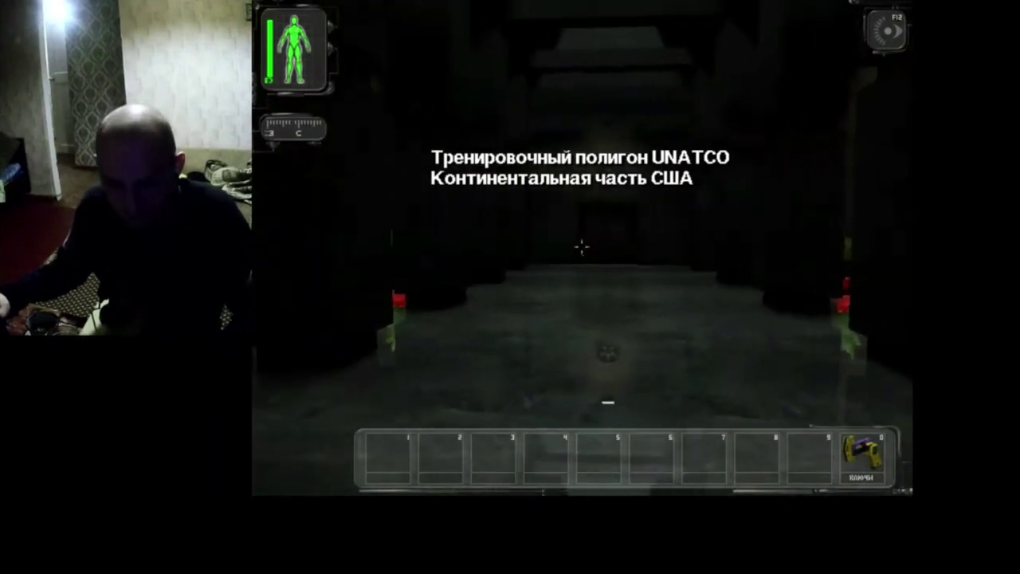
Walk and look around the UNATCO training ground to examine how dark the scene appears
key(w)
key(w)
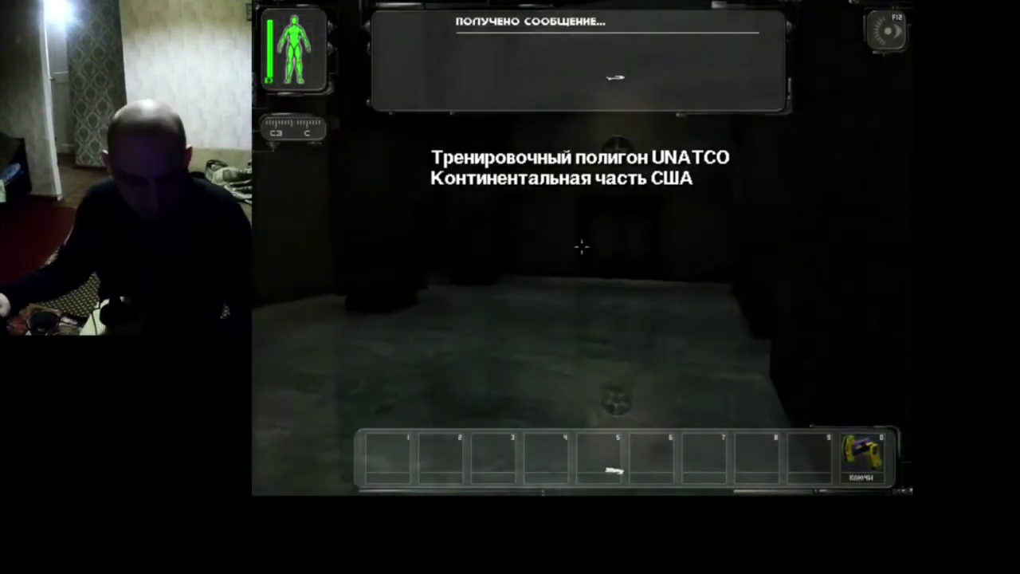
key(w)
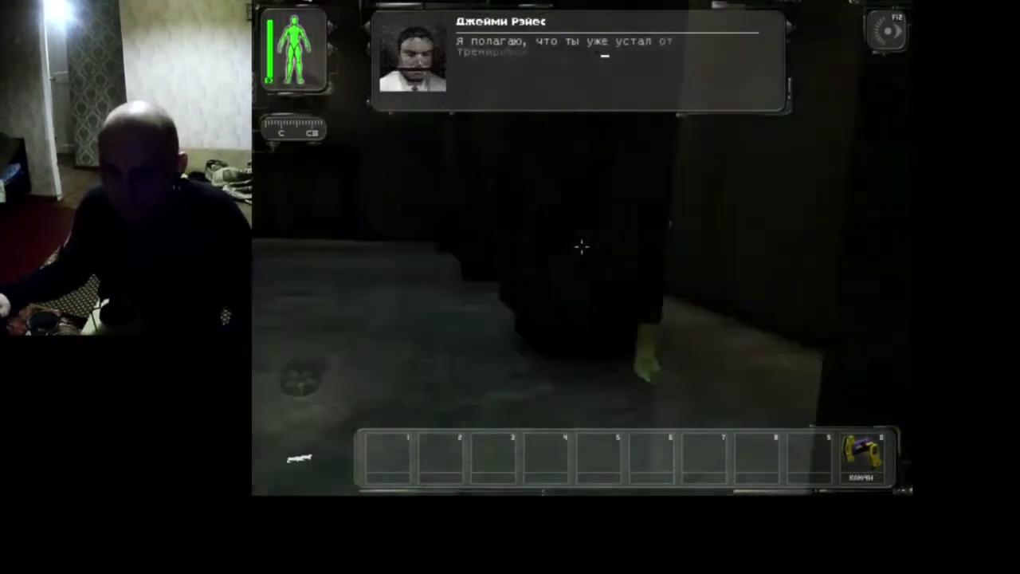
key(w)
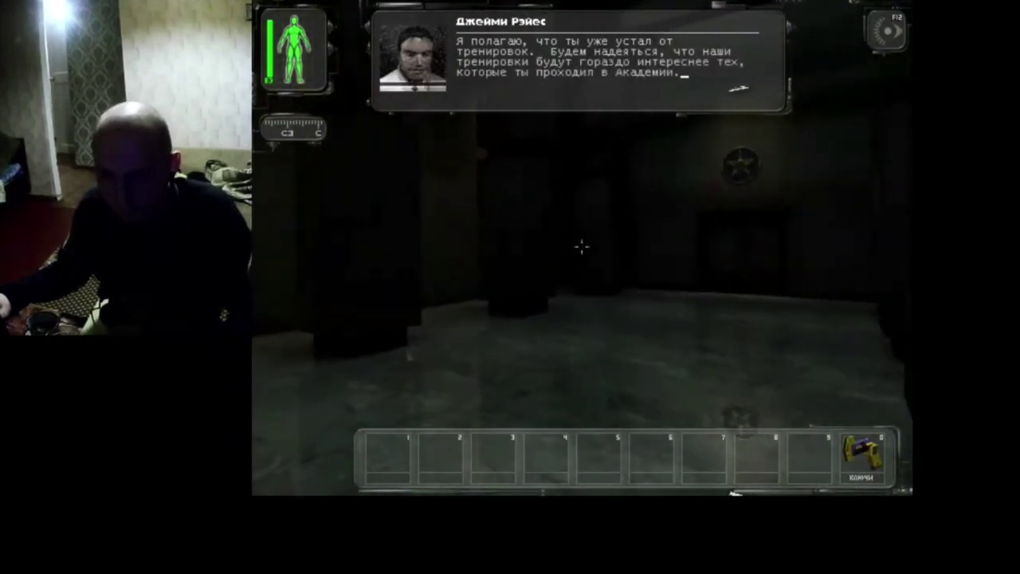
key(w)
key(a)
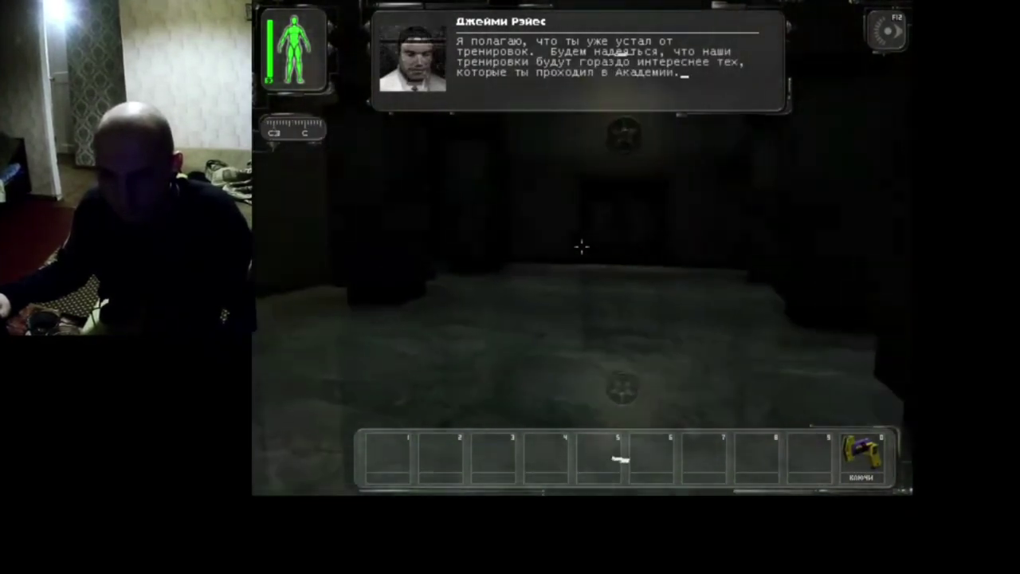
key(q)
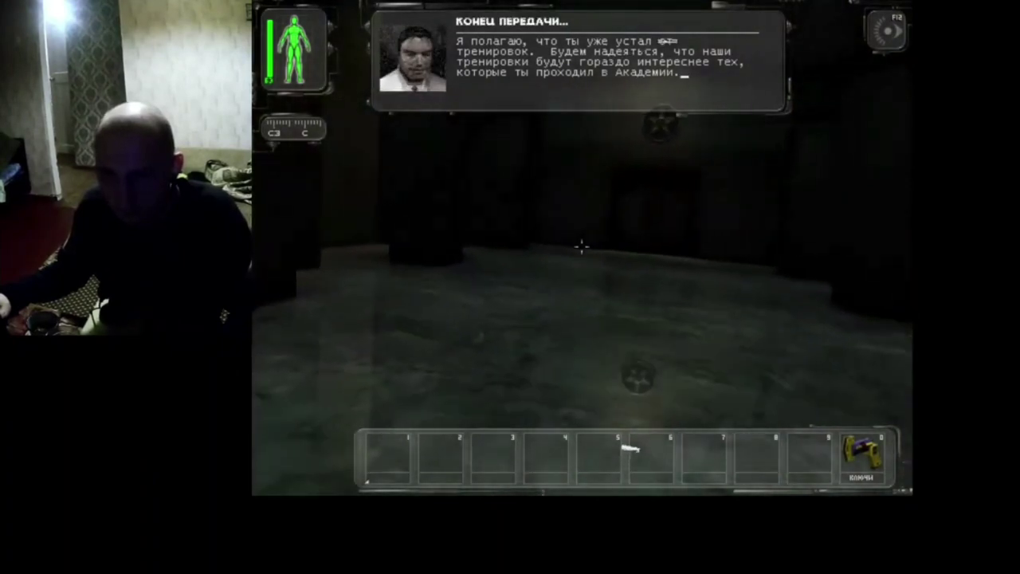
key(e)
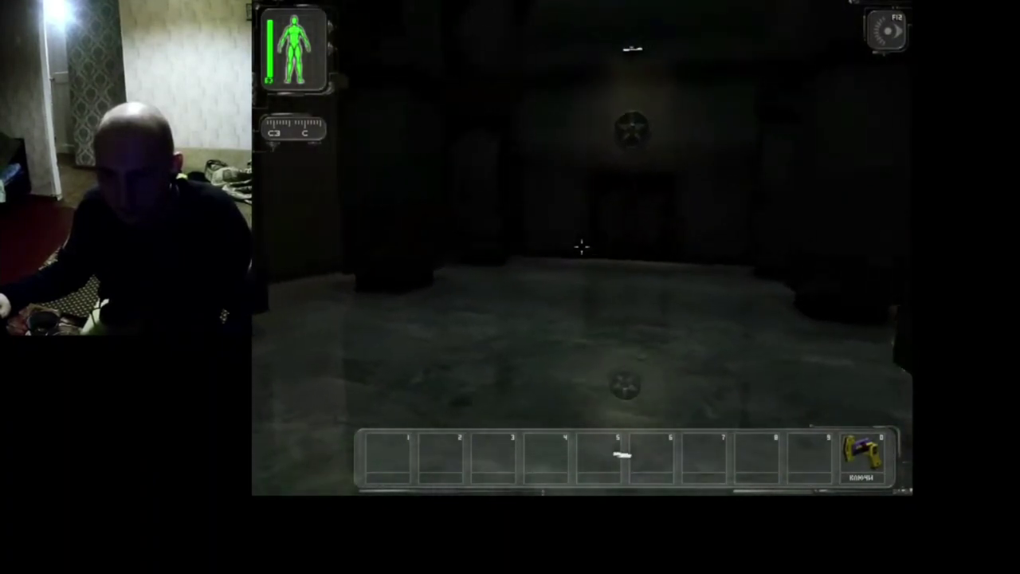
key(e)
key(w)
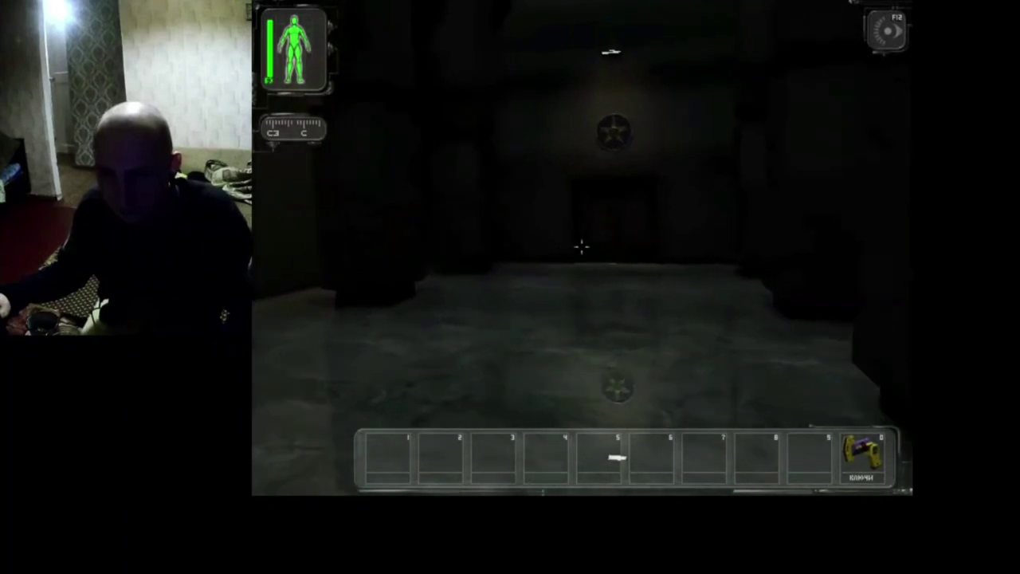
key(w)
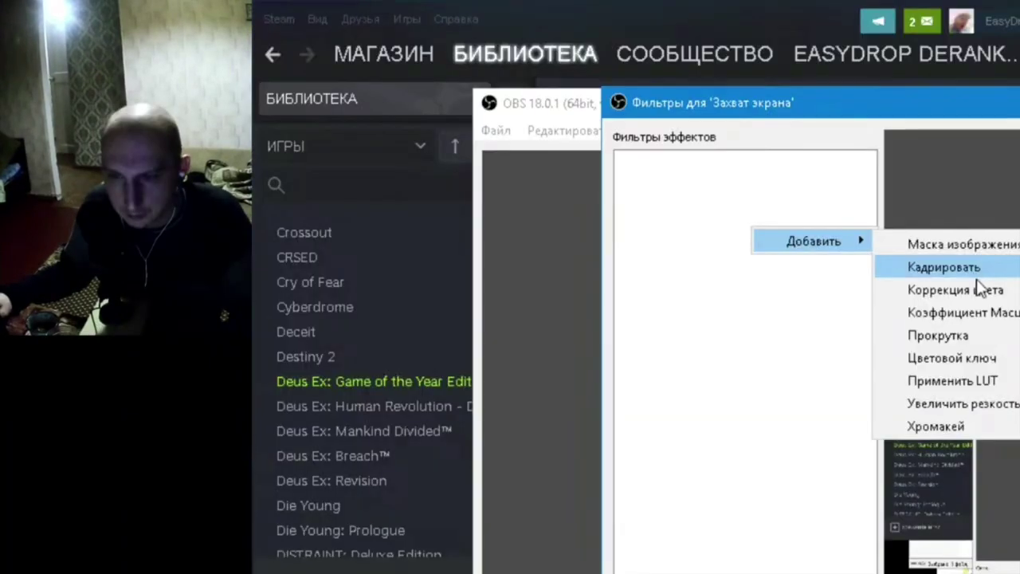
Add a color correction filter named Коррекция цвета to the Захват экрана source in OBS and close the filters window
click(969, 291)
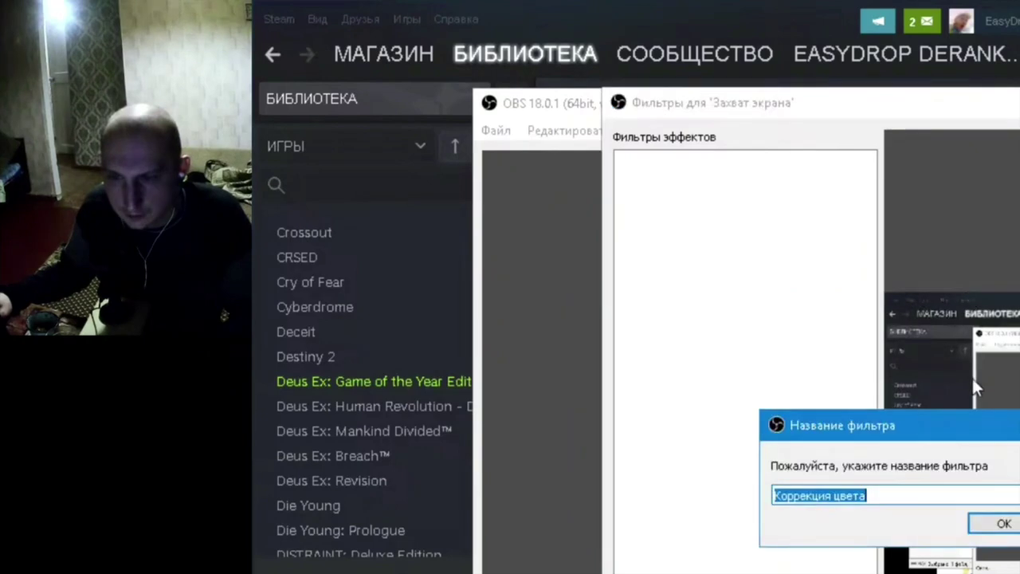
click(1001, 524)
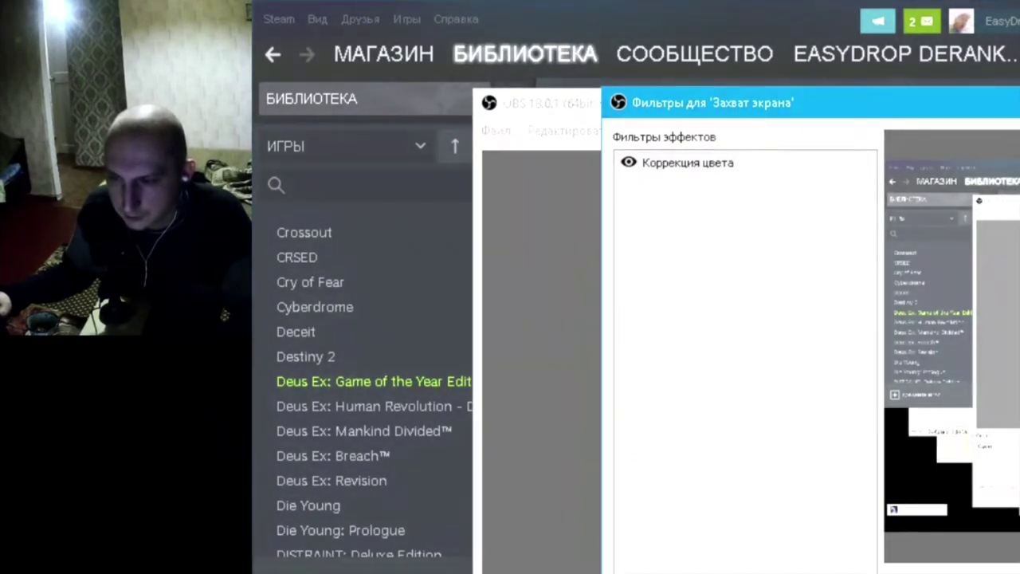
key(Escape)
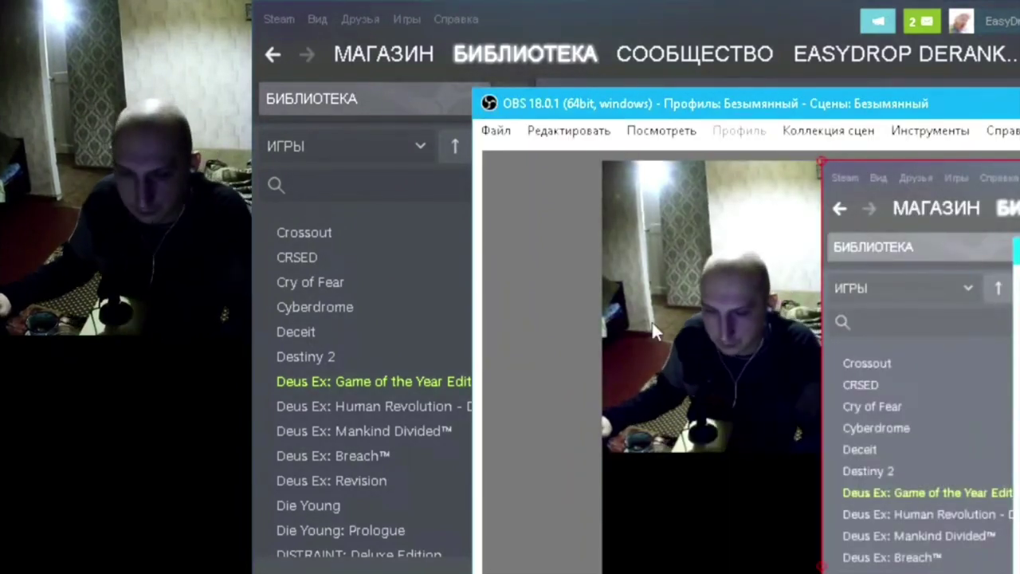
Switch to Task Manager and sort the processes by CPU usage, highest first, to examine the load
key(alt+Tab)
key(Tab)
key(Tab)
key(Tab)
key(Tab)
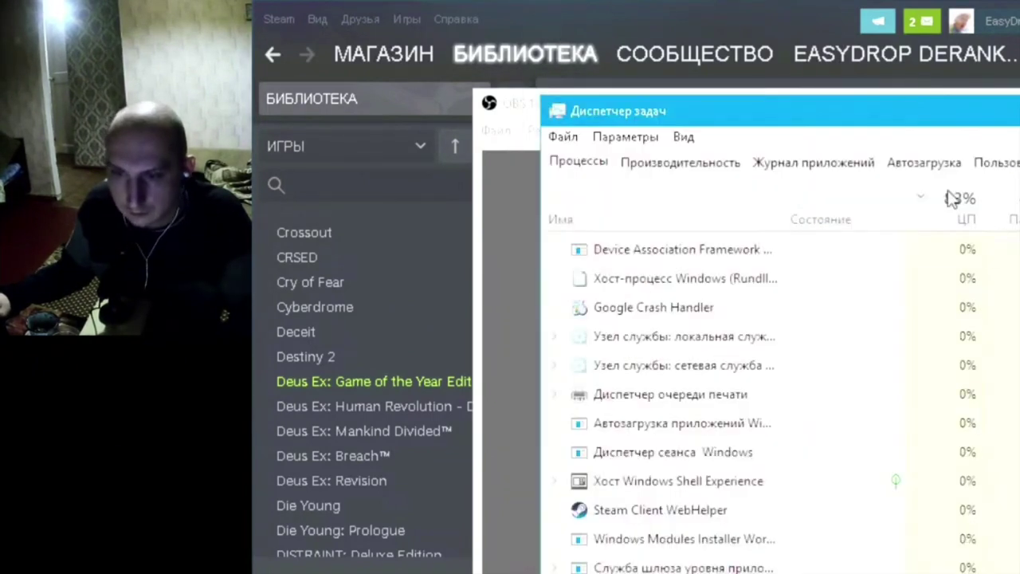
click(952, 200)
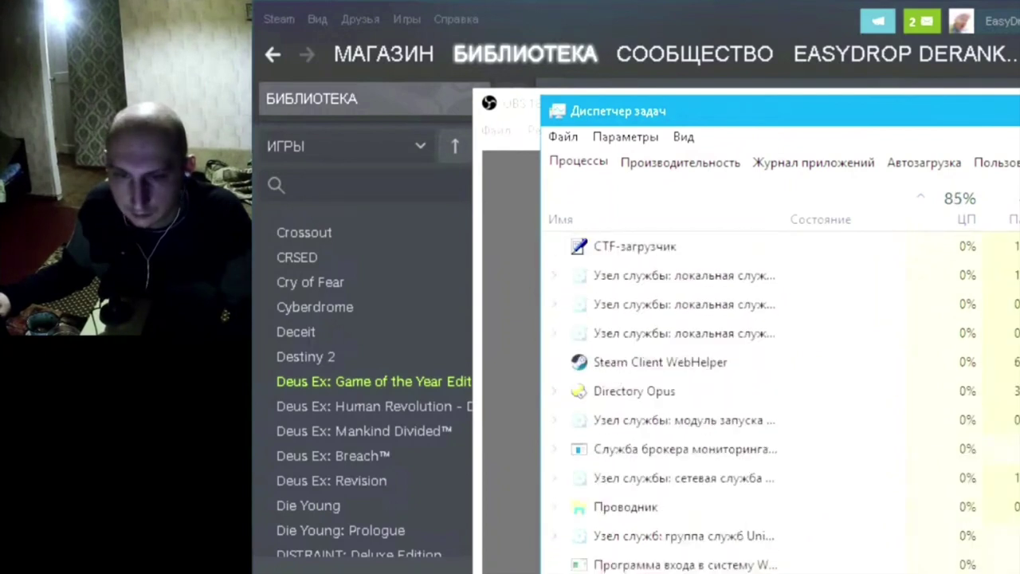
click(938, 199)
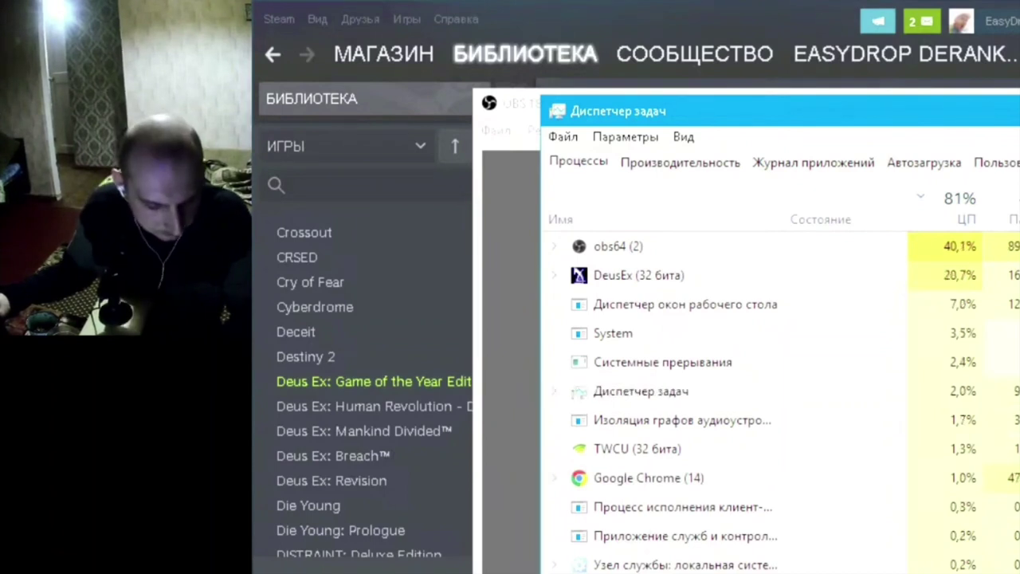
Leave Task Manager and switch back to the running Deus Ex game
key(alt+Tab)
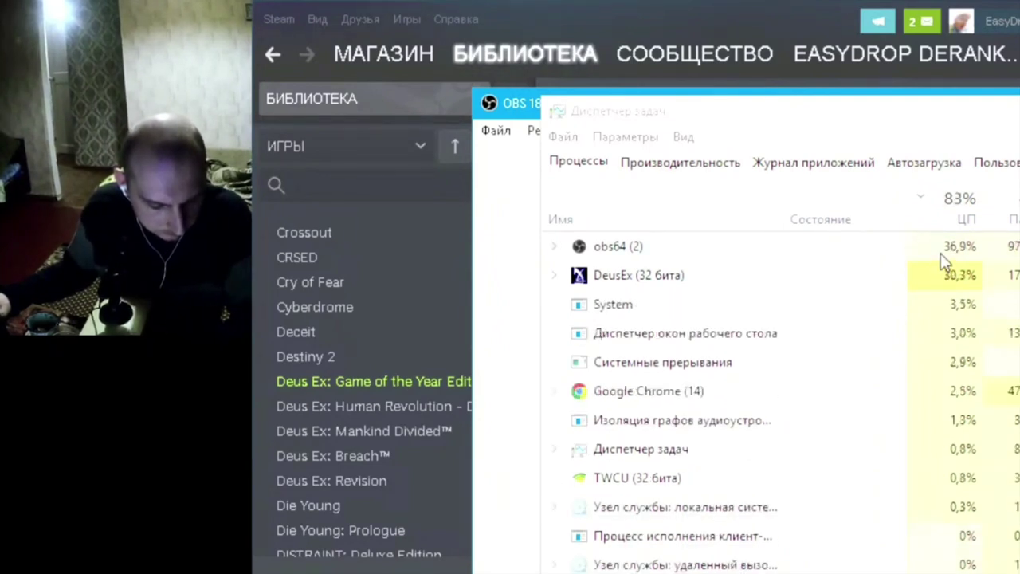
key(alt+Tab)
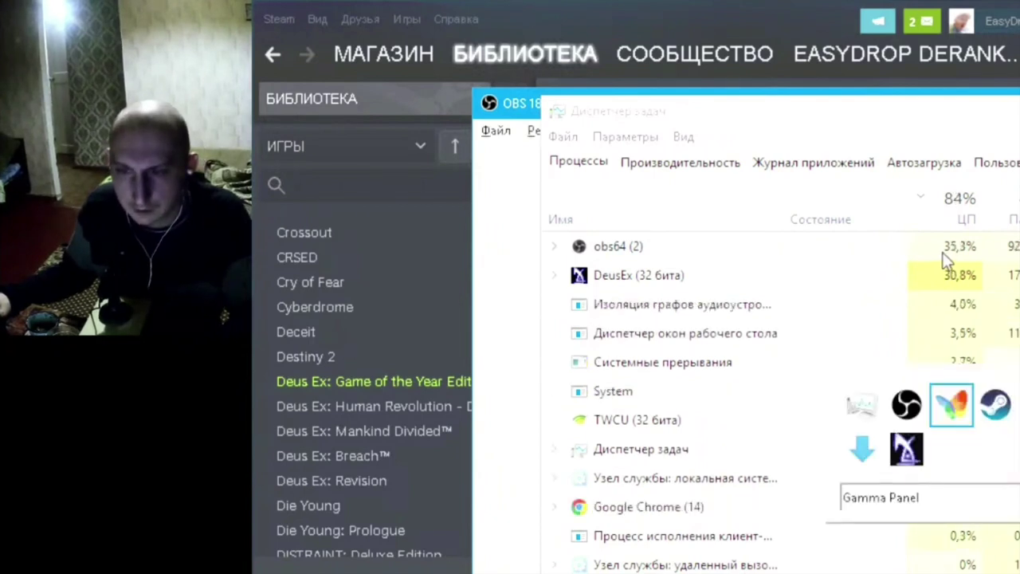
key(alt+Tab)
key(alt+Tab)
key(alt+Tab)
key(alt+Tab)
key(alt+Tab)
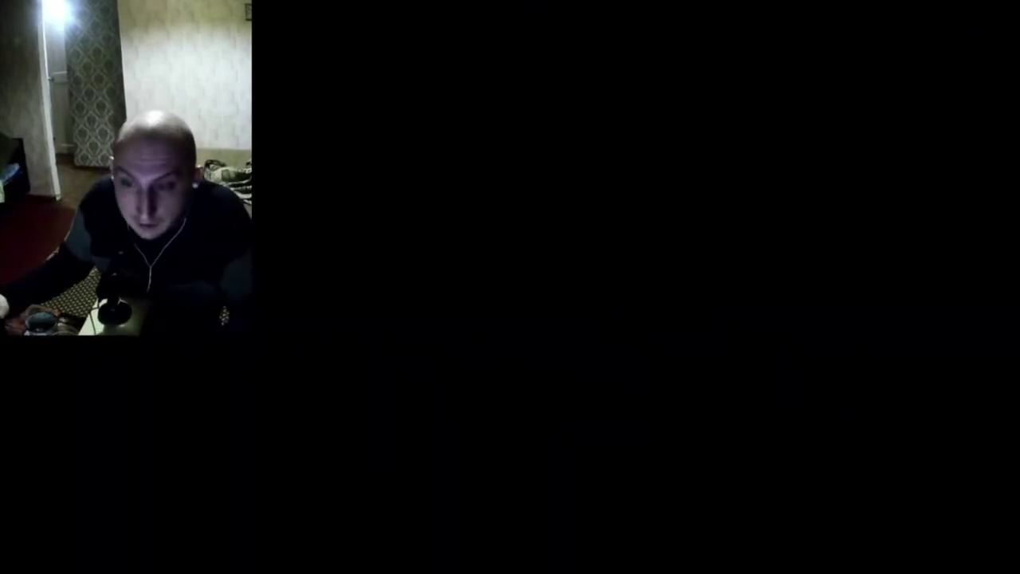
Switch from the game to OBS and minimize its window to reach Gamma Panel
key(alt+Tab)
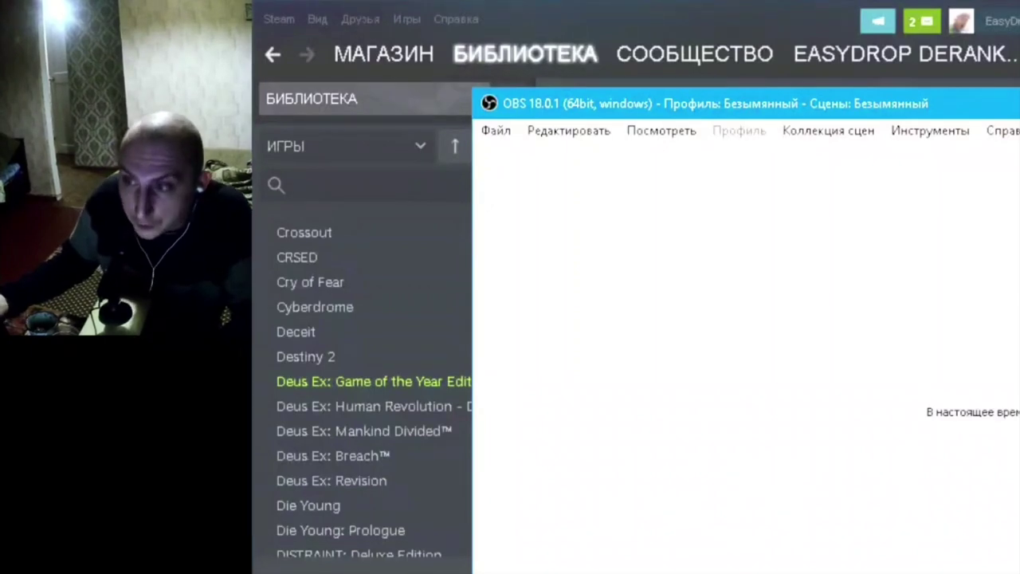
key(super+Down)
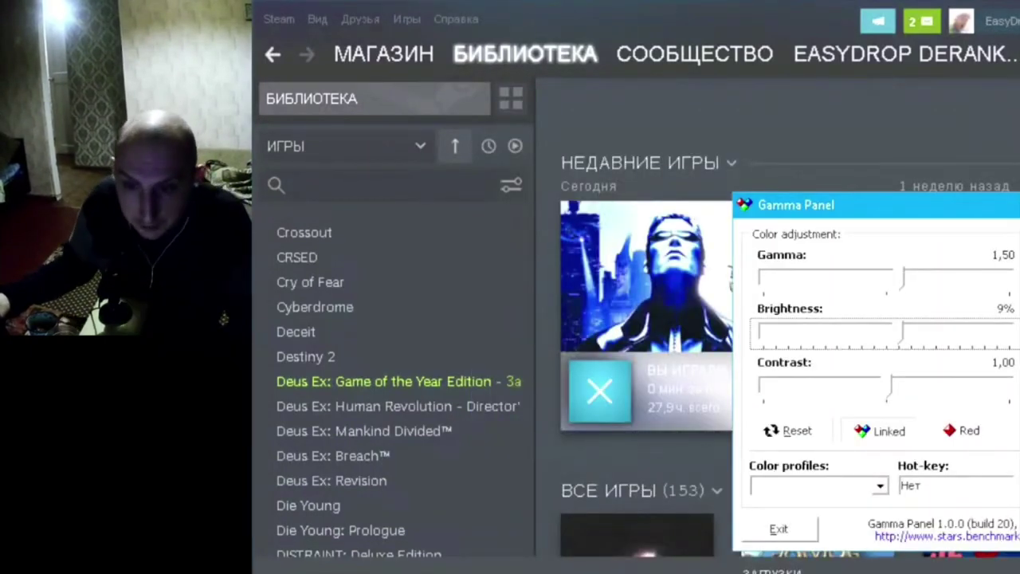
Leave Gamma Panel and switch back to the running Deus Ex game
key(Tab)
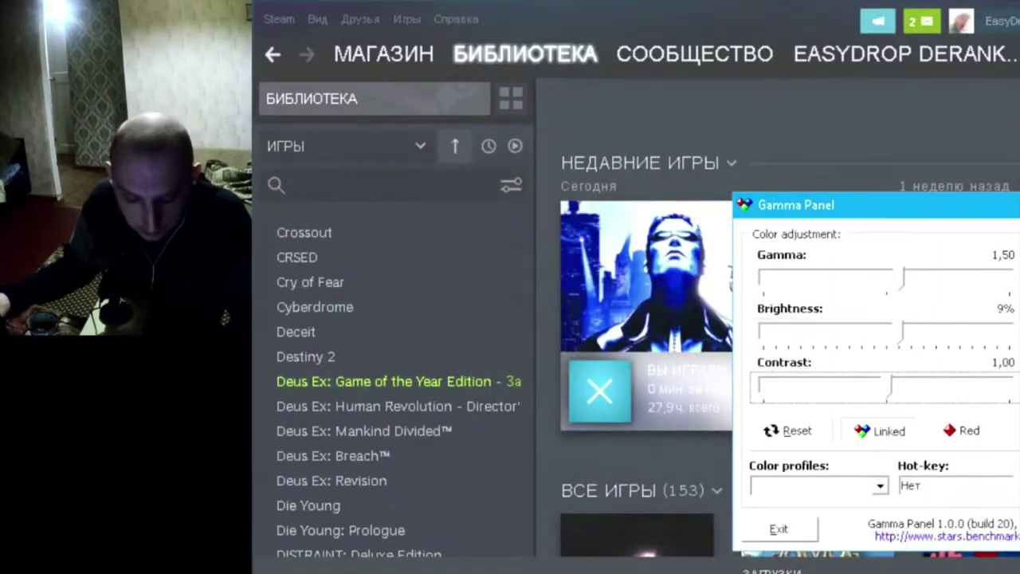
key(alt+Tab)
key(alt+Tab)
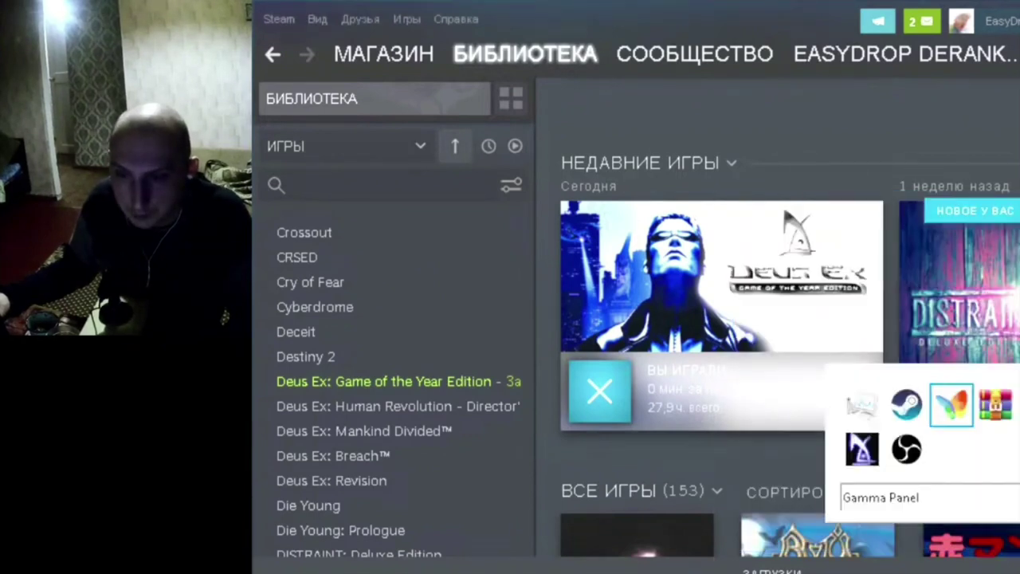
key(alt+Tab)
key(alt+Tab)
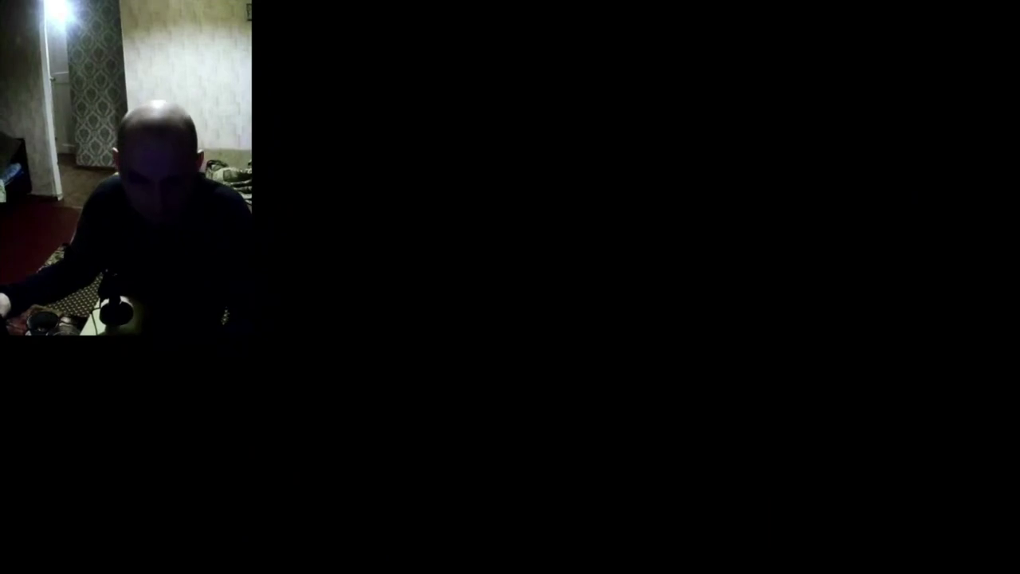
Walk around the dark pillared hall in the game to check the picture's brightness
key(w)
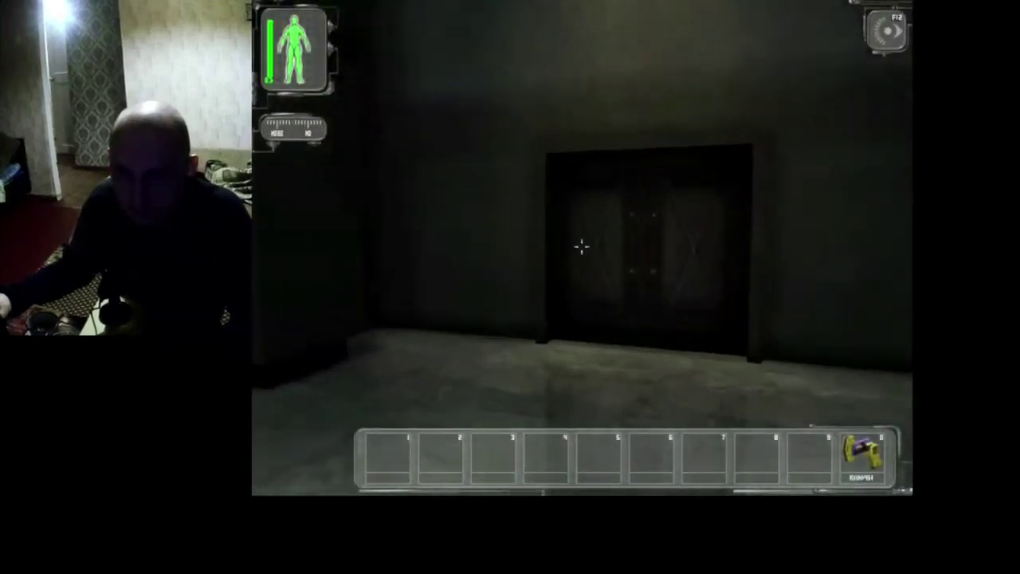
key(w)
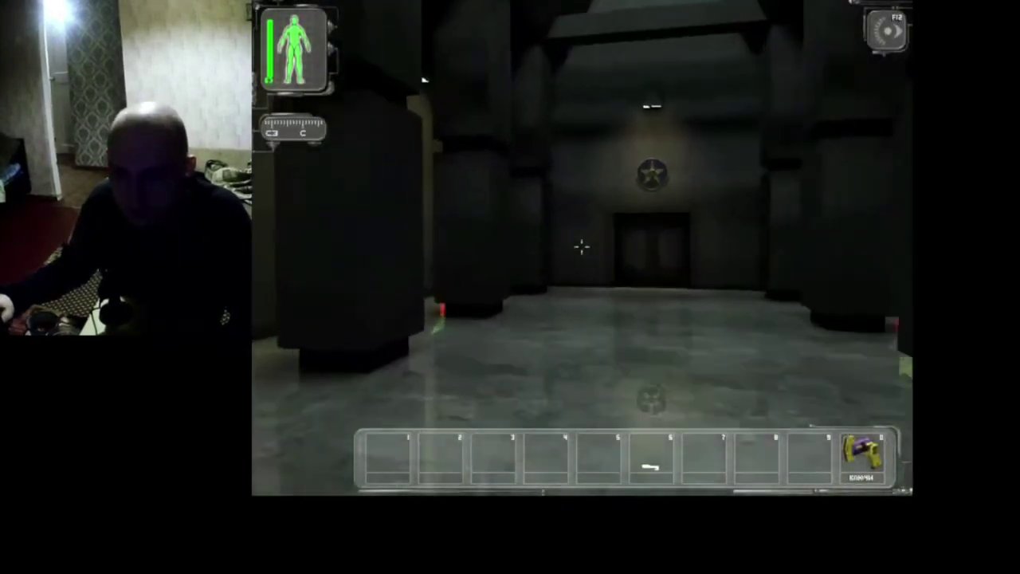
key(s)
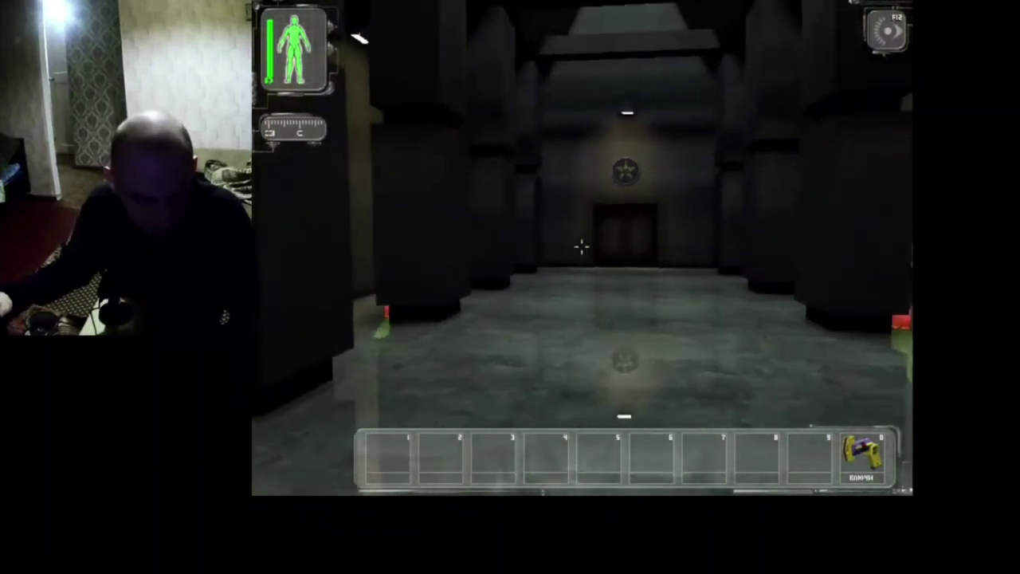
key(w)
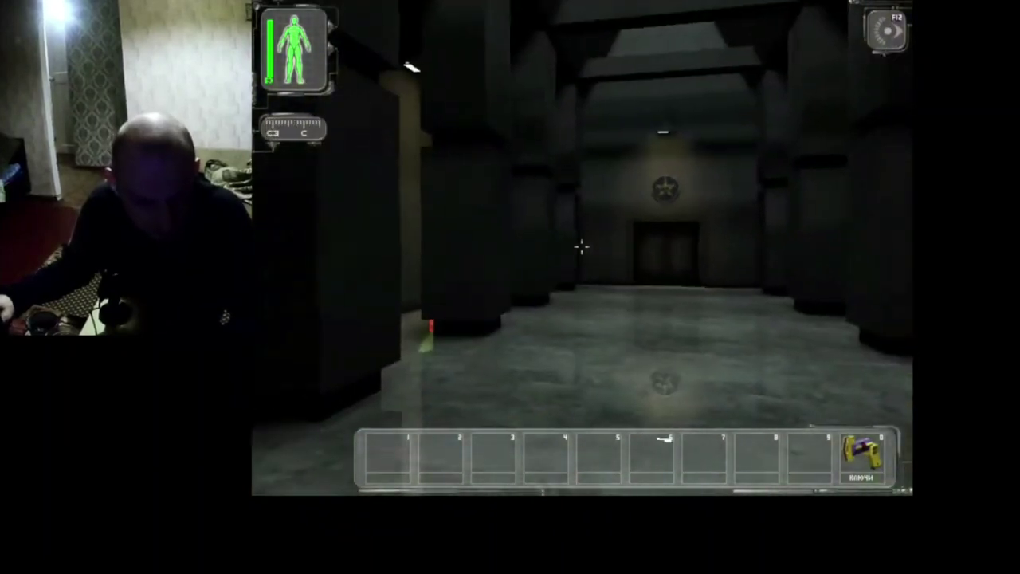
key(w)
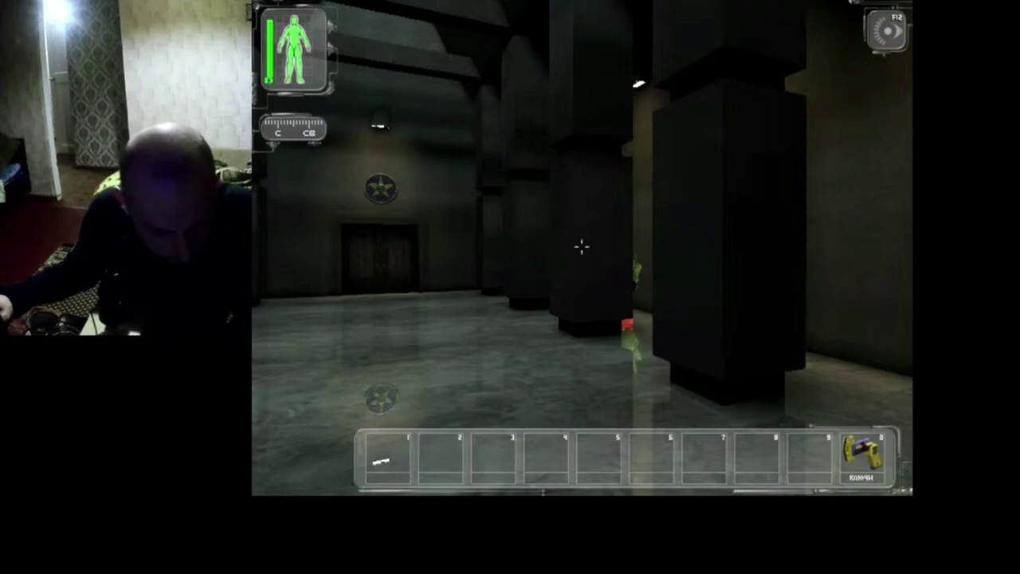
key(w)
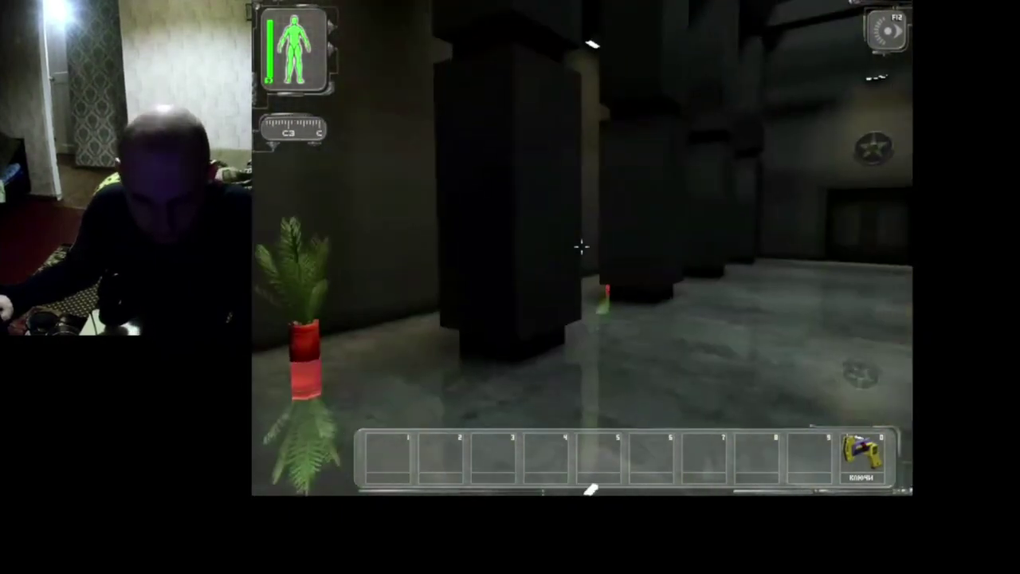
key(w)
key(w)
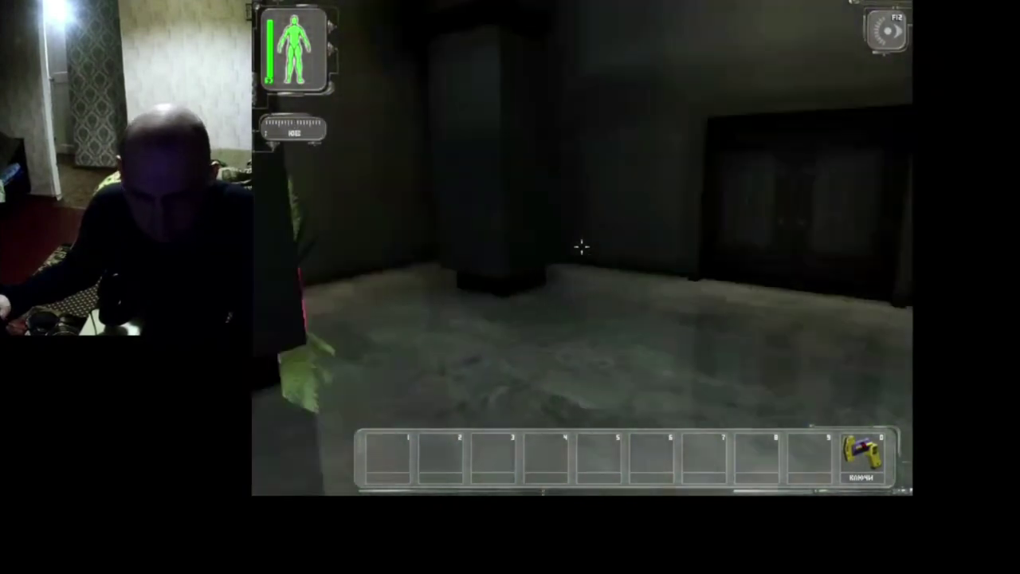
key(w)
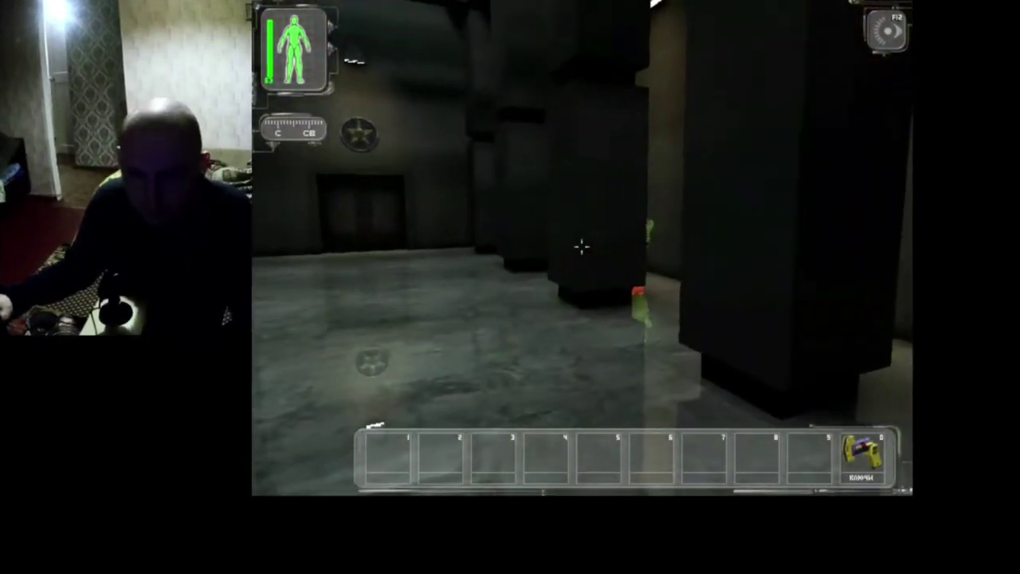
key(a)
key(d)
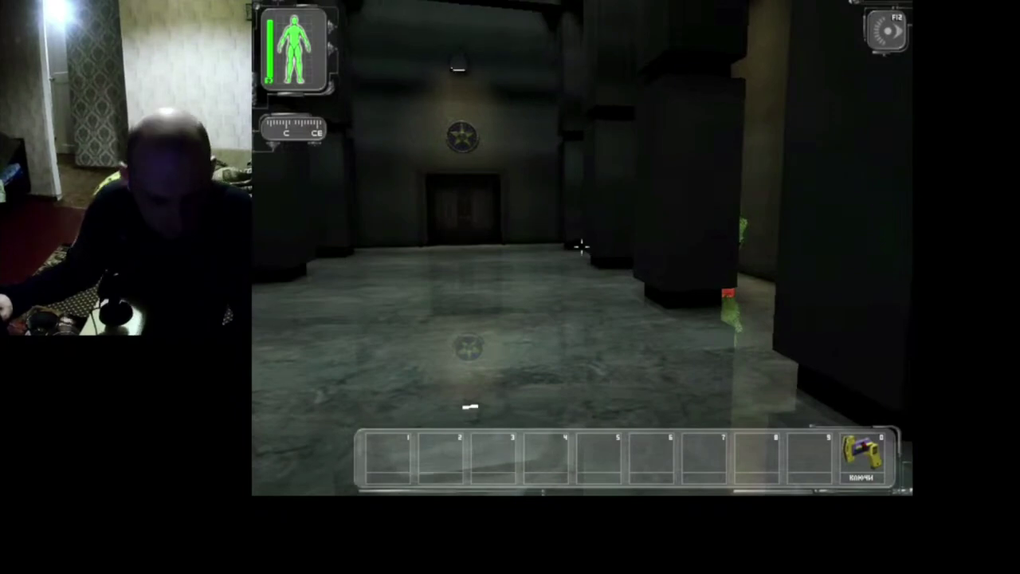
Open the game's main menu, quit Deus Ex and confirm the exit
key(Escape)
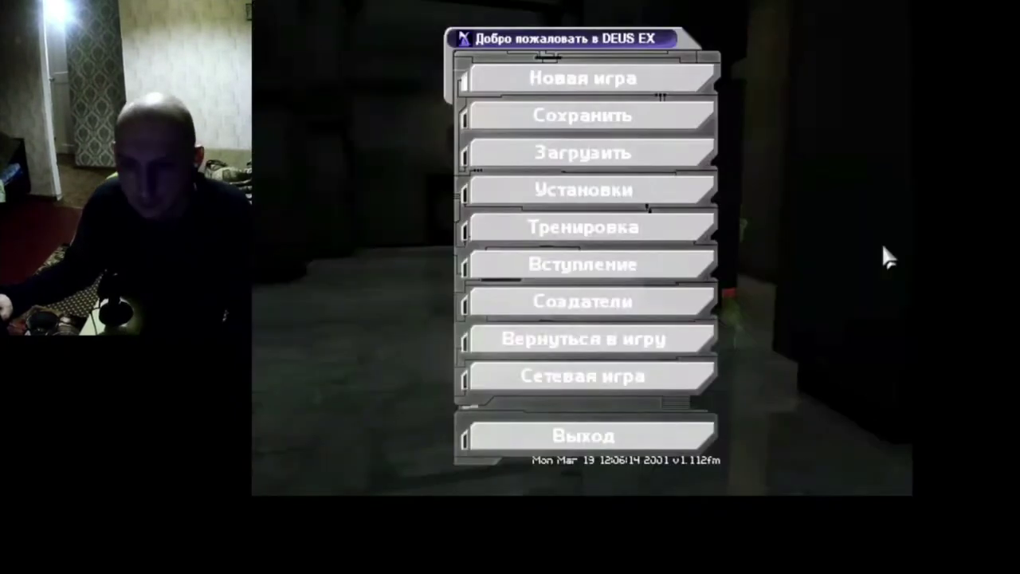
click(674, 430)
click(615, 310)
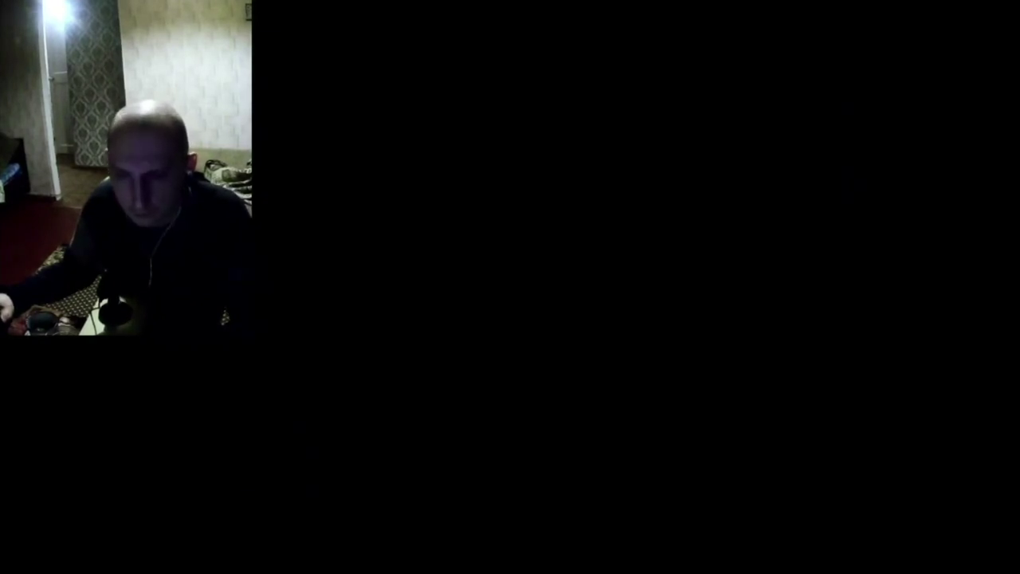
Switch to Task Manager and move its window higher to examine which processes use the most CPU
key(alt+Tab)
key(alt+Tab)
key(alt+Tab)
key(alt+Tab)
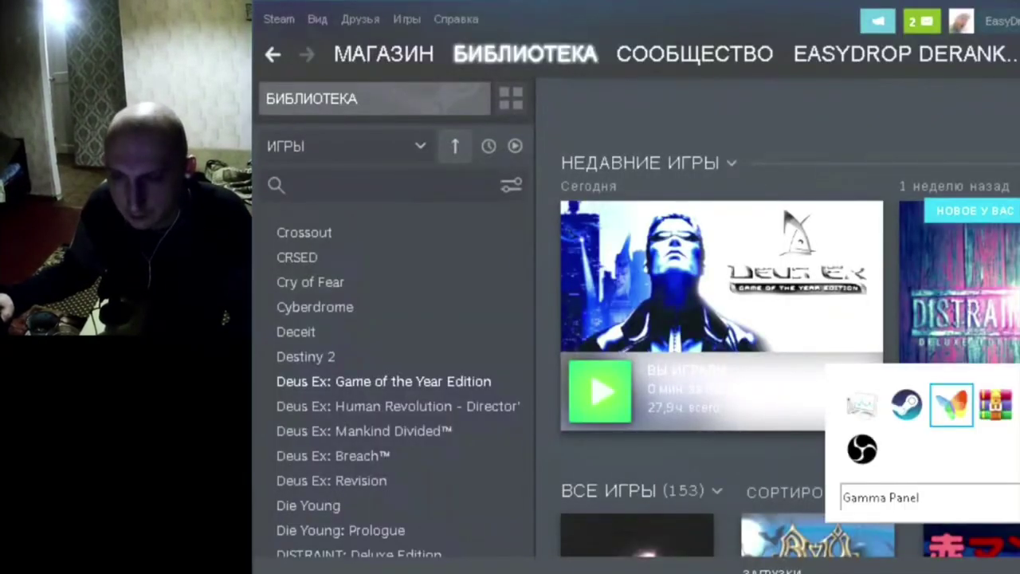
click(862, 405)
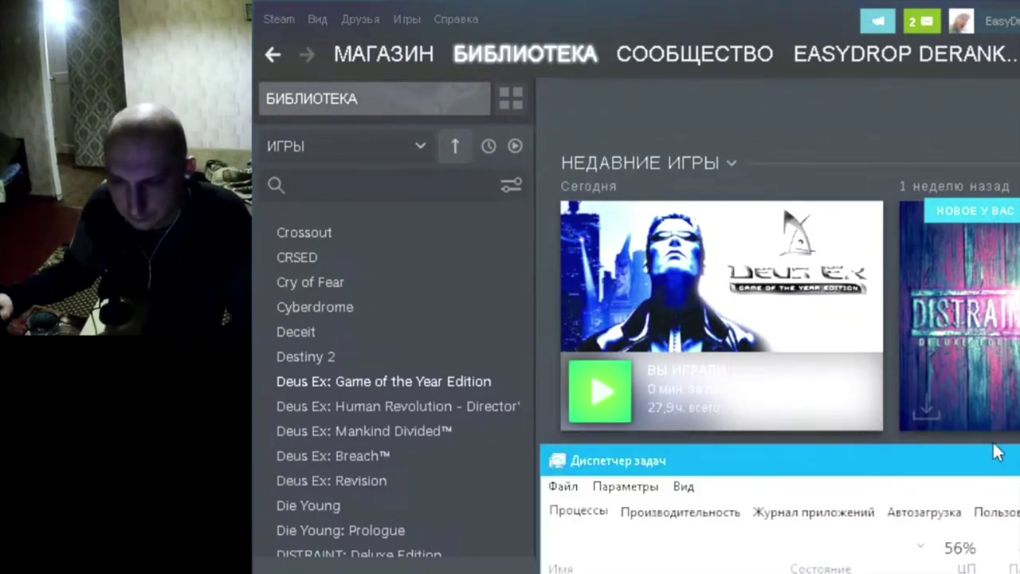
drag(992, 450, 996, 109)
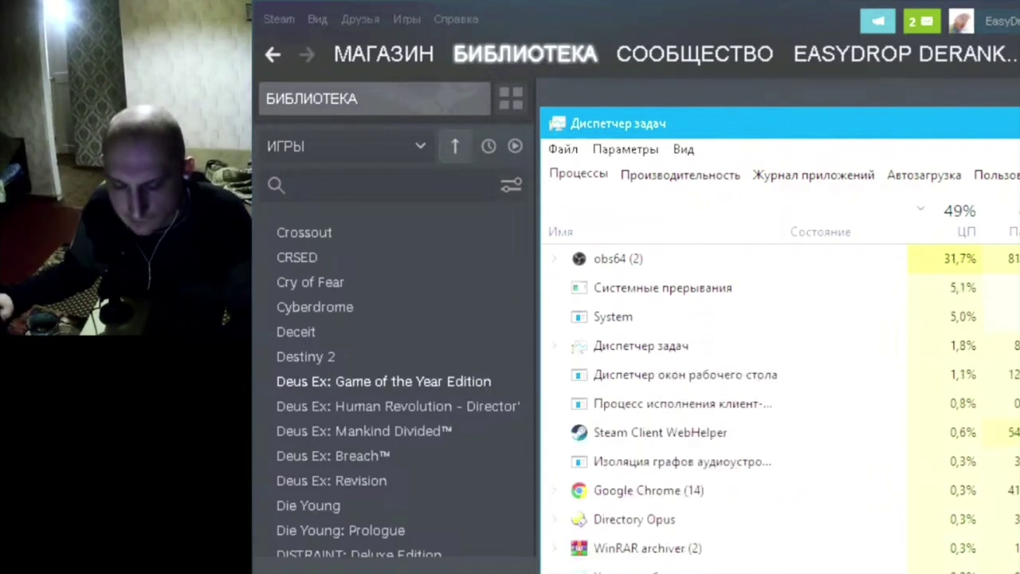
Switch from Task Manager to the OBS window
key(alt+Tab)
key(alt+Tab)
key(alt+Tab)
key(alt+Tab)
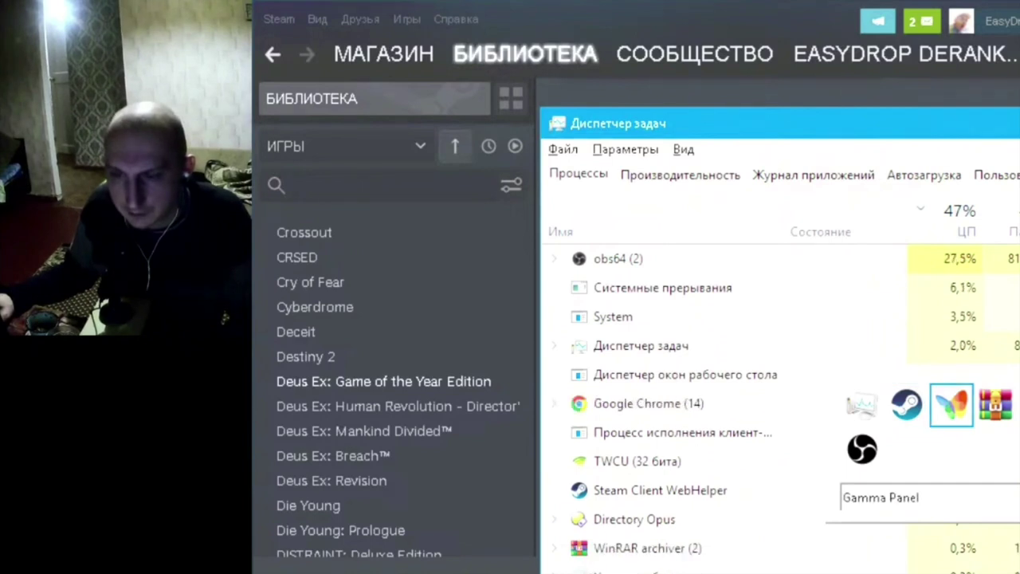
click(861, 449)
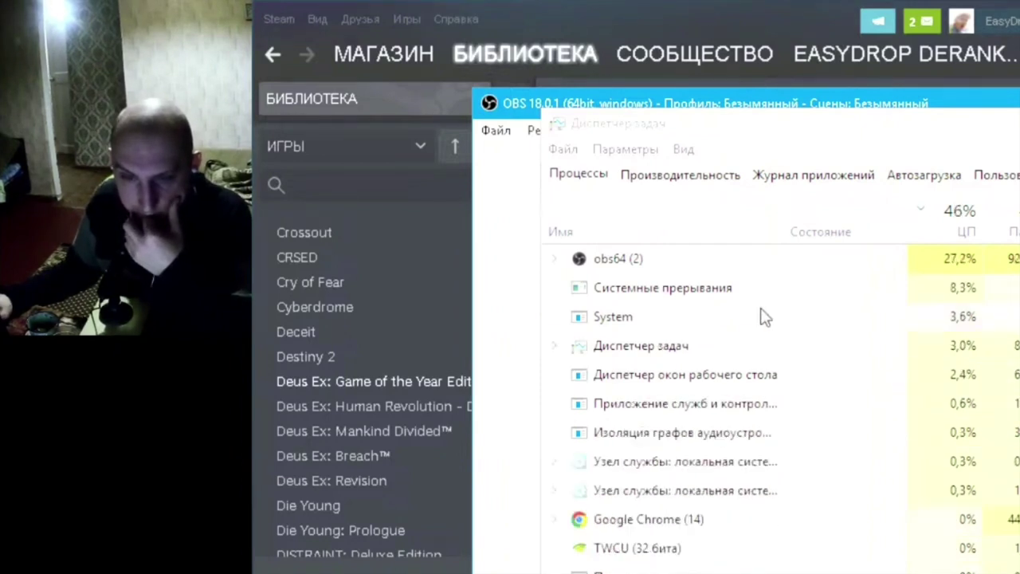
Check the available actions for the Системные прерывания process in Task Manager, then leave its process list
right_click(670, 287)
mouse_move(716, 323)
right_click(648, 293)
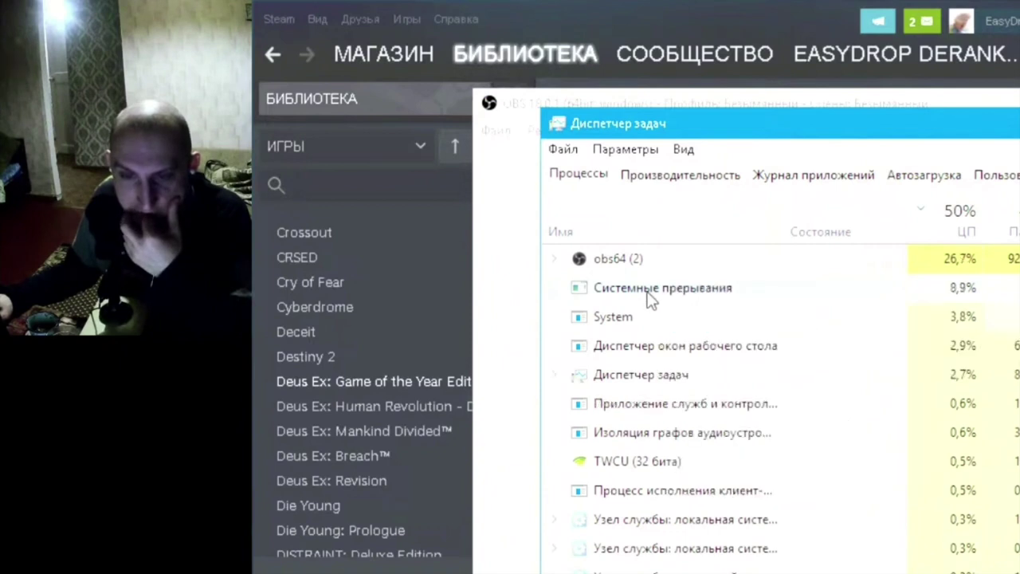
click(544, 307)
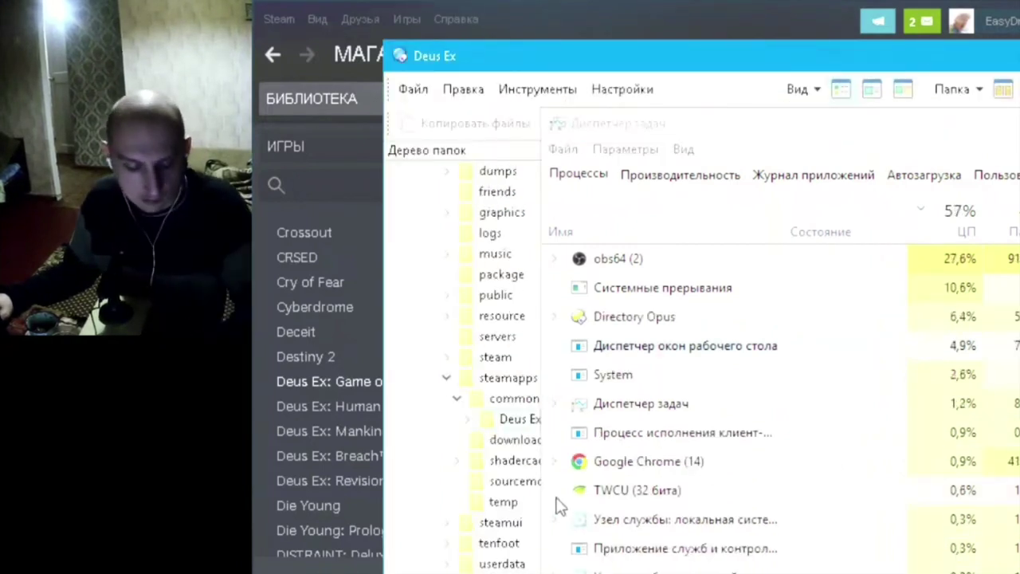
Close the gapa.zip archive window and the Deus Ex folder window
key(alt+Tab)
key(alt+Tab)
key(alt+Tab)
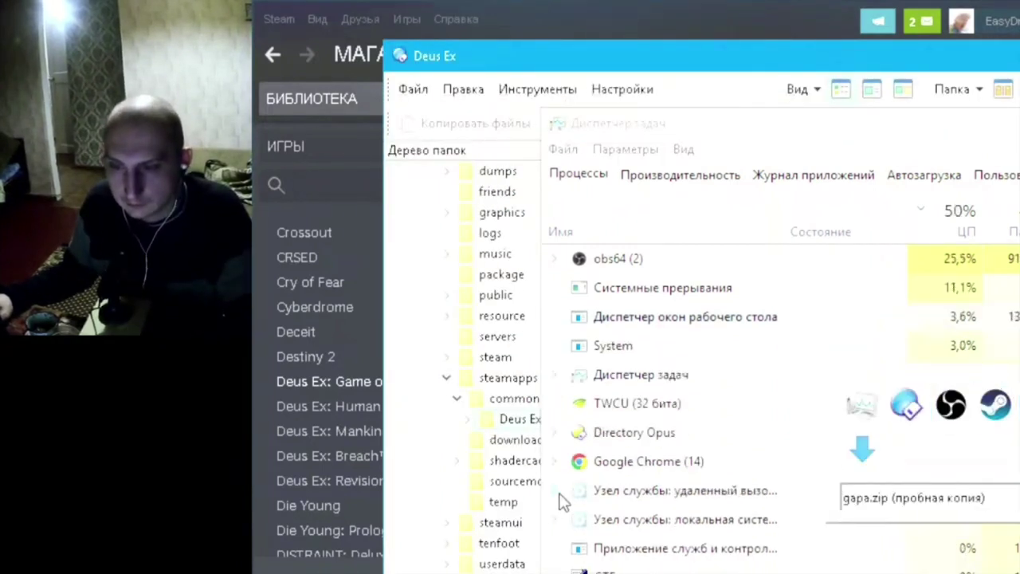
key(alt+F4)
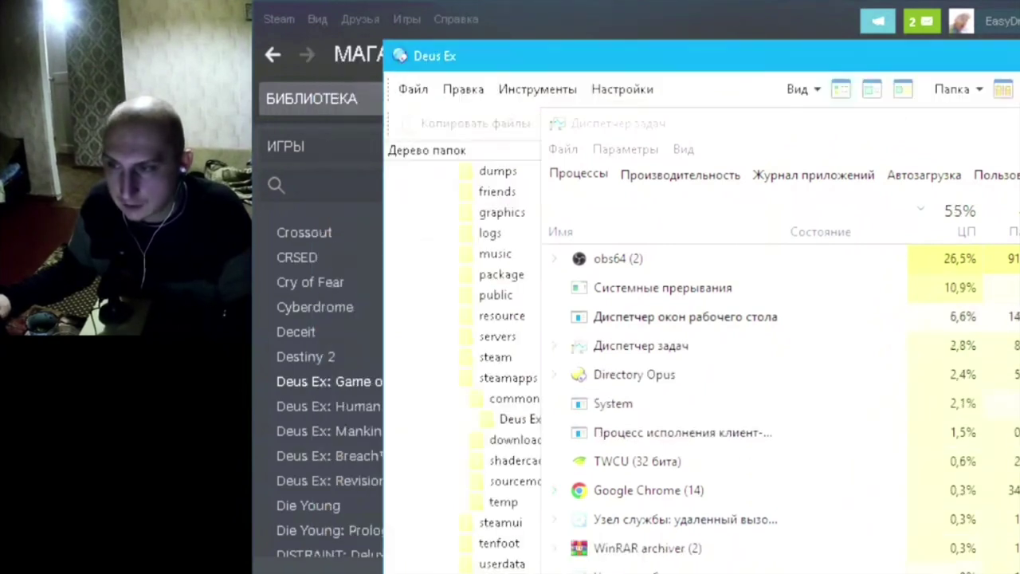
key(alt+F4)
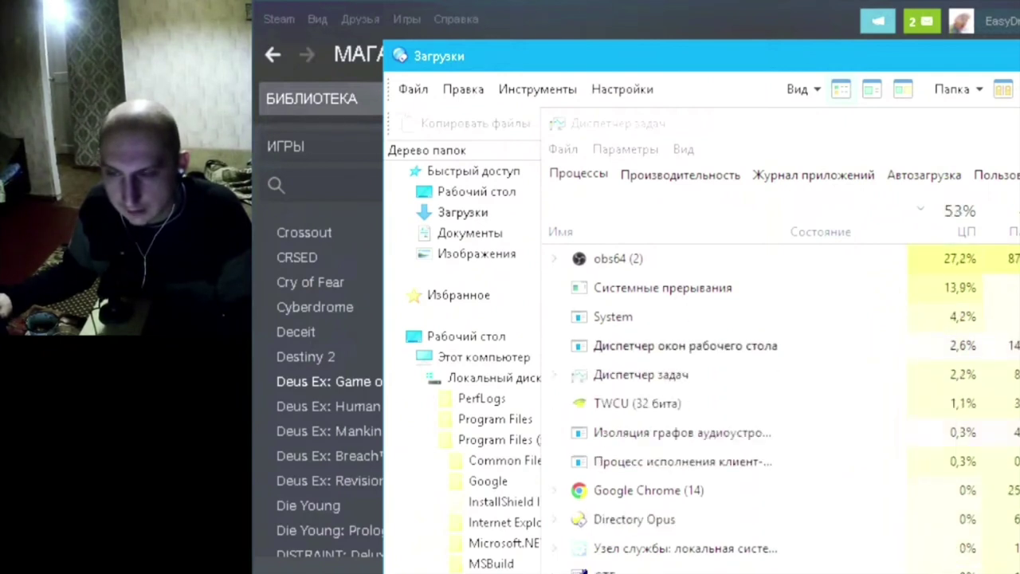
Go through the open windows and return to Task Manager
key(alt+Tab)
key(alt+Tab)
key(alt+Tab)
key(alt+Tab)
key(alt+Tab)
key(alt+Tab)
key(alt+Tab)
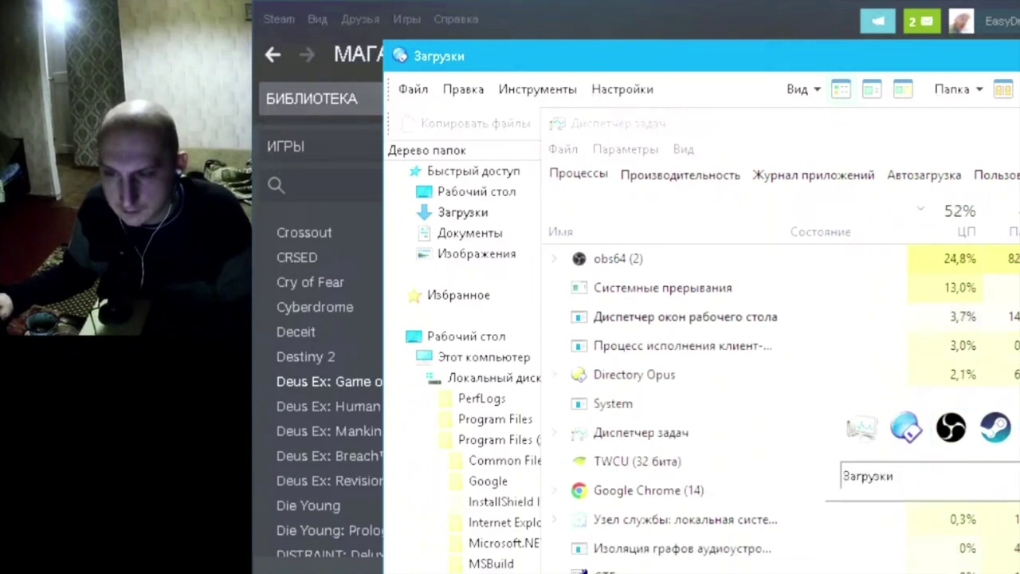
key(alt+shift+Tab)
click(863, 428)
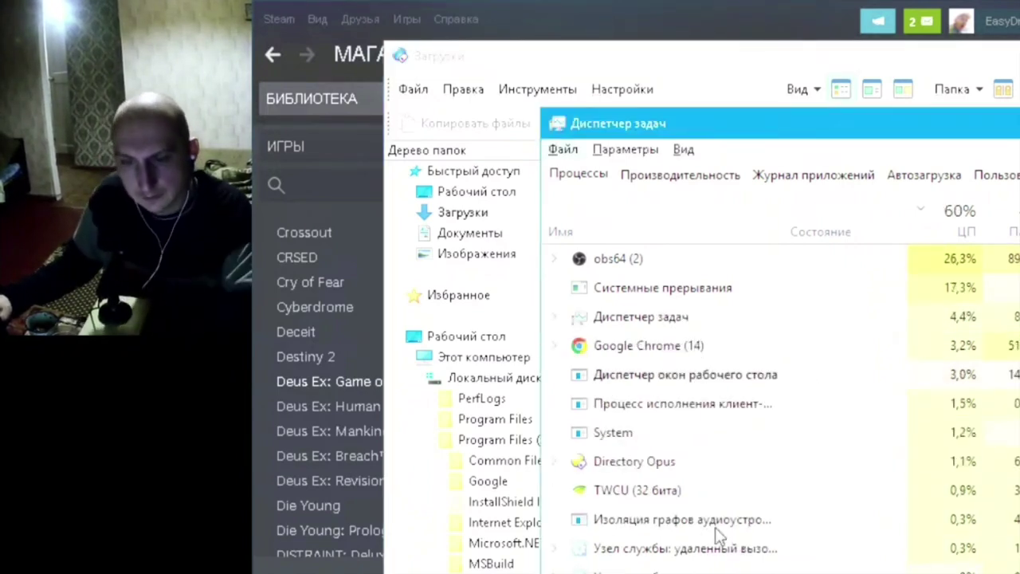
Look through the whole Task Manager process list to examine what is running and its CPU load
scroll(714, 527, down, 1)
scroll(717, 528, down, 5)
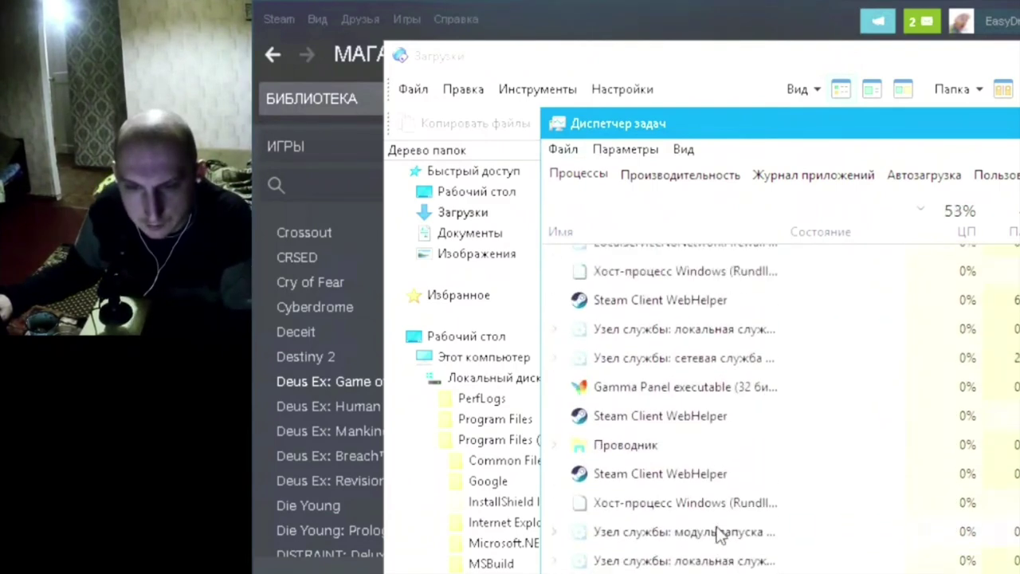
scroll(717, 532, up, 3)
scroll(717, 532, down, 2)
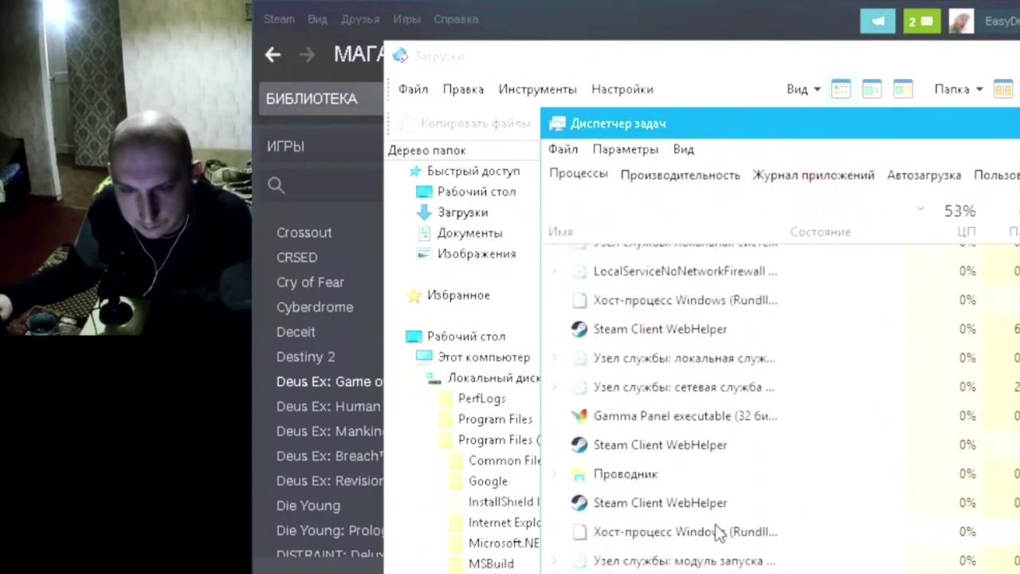
scroll(717, 528, up, 3)
scroll(716, 528, down, 3)
scroll(717, 529, up, 3)
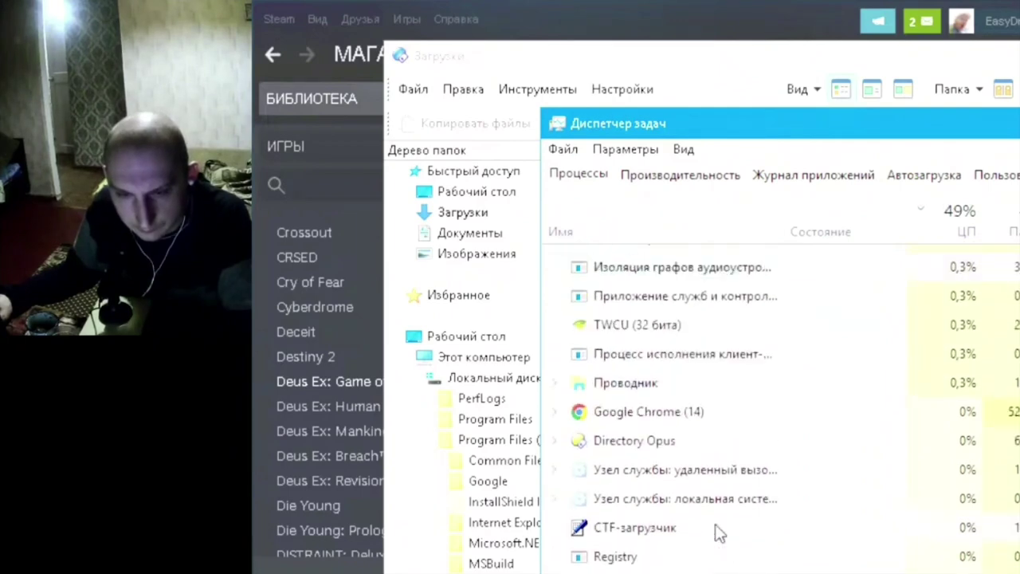
scroll(715, 532, up, 2)
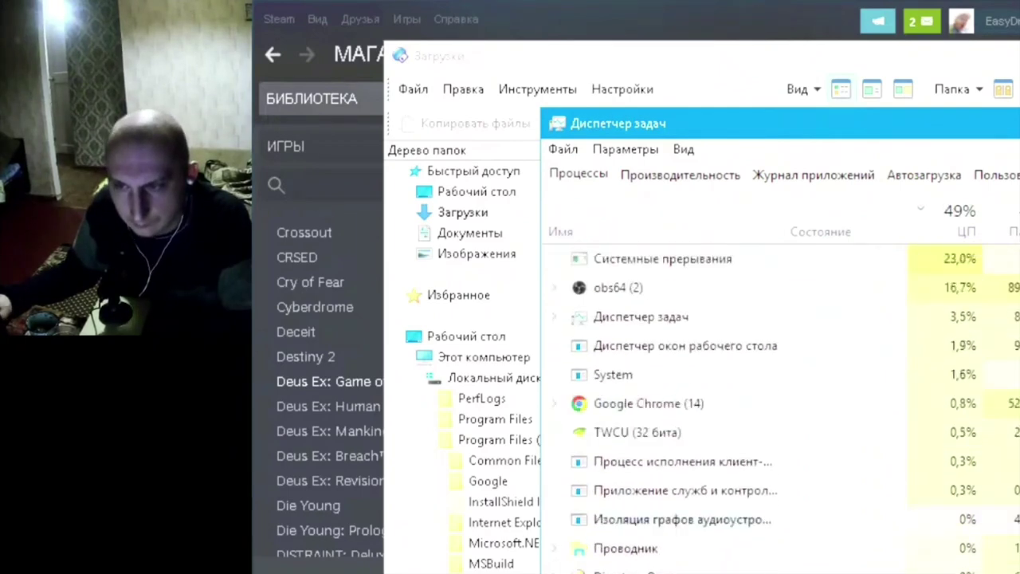
Show the detailed process list in Task Manager and end the explorer.exe task, confirming its termination
click(1019, 175)
scroll(684, 428, down, 1)
scroll(683, 429, down, 4)
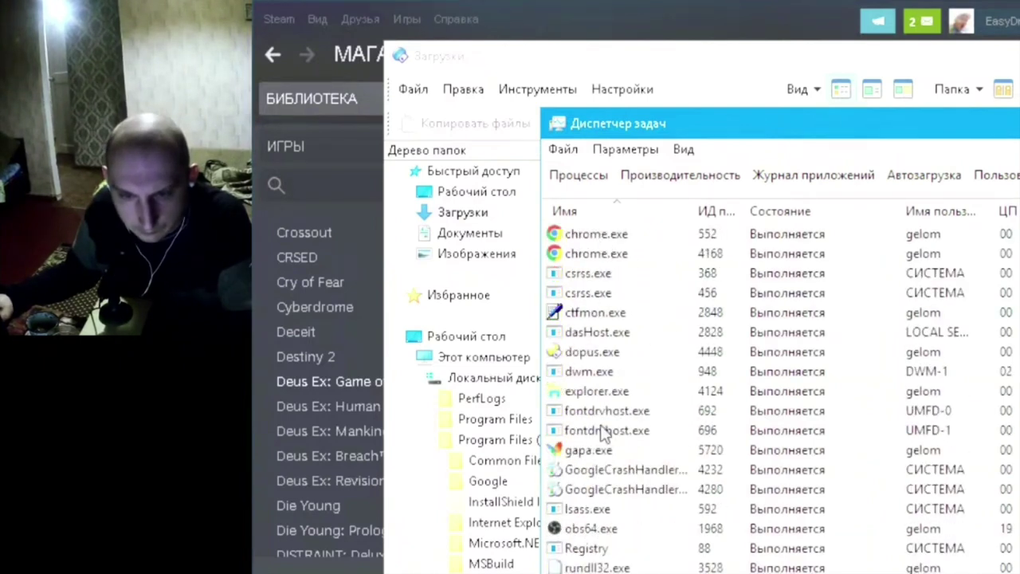
right_click(626, 392)
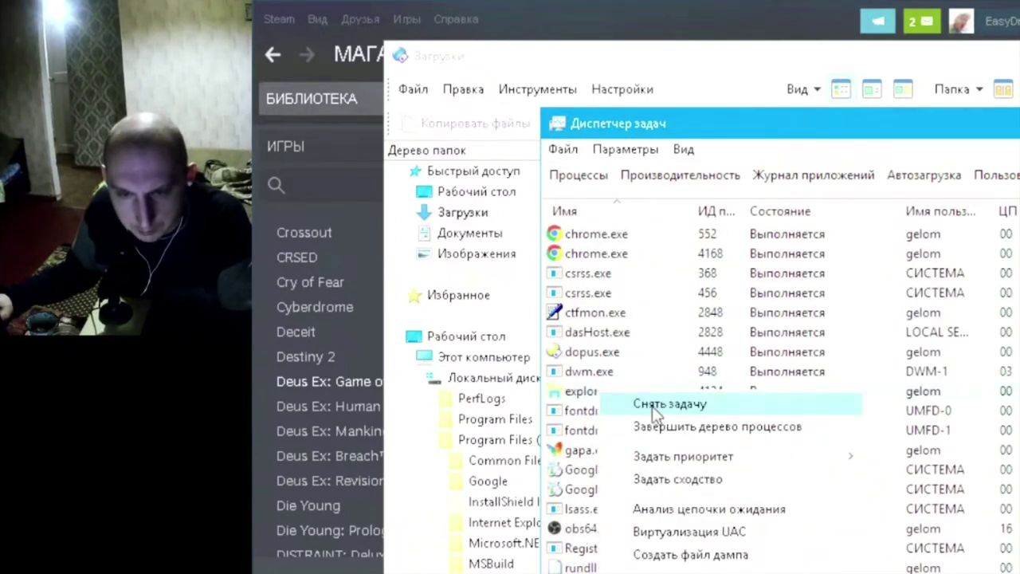
click(655, 408)
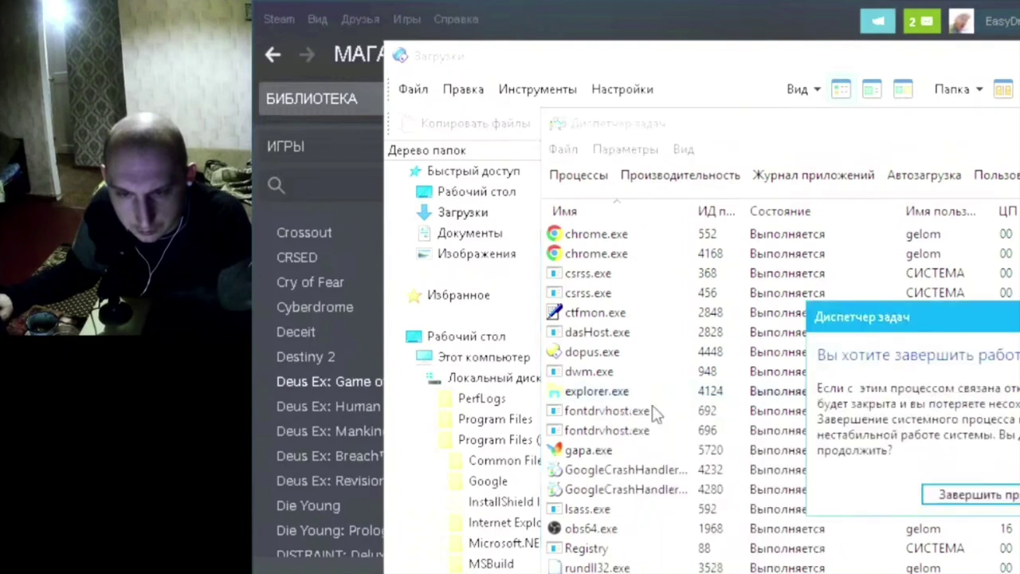
click(1009, 496)
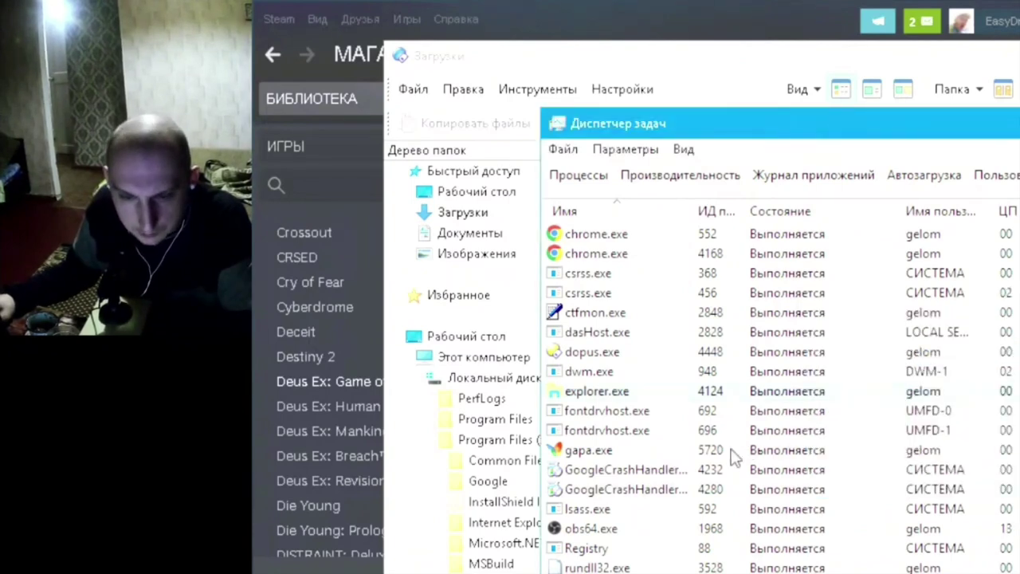
Examine the detailed process list and the CPU performance graph in Task Manager, and return to the process overview
scroll(613, 428, down, 4)
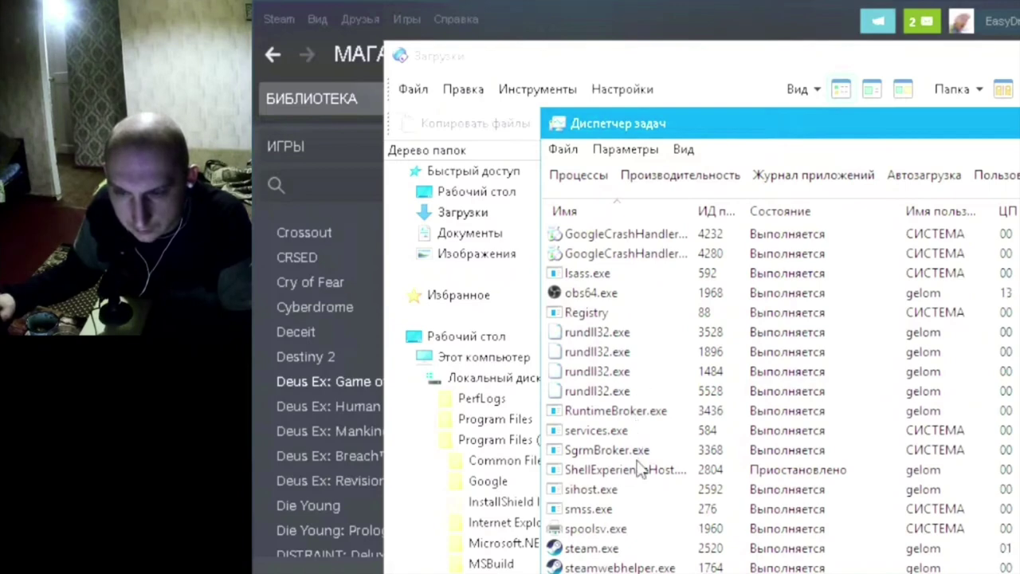
scroll(1005, 391, down, 10)
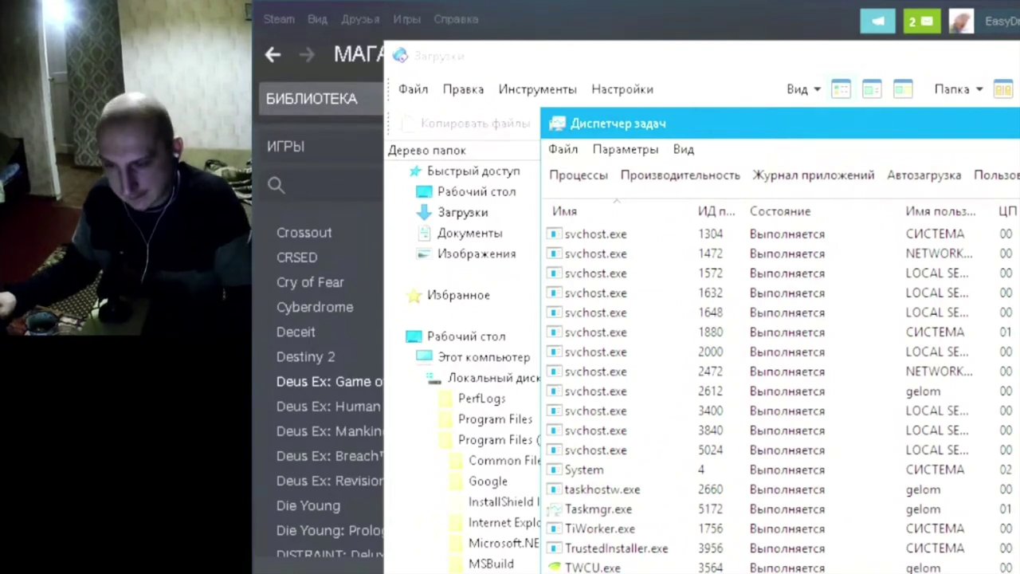
click(660, 176)
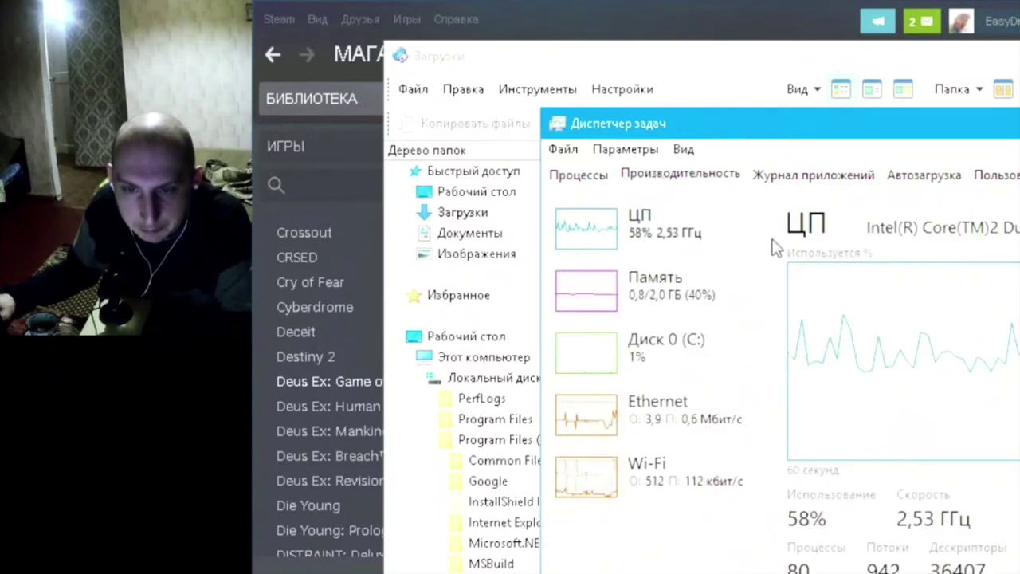
click(578, 174)
click(682, 174)
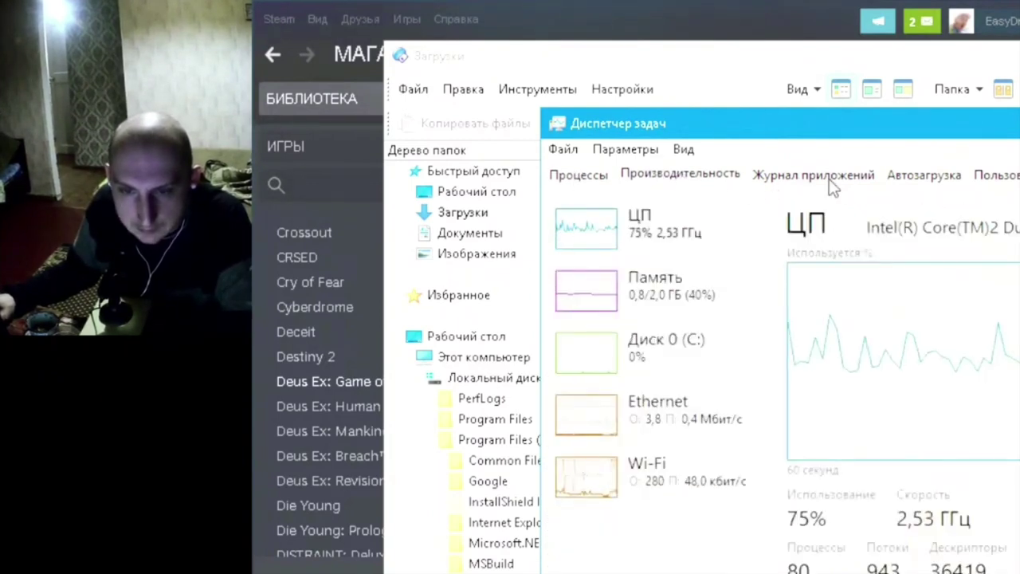
click(562, 175)
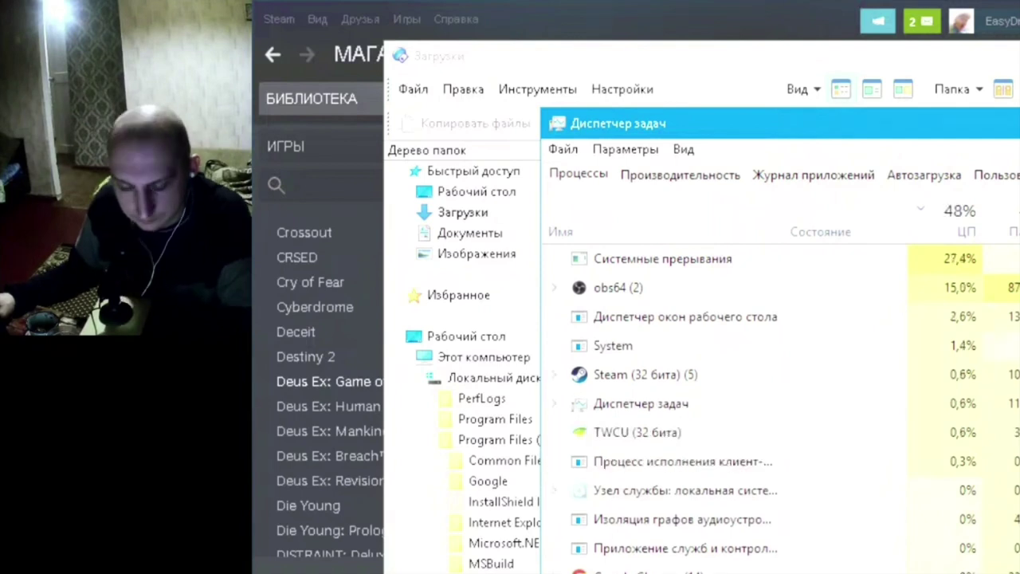
Cycle through the open windows back to Task Manager and check the available actions for the Системные прерывания process
key(alt+Tab)
key(alt+Tab)
key(alt+Tab)
key(alt+Tab)
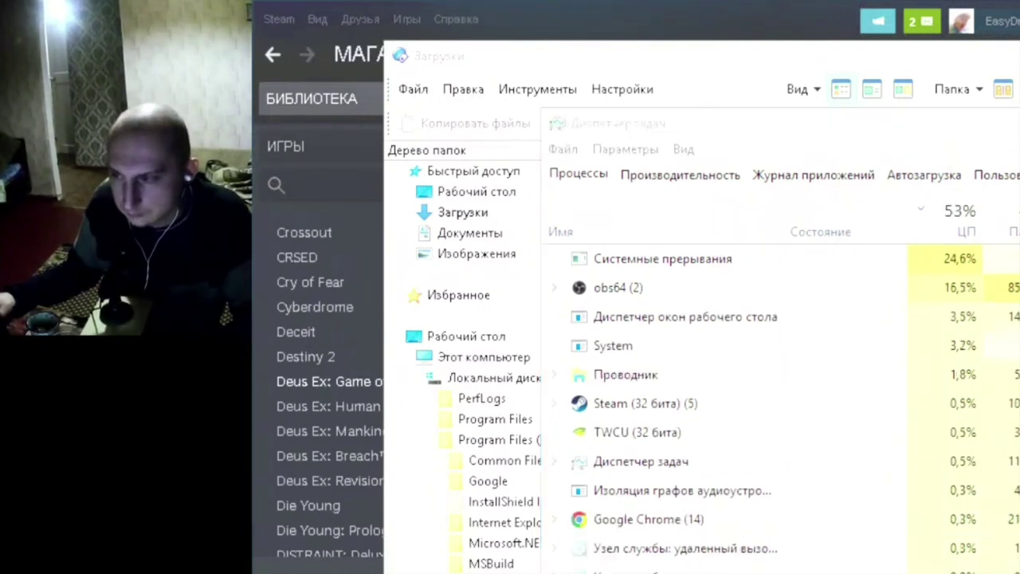
key(alt+Tab)
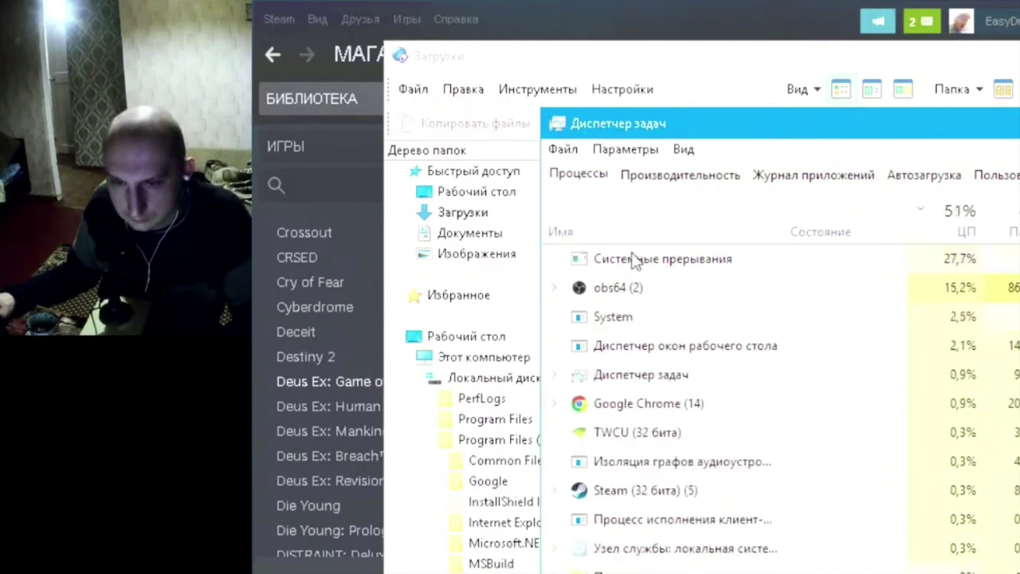
right_click(709, 258)
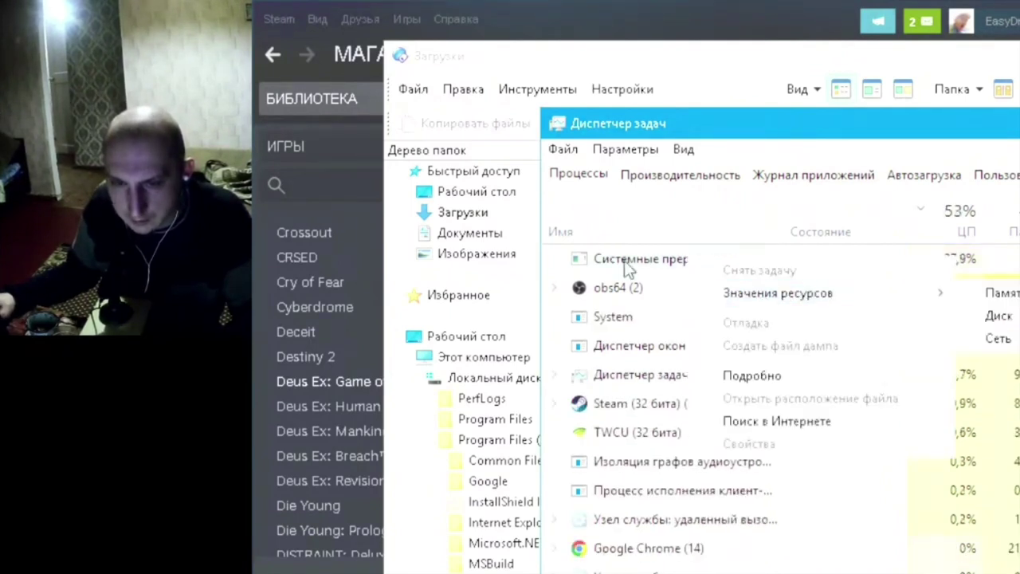
click(574, 271)
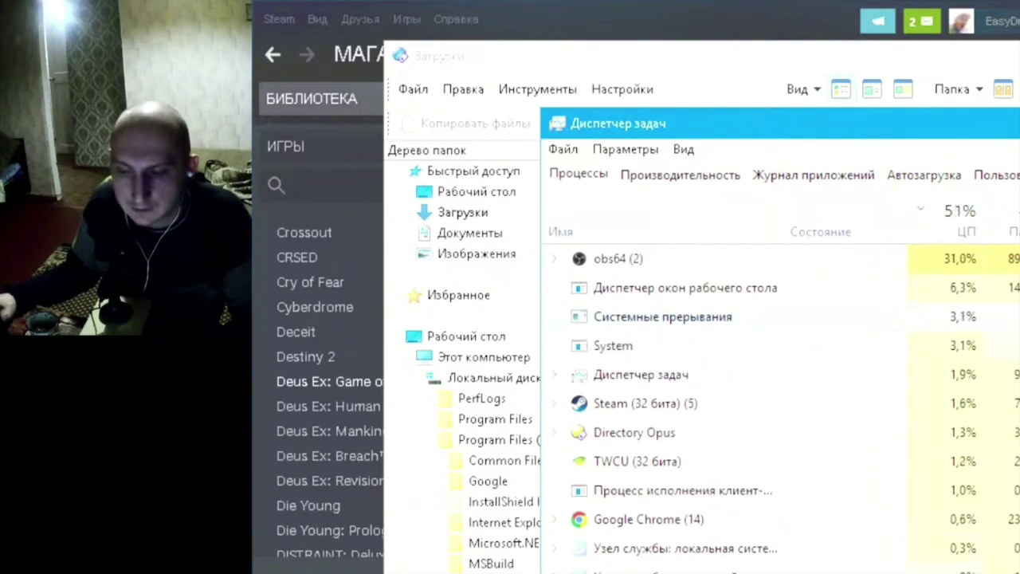
Switch to OBS and turn off its preview
key(alt+Tab)
key(Tab)
key(Tab)
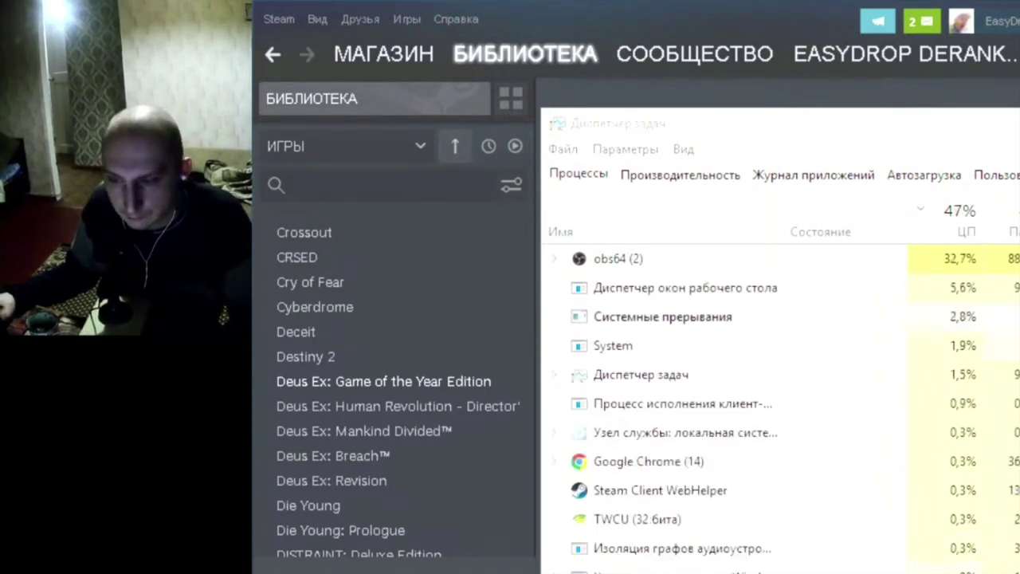
key(alt+Tab)
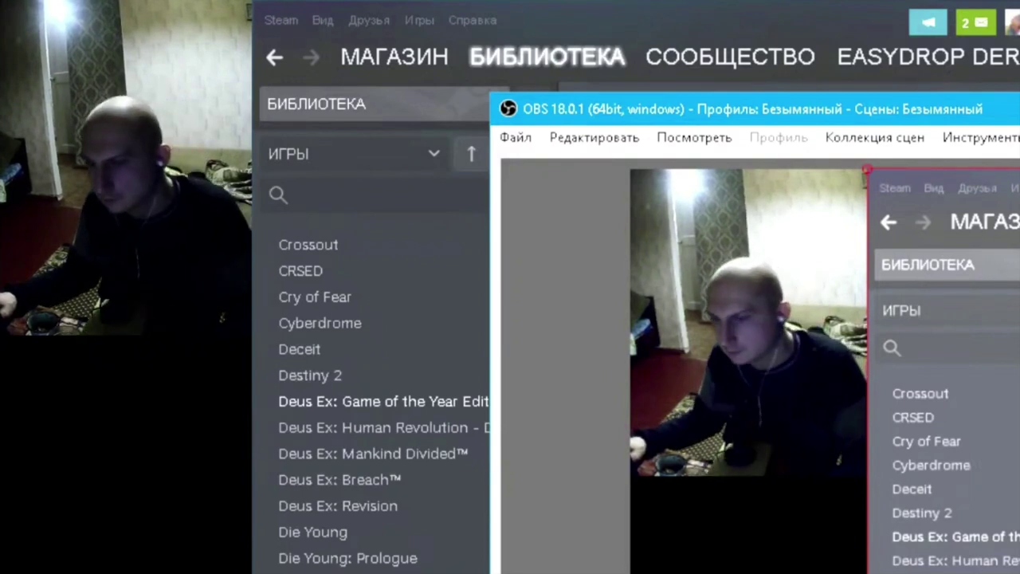
right_click(747, 532)
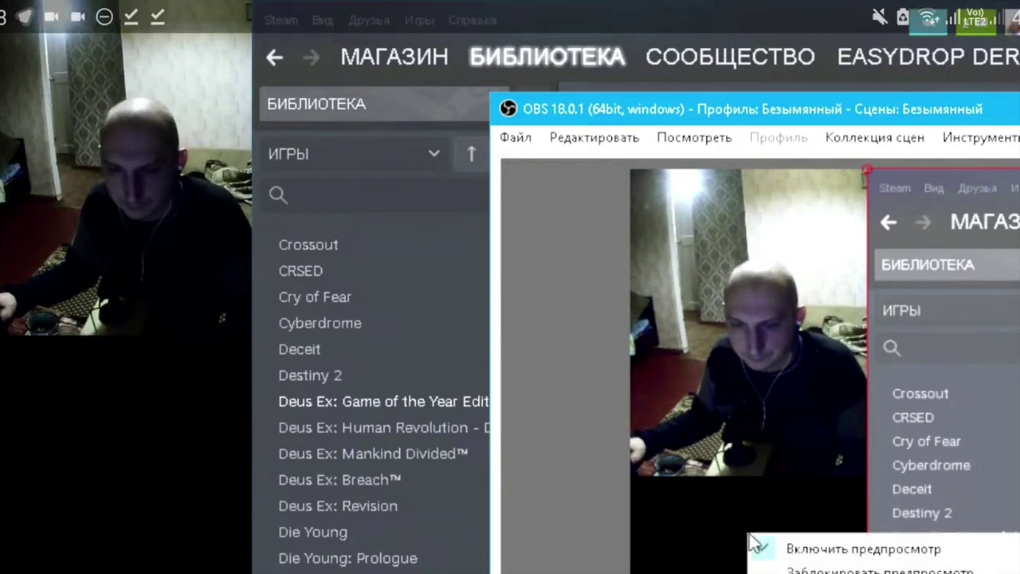
click(806, 542)
Go through the Steam and Deus Ex folder windows and close the OBS filters window for 'Захват экрана'
key(alt+Tab)
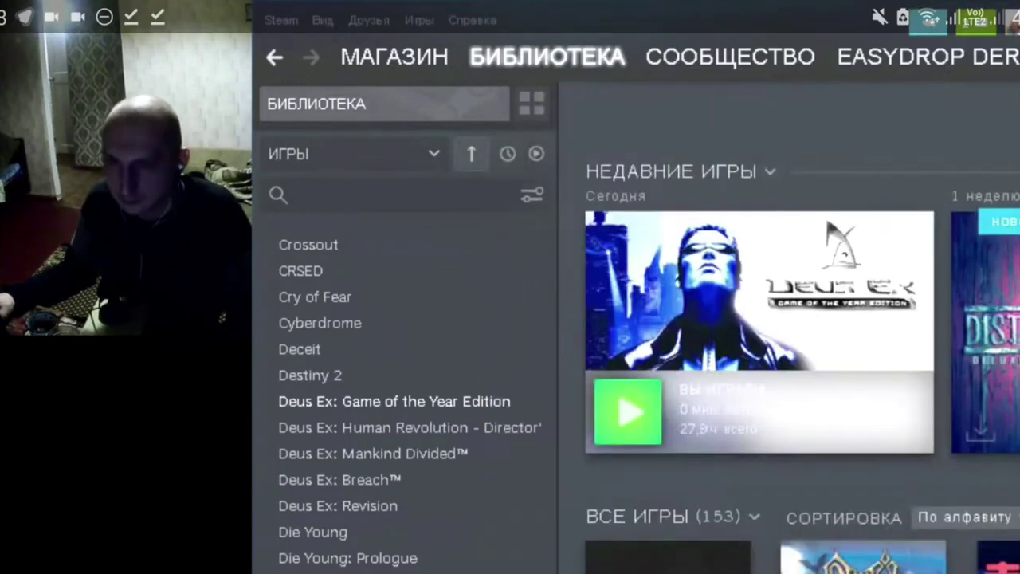
key(alt+Tab)
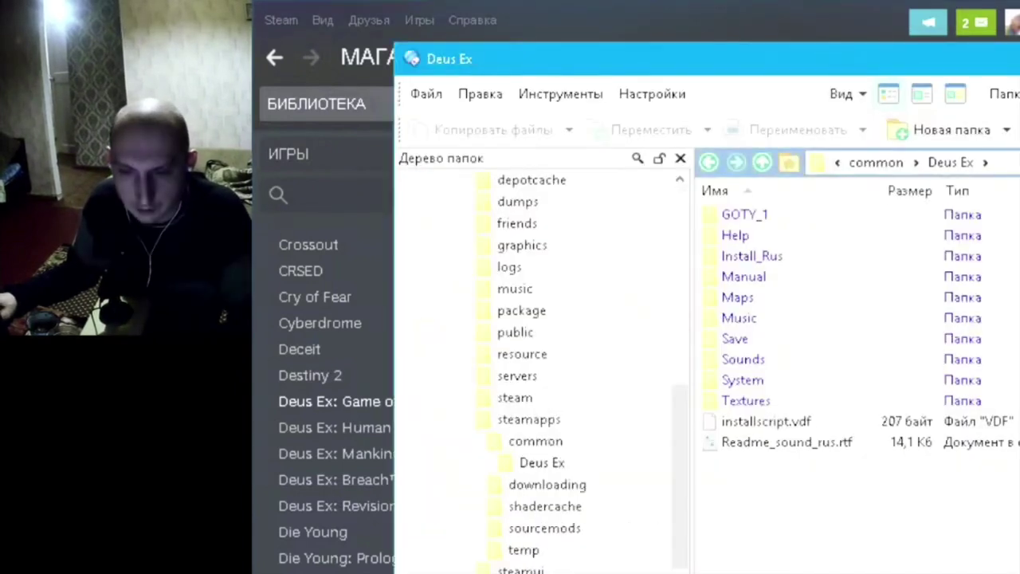
key(alt+Tab)
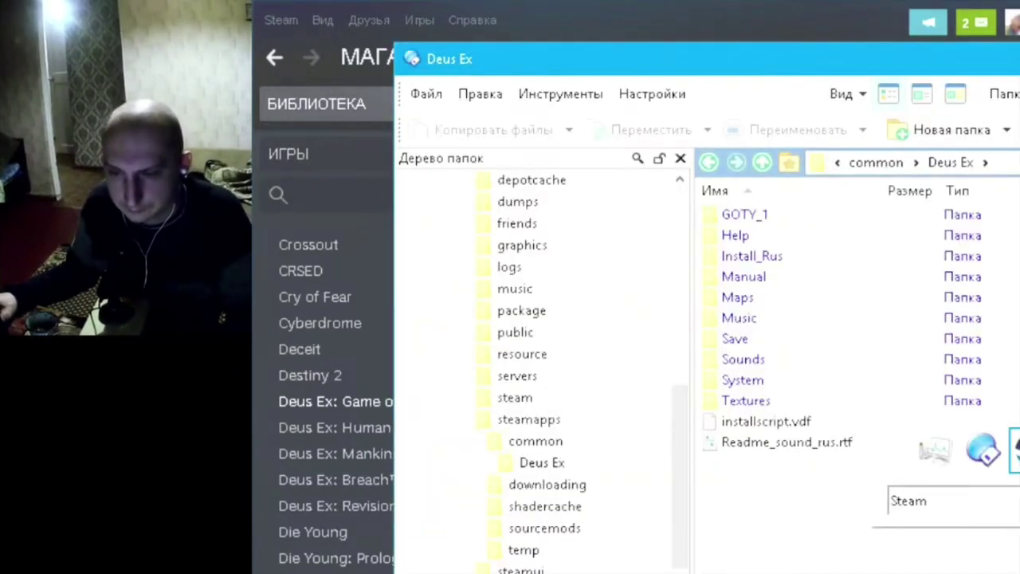
key(alt+Tab)
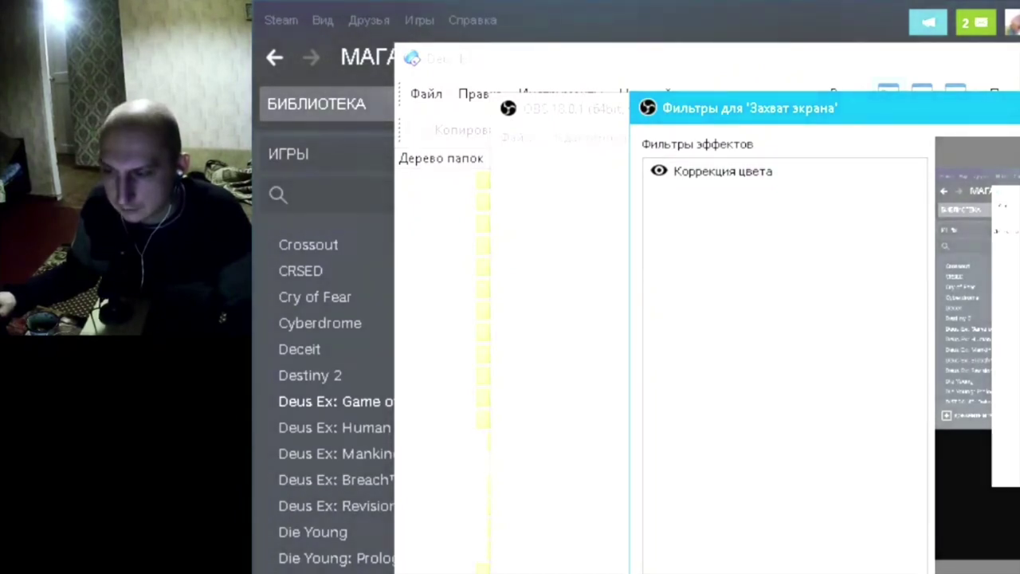
key(Escape)
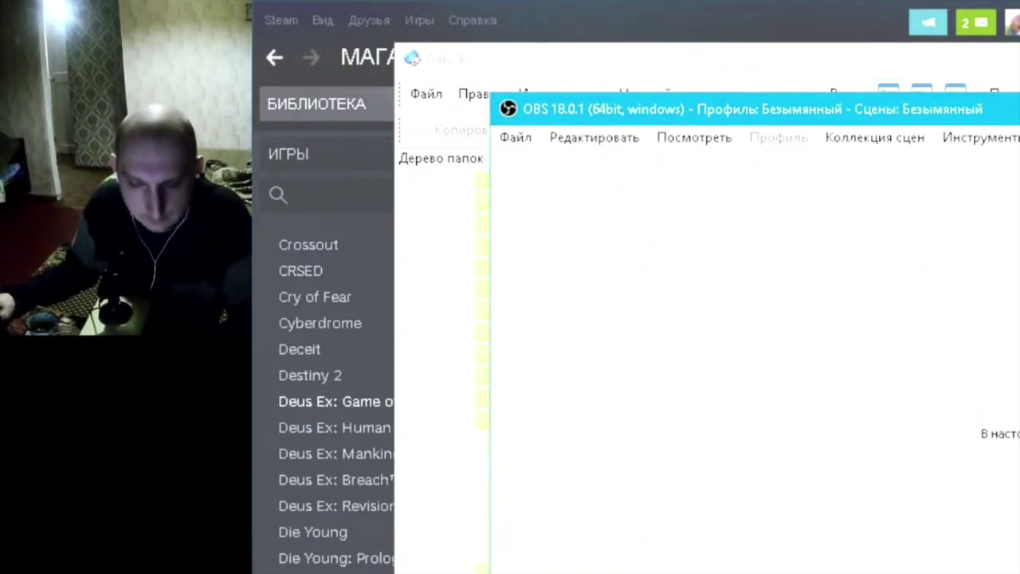
Switch to the Steam library, launch Deus Ex: Game of the Year Edition and start the UNATCO training mission
key(alt+Tab)
key(alt+Tab)
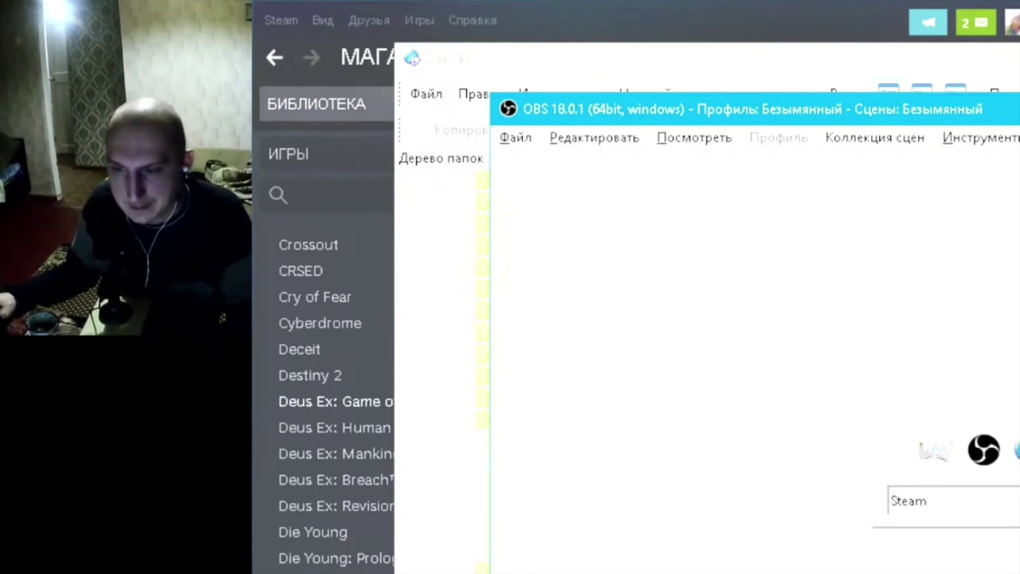
key(alt+Tab)
key(alt+Tab)
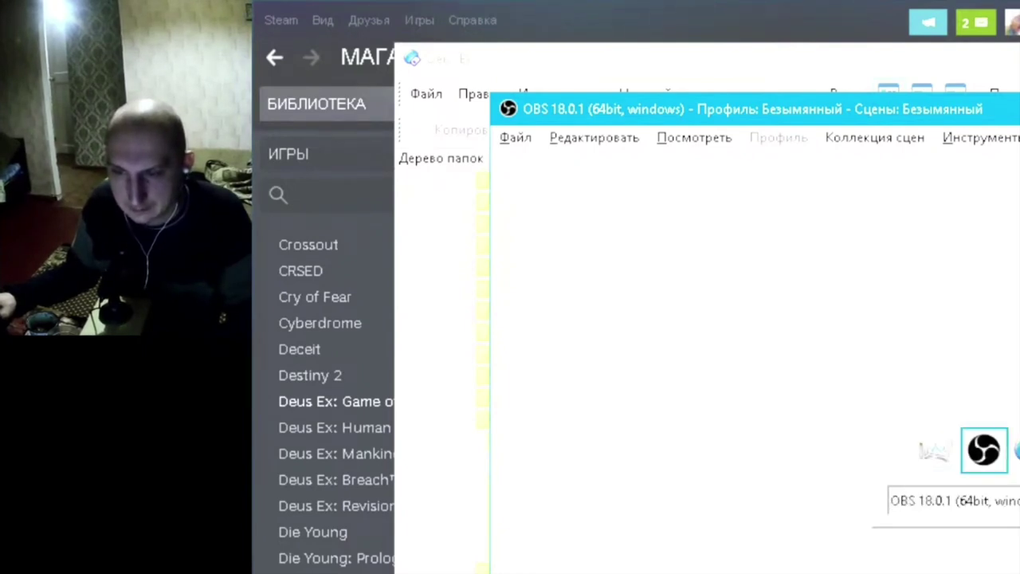
key(alt+Tab)
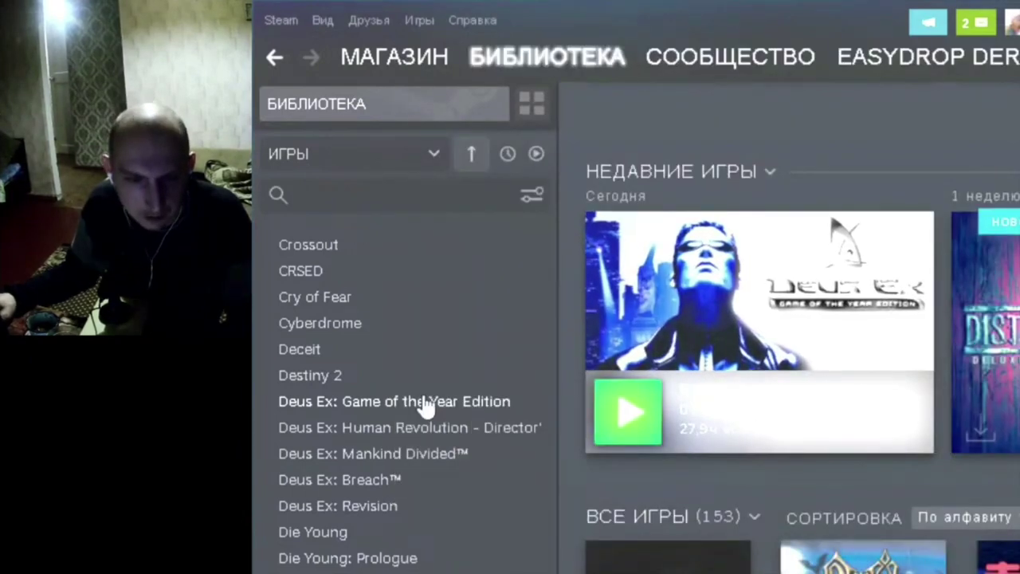
right_click(427, 402)
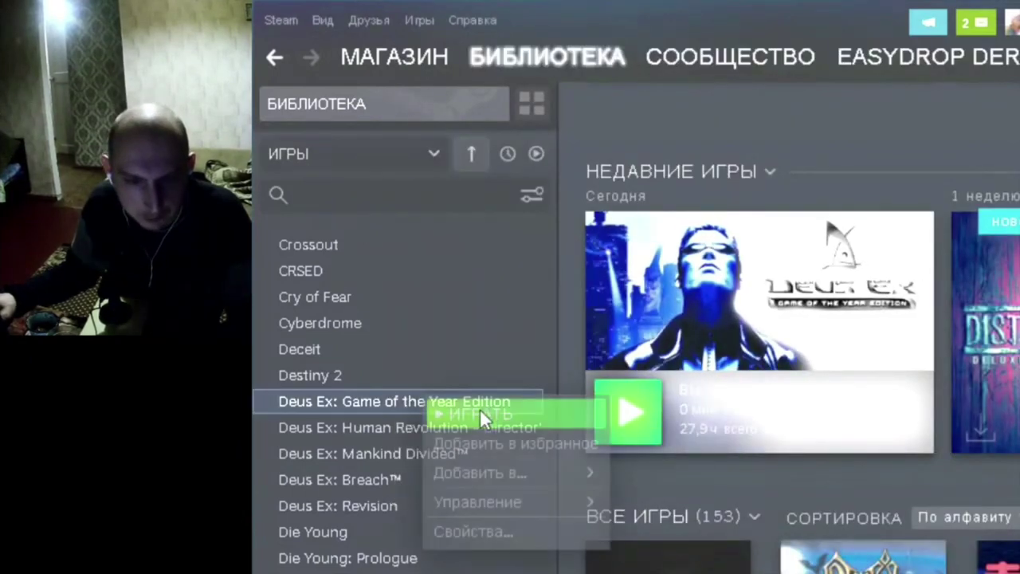
click(496, 418)
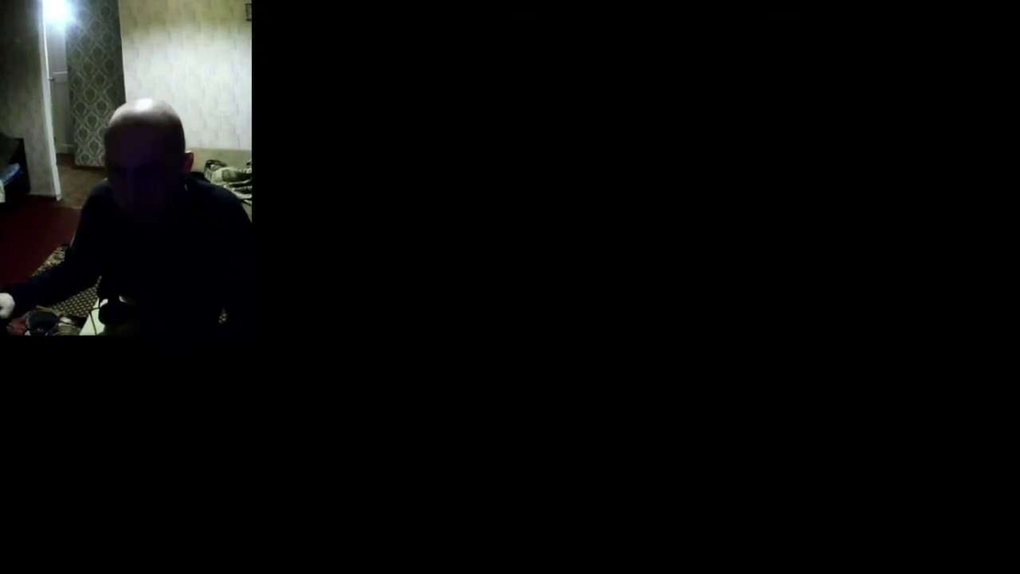
click(630, 263)
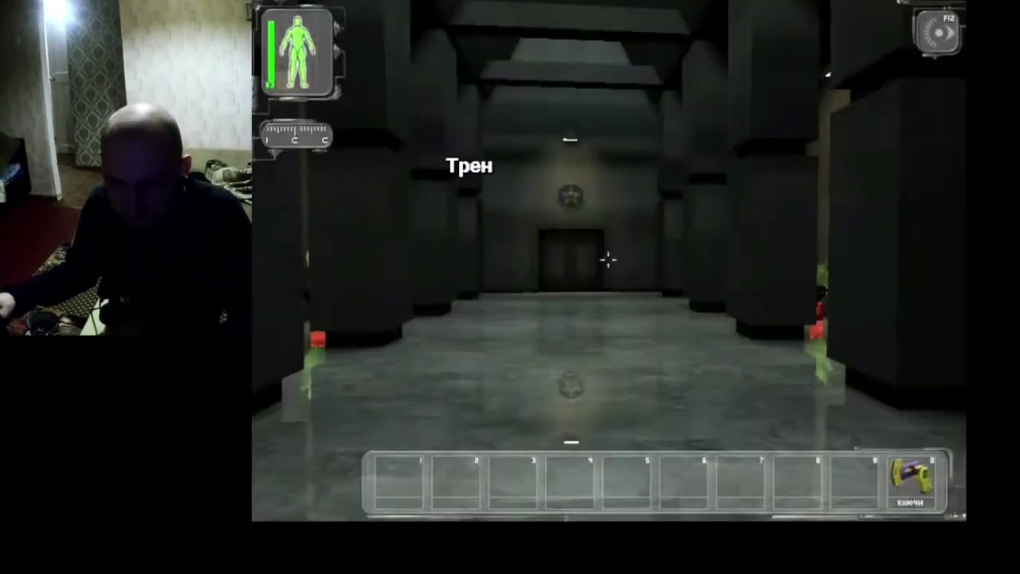
Walk through the columned UNATCO training hall and along the lit corridor beyond its door
key(w)
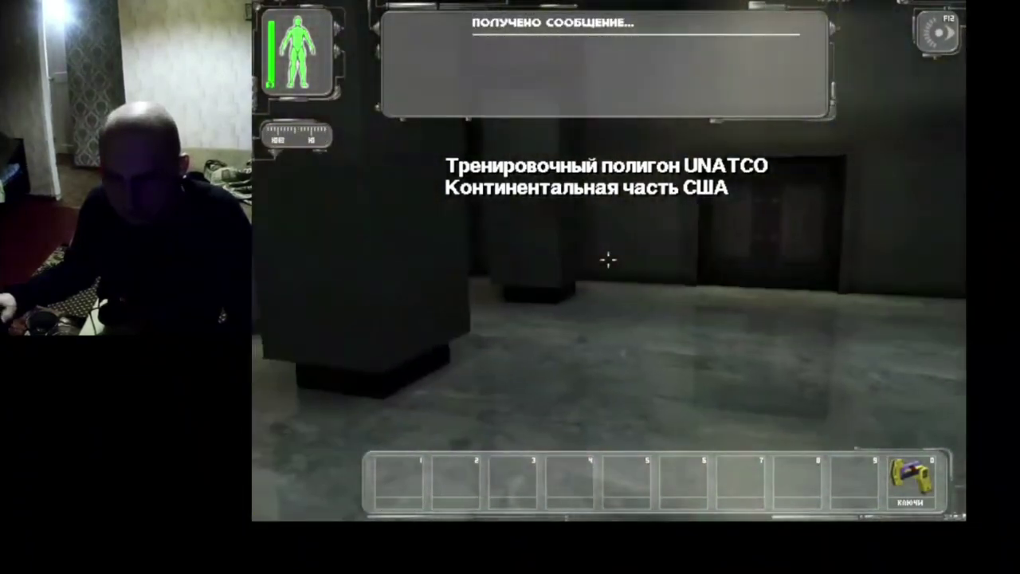
key(w)
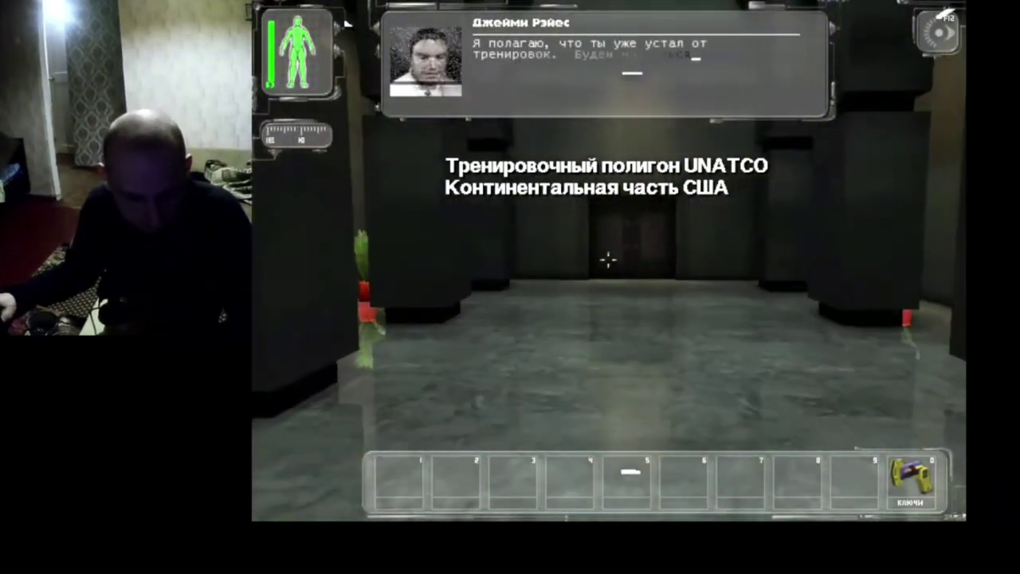
key(w)
key(w)
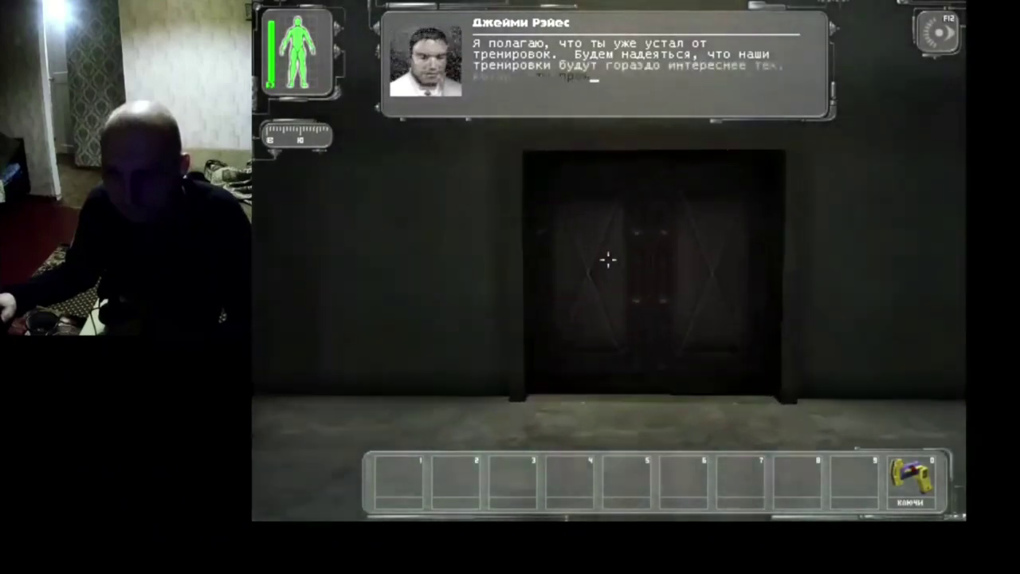
key(w)
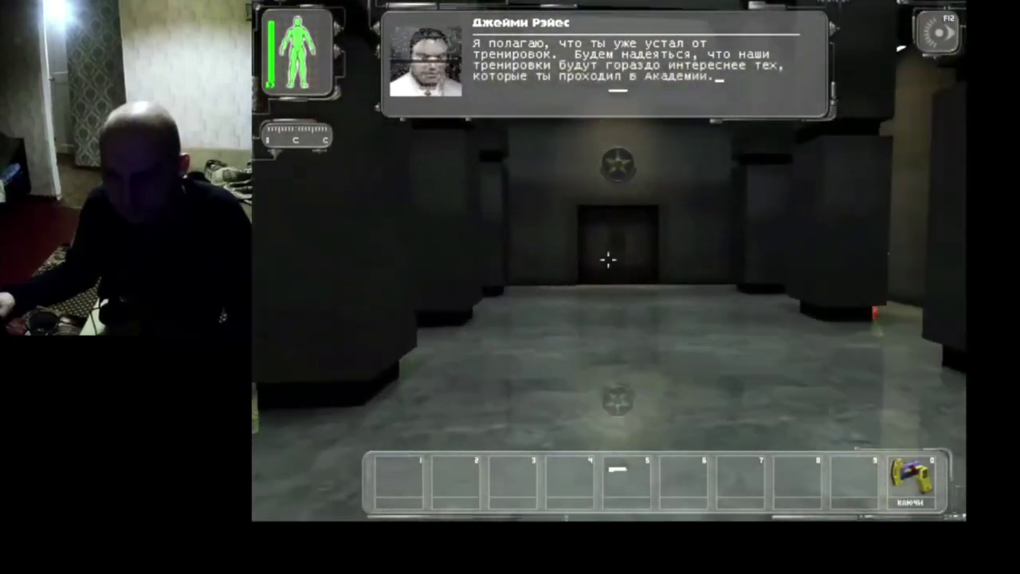
key(Right)
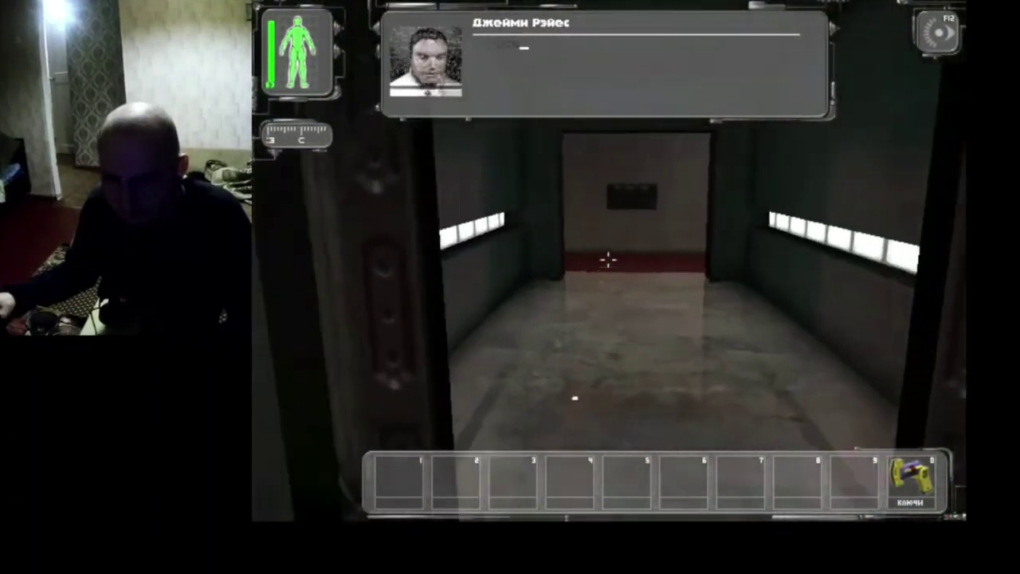
key(w)
Look around the red-carpeted room, approach the nanokey on the desk and equip the key ring
key(Right)
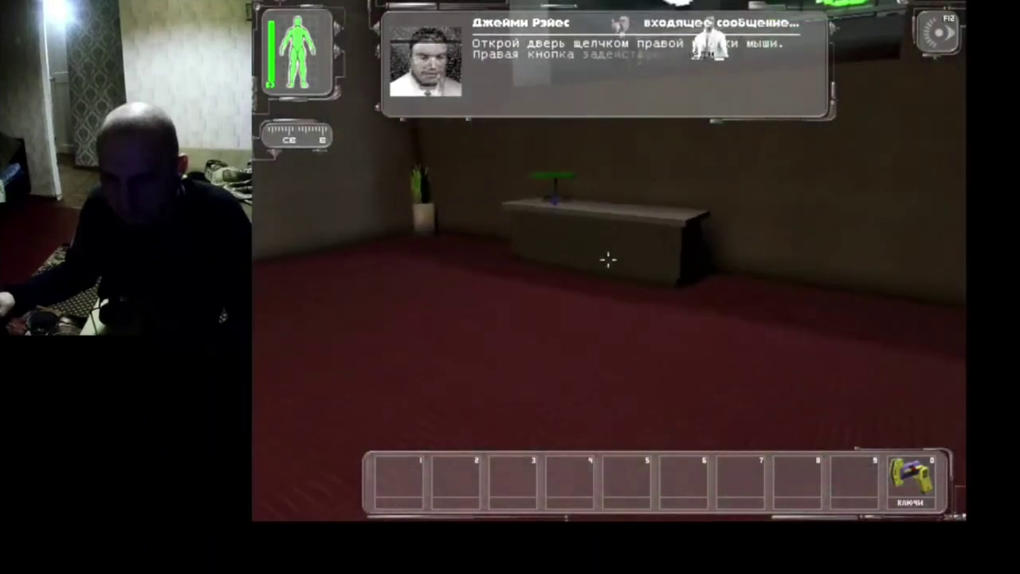
key(Right)
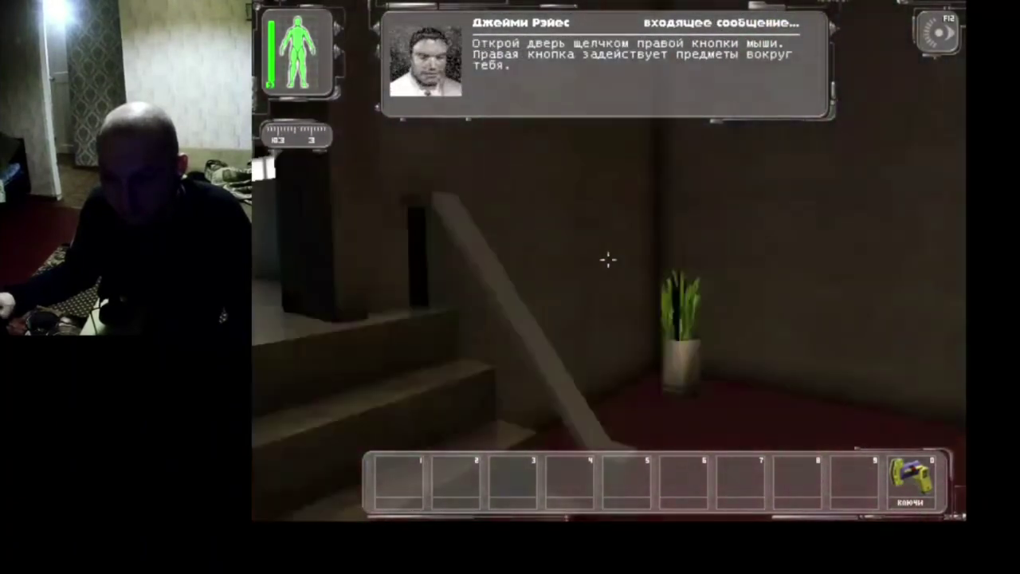
key(d)
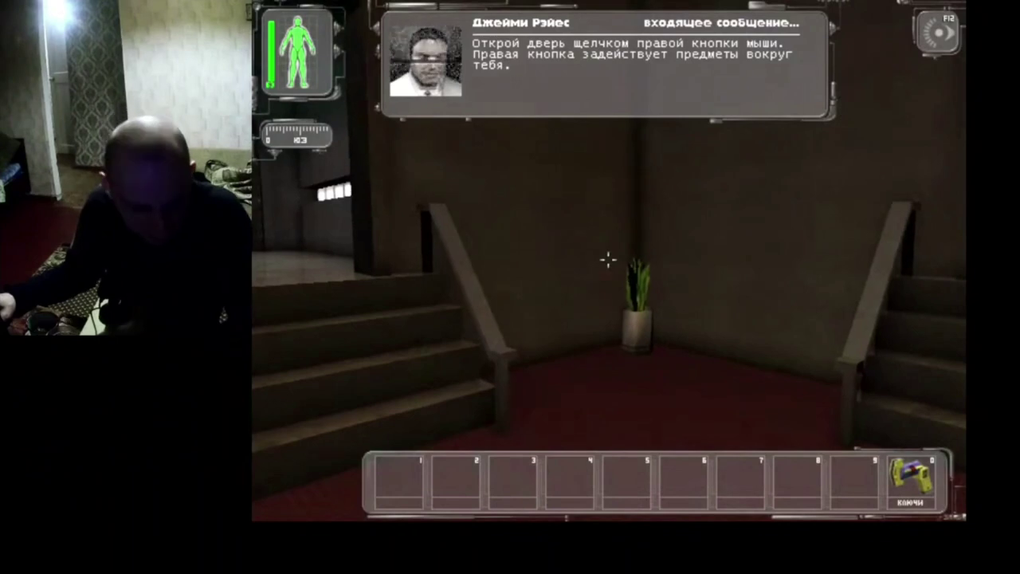
key(Left)
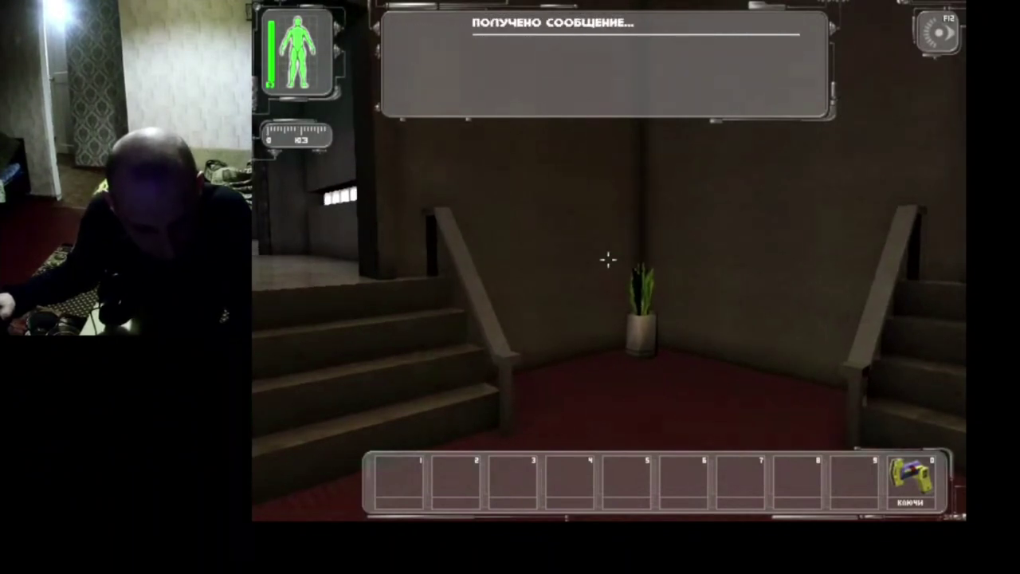
key(Right)
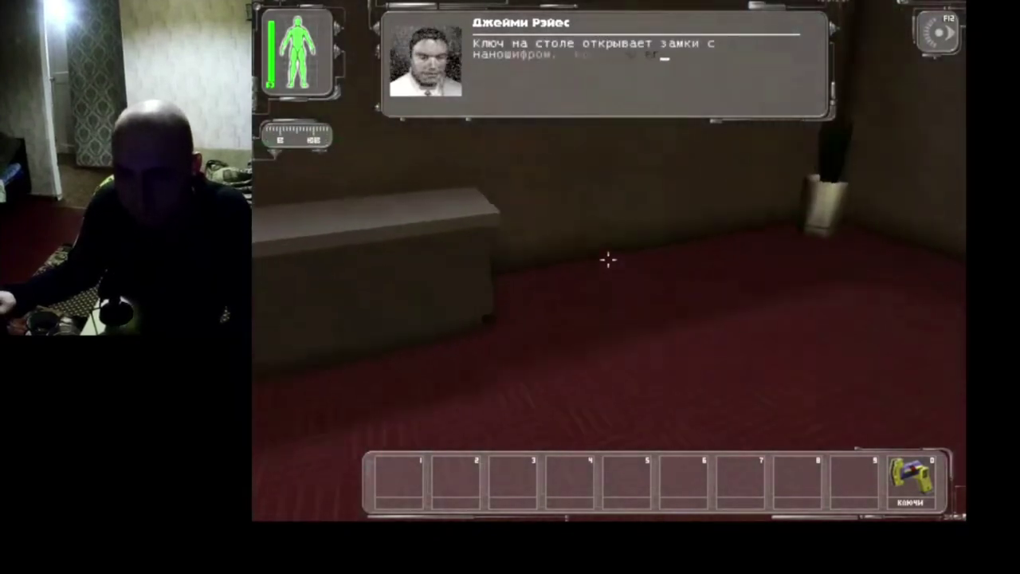
key(w)
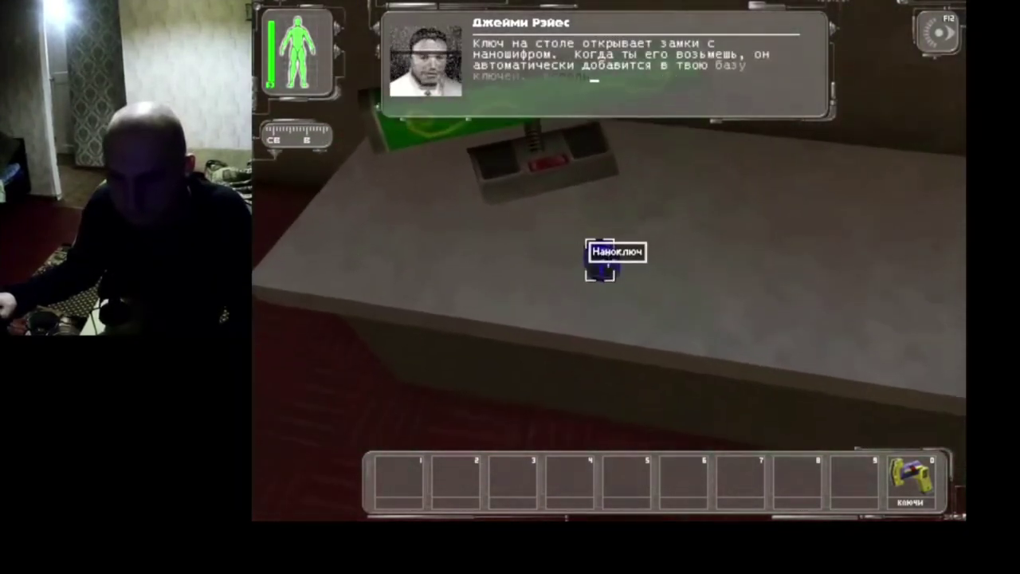
key(w)
key(0)
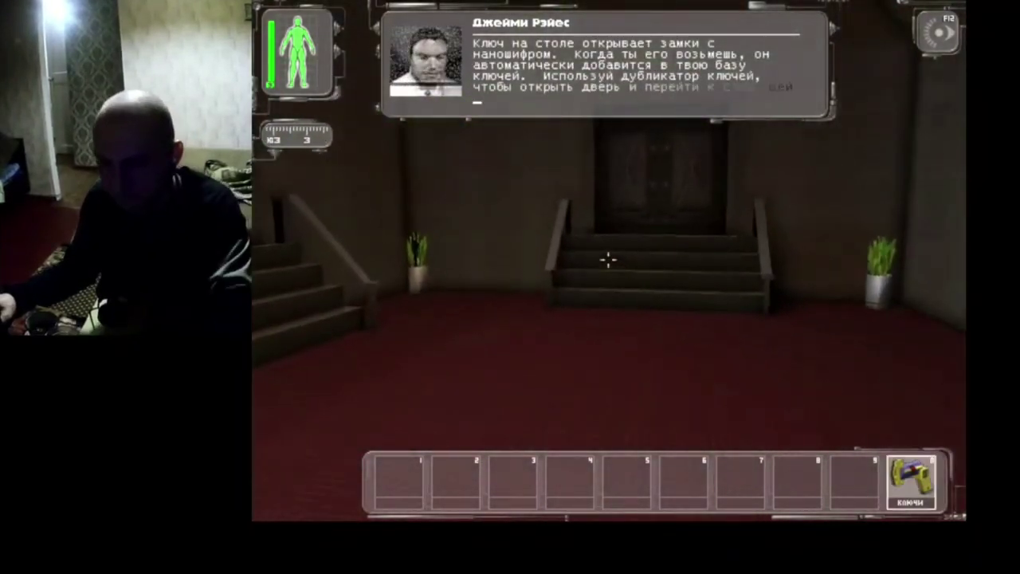
Unlock the double doors above the steps with the key ring, open them and walk through the lit corridor beyond
key(Right)
key(Up)
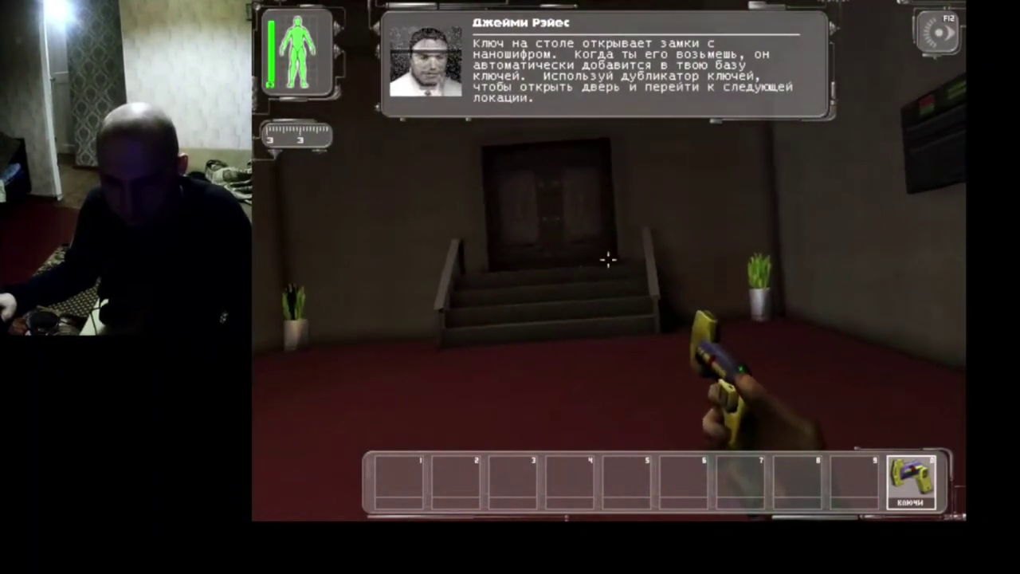
key(Up)
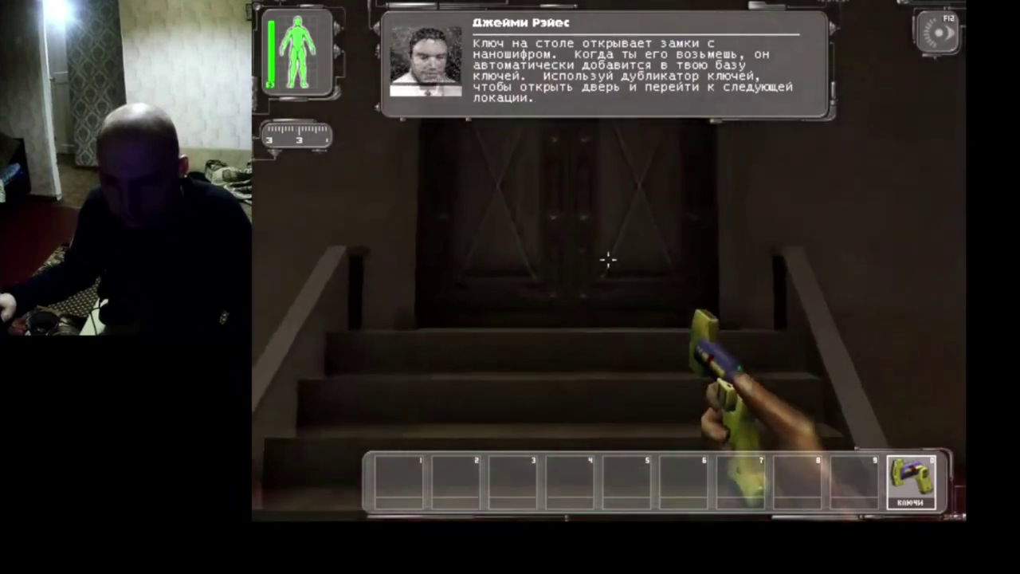
click(608, 260)
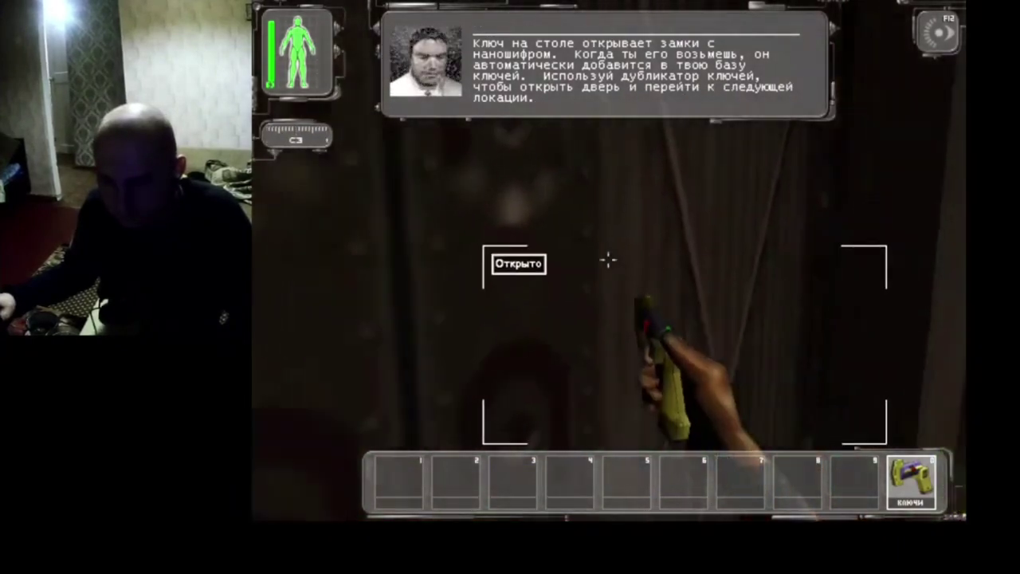
right_click(608, 260)
key(s)
key(w)
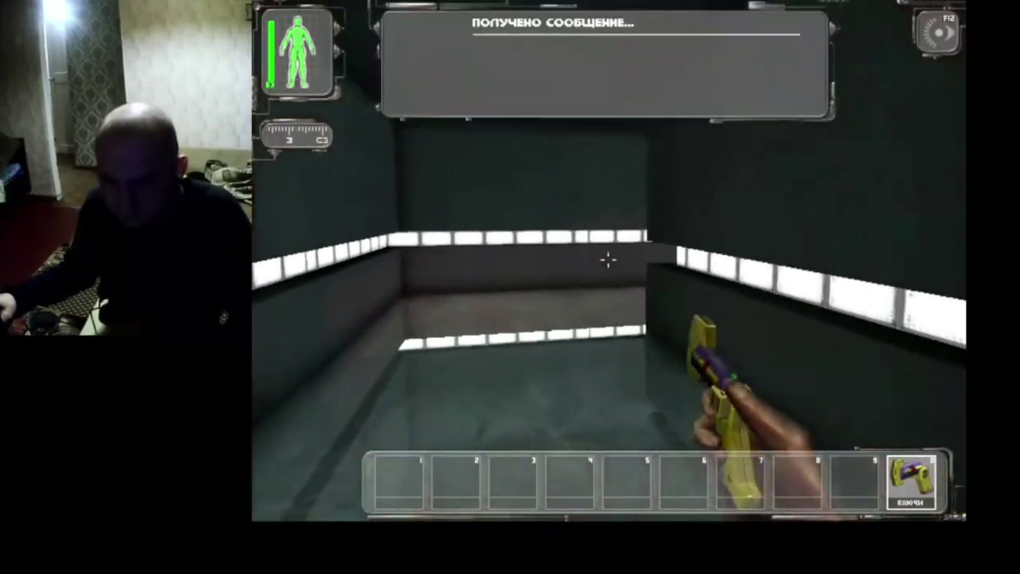
key(Up)
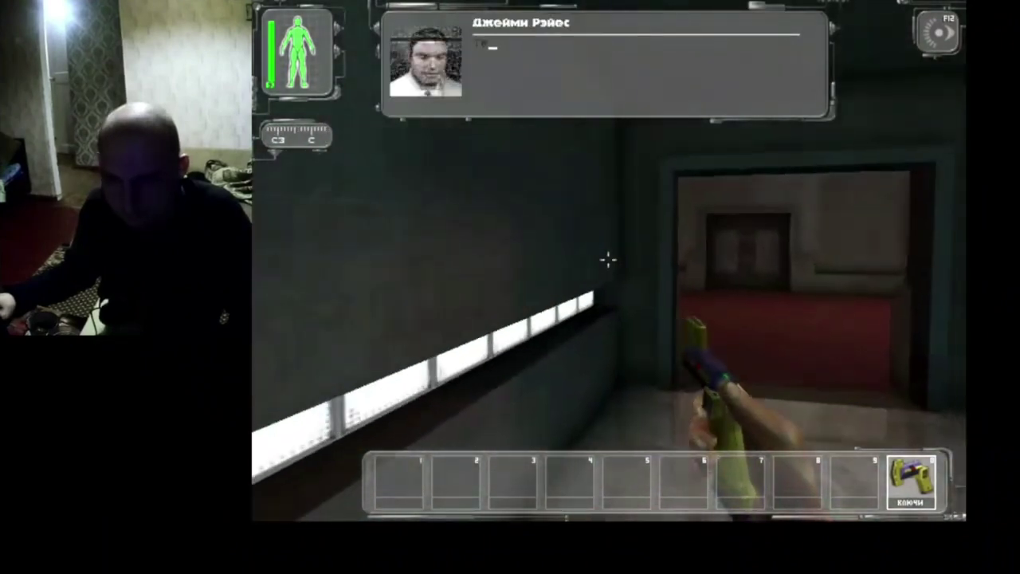
Pick up the combat knife and the crowbar from the striped tables in the red-carpeted room
key(w)
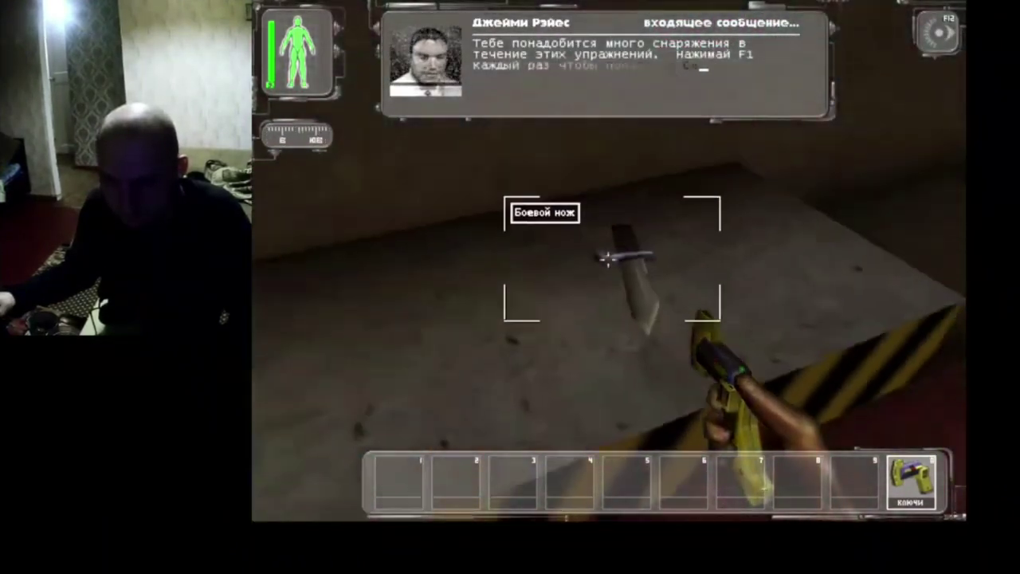
right_click(607, 258)
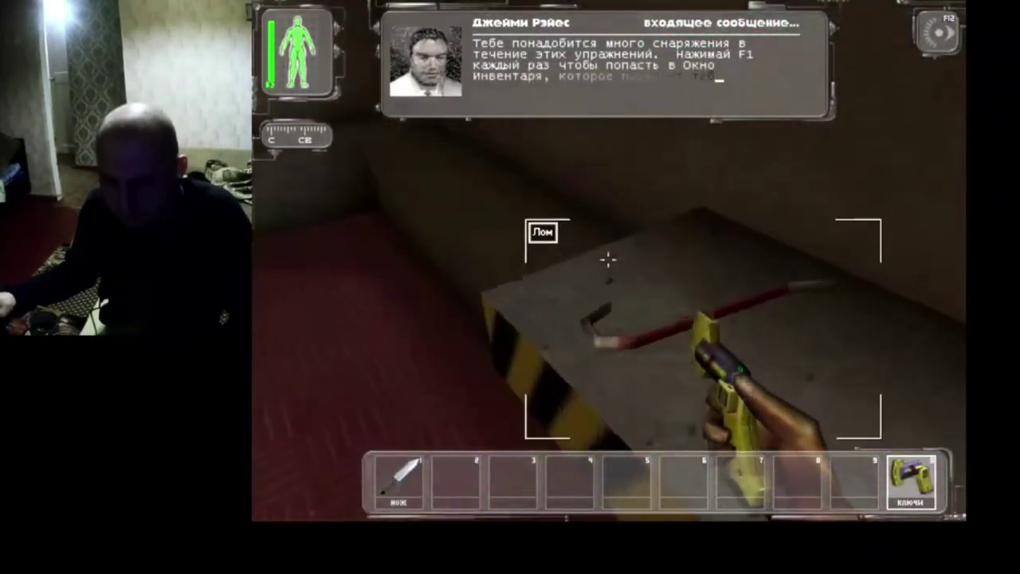
right_click(607, 259)
Equip the combat knife, break both stacked supply crates in the alcove and take the lockpicks
key(Up)
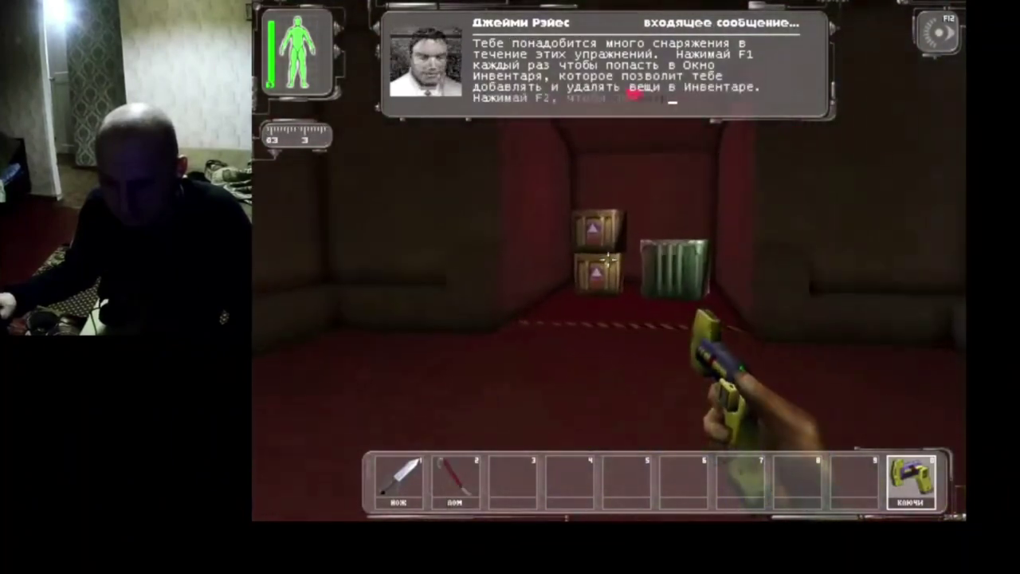
key(1)
key(Up)
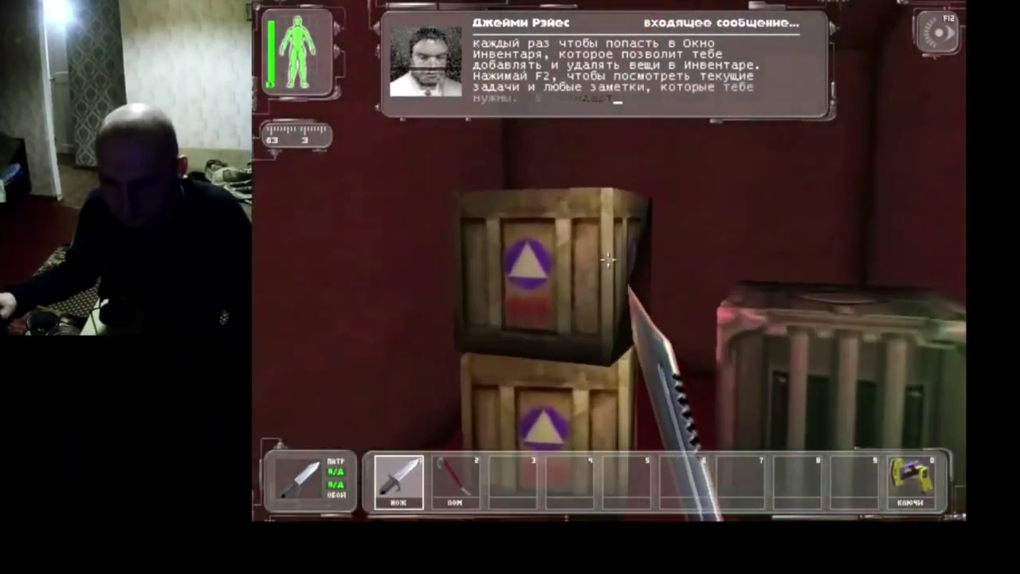
click(607, 259)
key(Up)
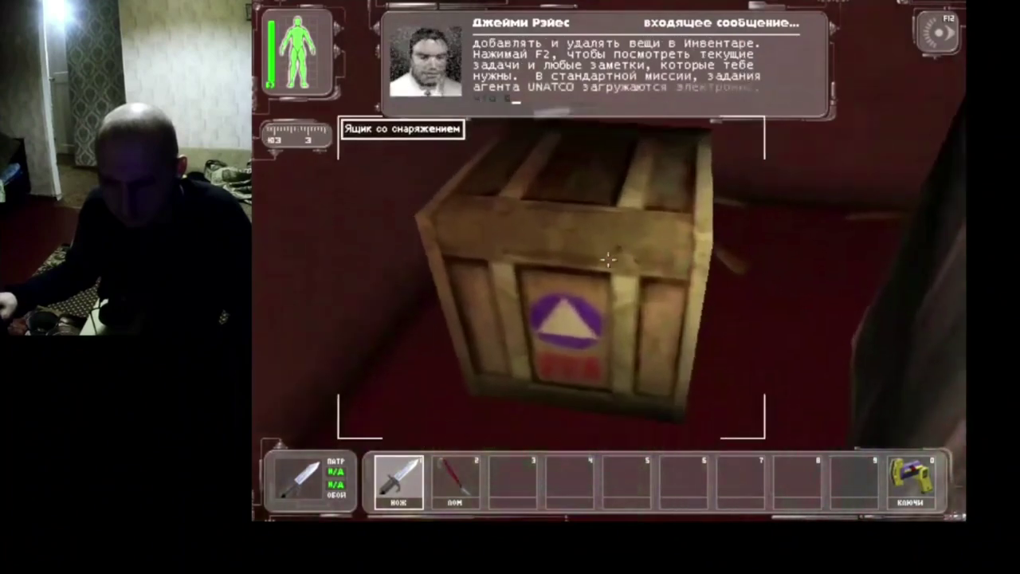
click(607, 258)
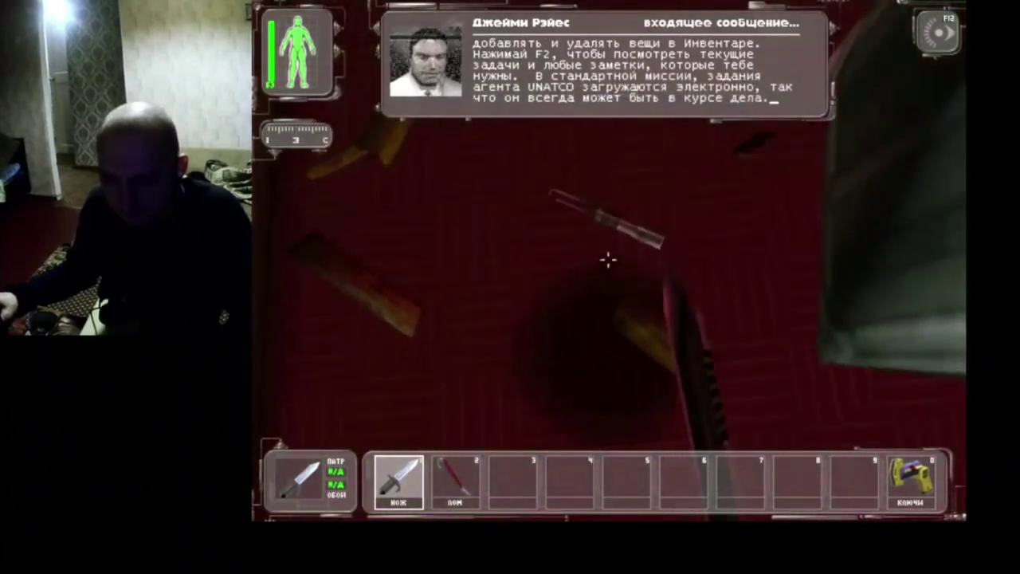
right_click(607, 258)
Check the goals and notes screen and look over the closed double doors and the room from the corridor entrance
key(w)
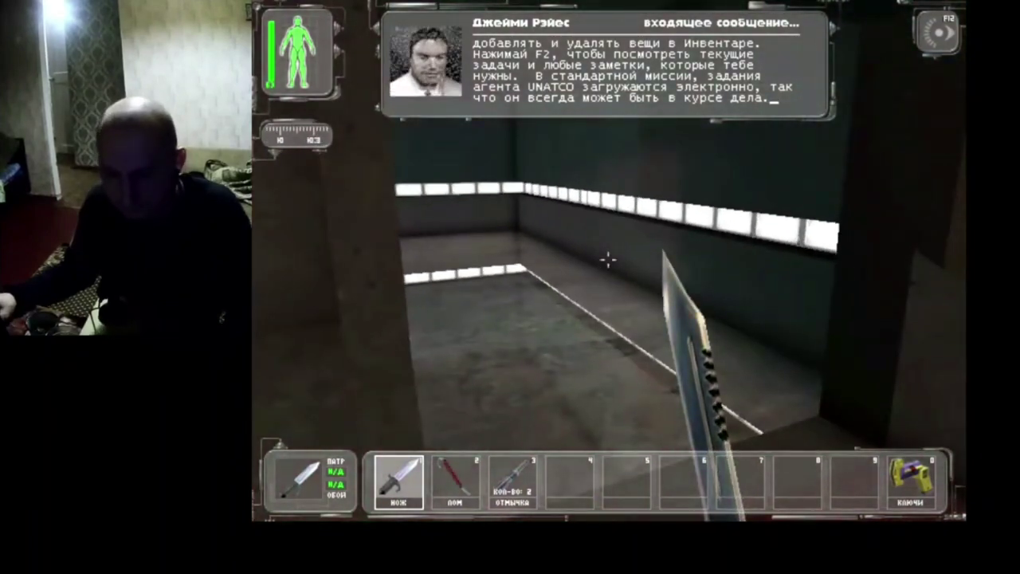
key(F2)
key(F2)
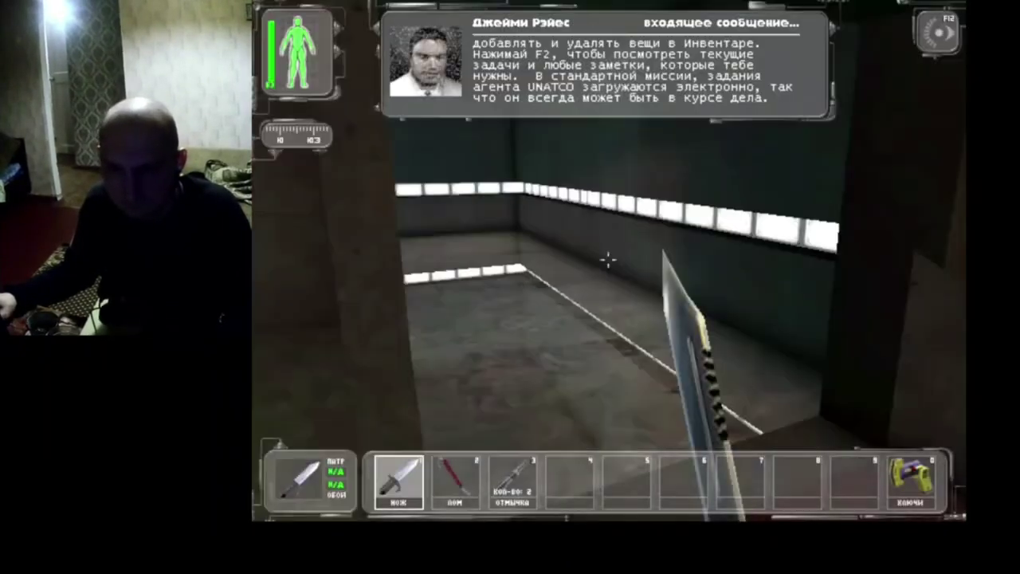
key(w)
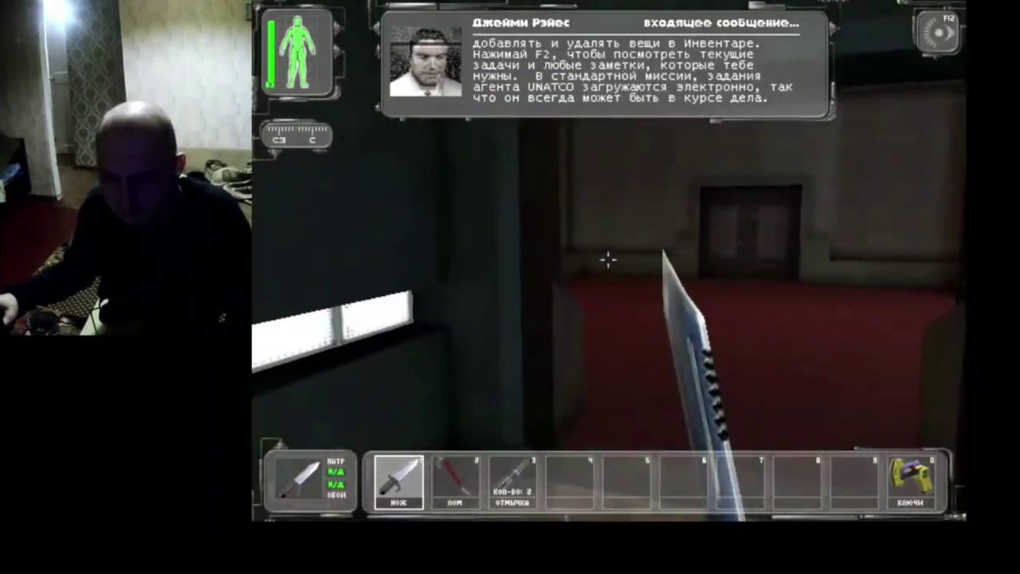
key(w)
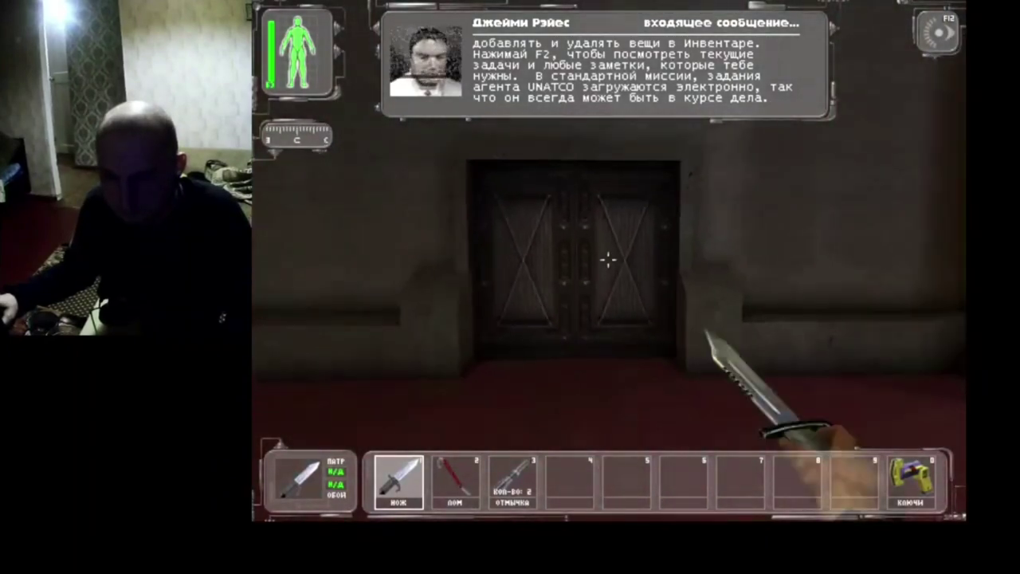
key(s)
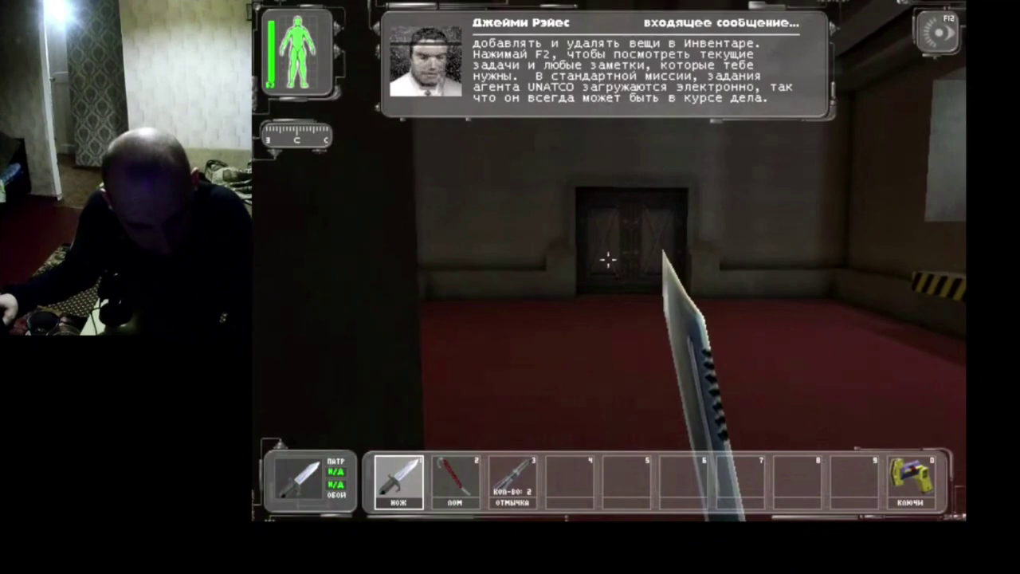
key(s)
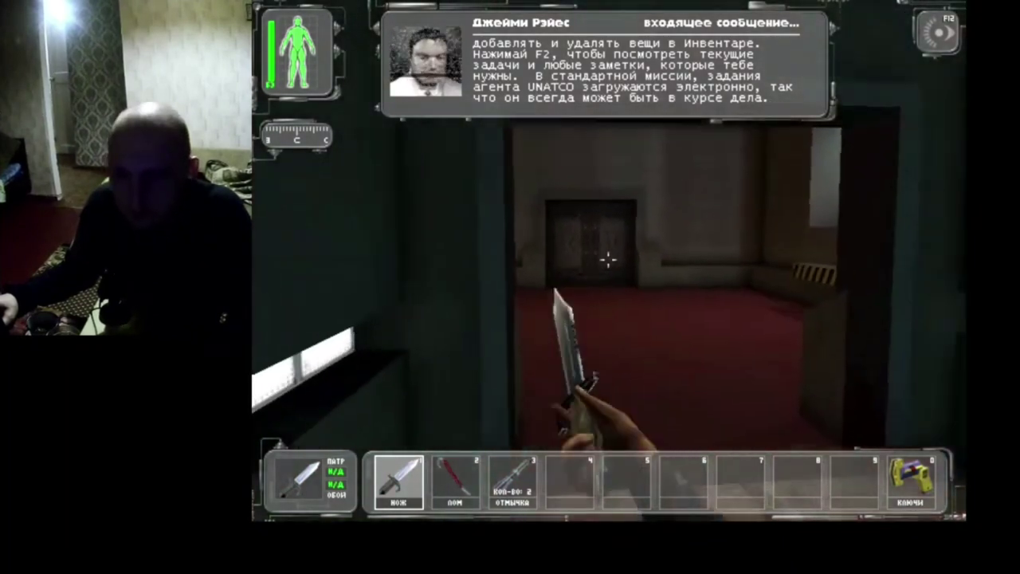
Pick the lock of the double doors, go through the lit corridor behind them and equip the crowbar
key(w)
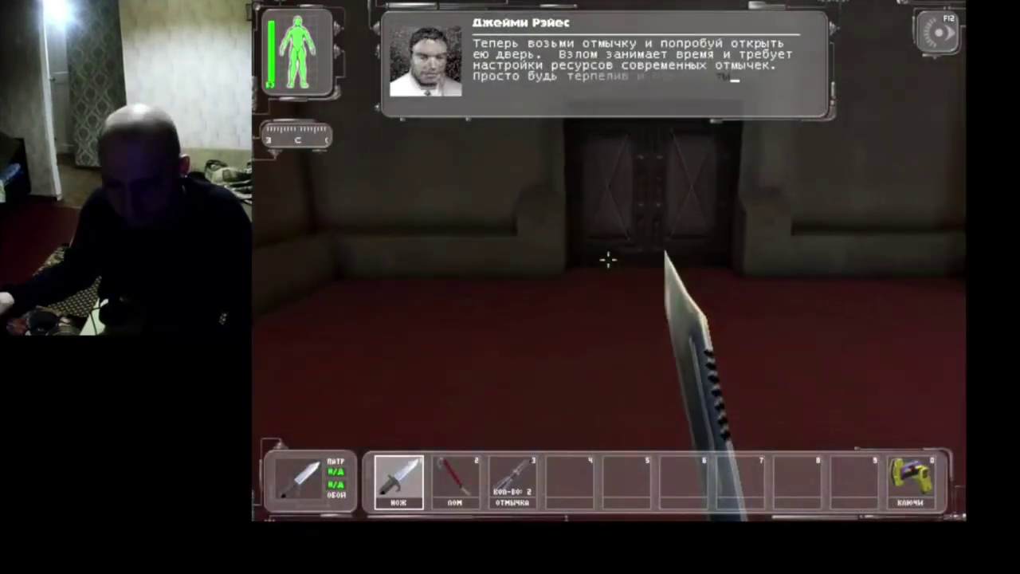
key(w)
key(3)
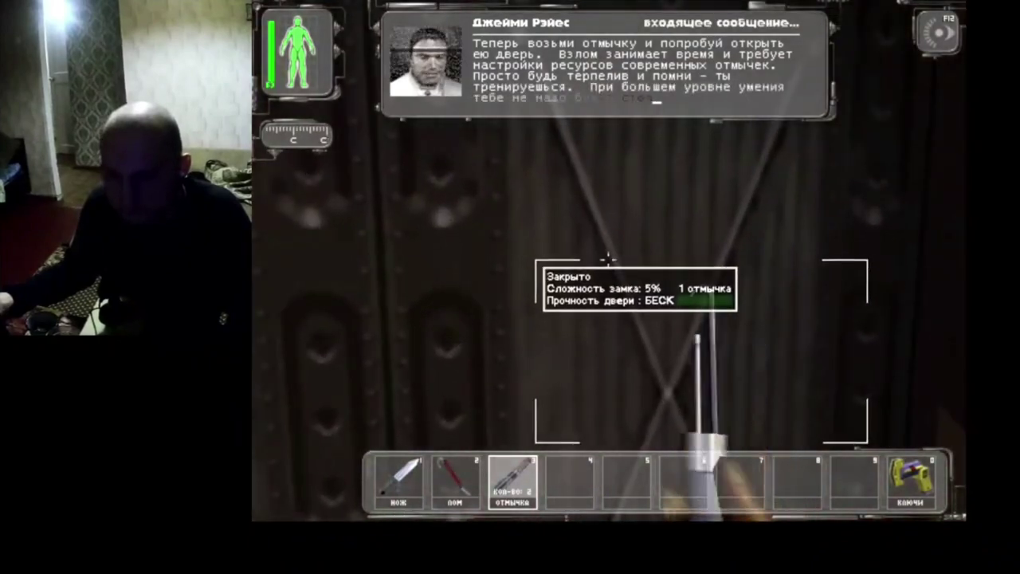
click(607, 259)
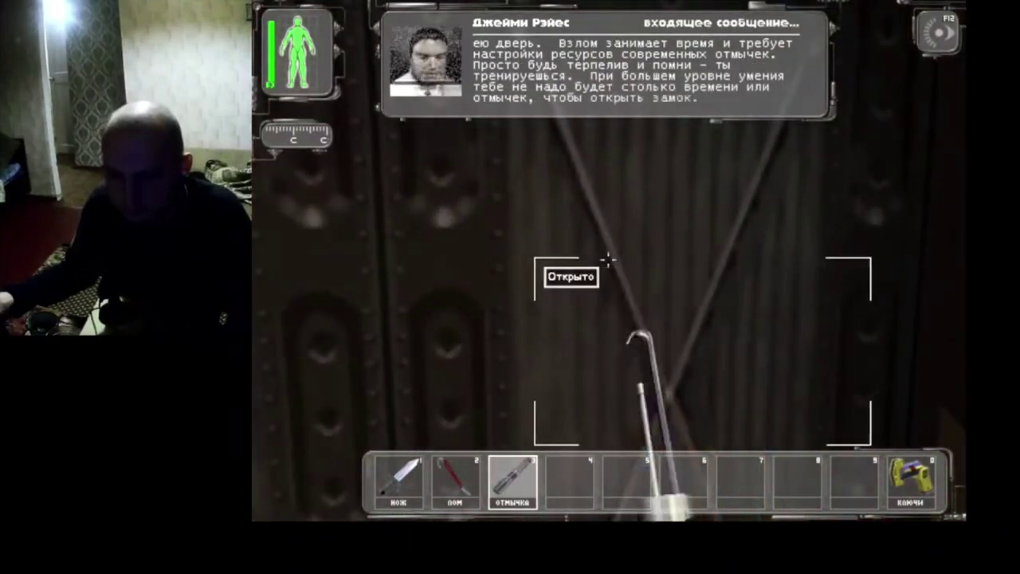
key(w)
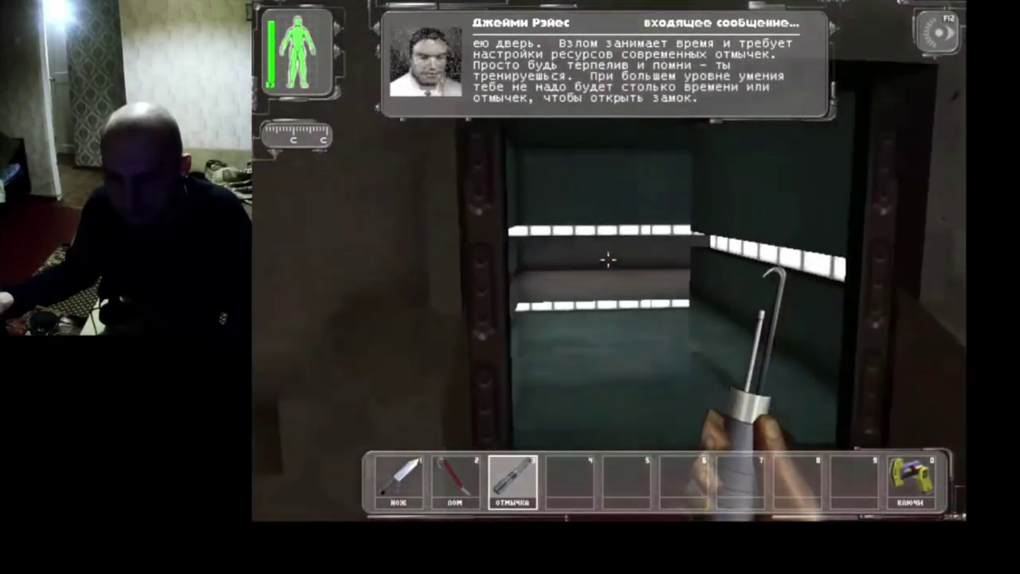
key(w)
key(2)
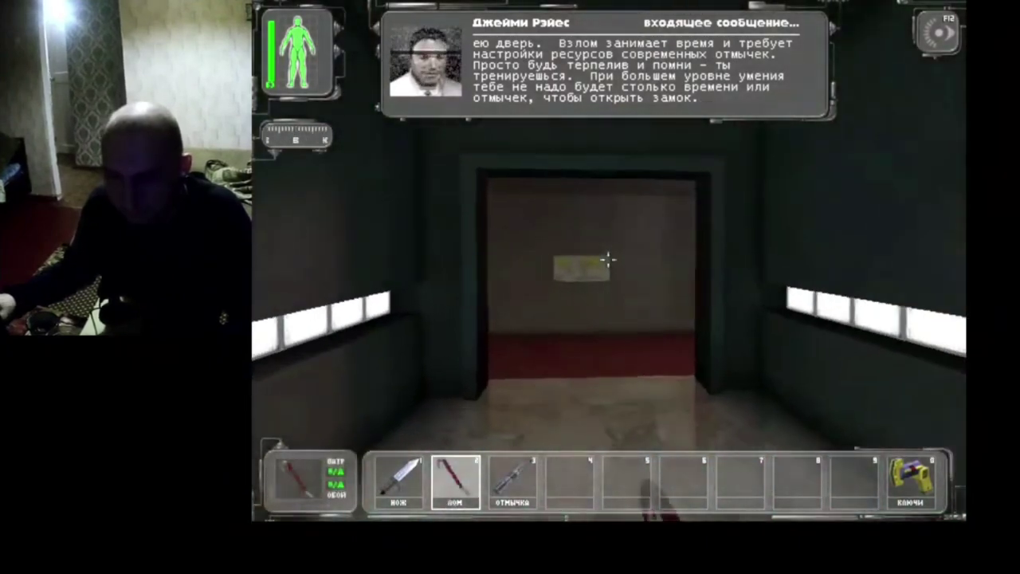
Pause the game and open the Экран page in Установки
key(Escape)
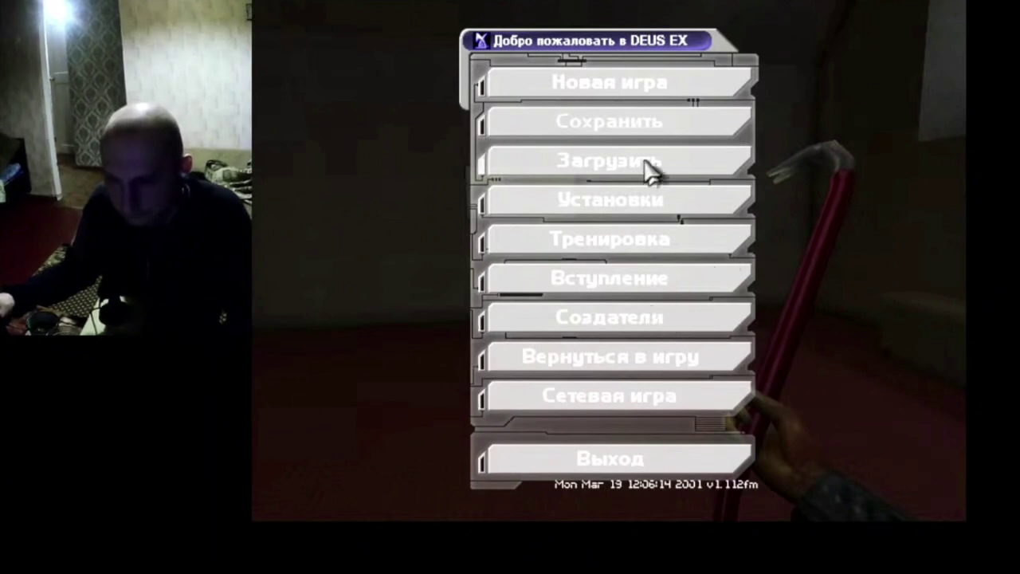
click(636, 203)
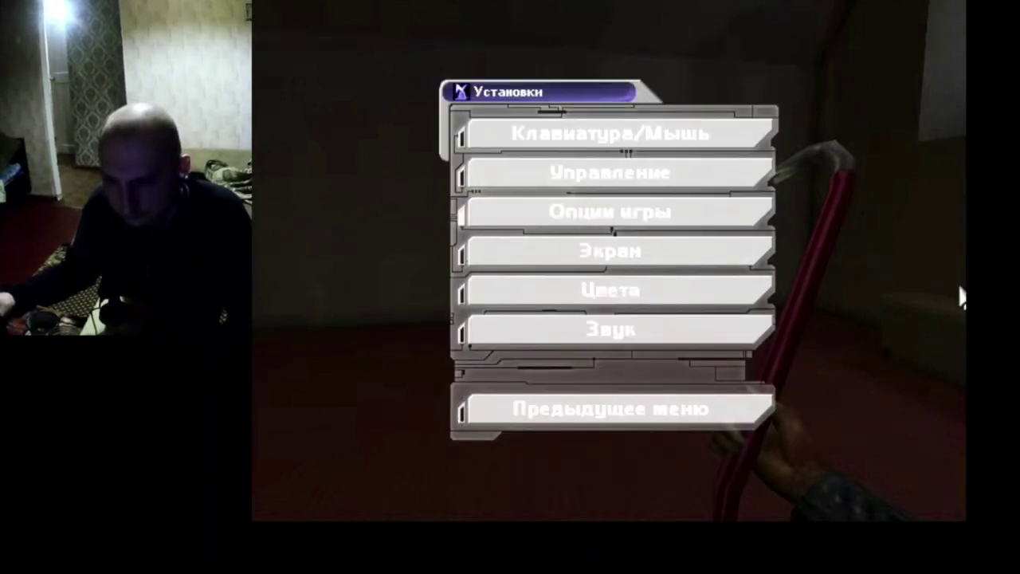
click(574, 268)
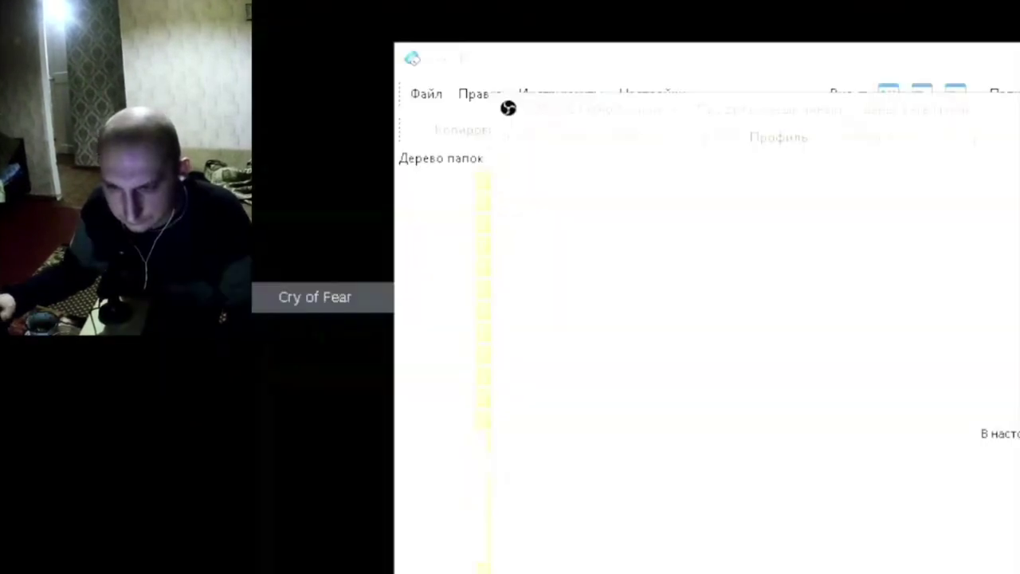
Check the running processes in Task Manager, return to Deus Ex and close its settings menus
key(alt+Tab)
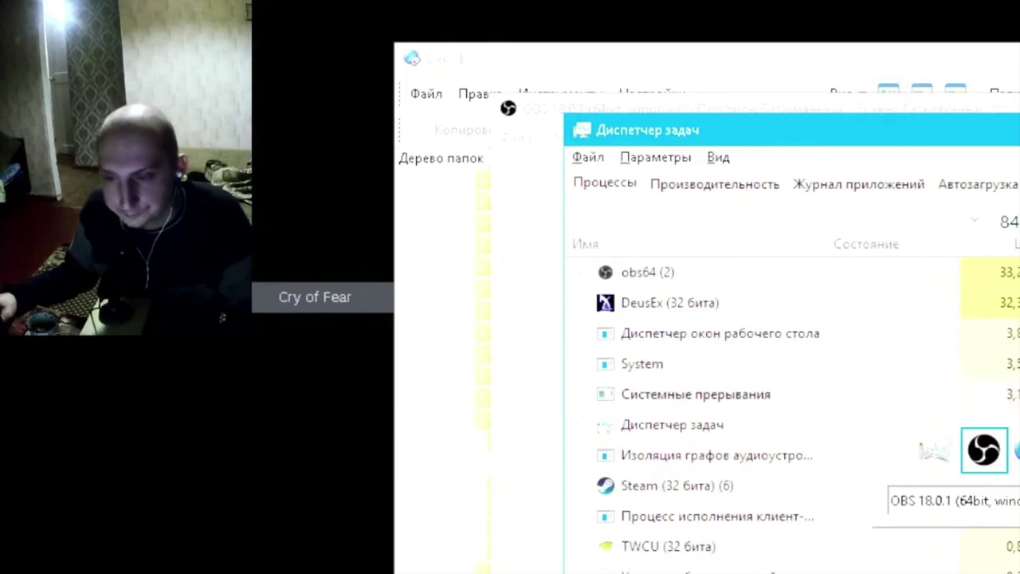
key(alt+Tab)
key(alt+Tab)
key(alt+Tab)
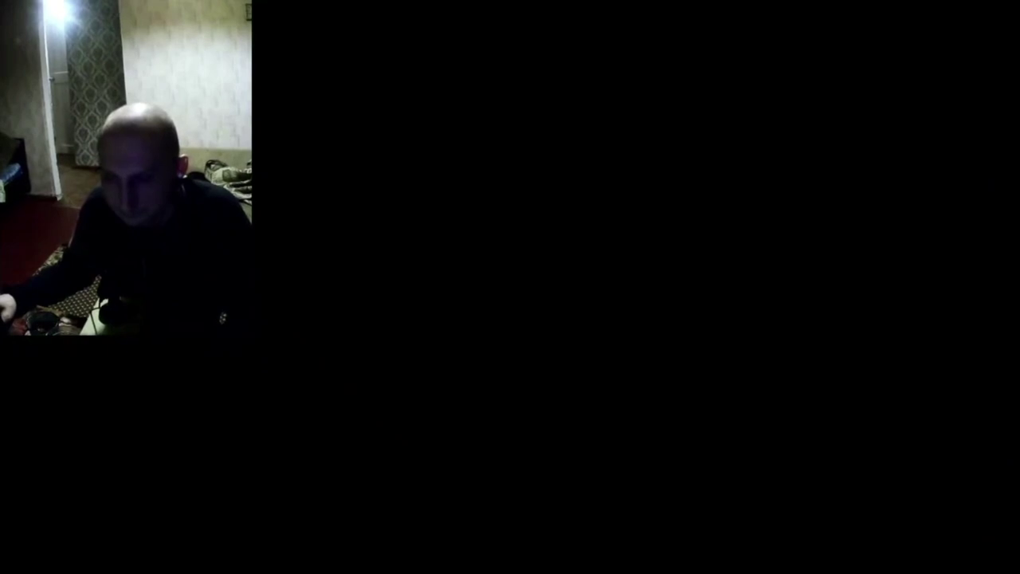
key(Escape)
key(Escape)
key(Escape)
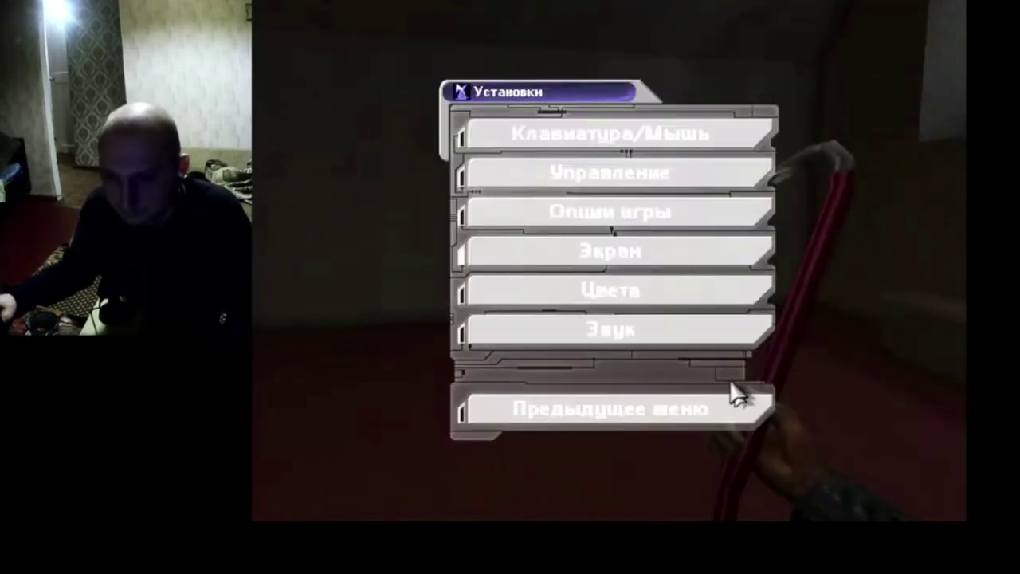
Read the datacube on the bench and enter its door code on the wall keypad
key(w)
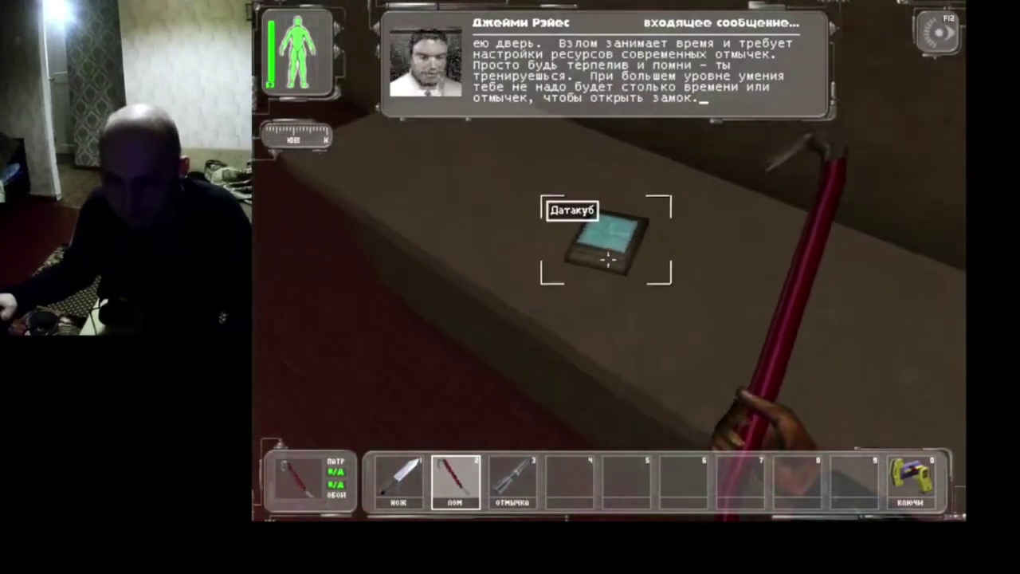
right_click(608, 259)
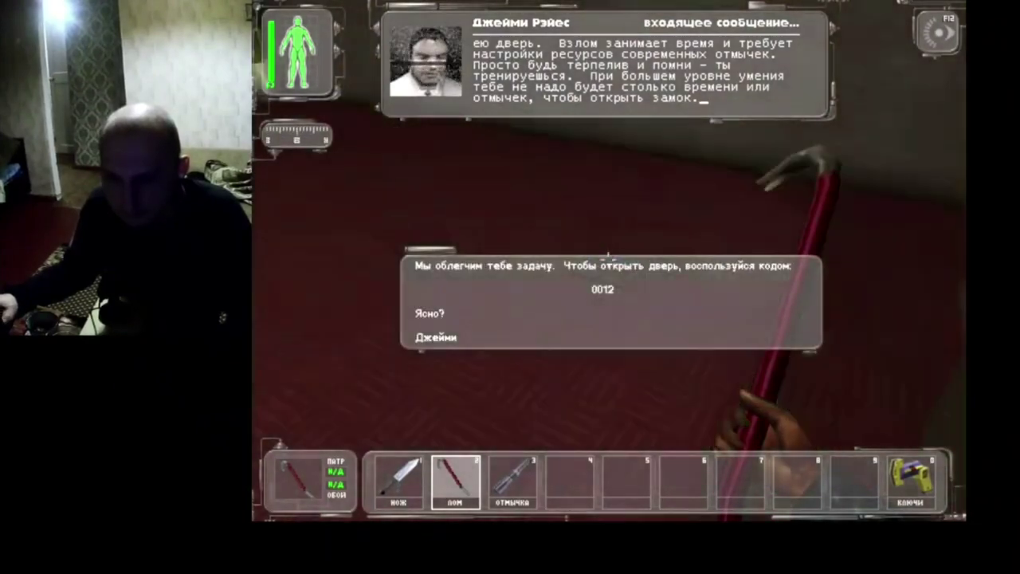
key(w)
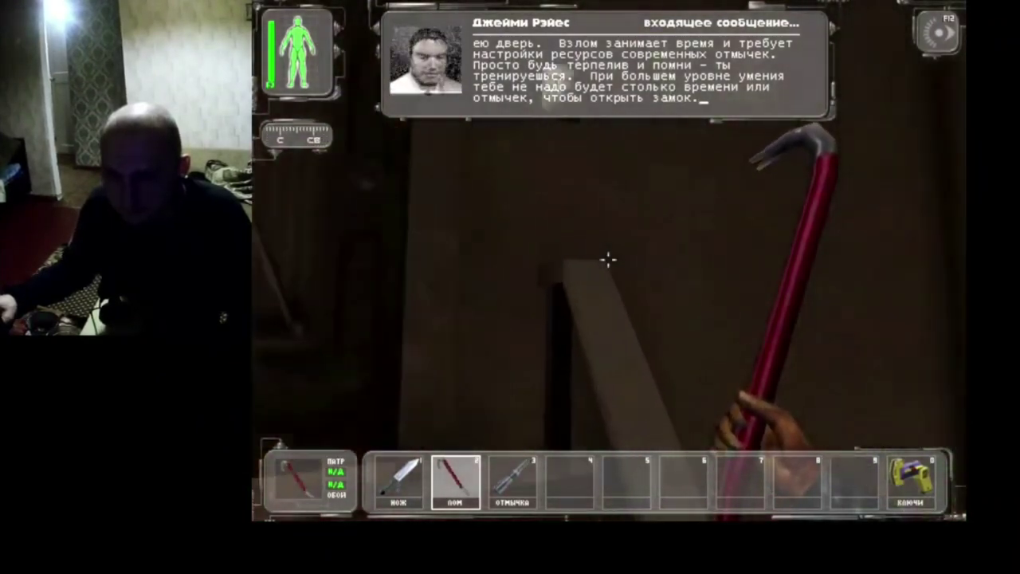
right_click(579, 294)
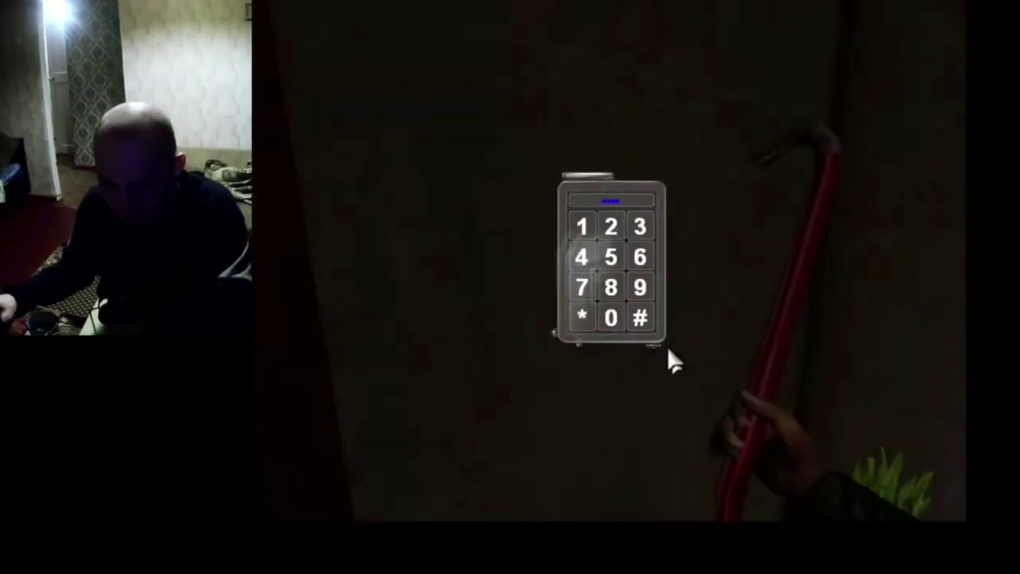
key(0)
key(5)
key(1)
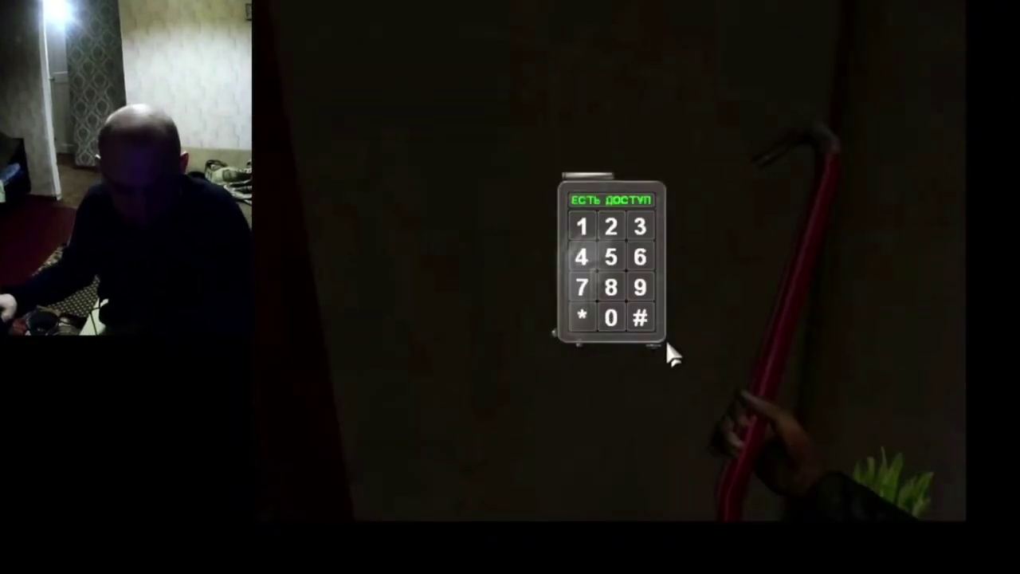
Enter the unlocked room, collect the three multitools beside the open book and head toward the stairs
key(w)
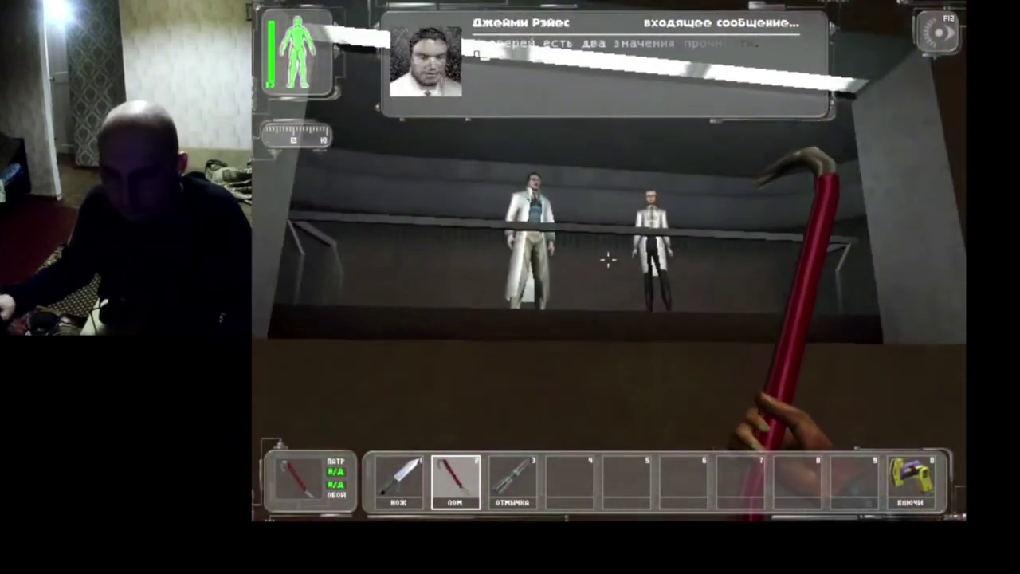
key(w)
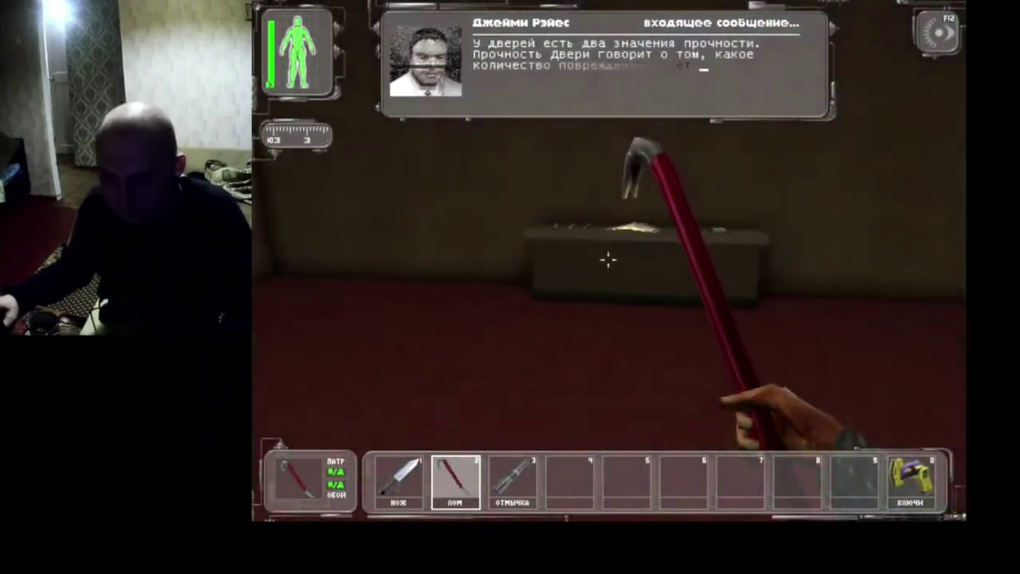
right_click(608, 260)
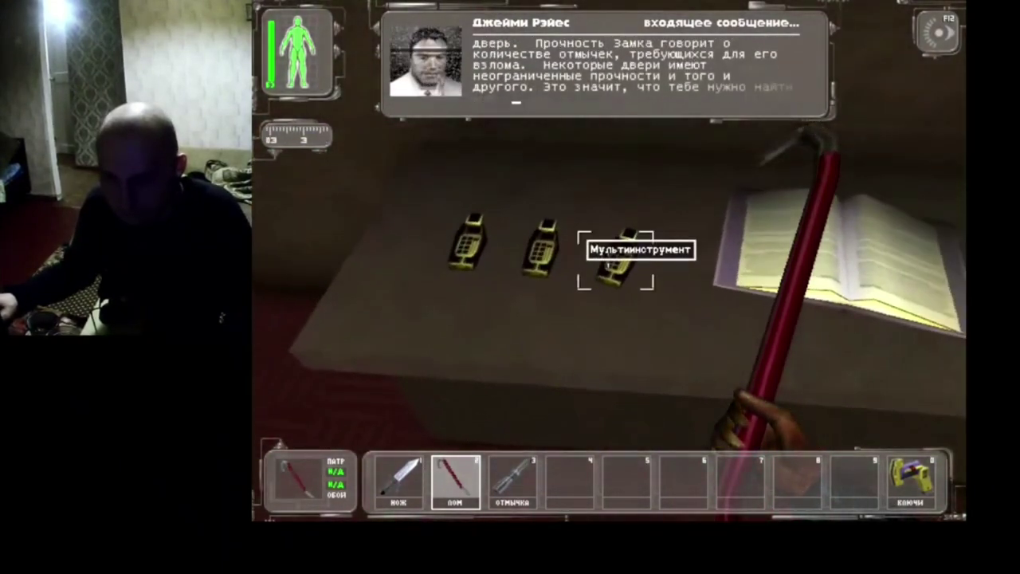
right_click(607, 258)
right_click(607, 259)
right_click(607, 259)
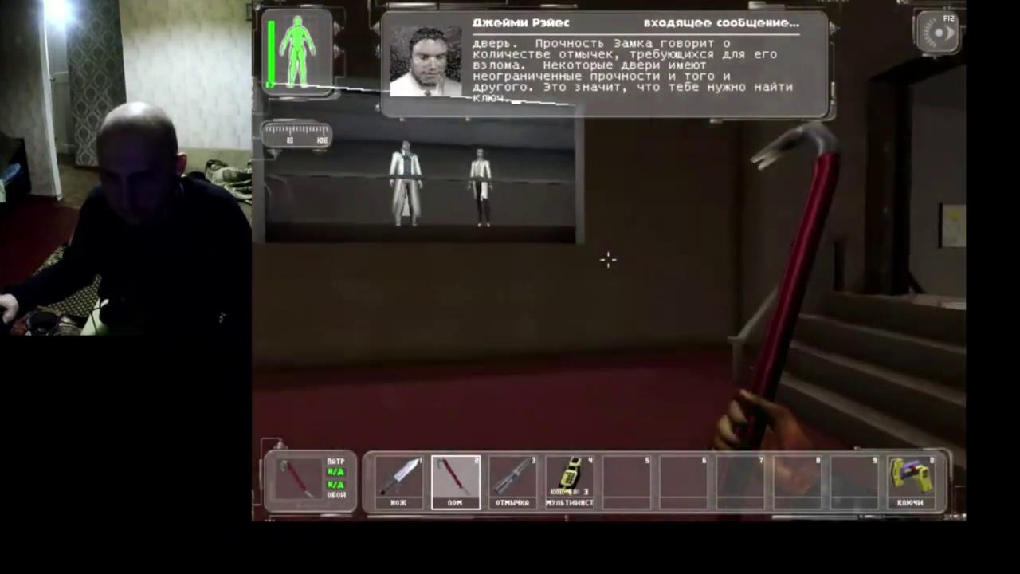
key(w)
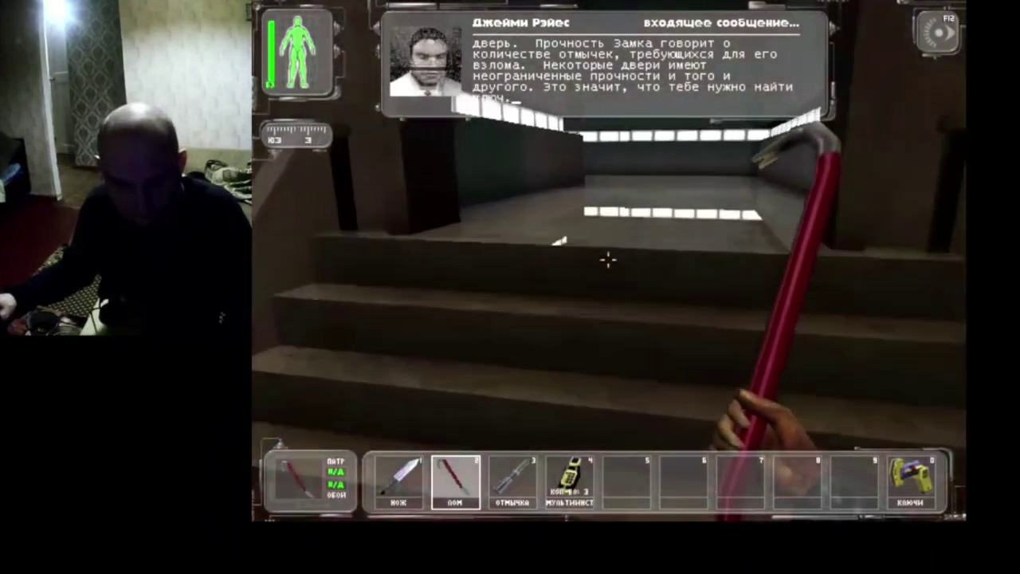
key(w)
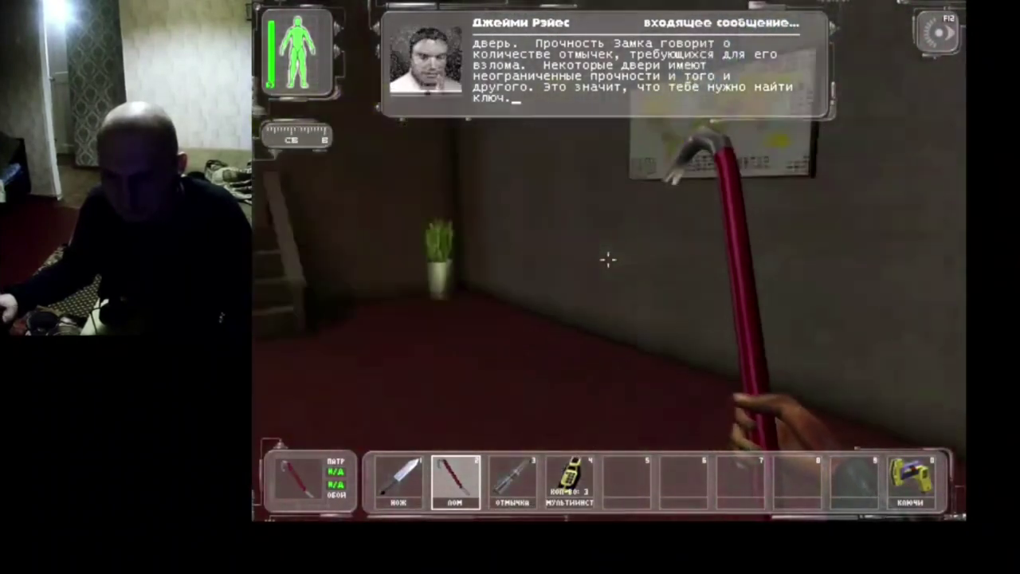
Pause the game and look through Установки, including the display settings under Экран
key(Escape)
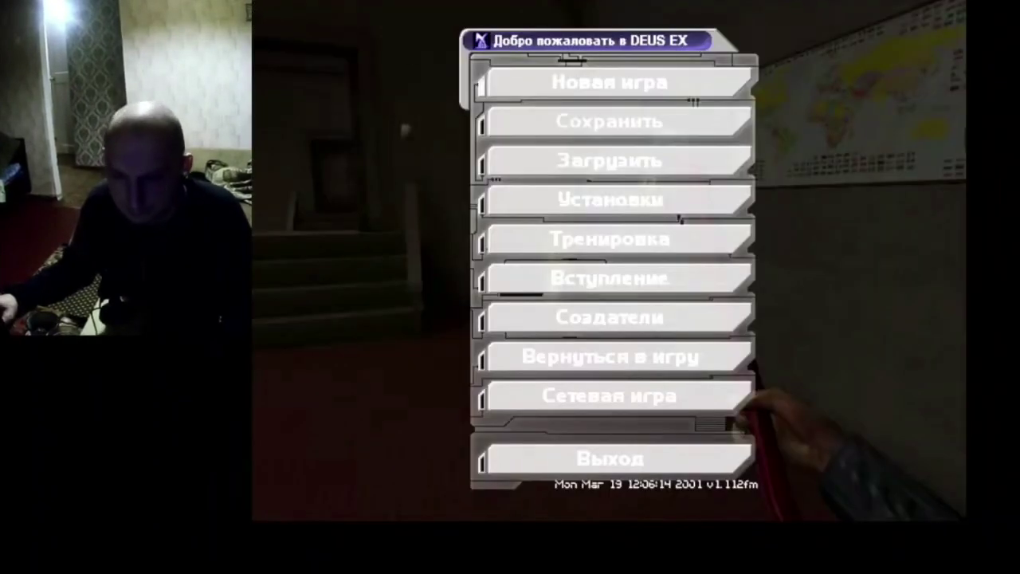
click(622, 318)
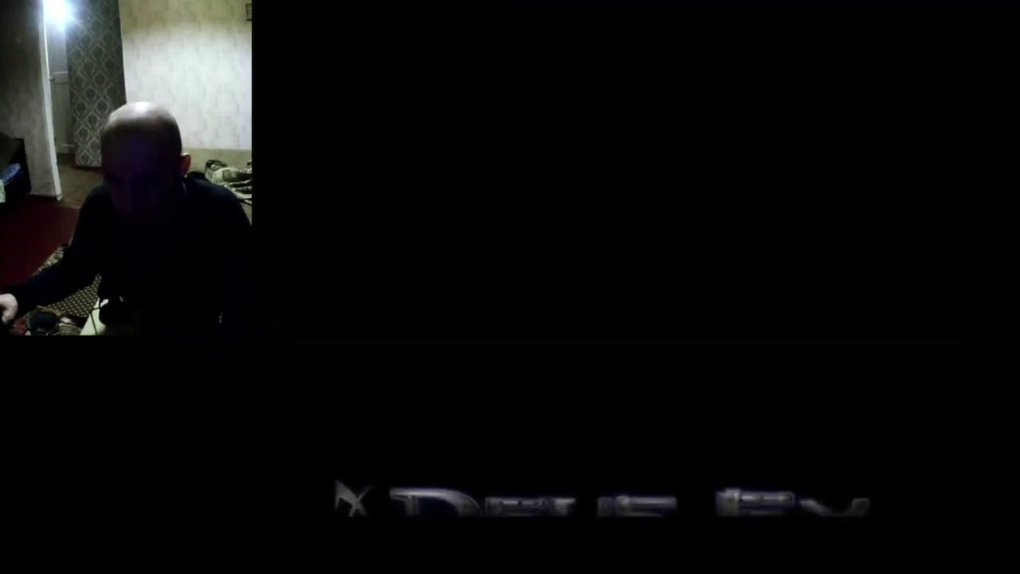
key(Escape)
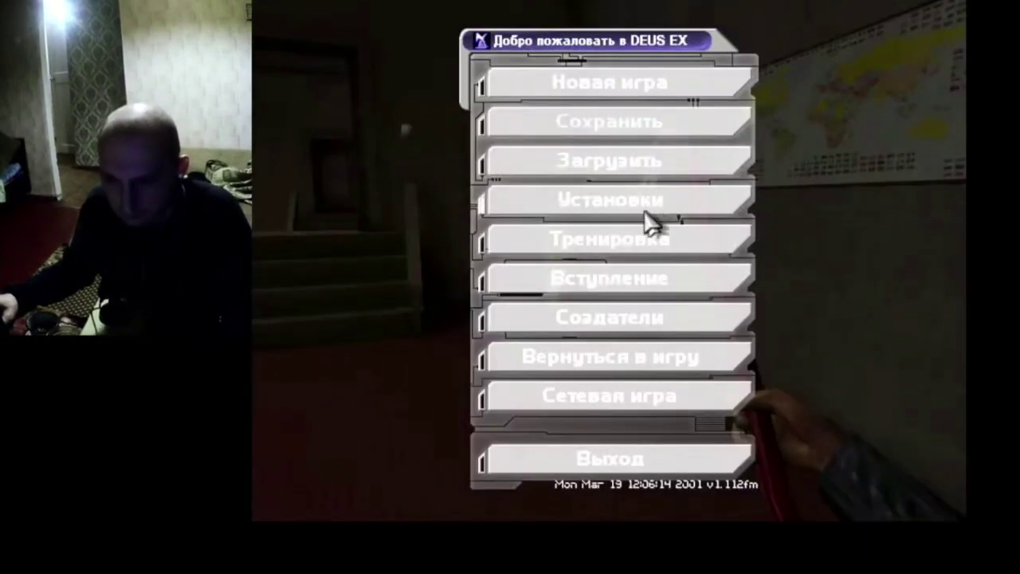
click(649, 219)
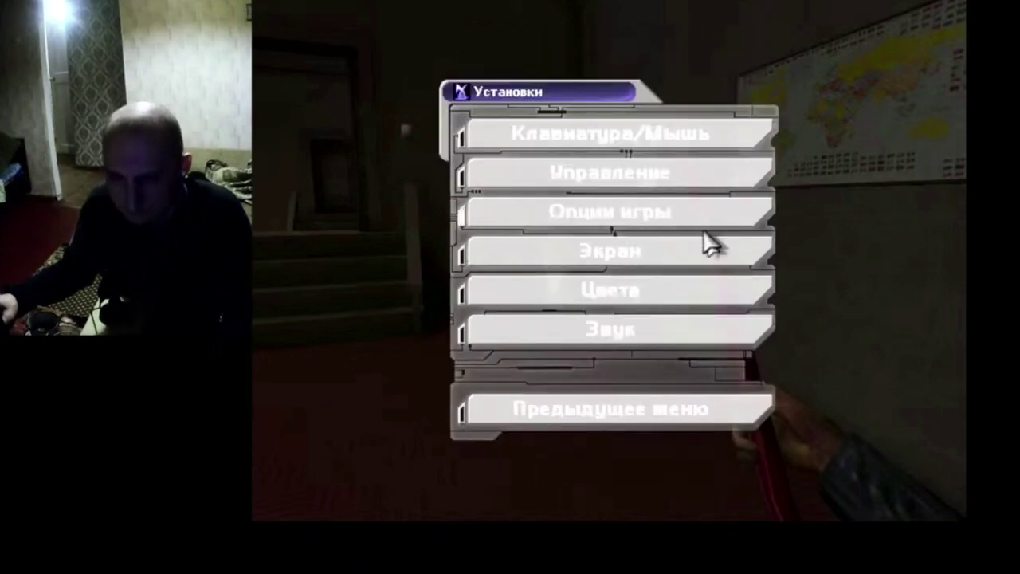
click(670, 221)
key(Escape)
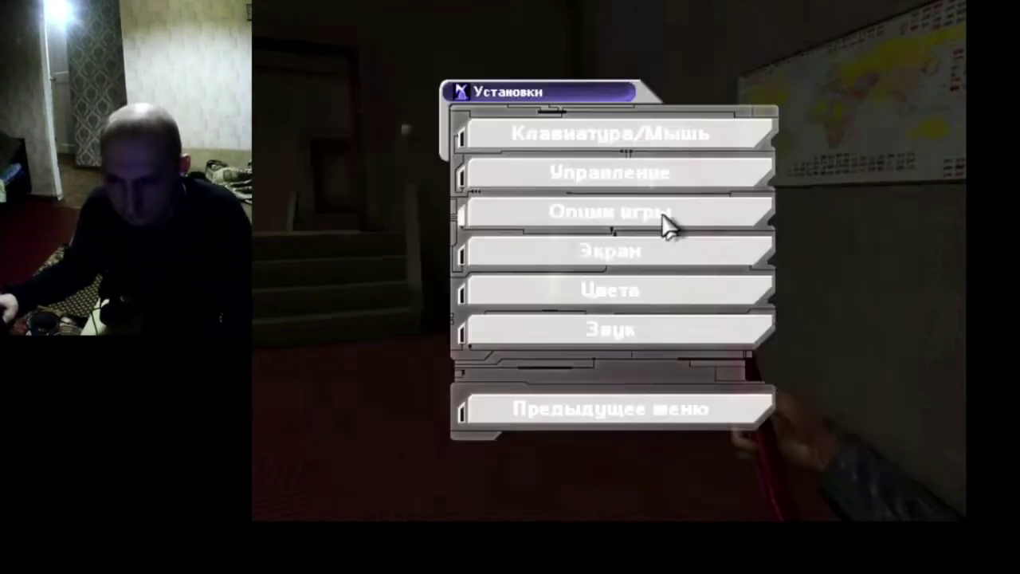
click(653, 266)
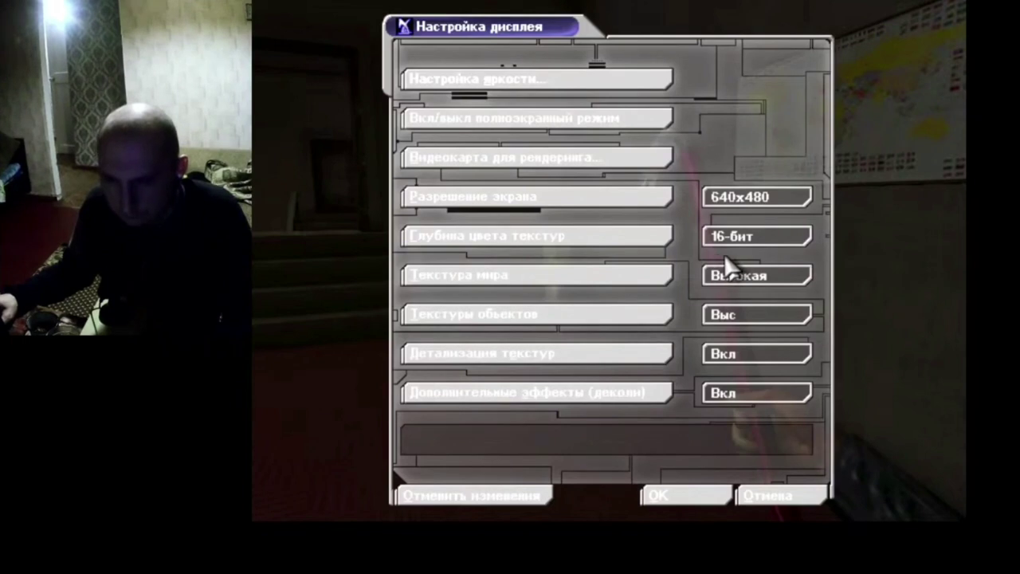
key(Escape)
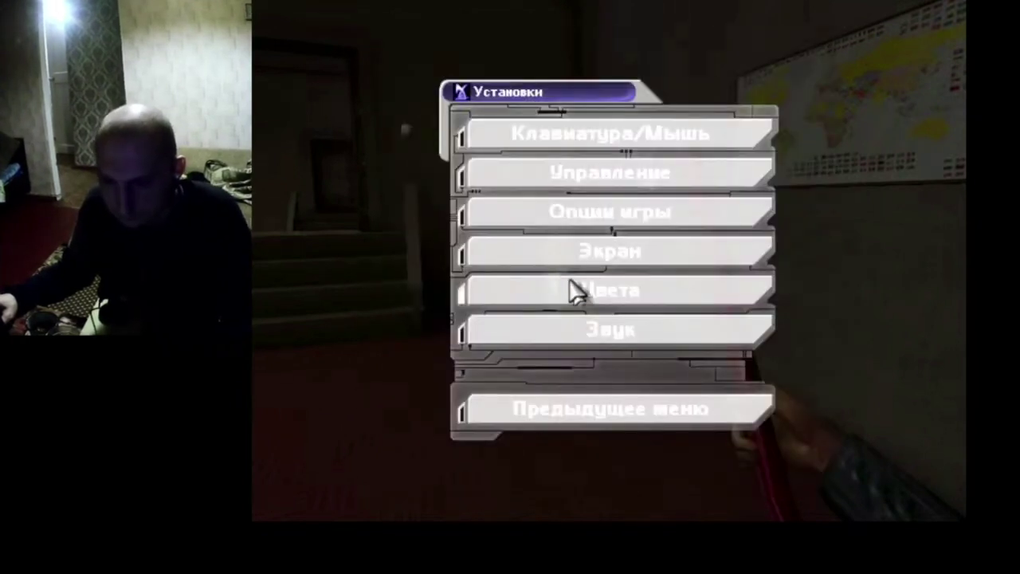
Switch to Task Manager, sort the processes by processor load to examine them, and return to Deus Ex
key(alt+Tab)
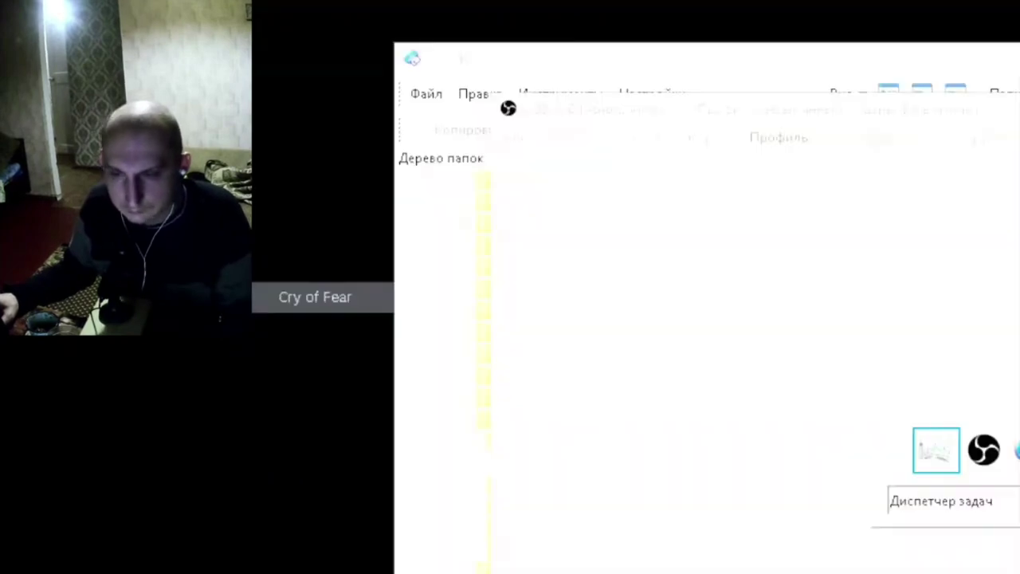
key(alt+Tab)
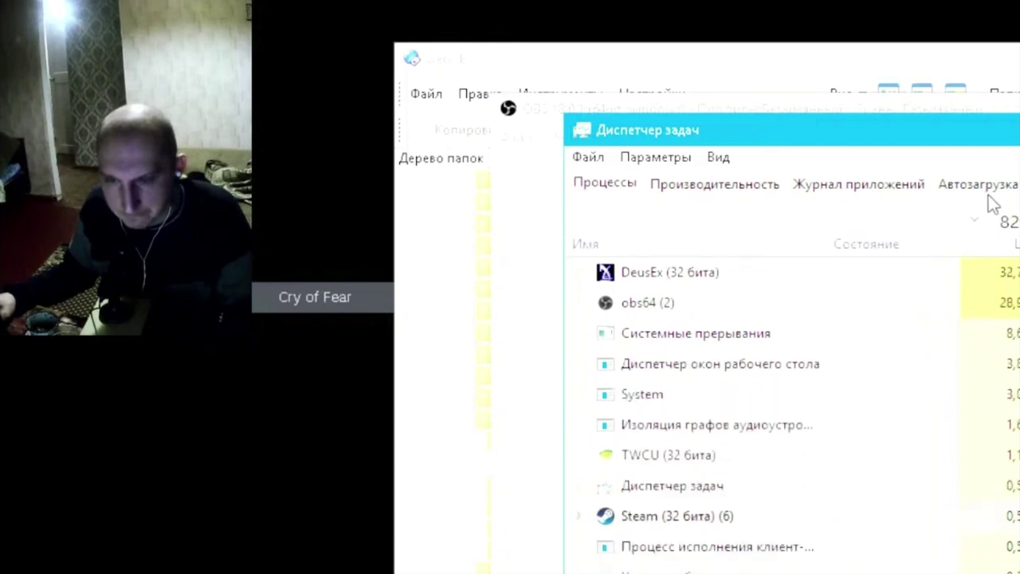
click(1017, 245)
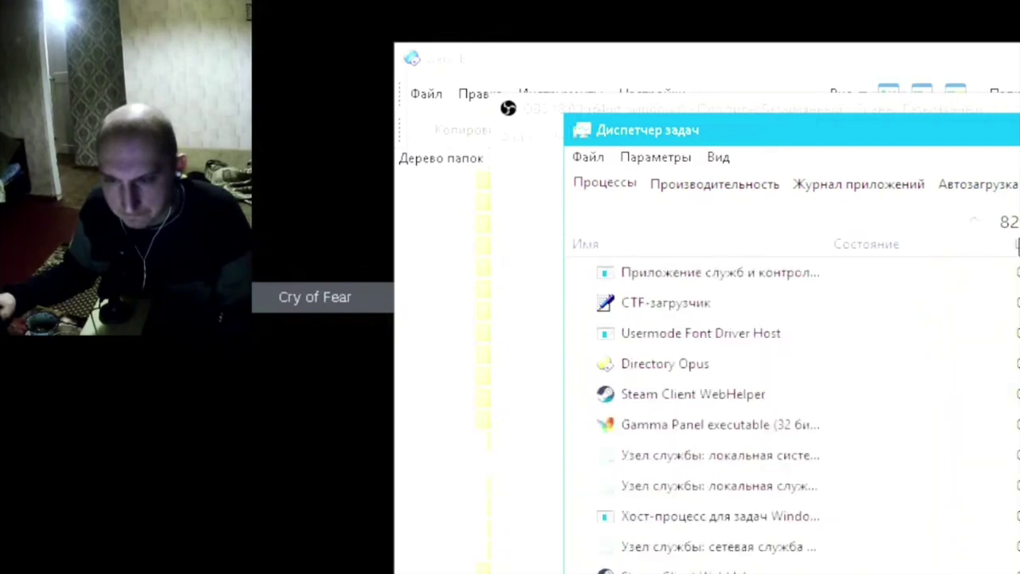
click(1018, 246)
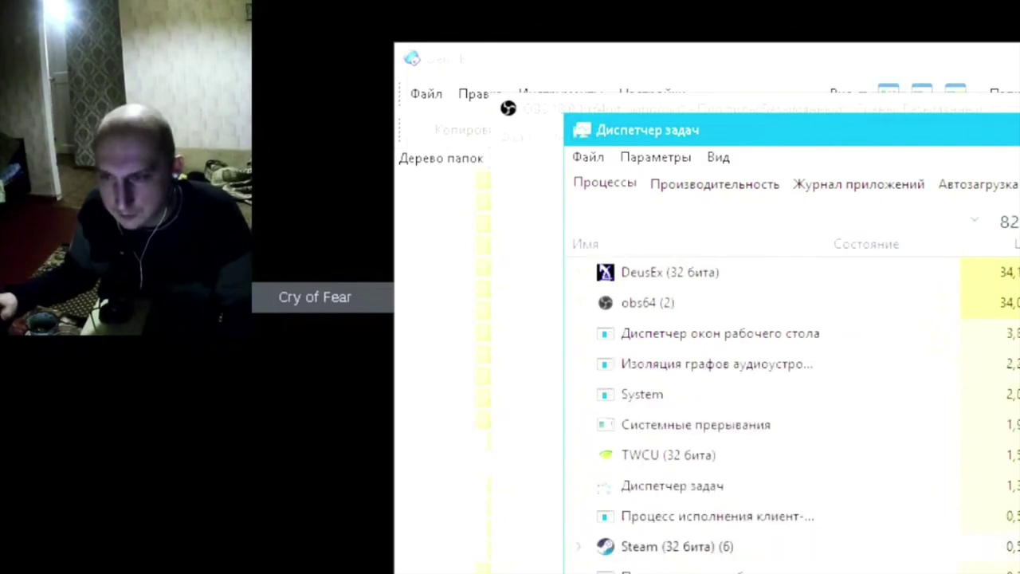
key(alt+Tab)
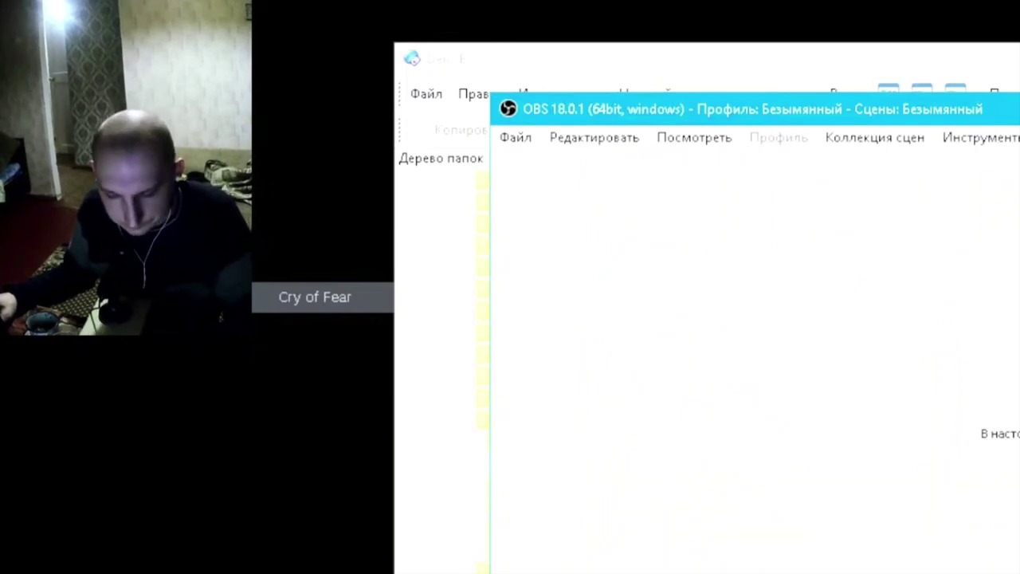
key(alt+Tab)
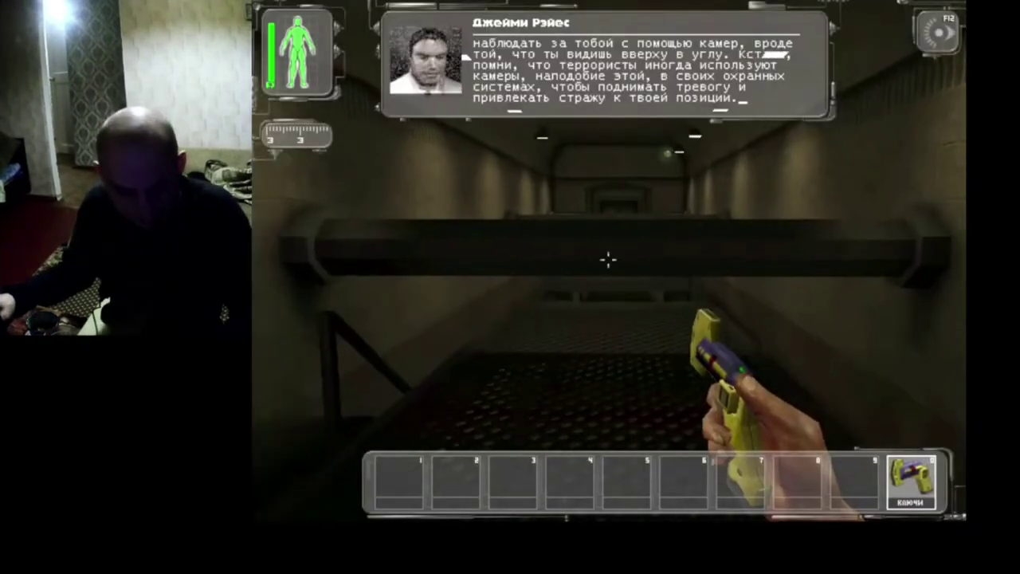
Cross the platform course in the training hall, ducking under the pipes and climbing back up from the floor
key(w)
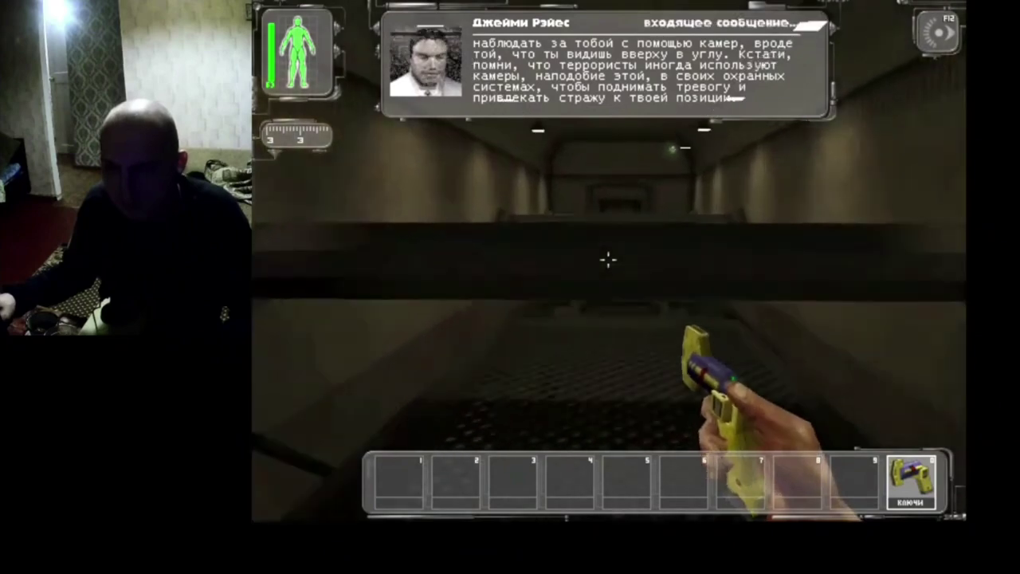
key(w)
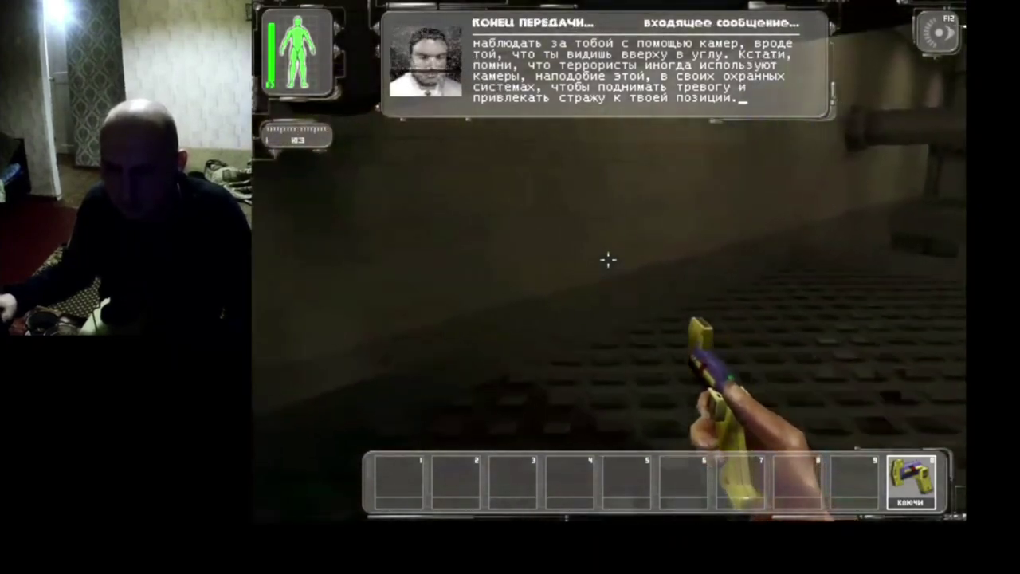
key(w)
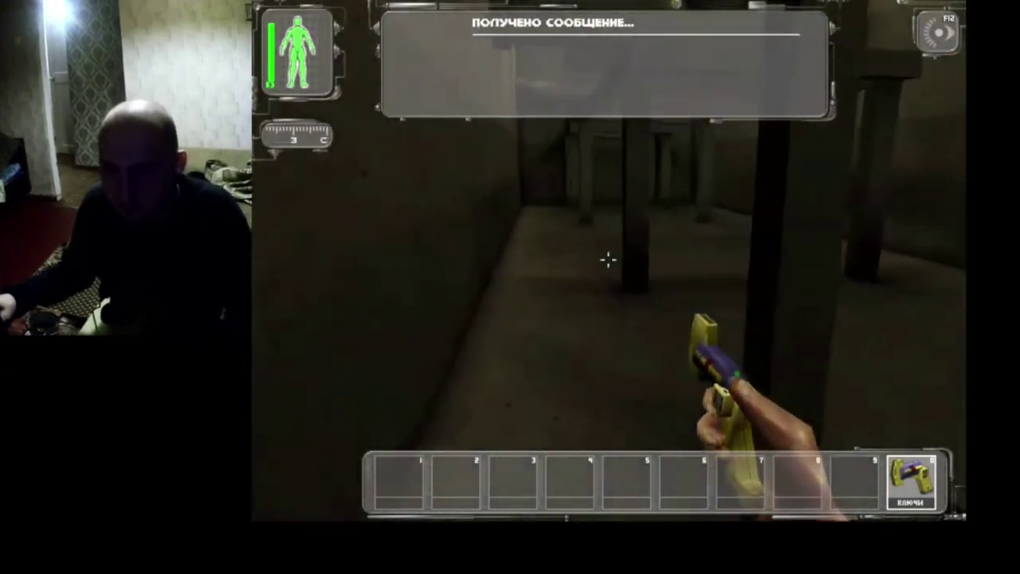
key(w)
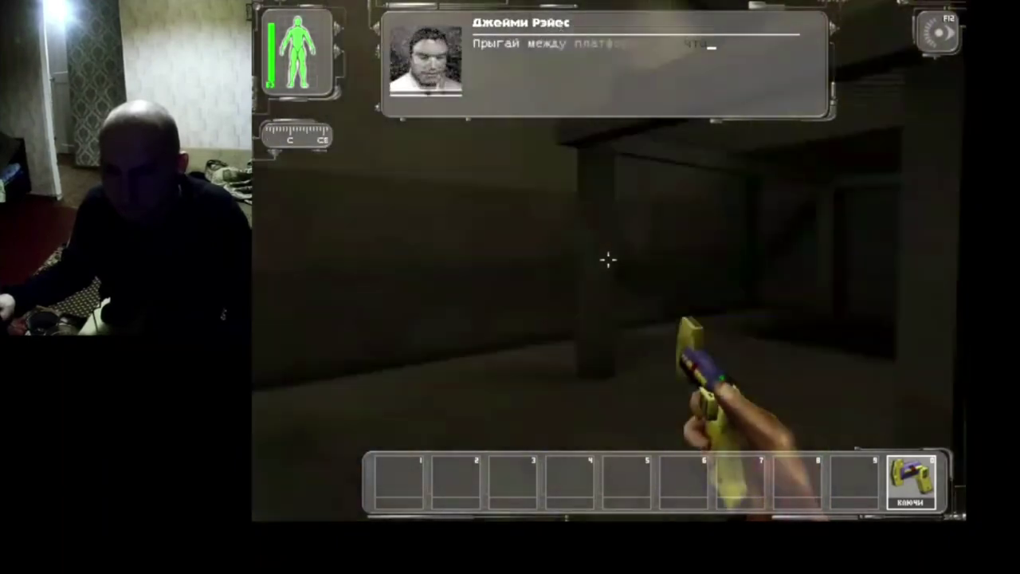
key(w)
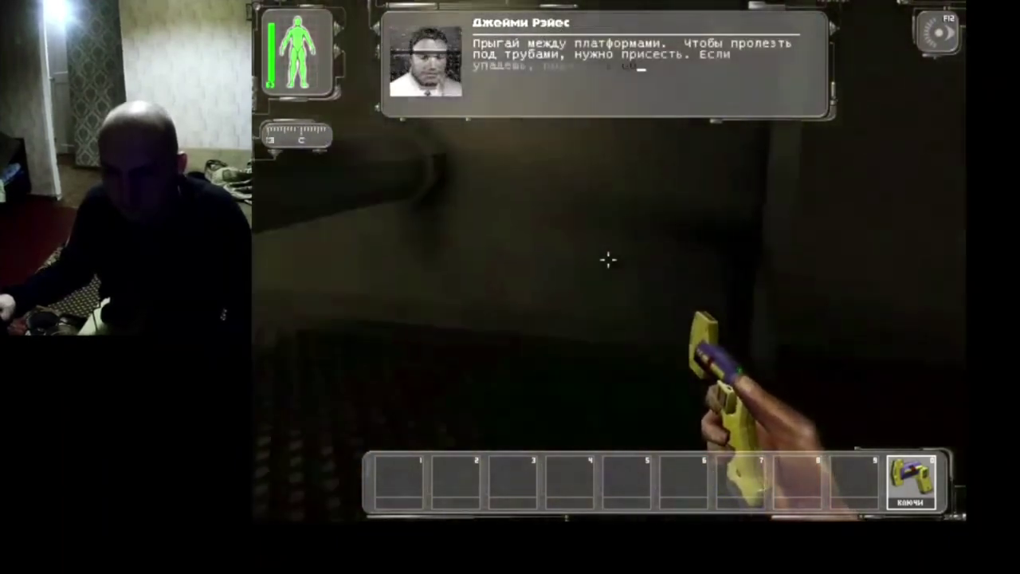
key(w)
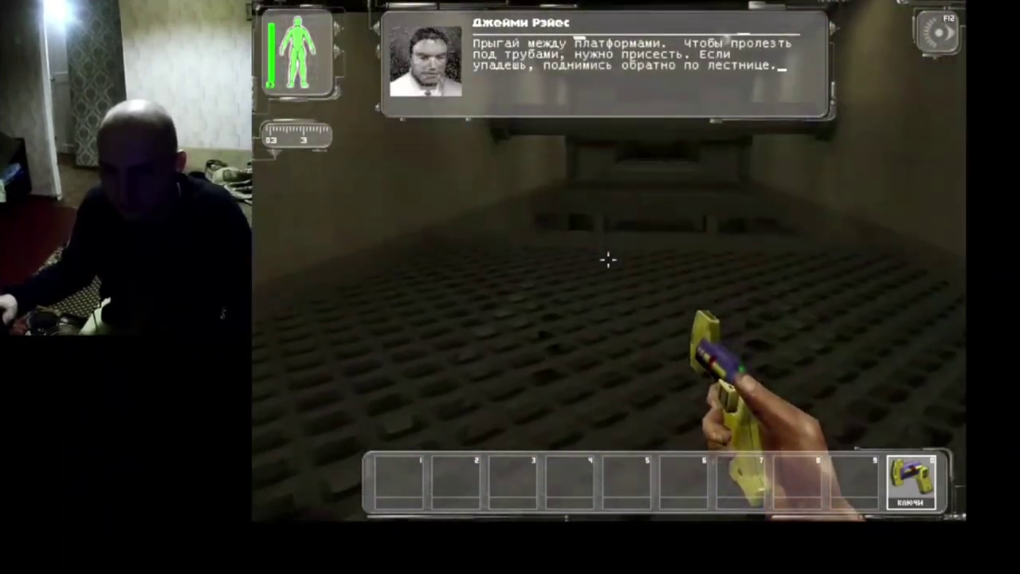
key(w)
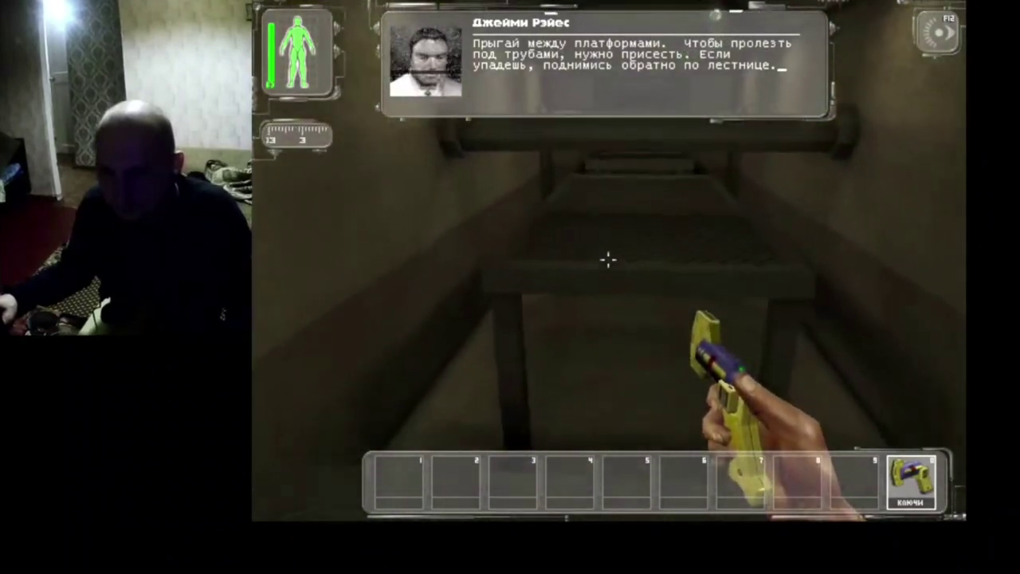
key(w)
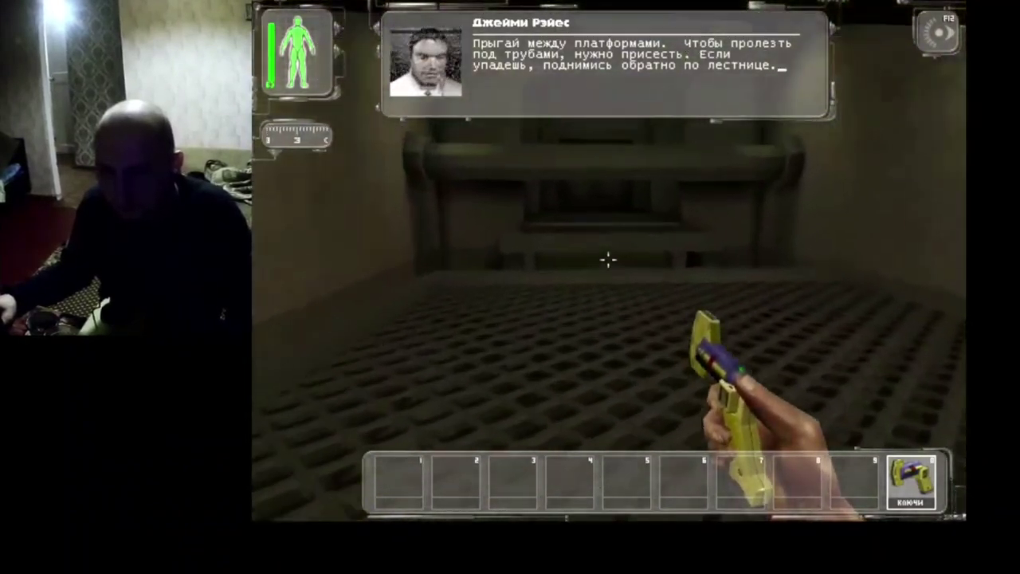
key(w)
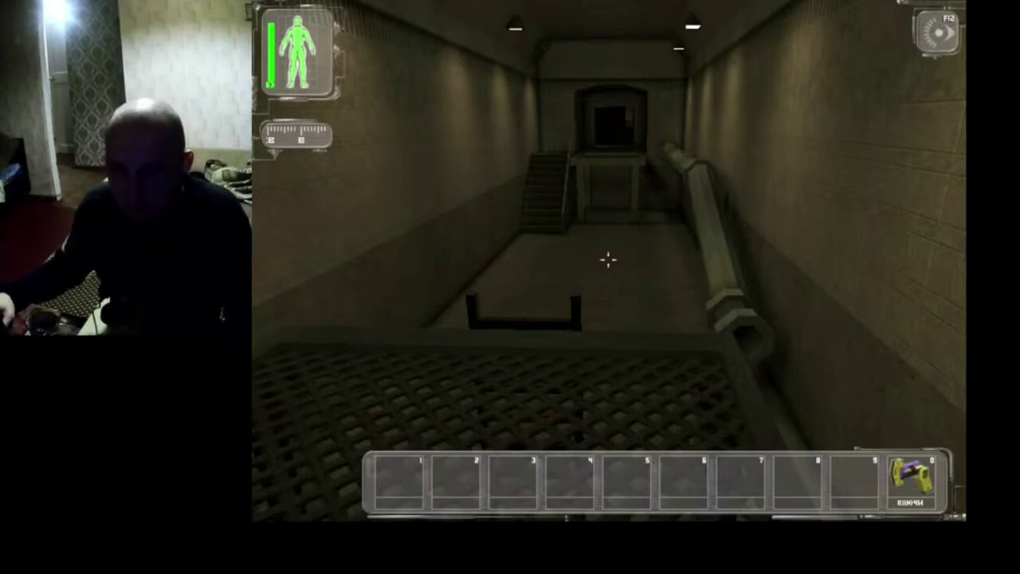
Quit Deus Ex from the pause menu and confirm the exit
key(Escape)
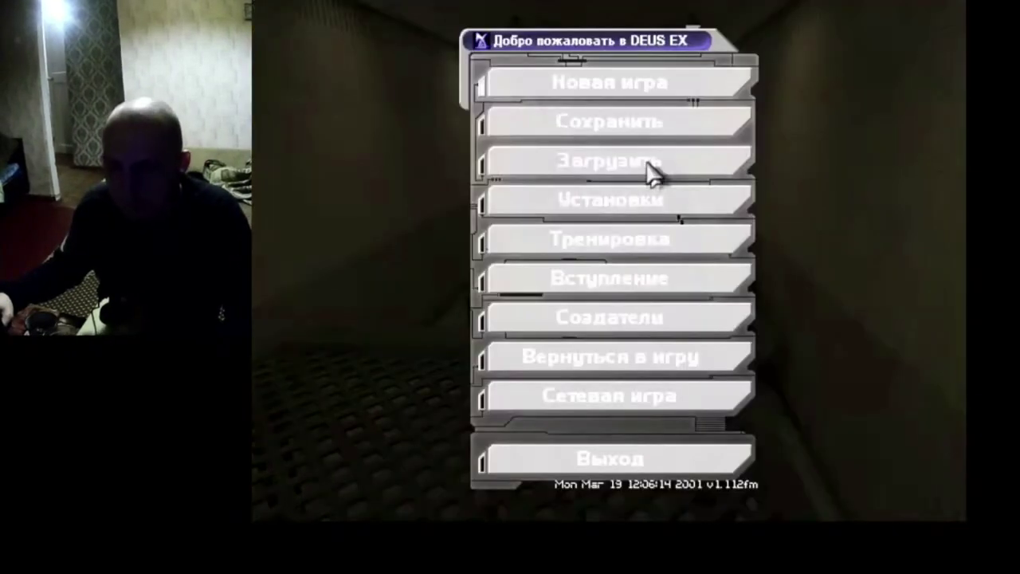
click(644, 458)
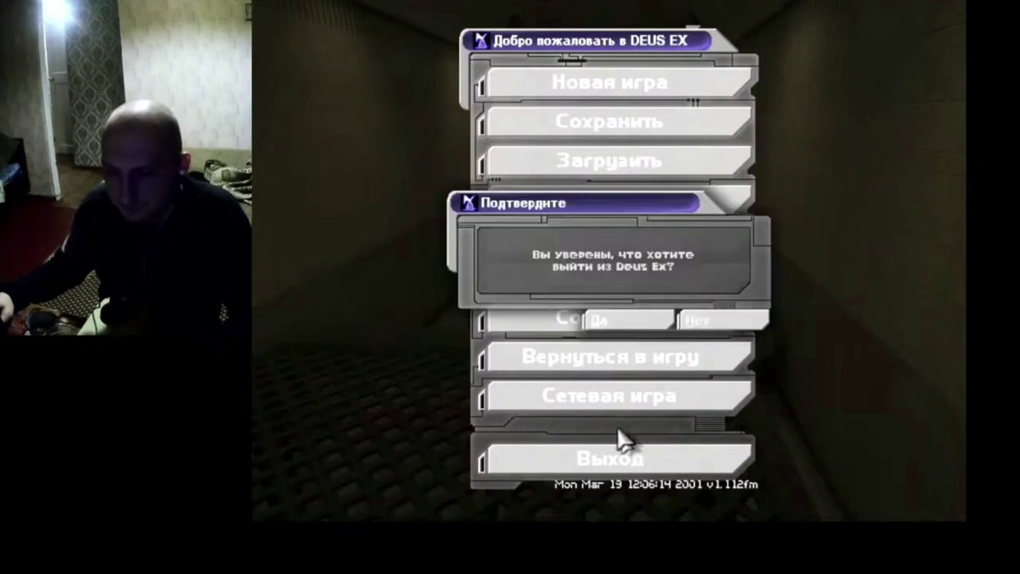
click(649, 316)
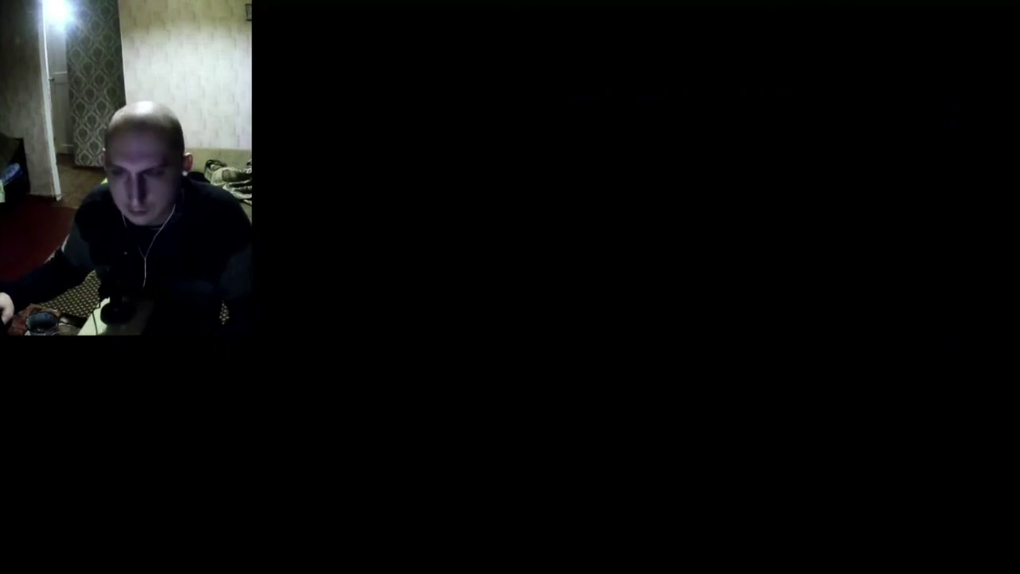
Switch to OBS, turn off the Коррекция цвета filter on Захват экрана and bring up Gamma Panel
key(alt+Tab)
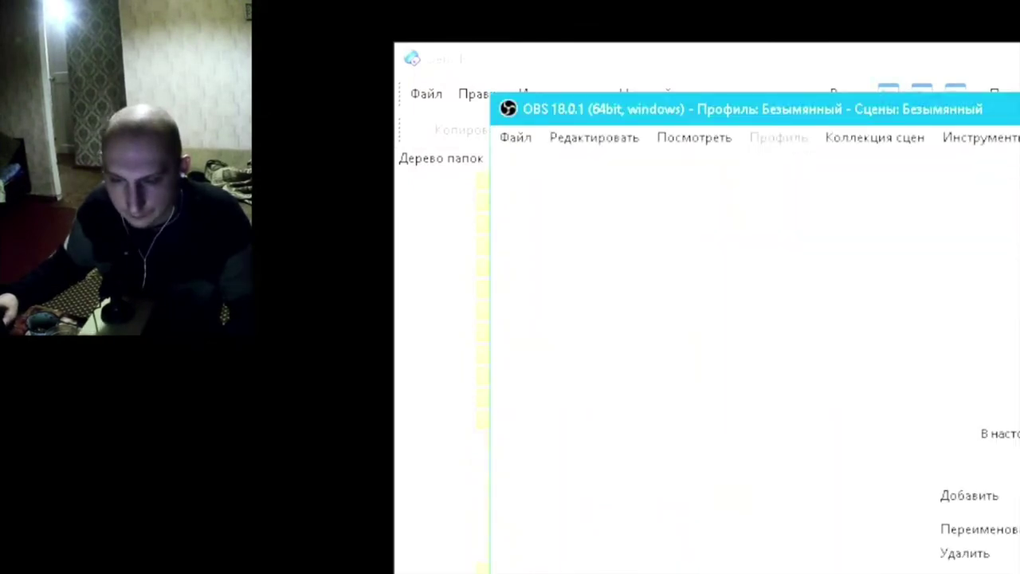
click(660, 171)
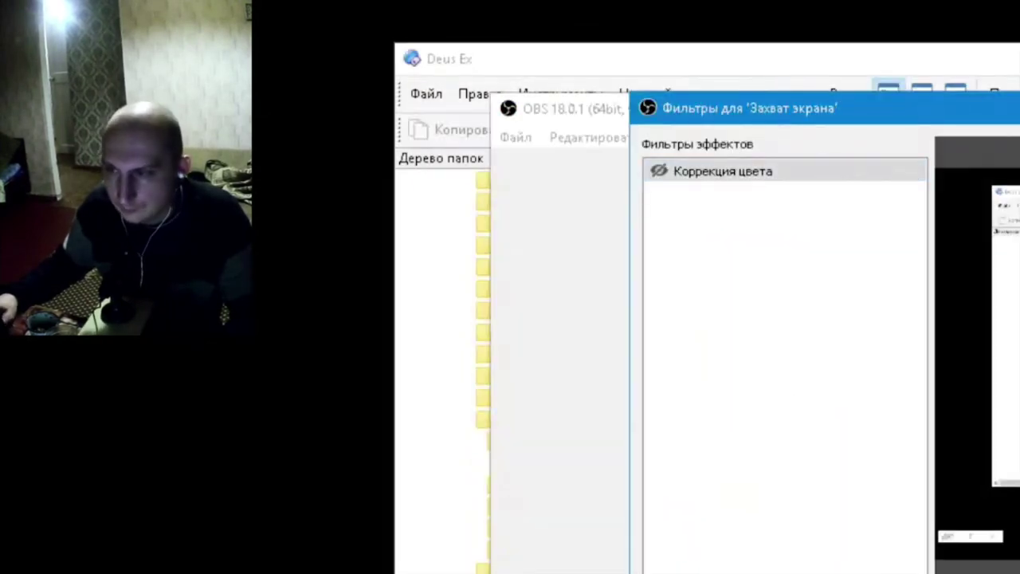
drag(829, 108, 833, 151)
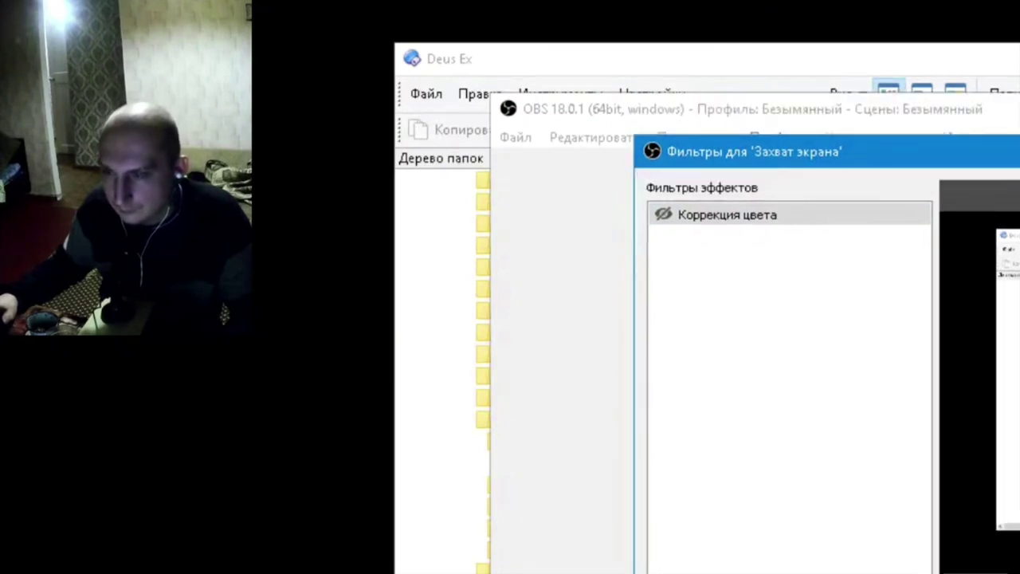
key(alt+Tab)
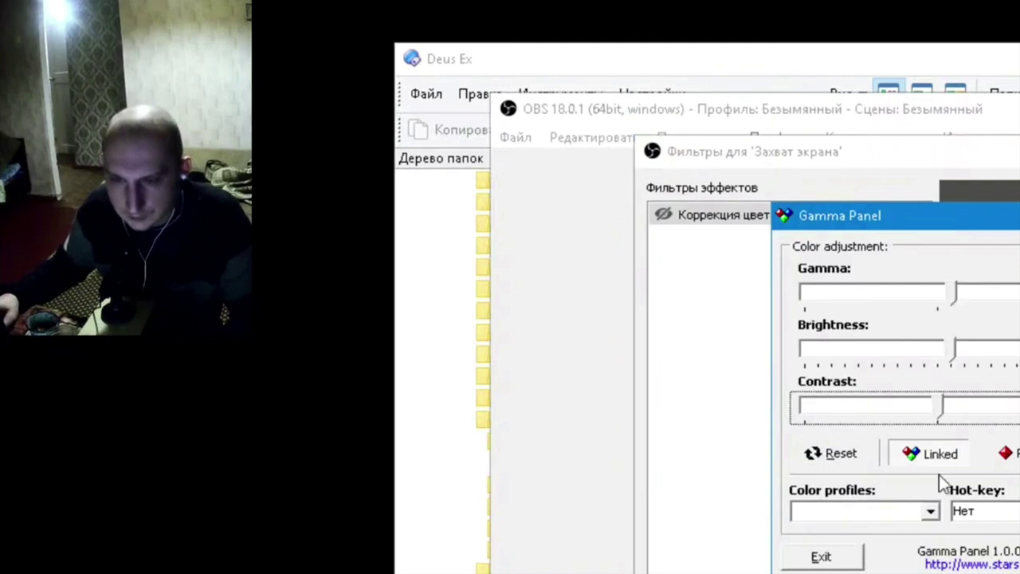
Reset the gamma, brightness and contrast adjustments in Gamma Panel and return to OBS
click(851, 457)
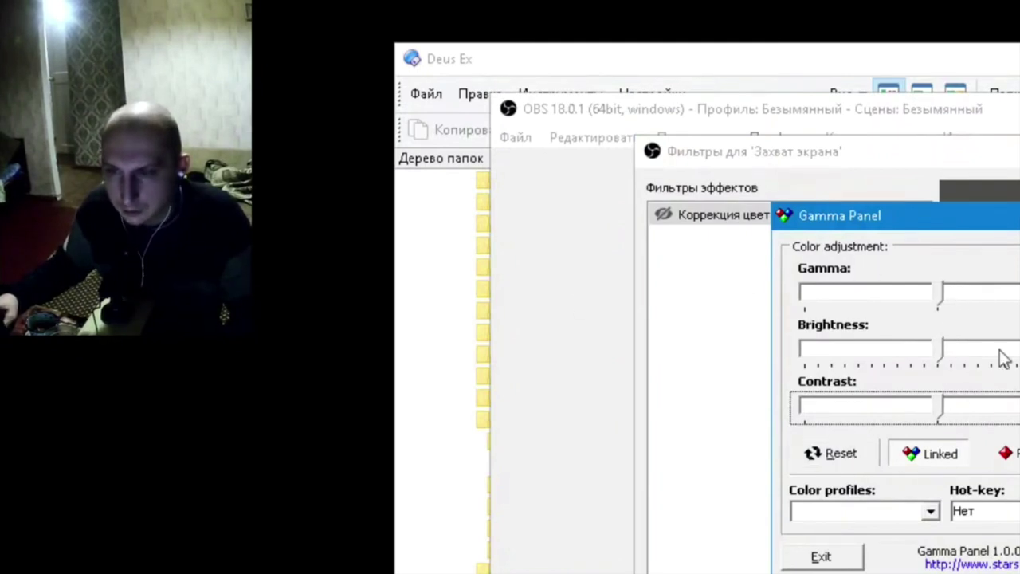
click(570, 337)
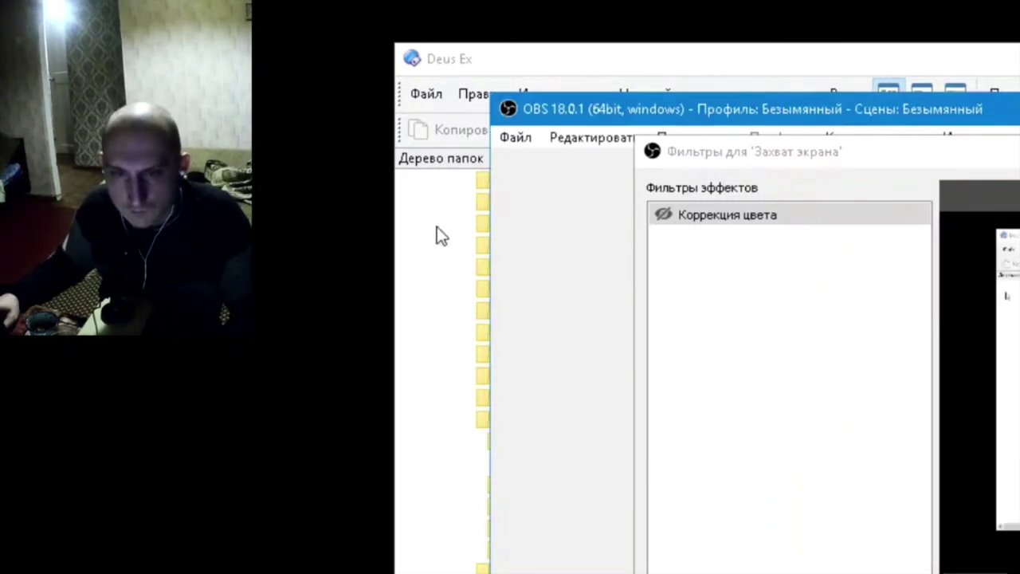
Switch to Task Manager and open the dialog for creating a new task
key(alt+Tab)
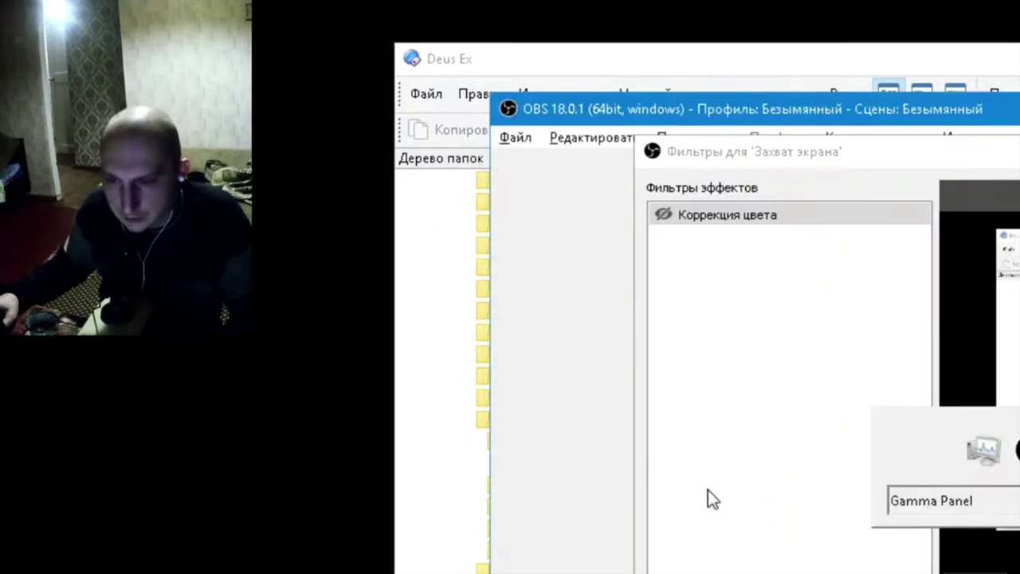
key(alt+Tab)
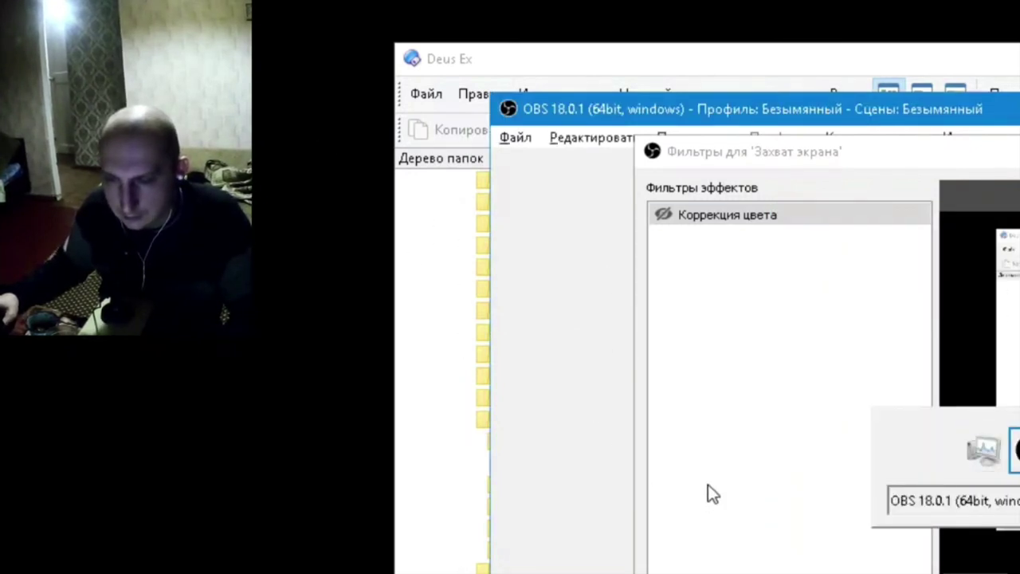
key(alt+Tab)
key(alt+Tab)
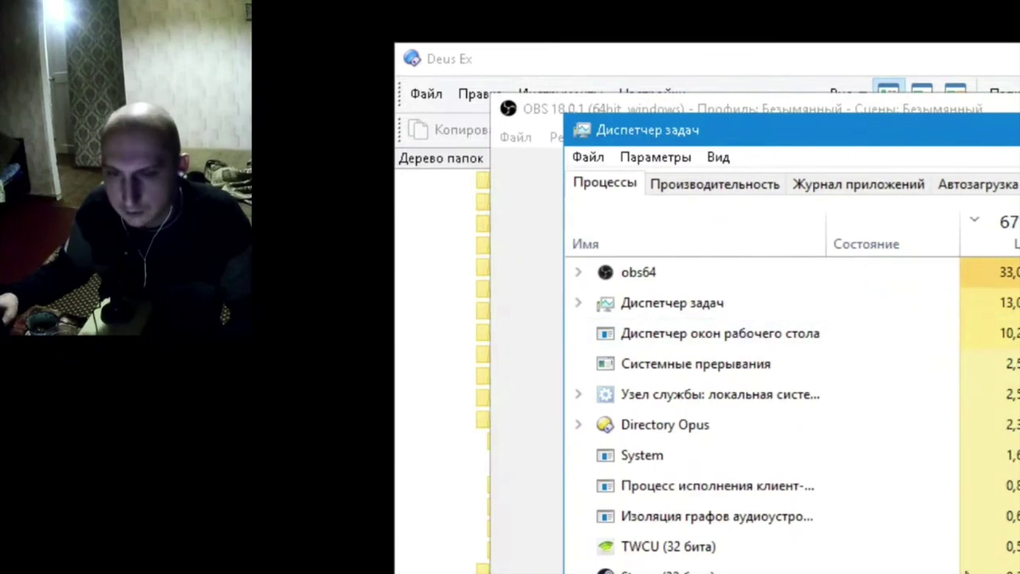
key(alt+Tab)
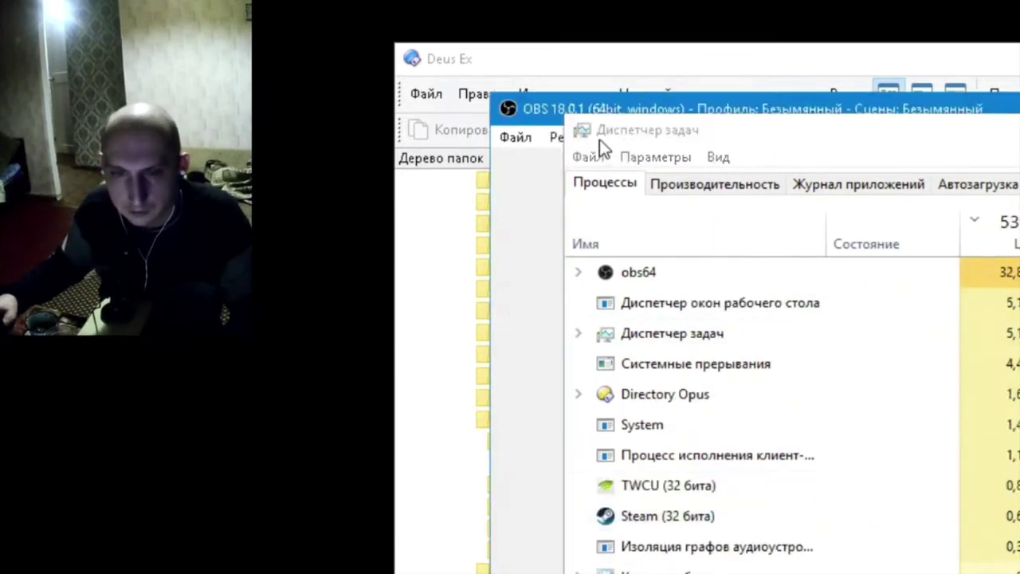
click(590, 158)
click(591, 158)
click(637, 182)
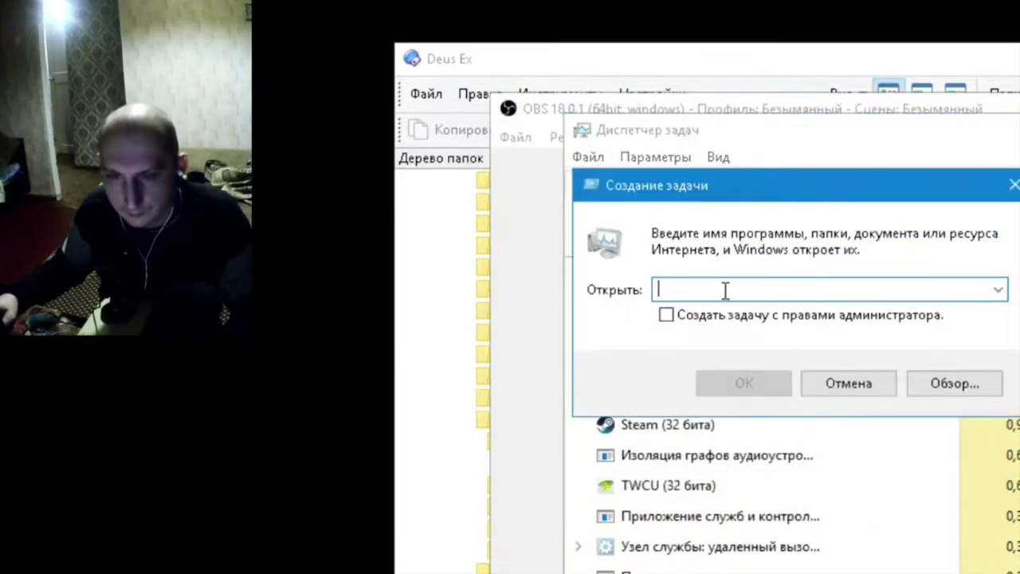
Run chrome.exe as a new task to launch the browser
text(cp)
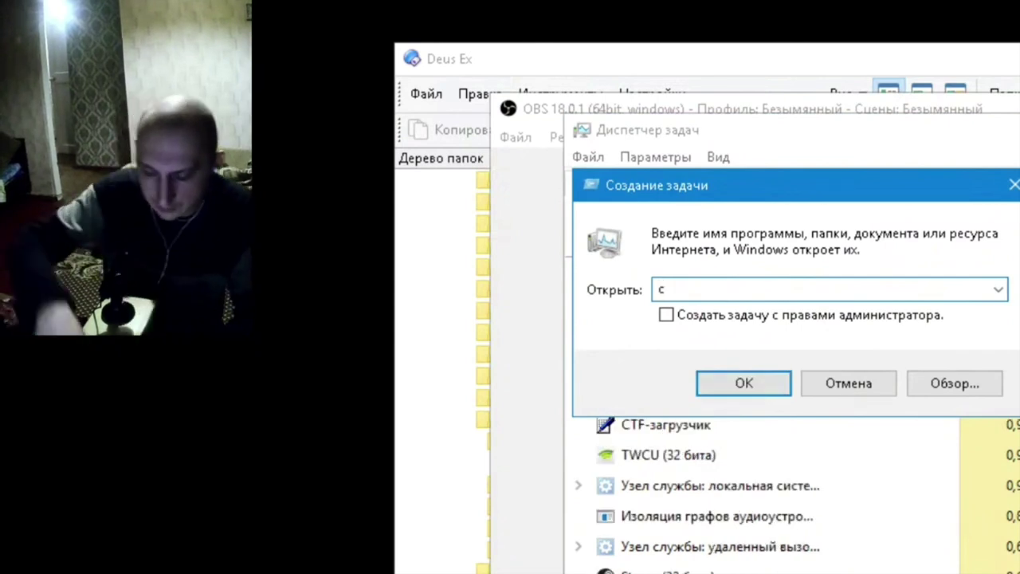
key(BackSpace)
key(BackSpace)
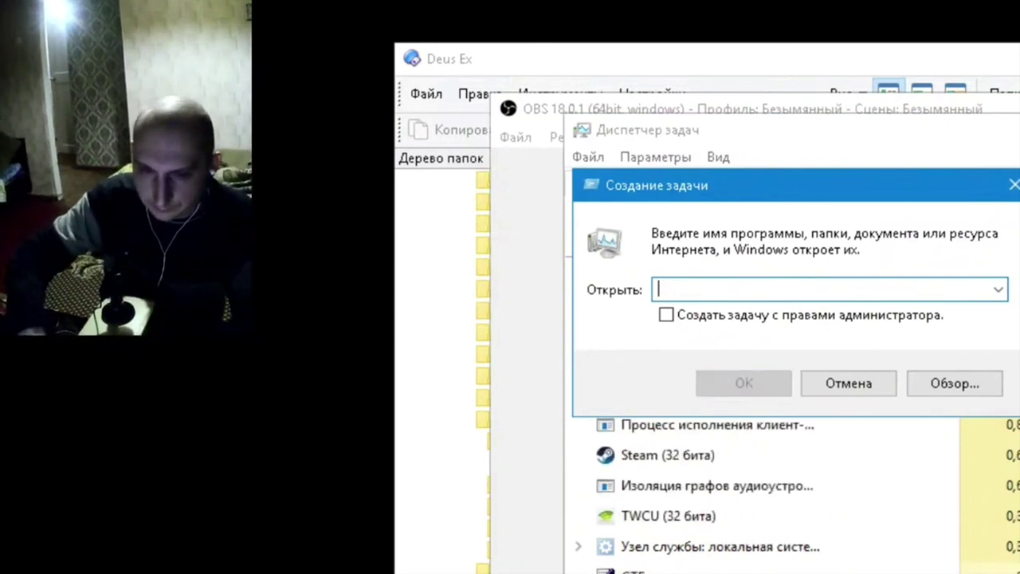
text(N)
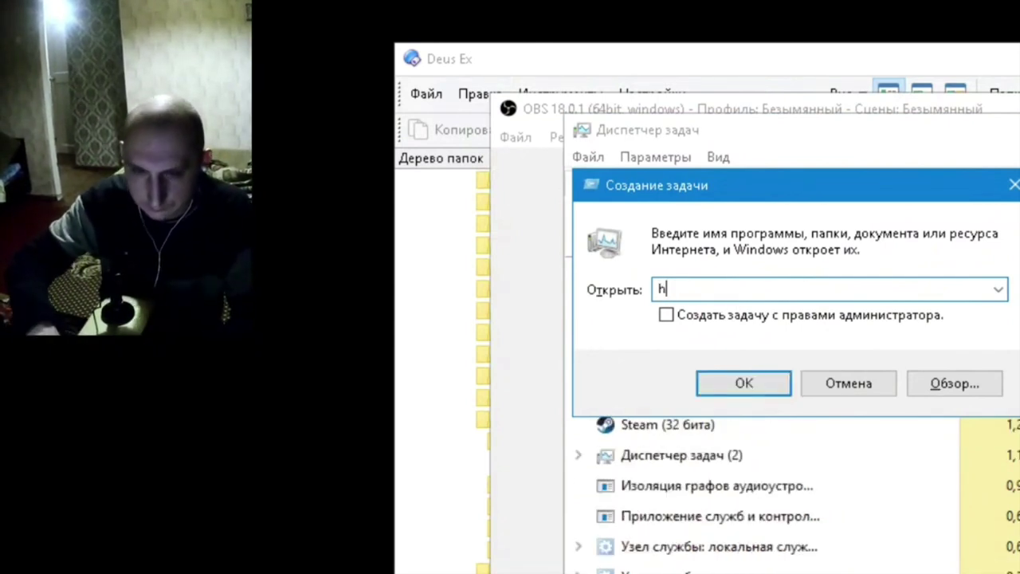
key(BackSpace)
text(chr)
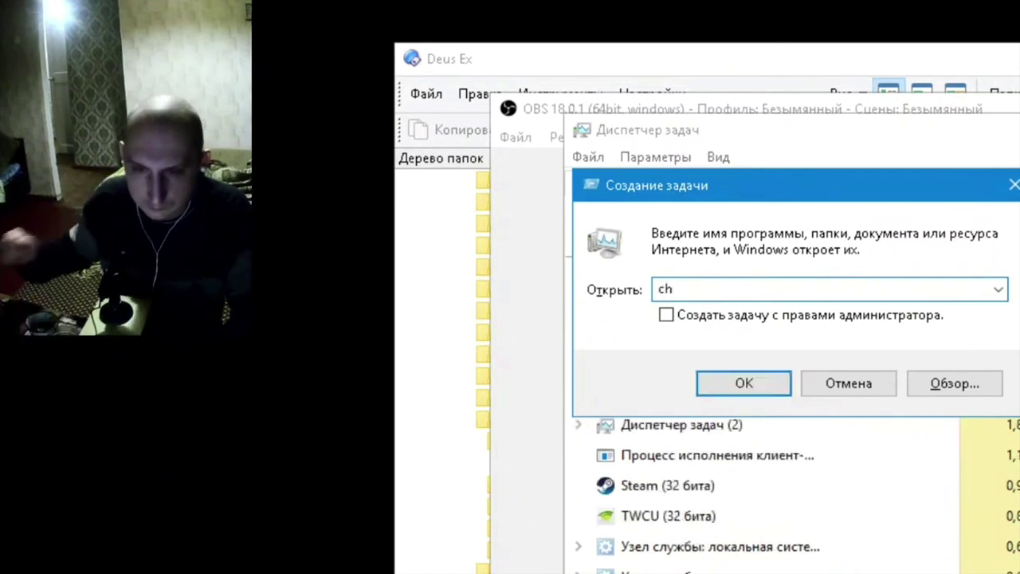
text(om)
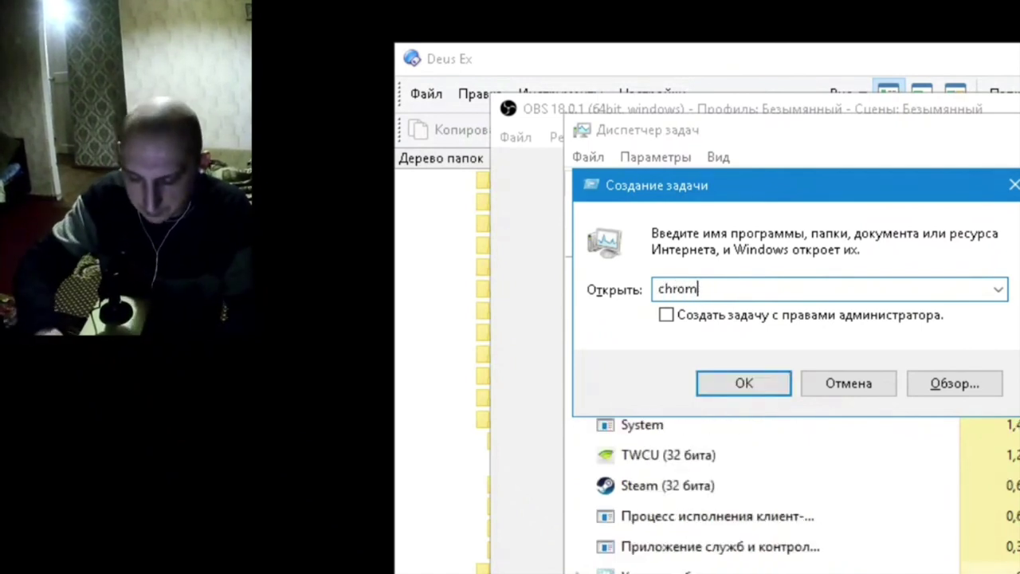
text(e.e)
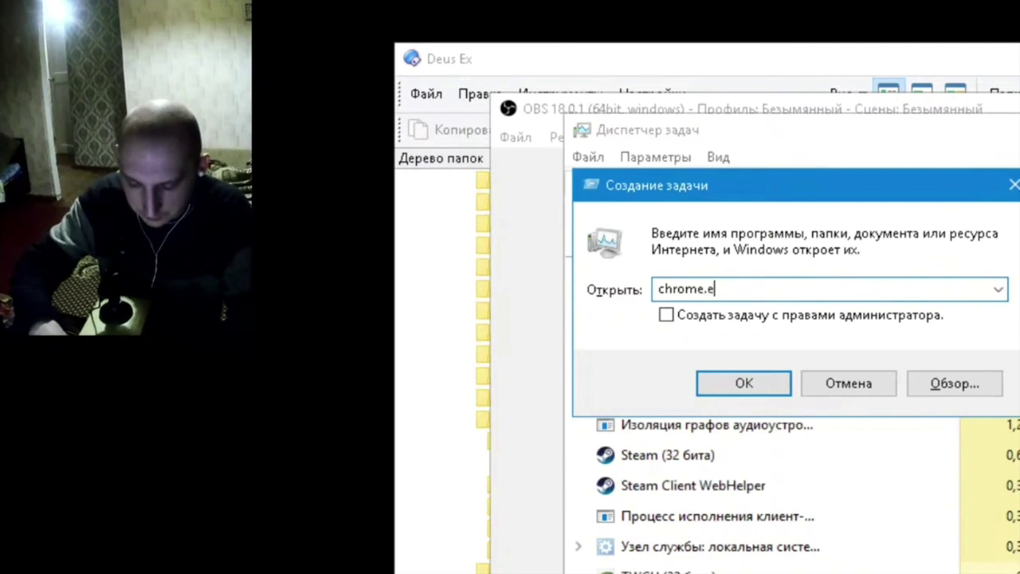
text(xe)
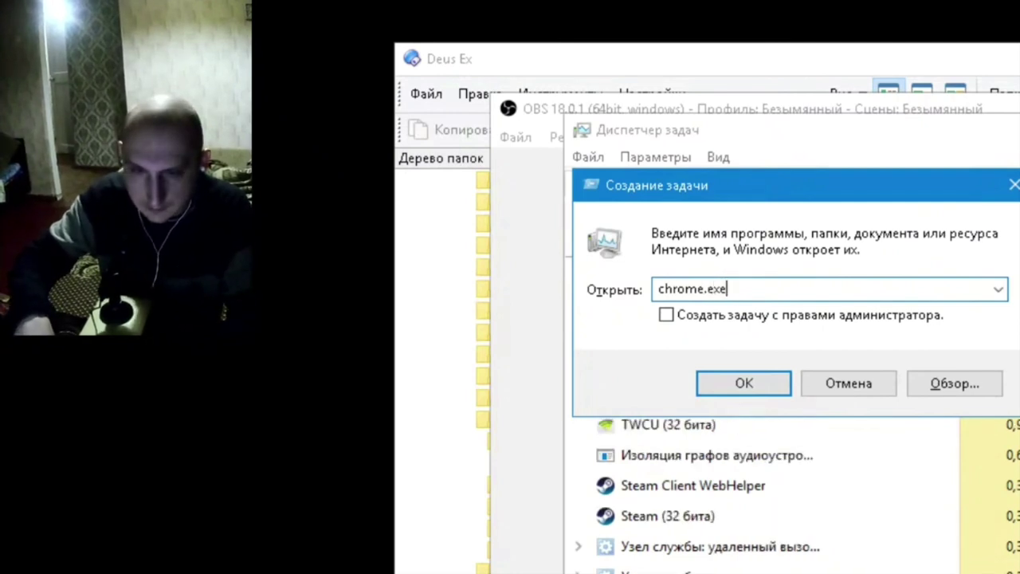
key(Return)
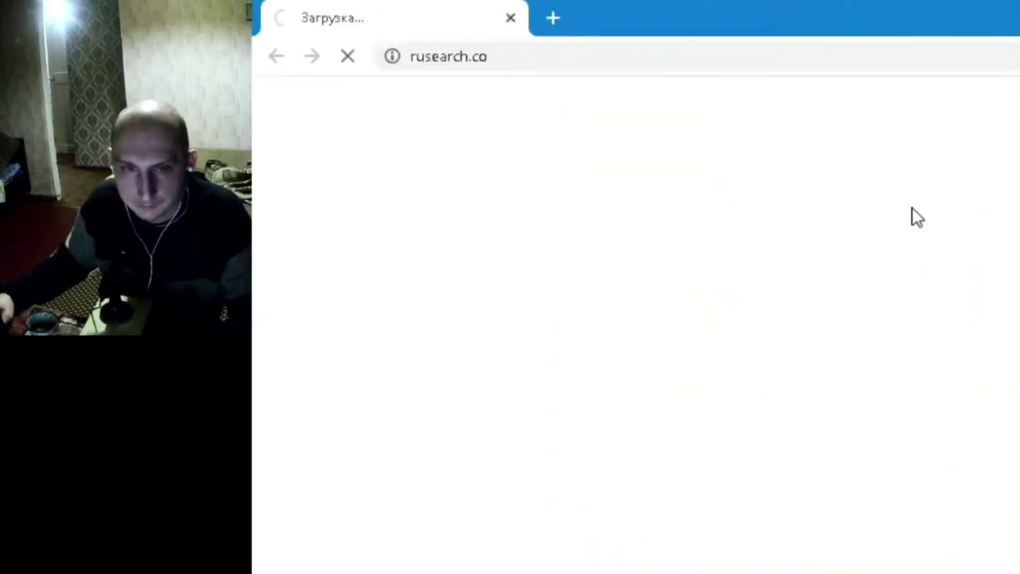
Replace the loading rusearch.co tab with a new one and open youtube.com
click(549, 21)
click(511, 19)
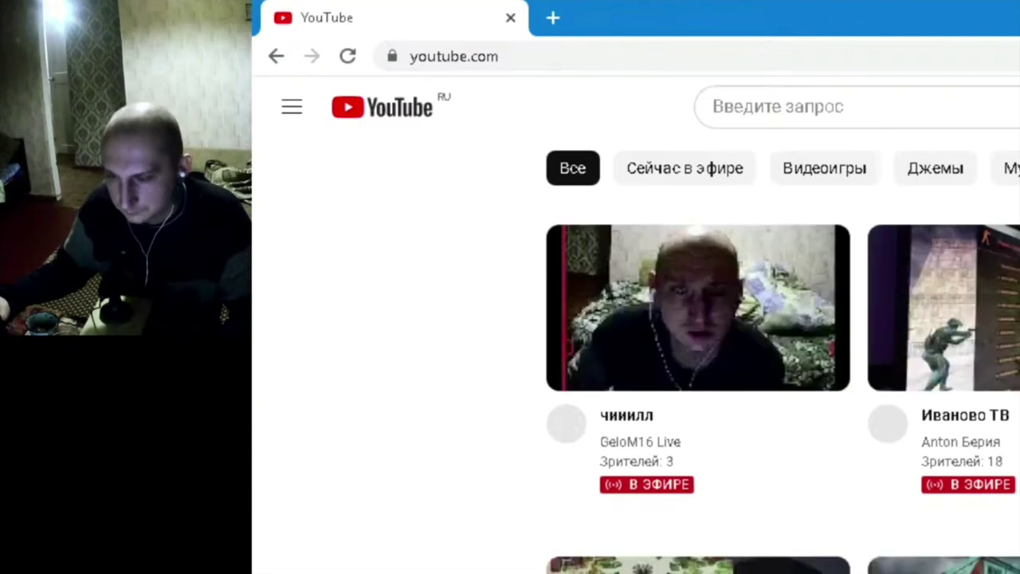
Look through the recommended videos and Shorts in the YouTube home feed
scroll(698, 359, down, 2)
scroll(698, 359, down, 2)
scroll(698, 358, down, 4)
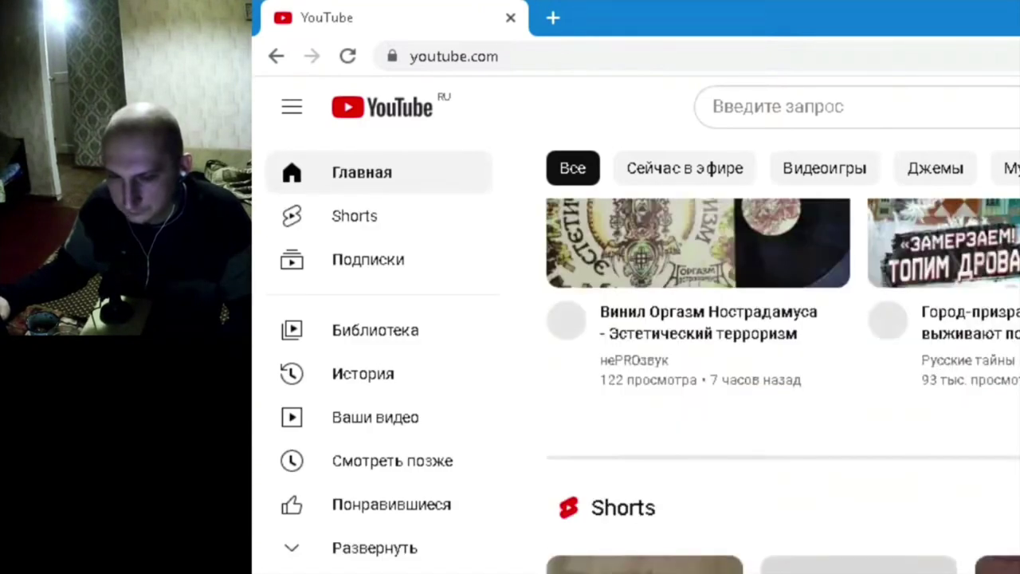
scroll(698, 358, down, 2)
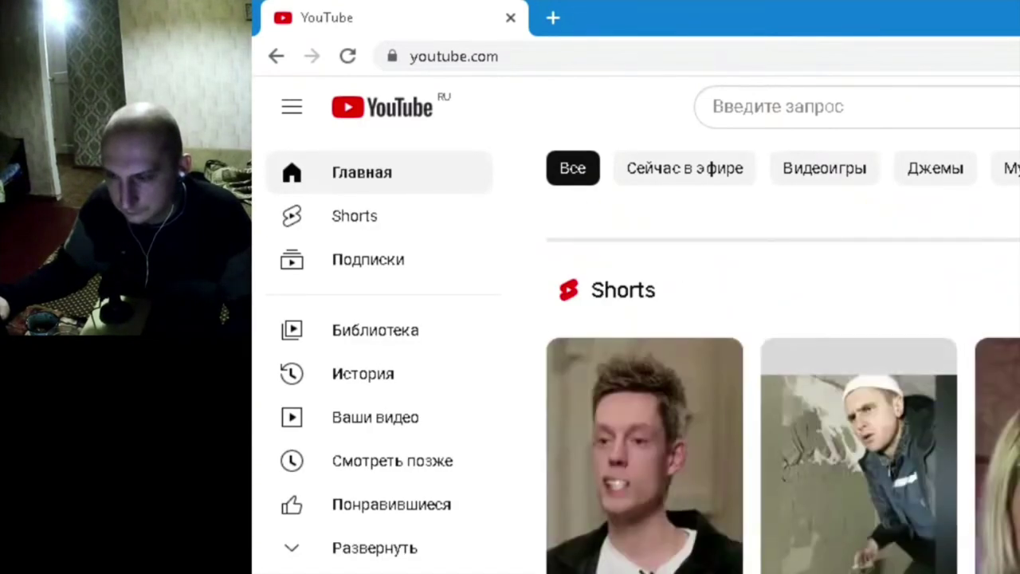
scroll(698, 358, down, 3)
scroll(782, 358, down, 2)
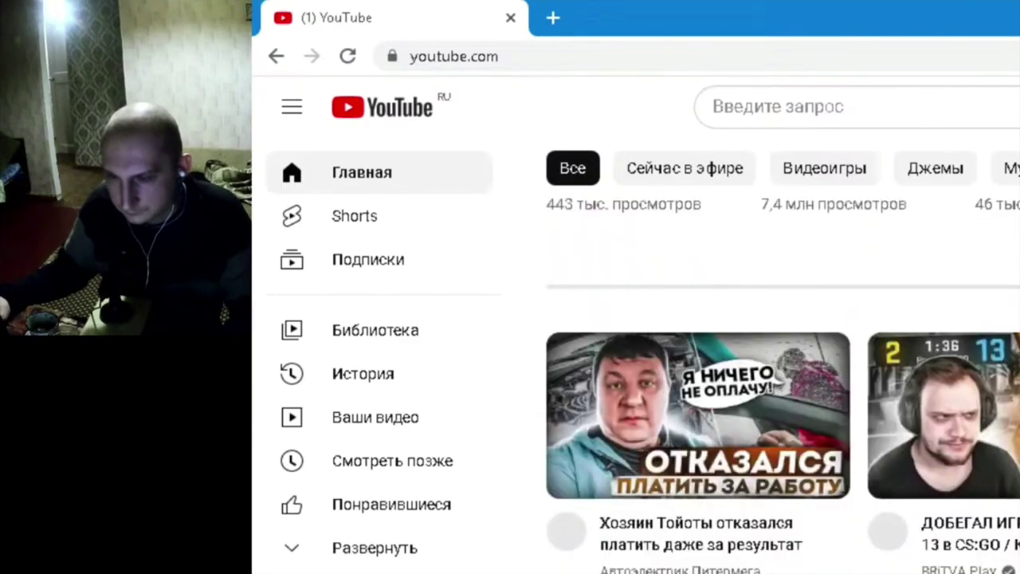